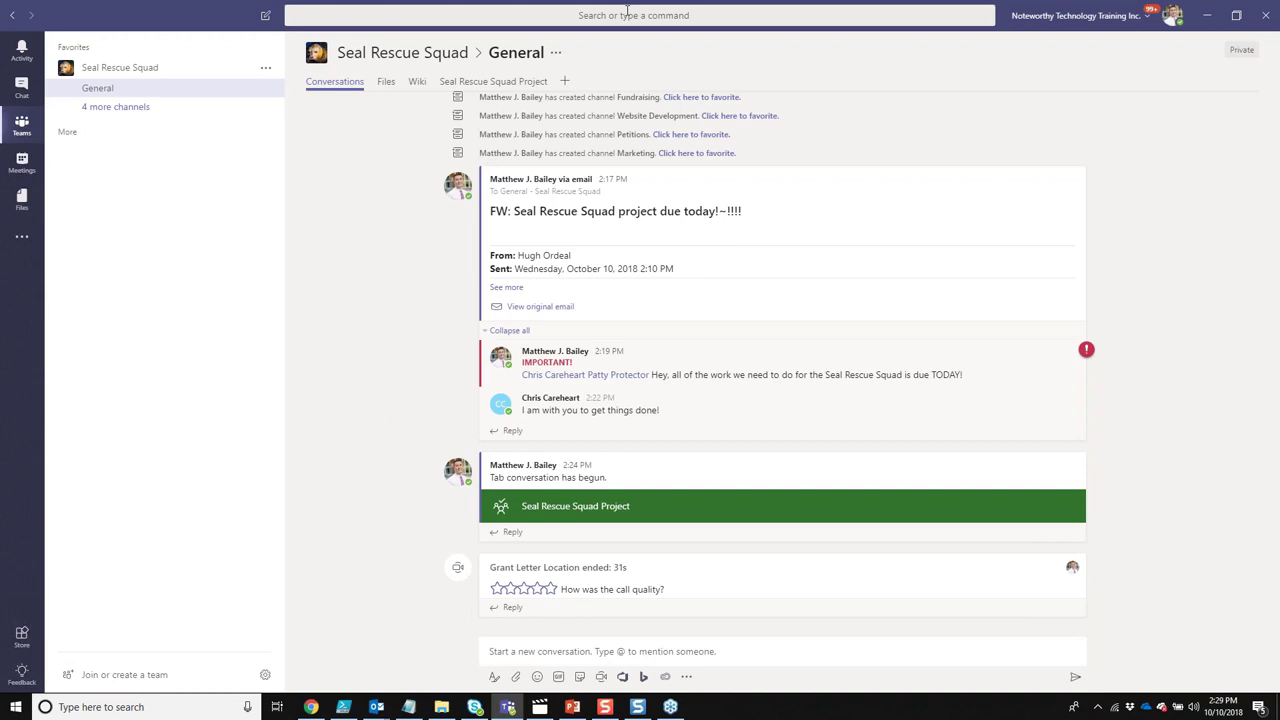
Step: Search for "grant" and review the matching messages, people and files
click(627, 13)
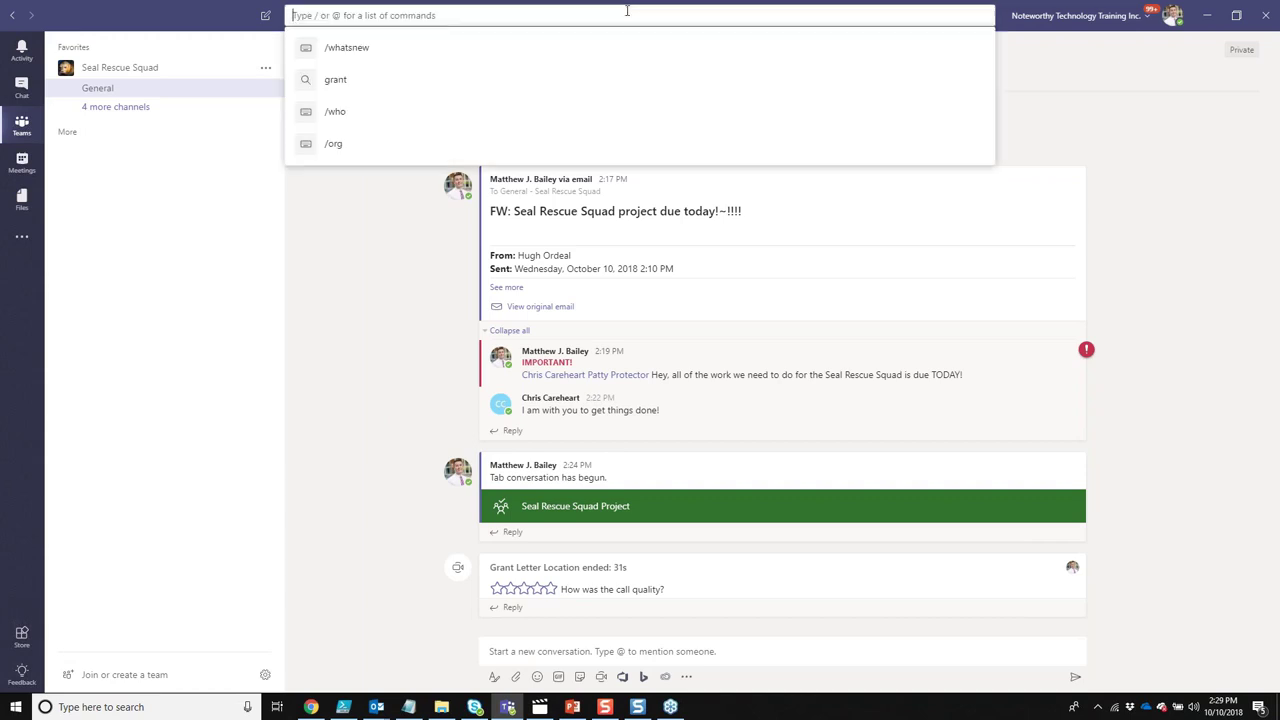
text(grant)
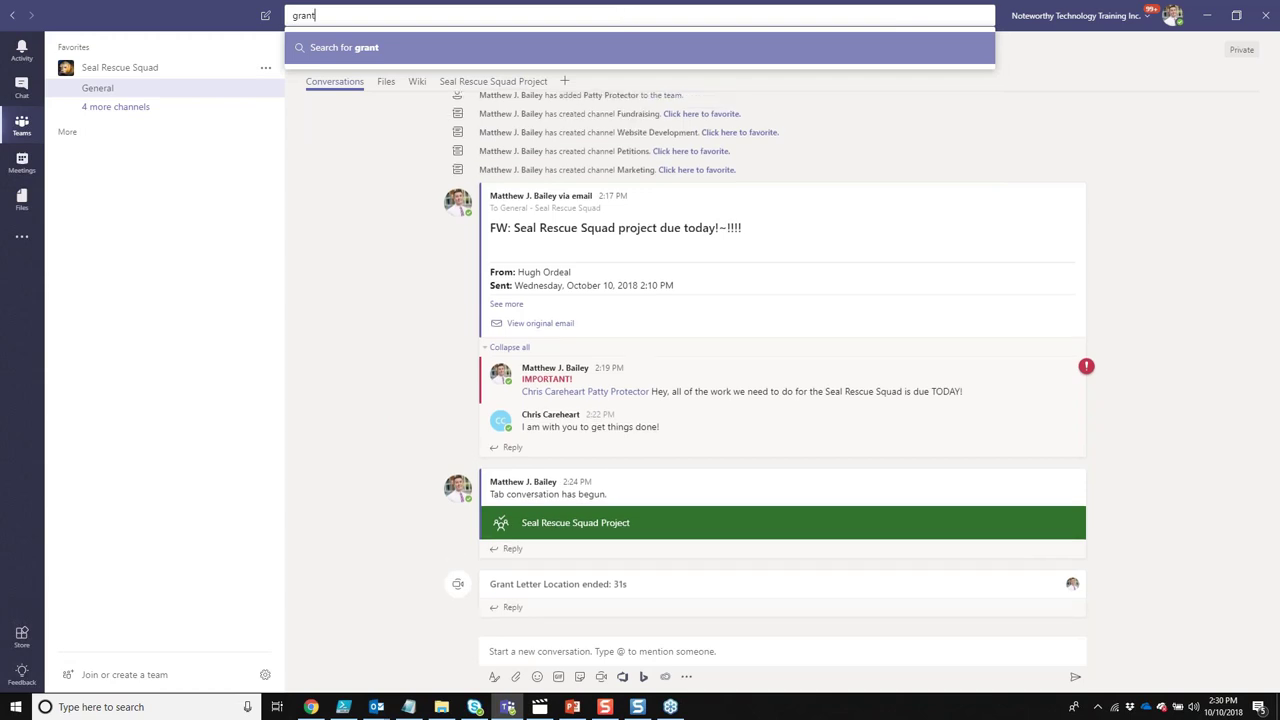
click(391, 47)
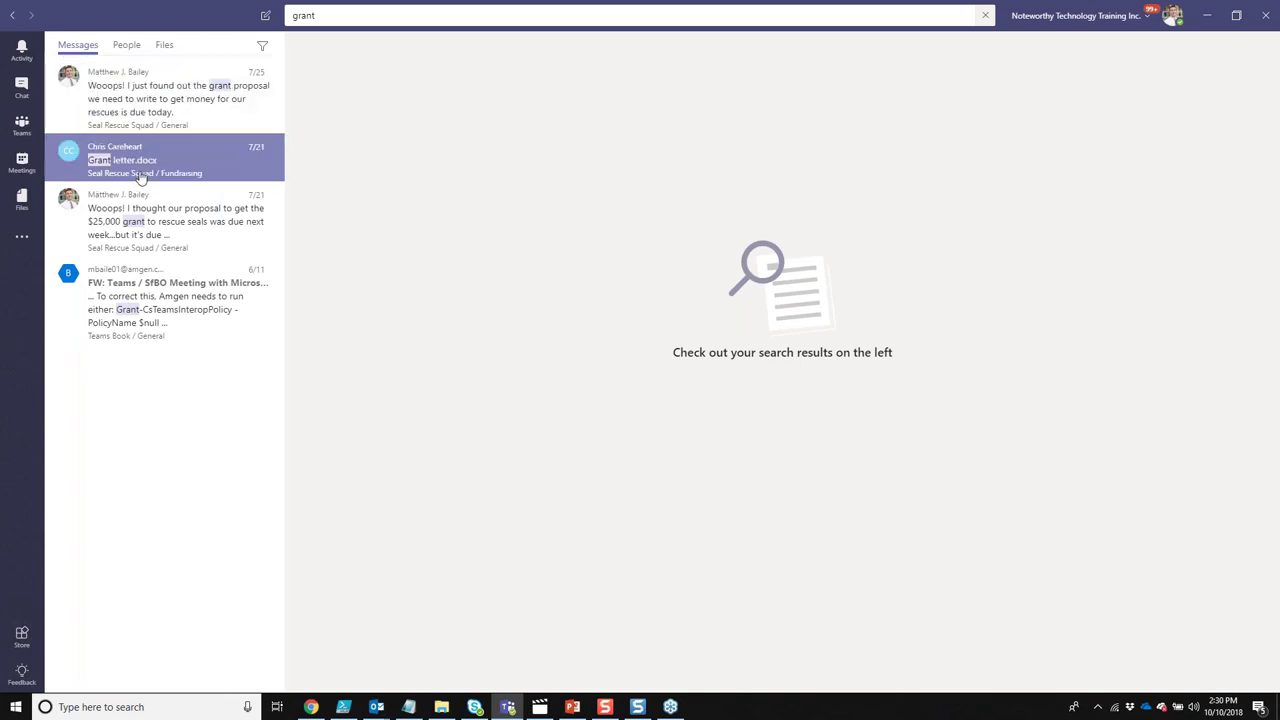
click(122, 46)
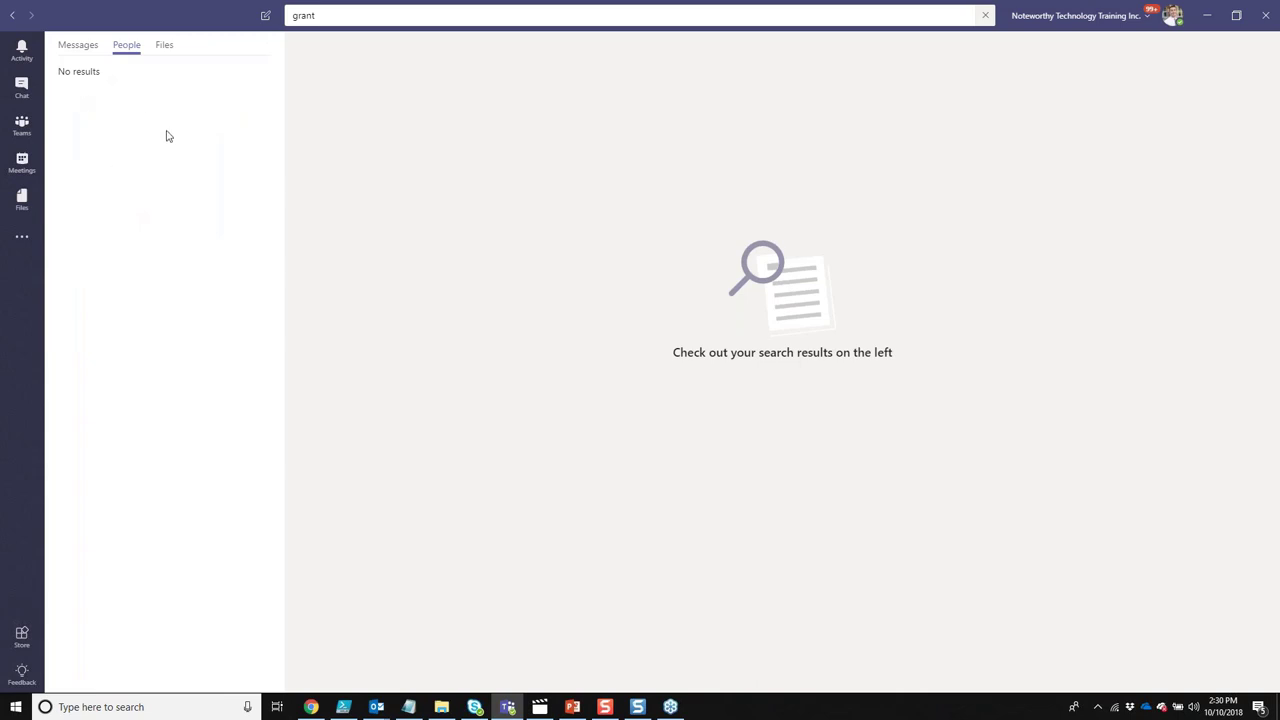
click(164, 46)
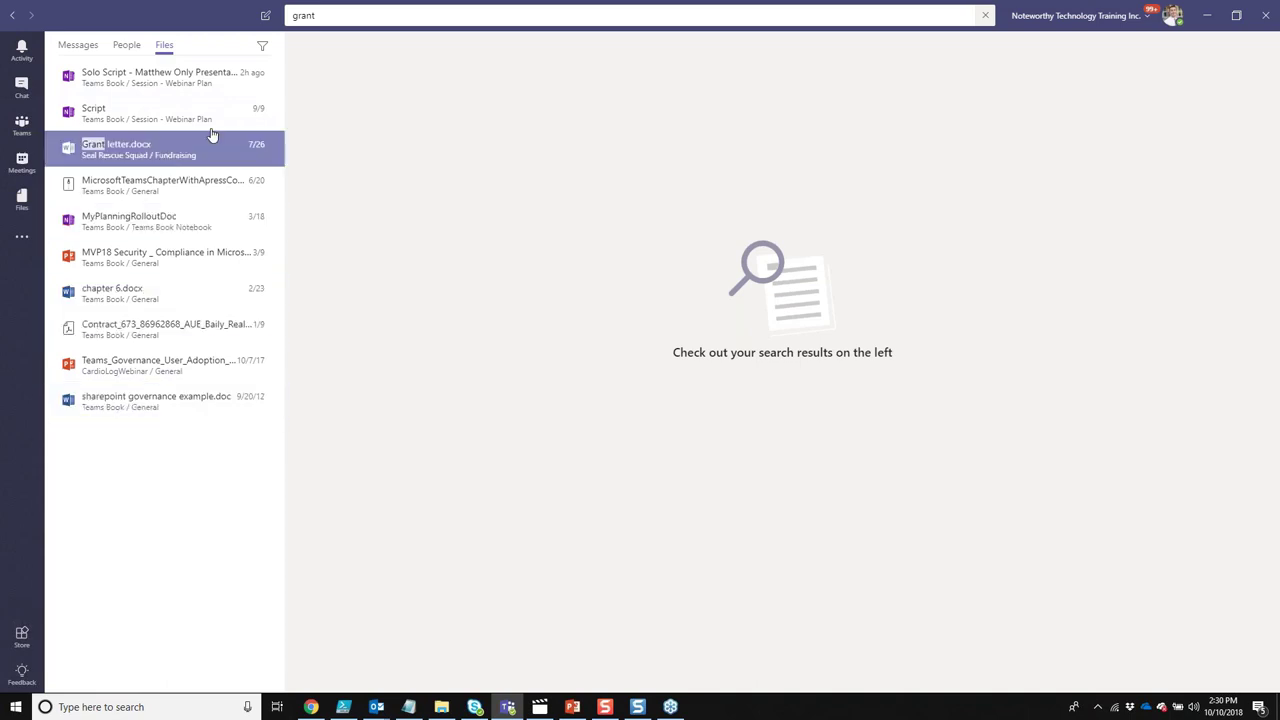
Step: Filter the file results for "grant" to the Word file type
click(263, 52)
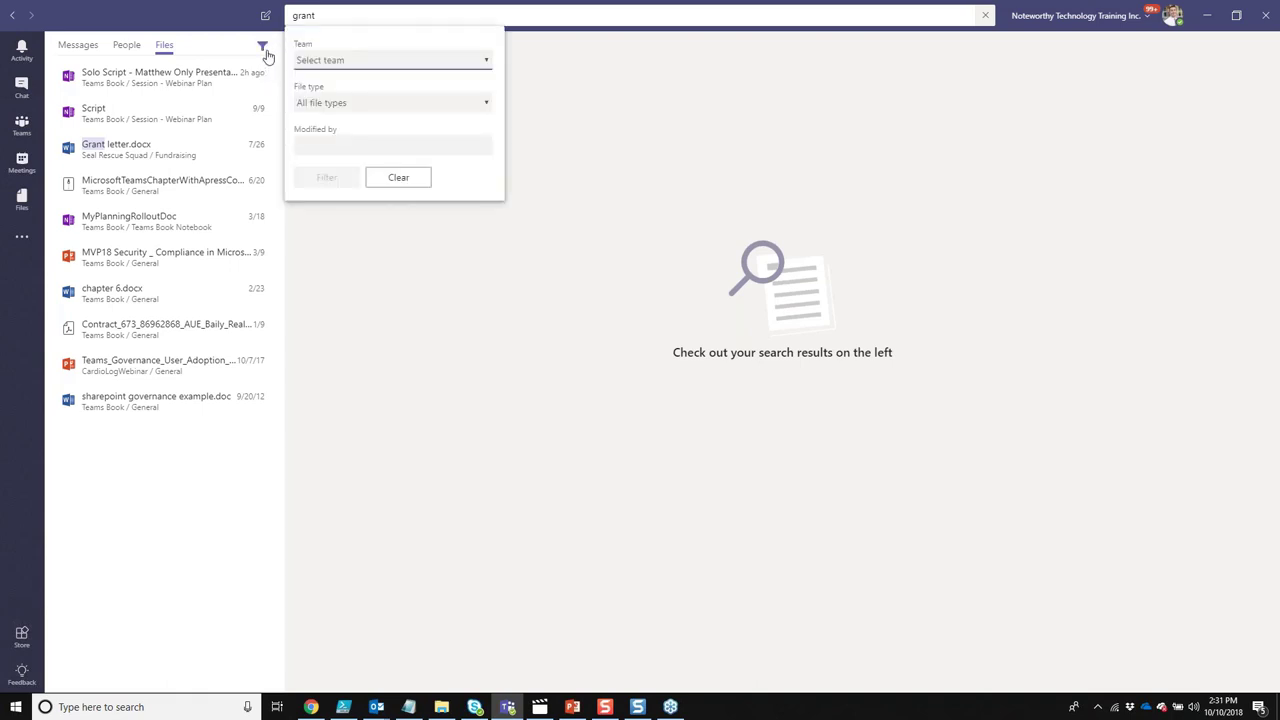
click(487, 61)
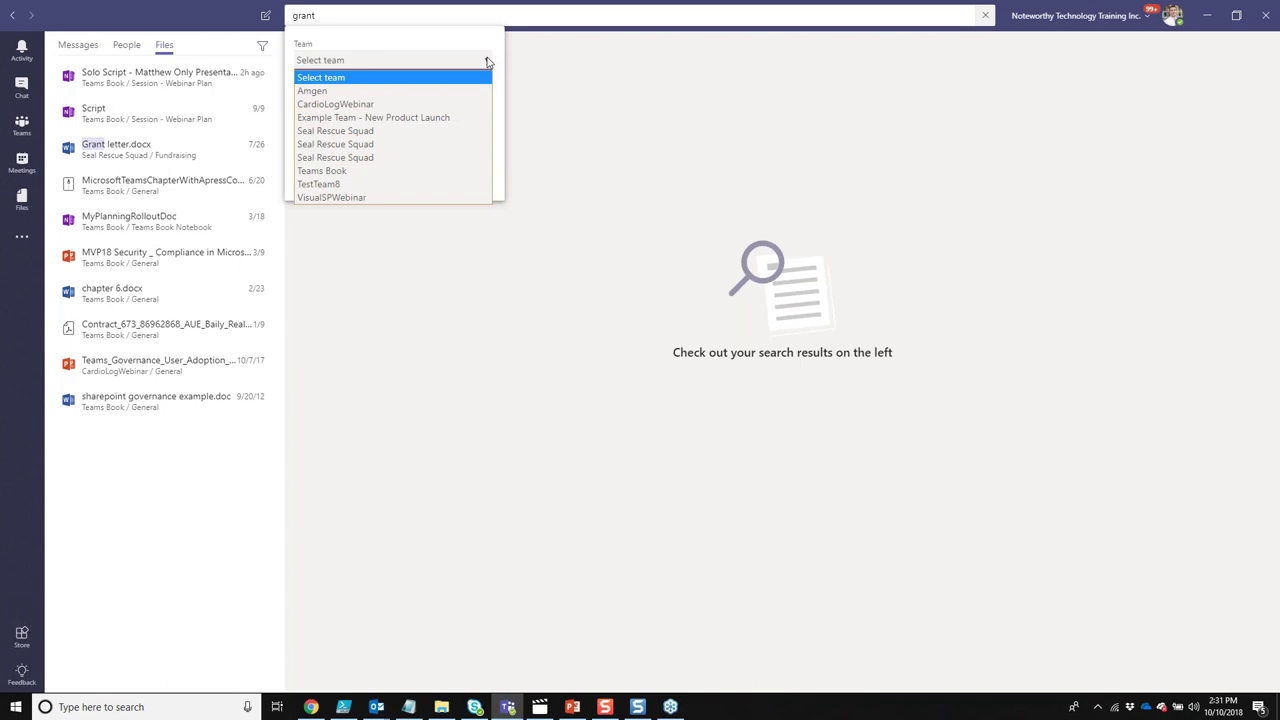
click(466, 49)
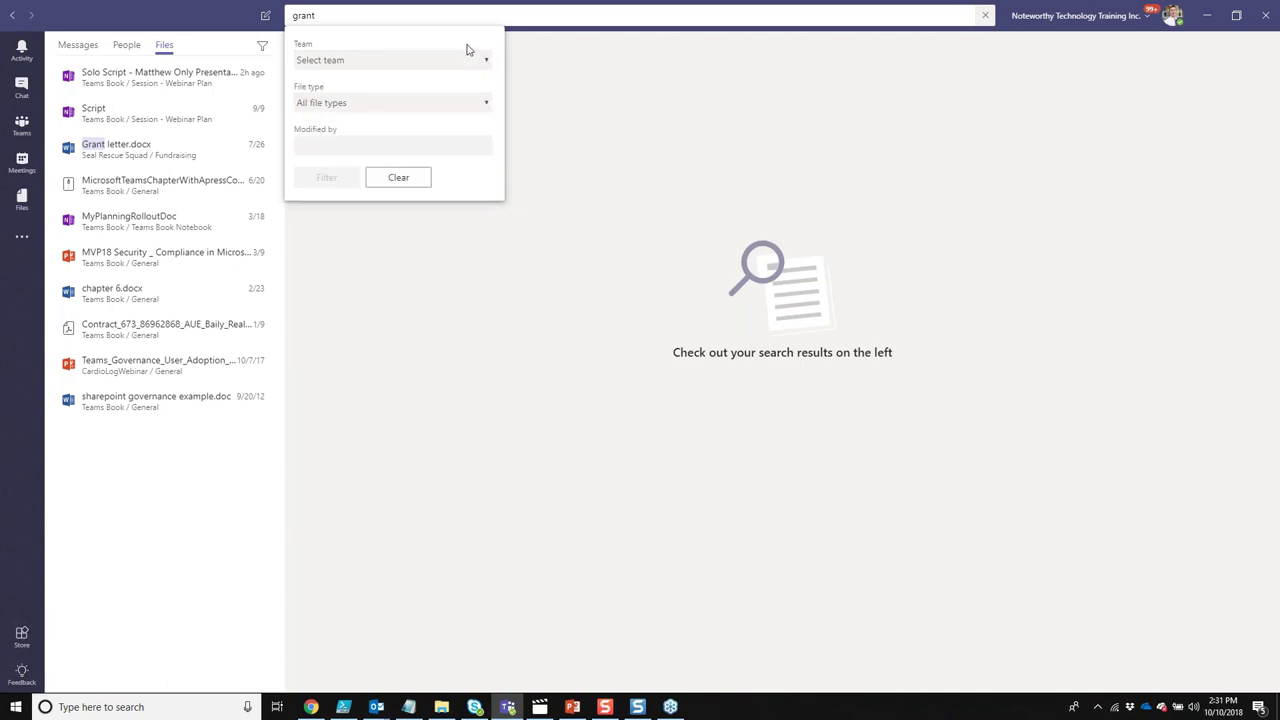
click(487, 105)
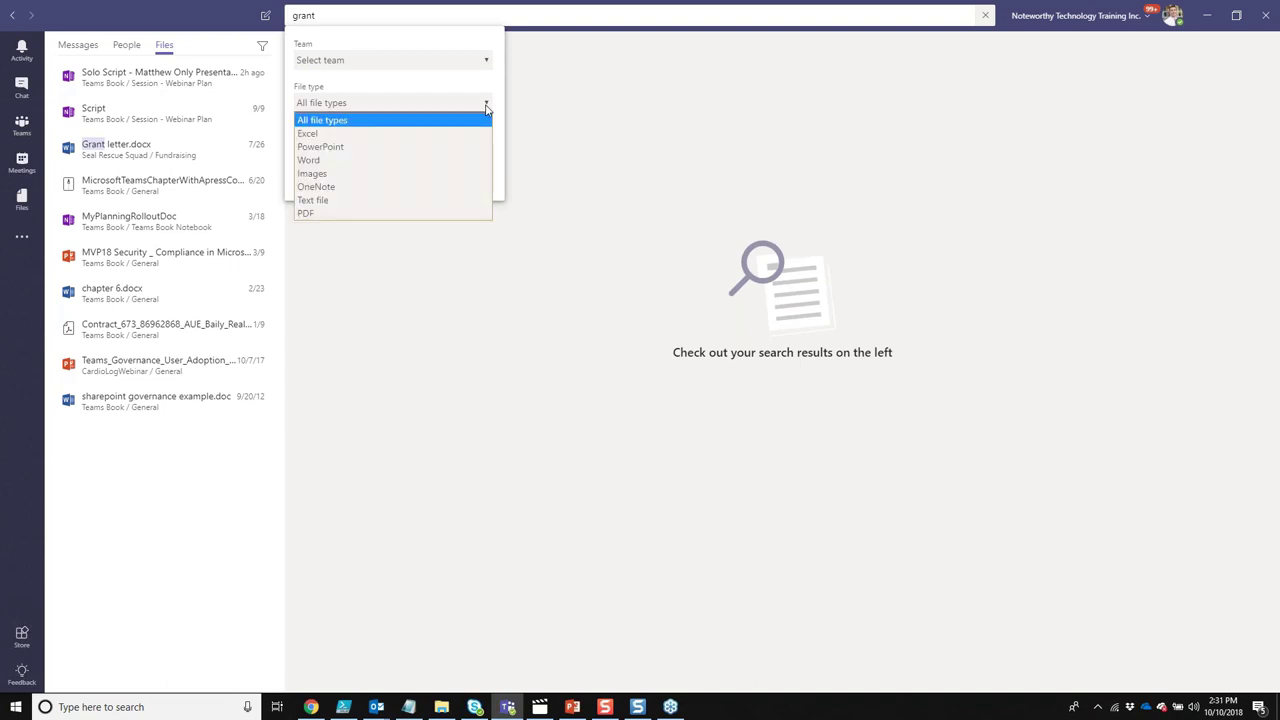
click(420, 160)
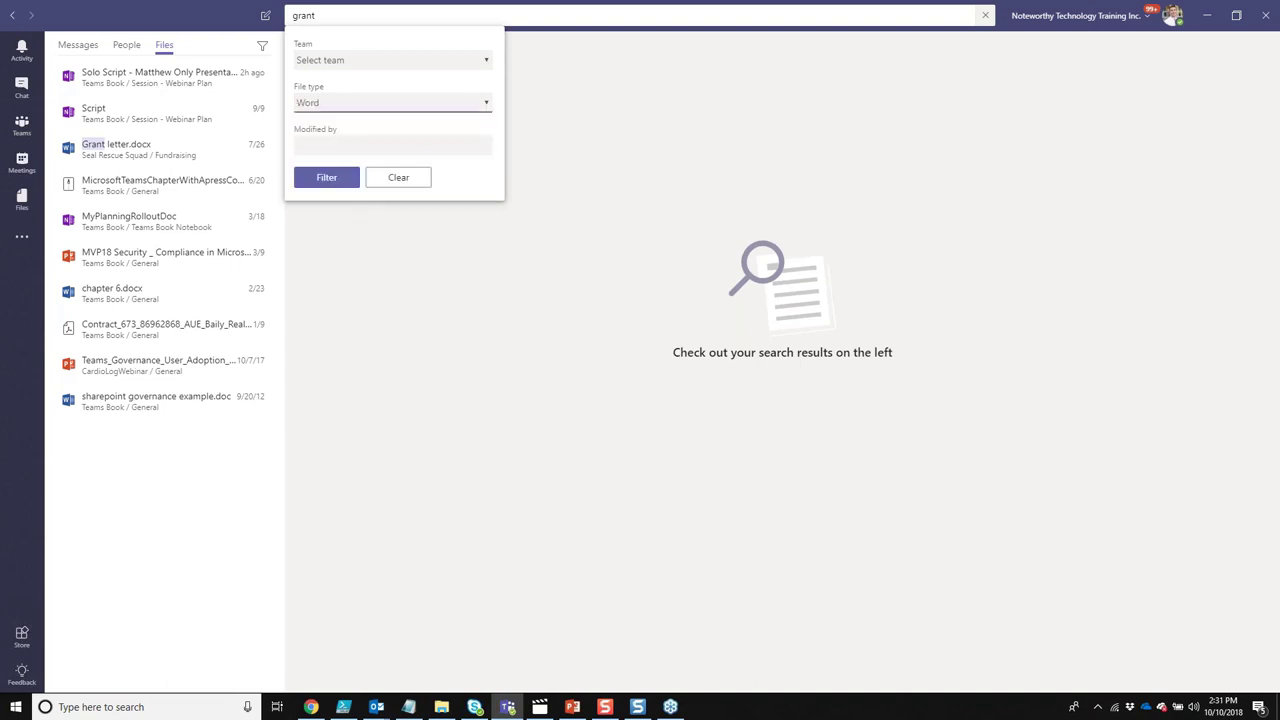
click(378, 151)
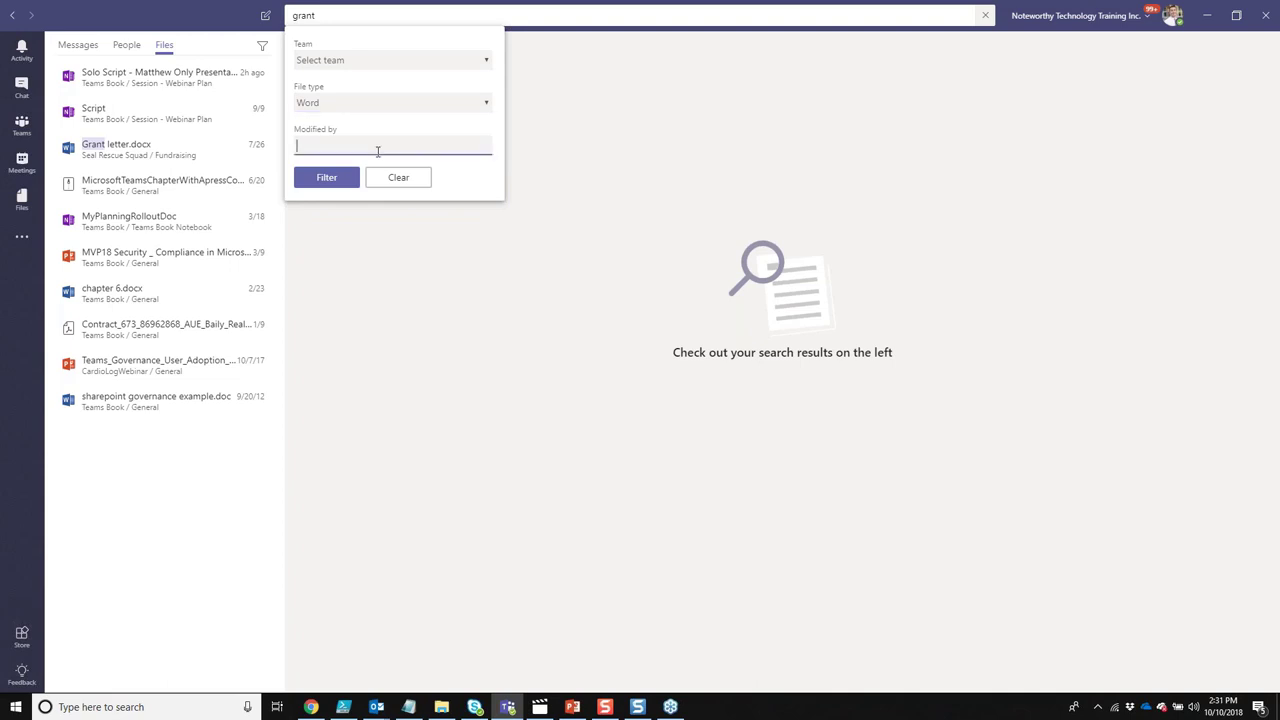
click(327, 179)
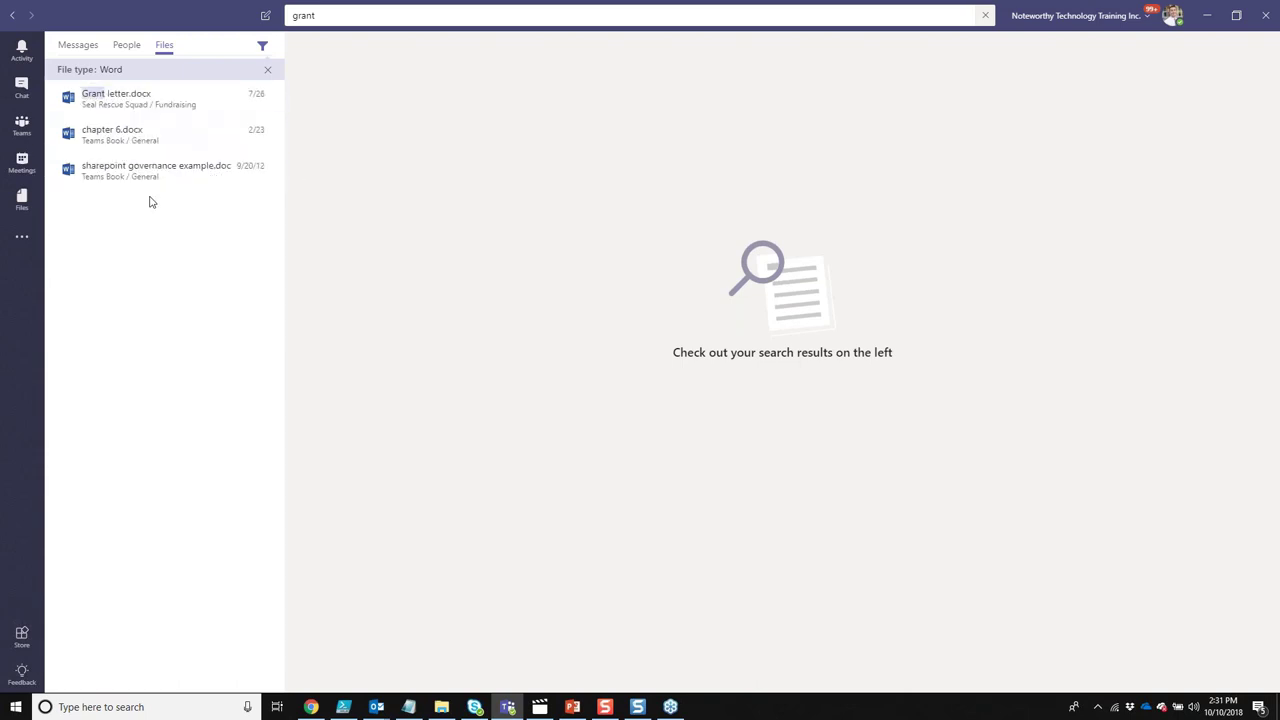
Step: Open Grant letter.docx from the results and examine its conversation and the available editing options
click(115, 105)
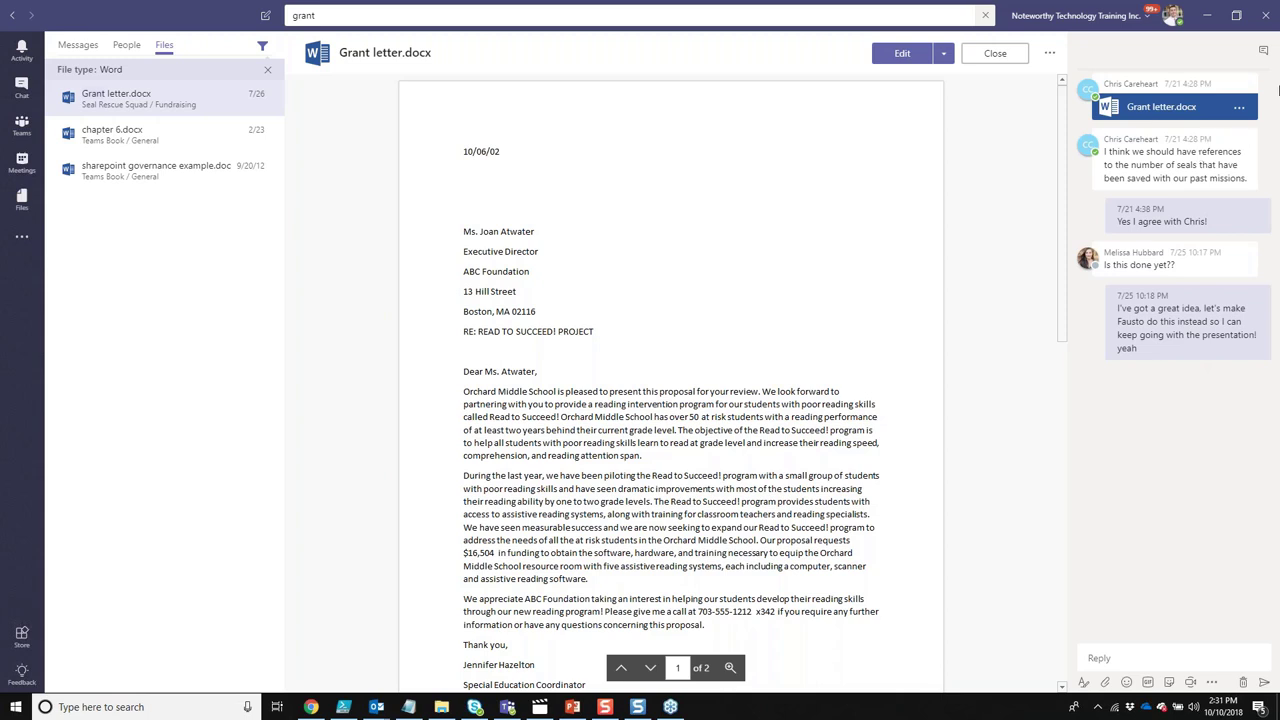
click(1264, 55)
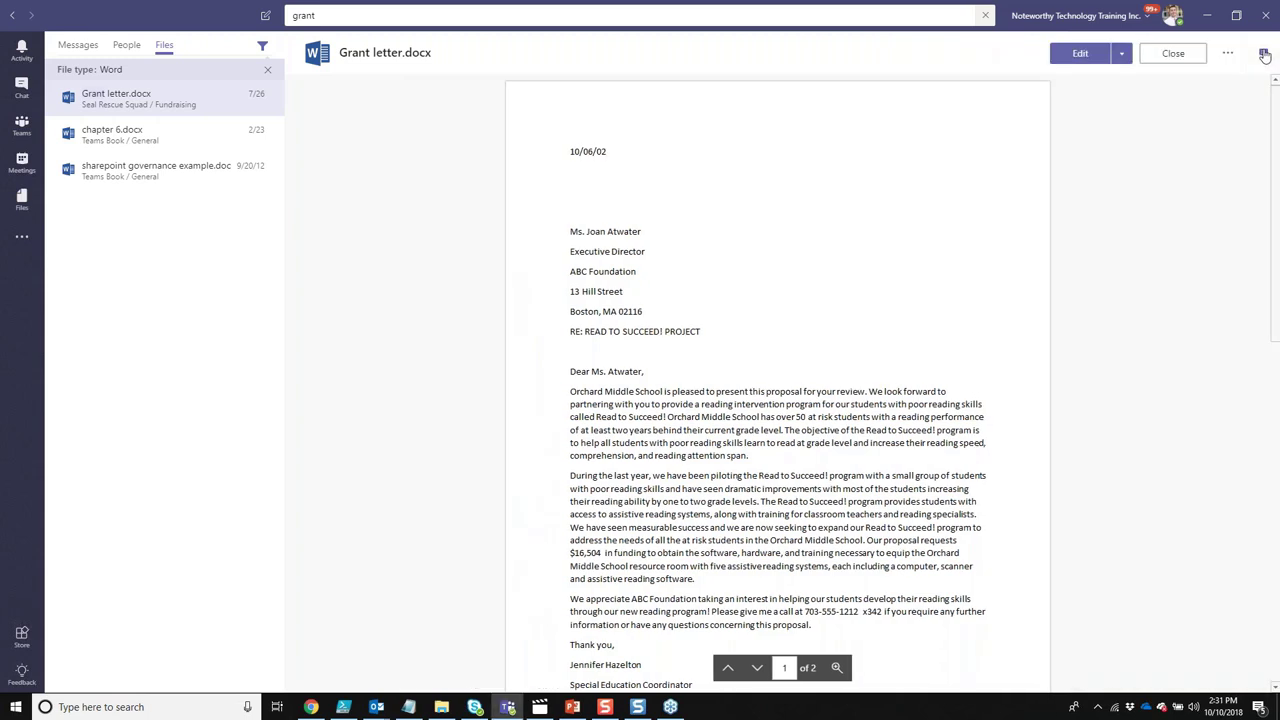
click(1264, 55)
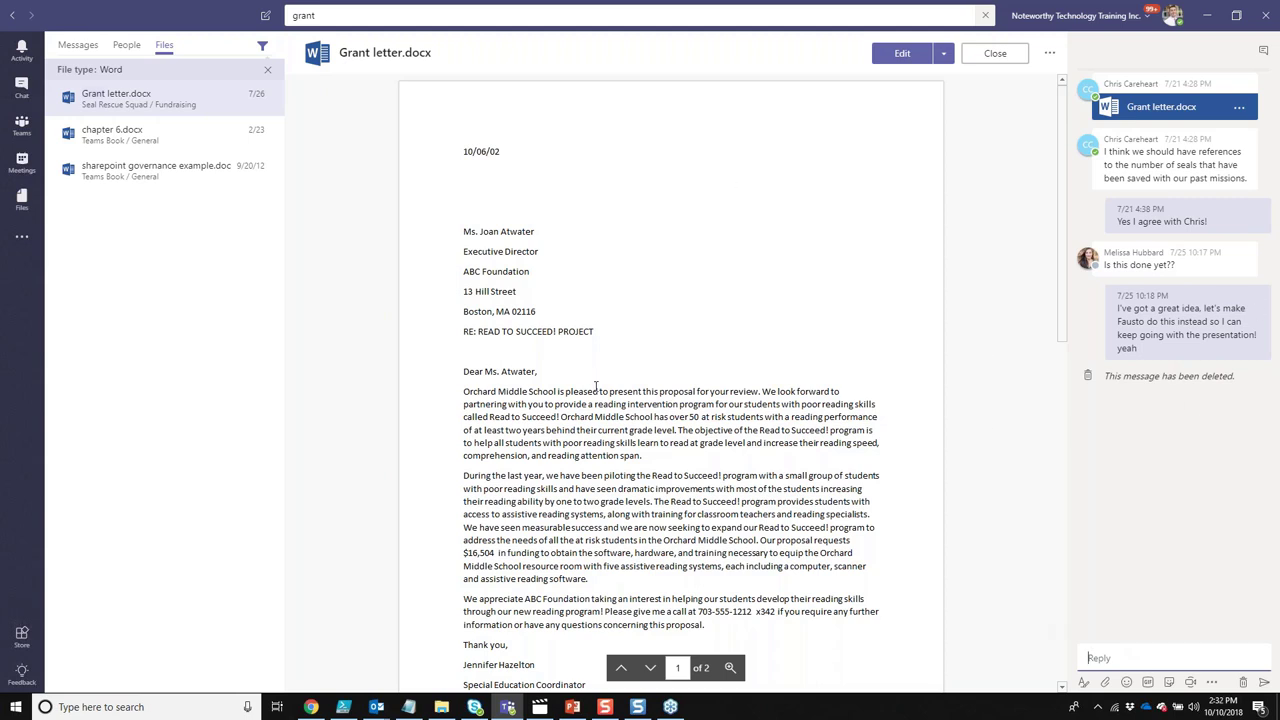
click(944, 55)
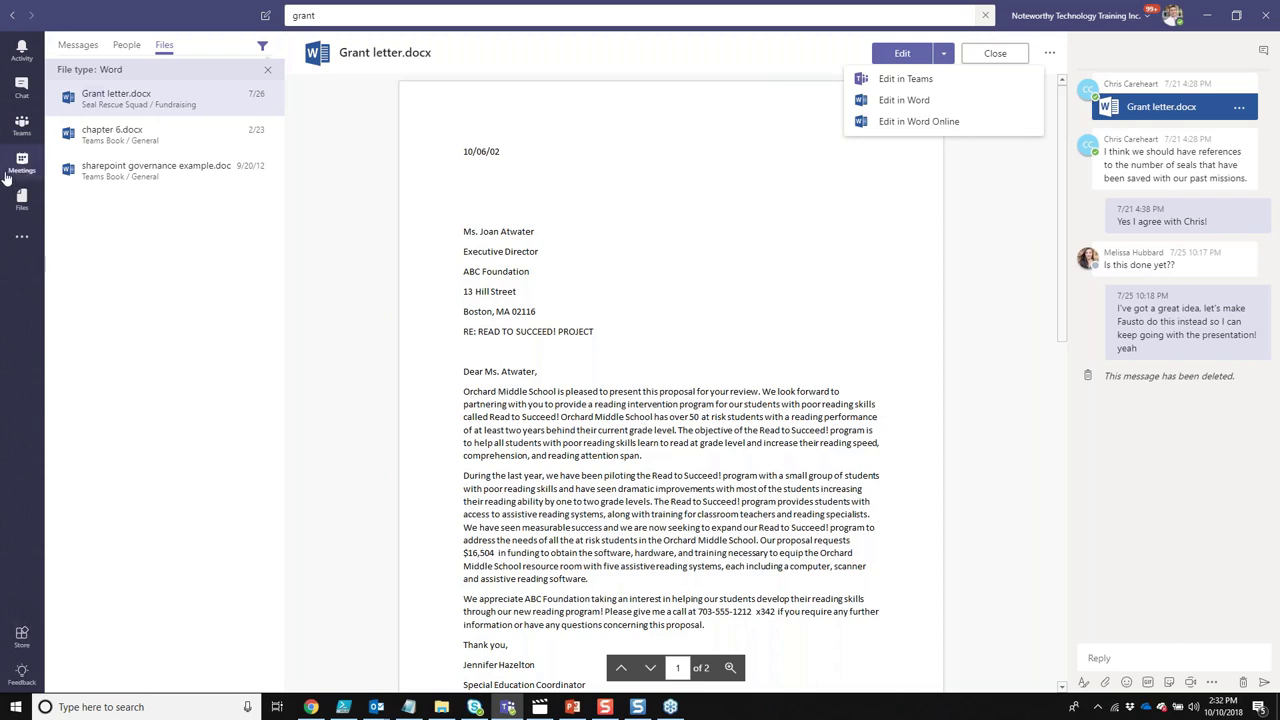
Step: Go to the Fundraising channel of the Seal Rescue Squad team
click(21, 125)
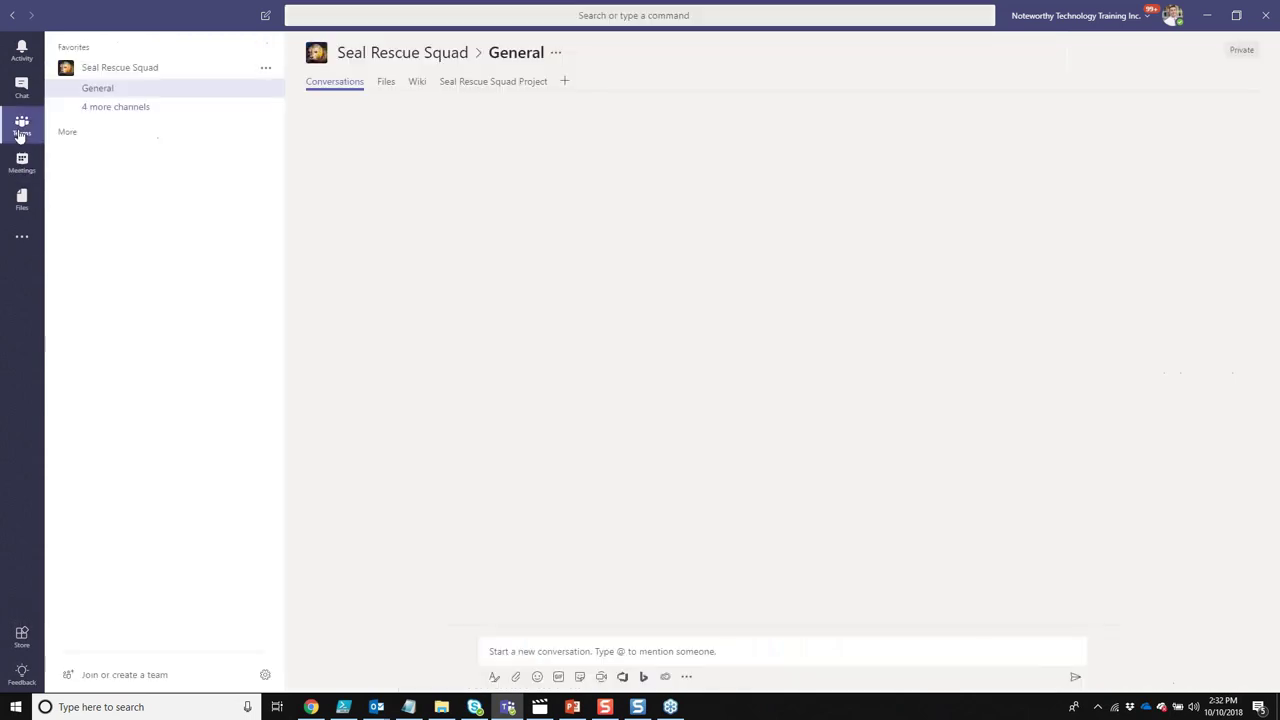
click(108, 107)
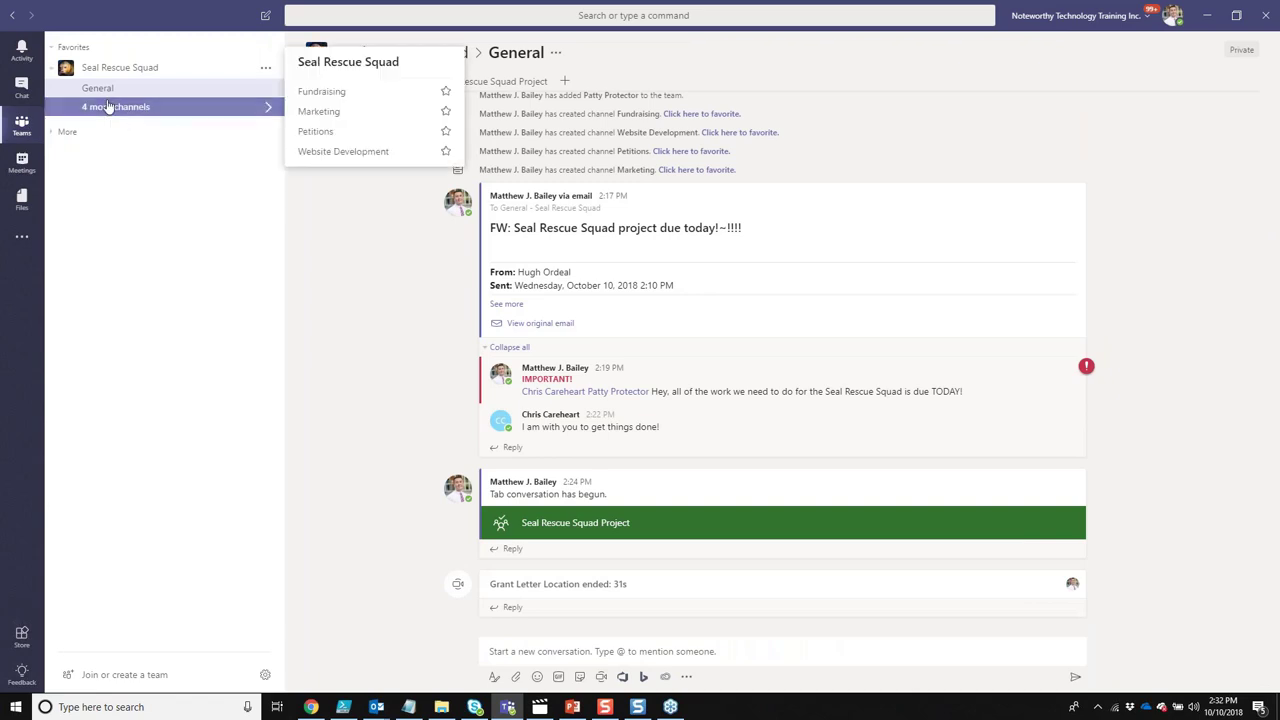
click(318, 91)
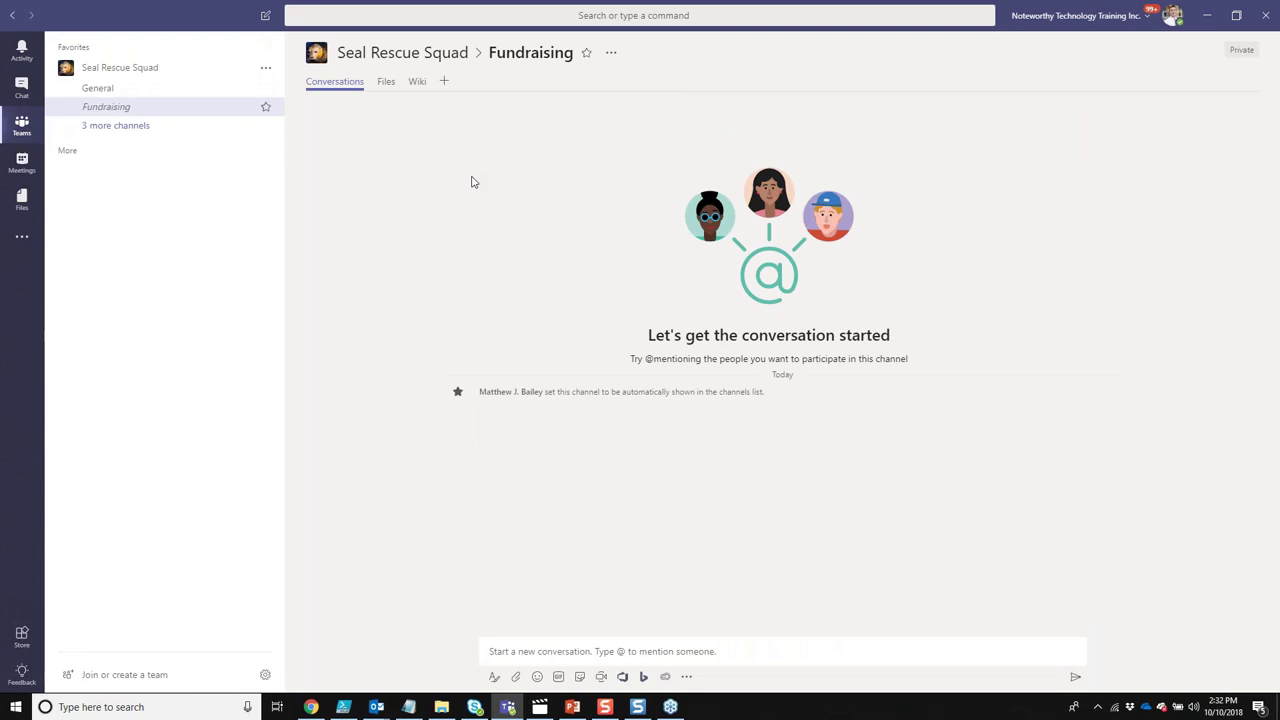
Step: Start adding a Power BI tab to the Fundraising channel and name it "Seal Rescue Finances and Location"
click(444, 83)
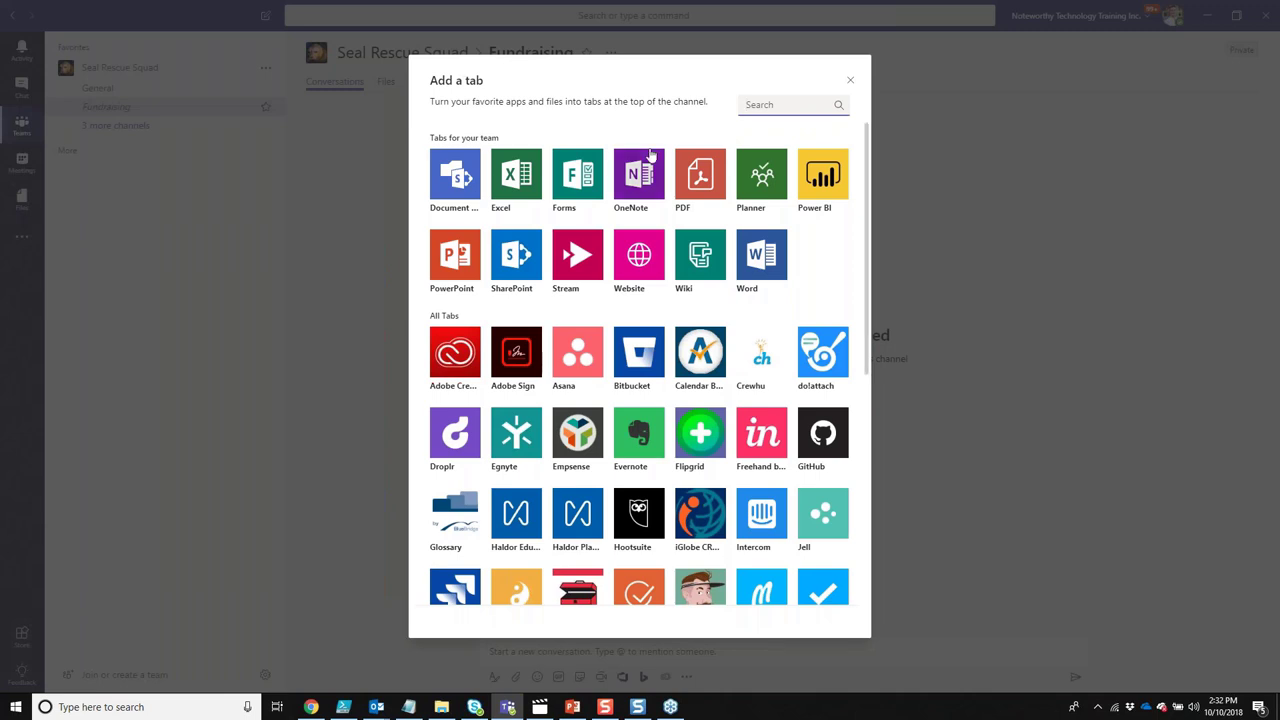
click(819, 190)
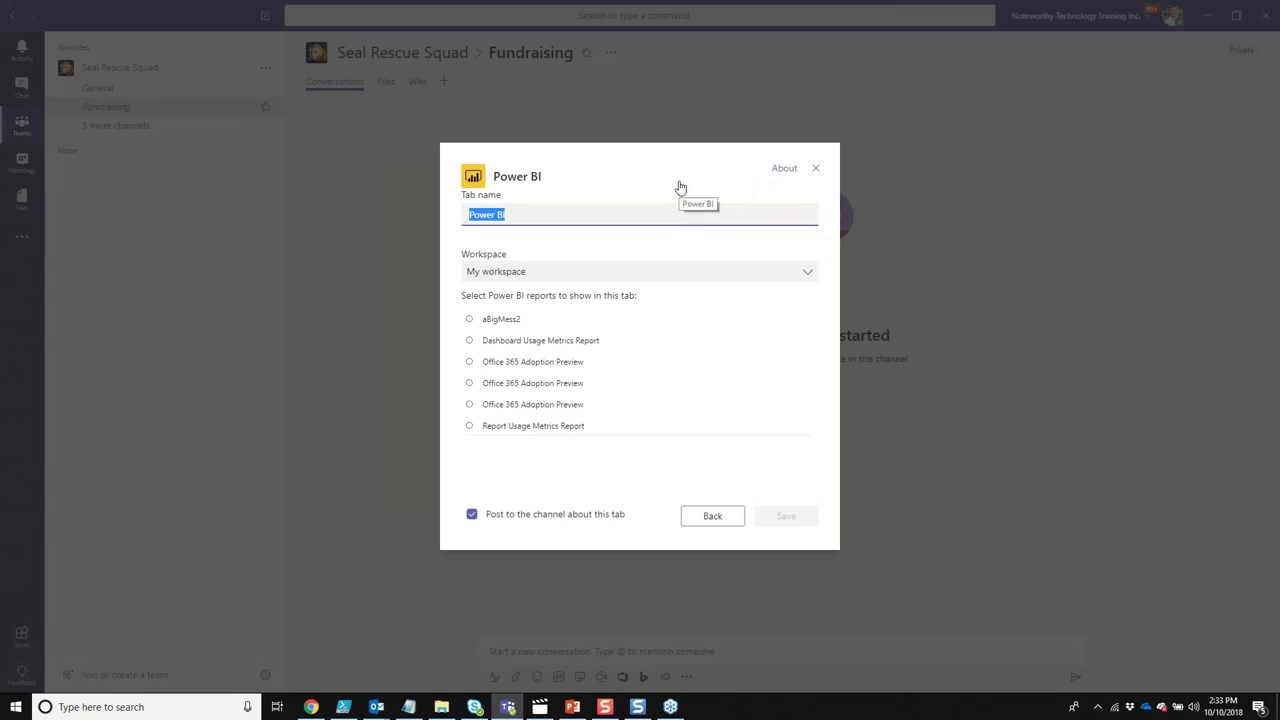
text(Seal Rescue)
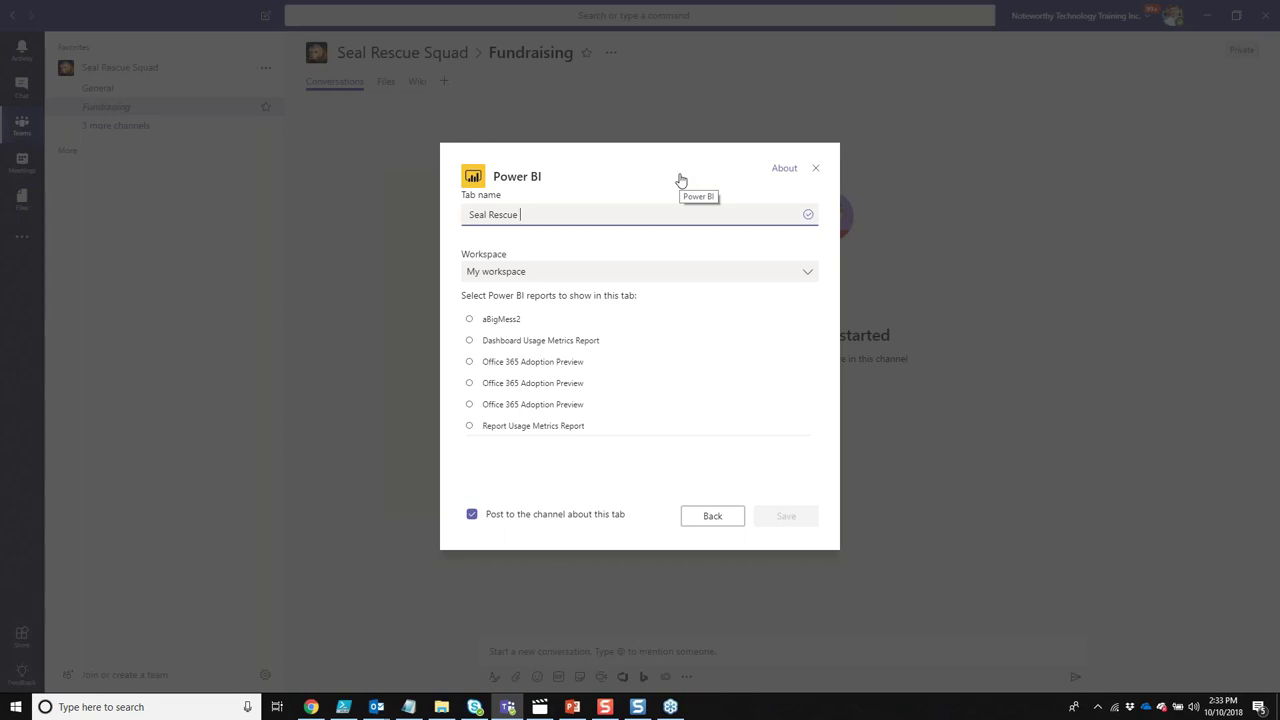
text(Finances and Locat)
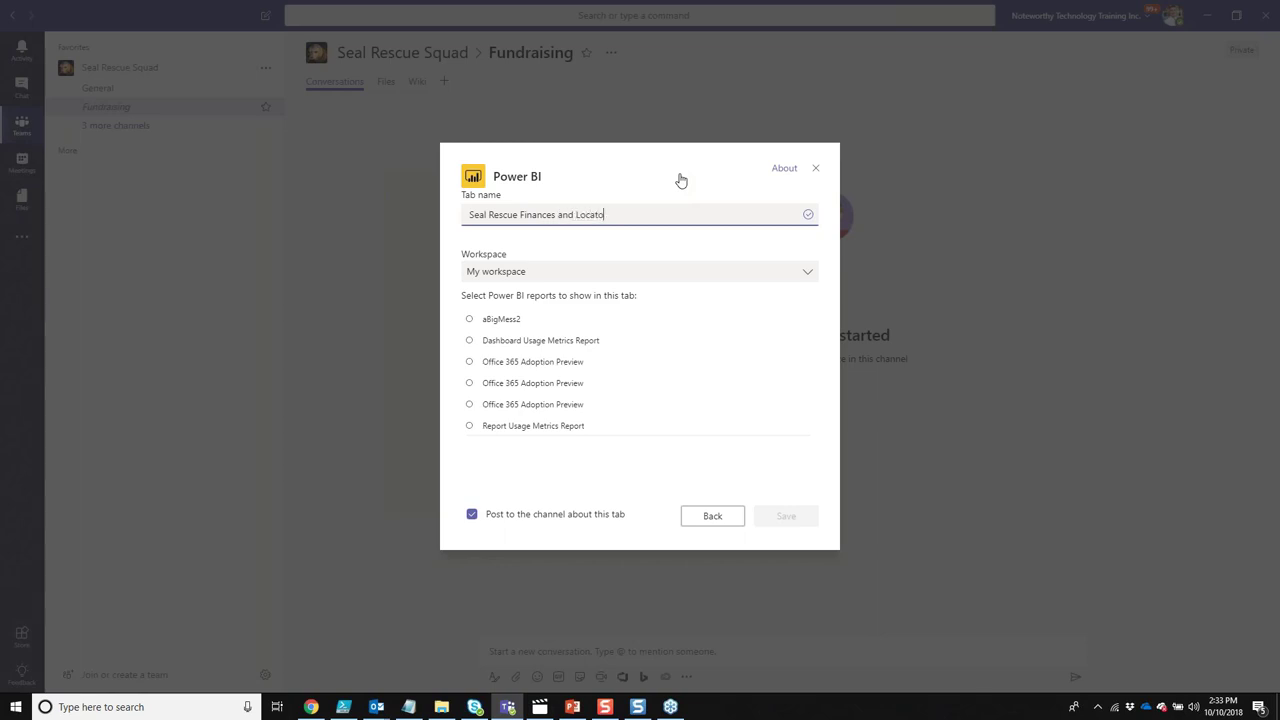
text(ion)
Step: Set the tab's workspace to Seal Rescue Squad, select the Seals1 report and save the tab
click(808, 278)
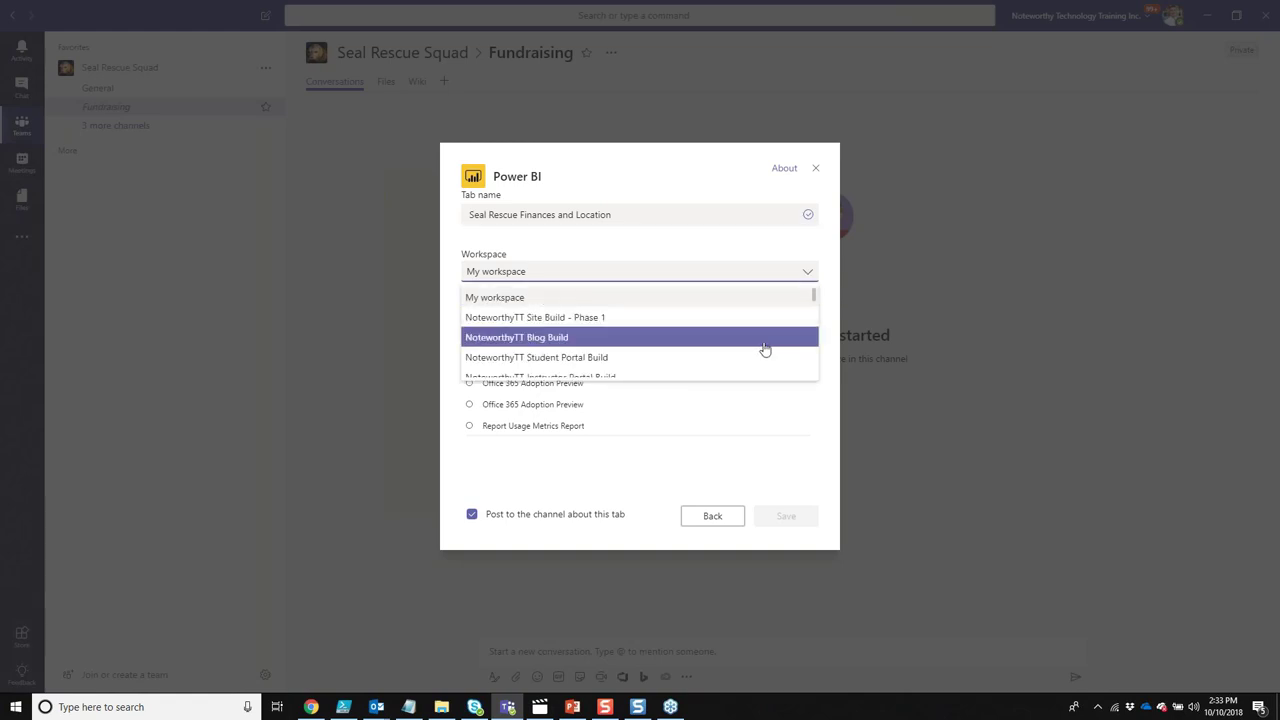
scroll(765, 349, down, 5)
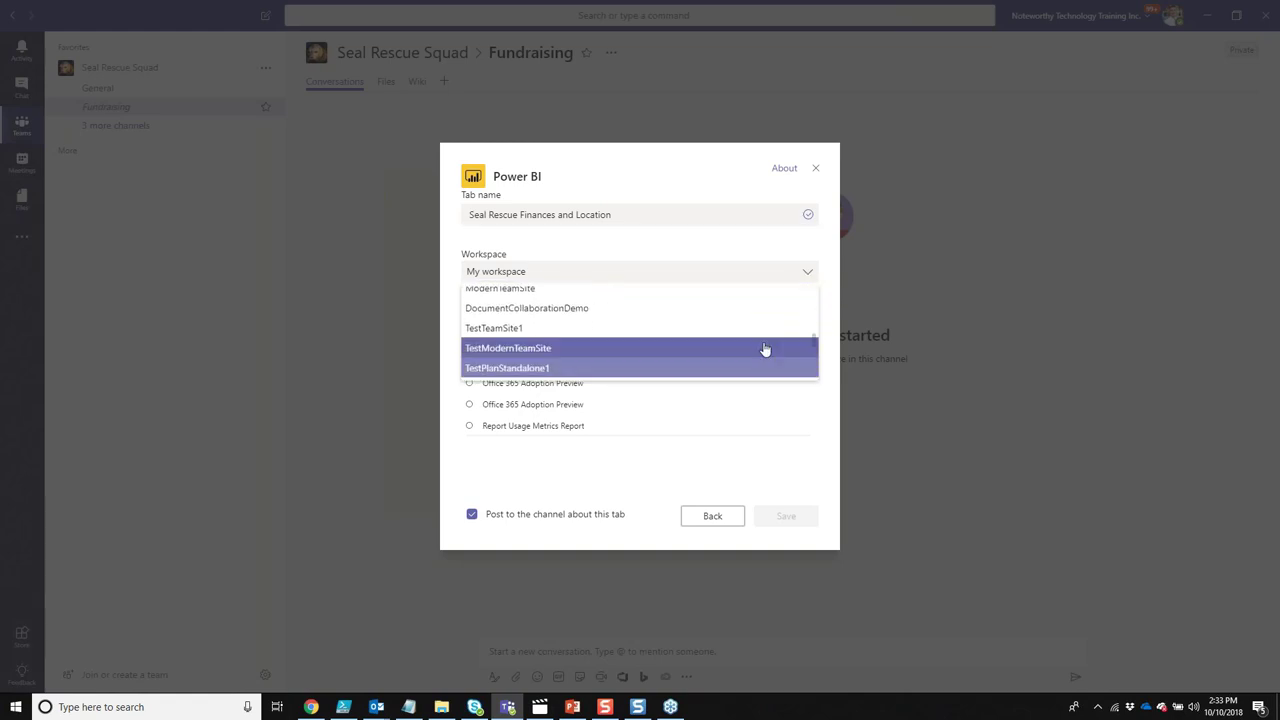
scroll(788, 365, down, 2)
scroll(788, 365, down, 5)
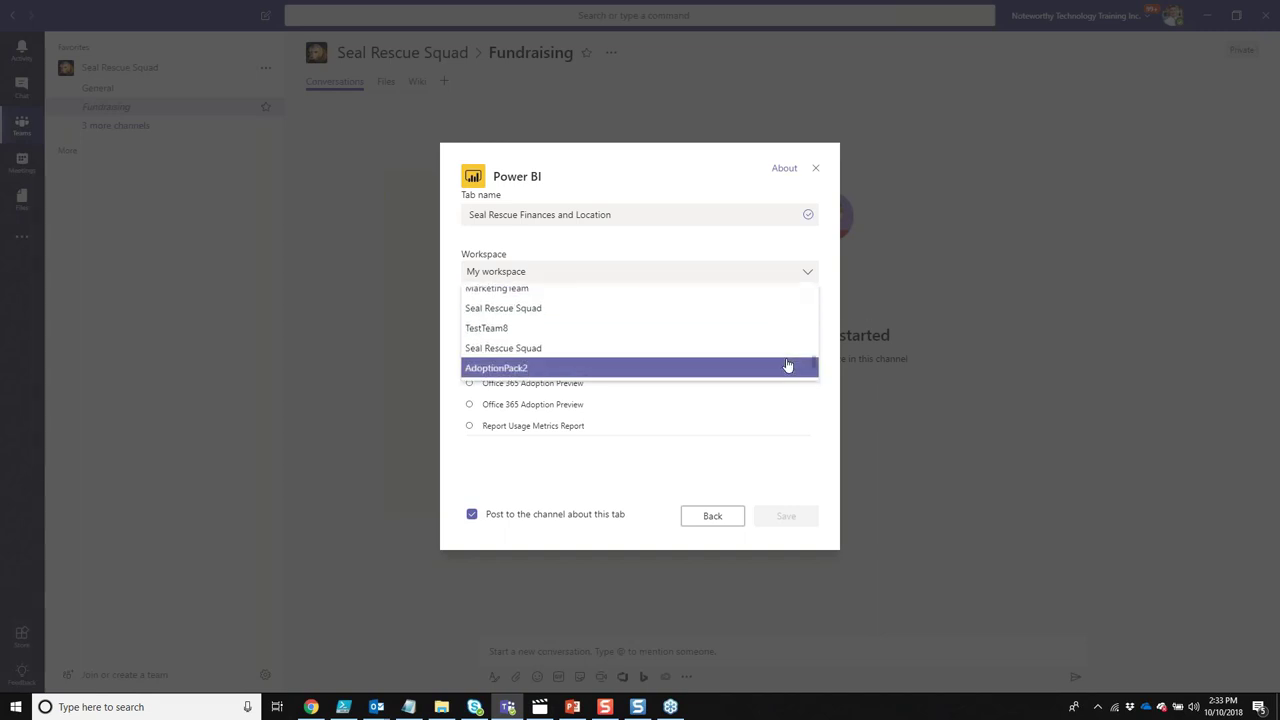
click(616, 307)
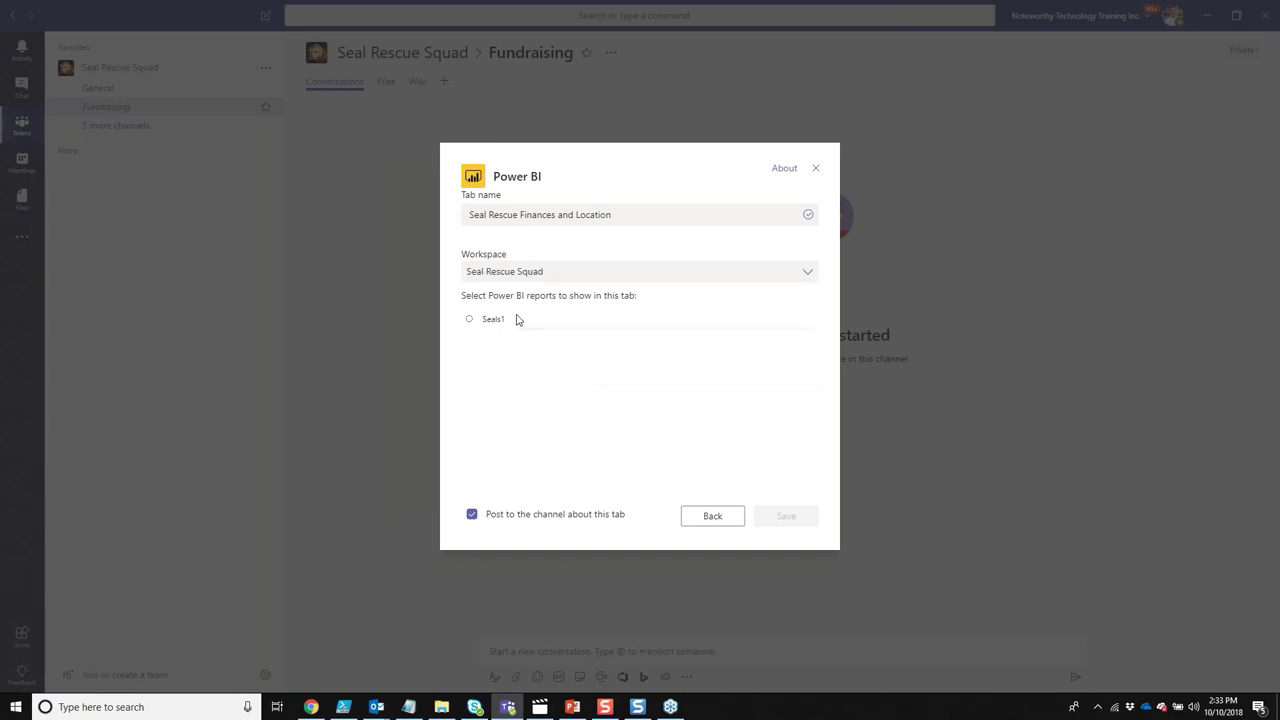
click(487, 322)
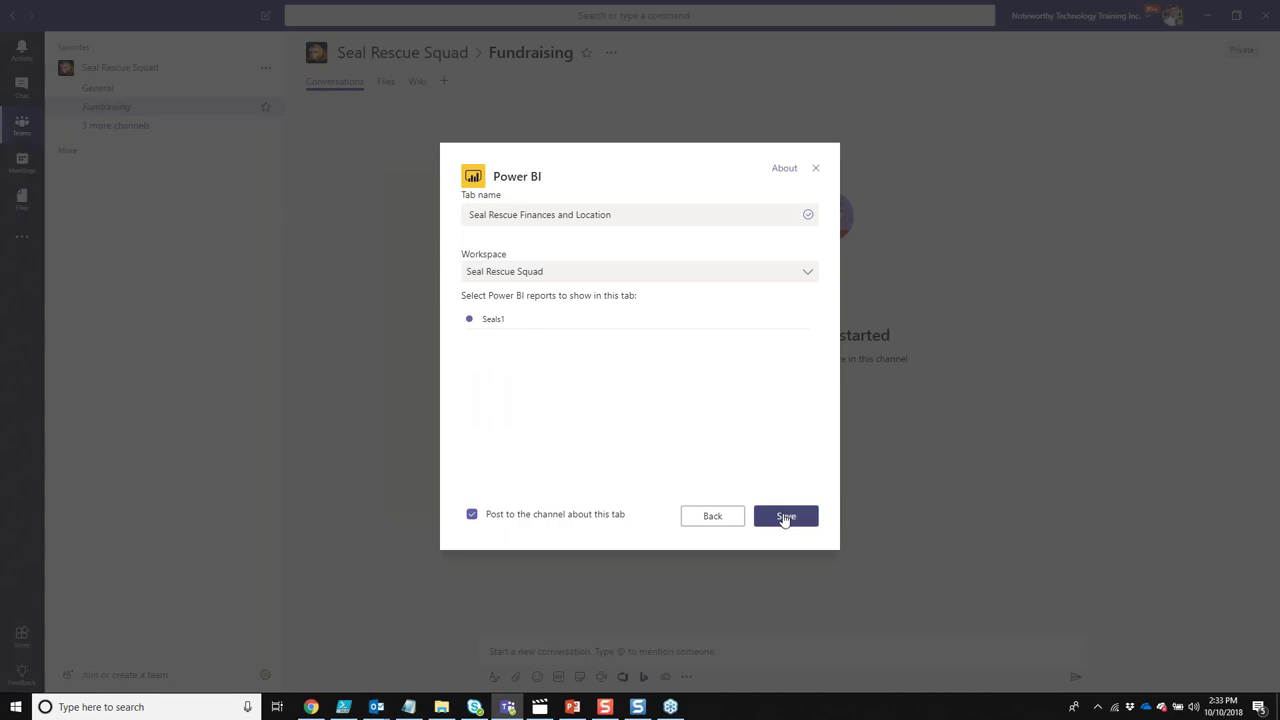
click(781, 516)
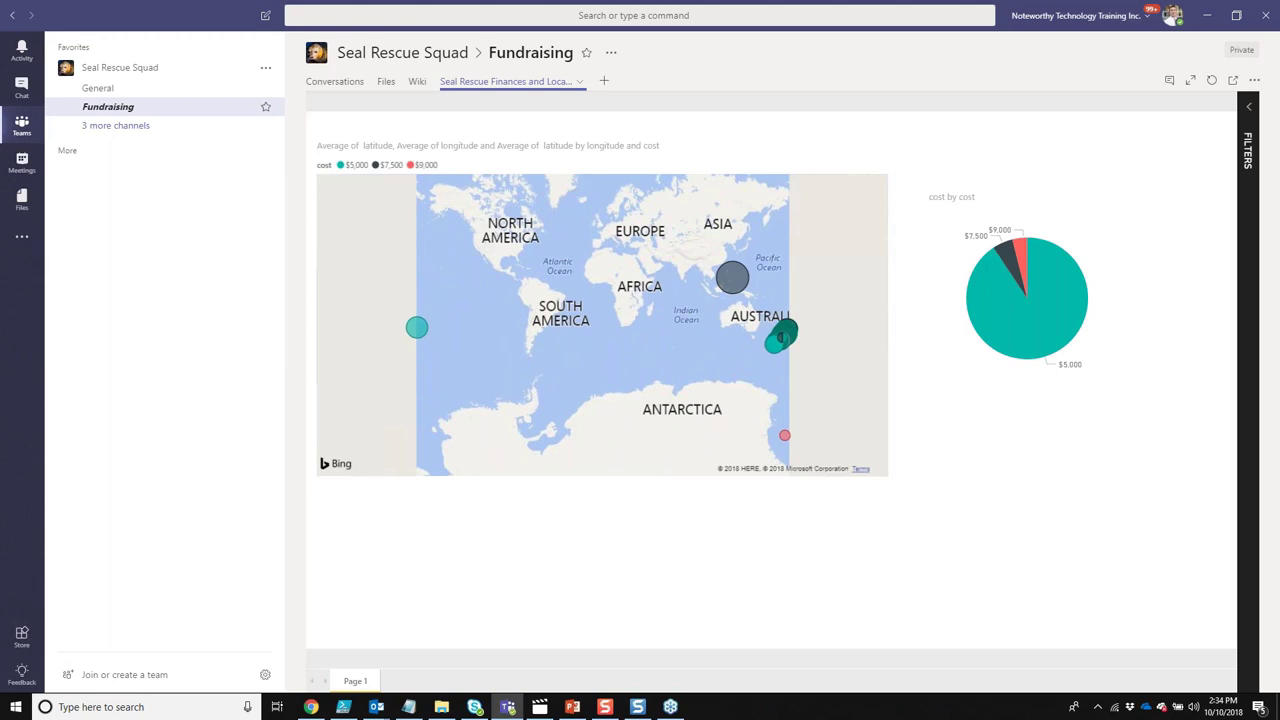
Step: Examine the map locations for the $5,000, $7,500 and $9,000 costs by selecting each slice of the pie chart
click(1025, 350)
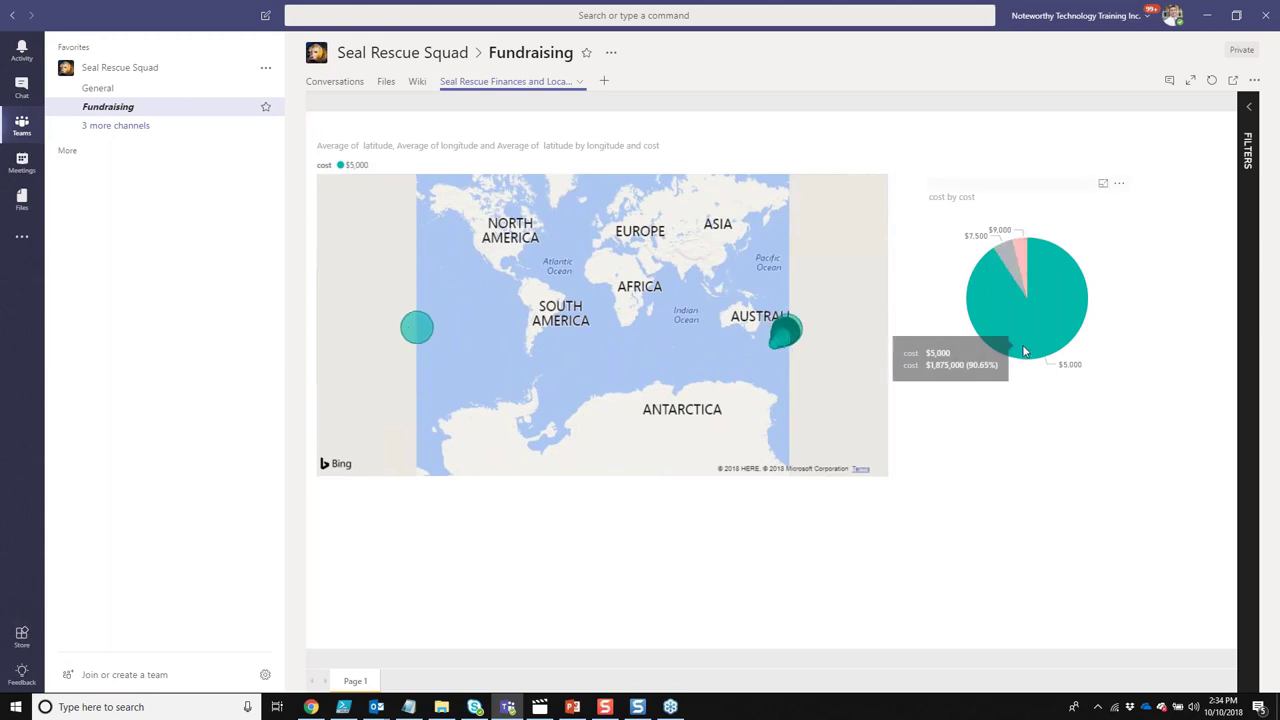
click(1012, 259)
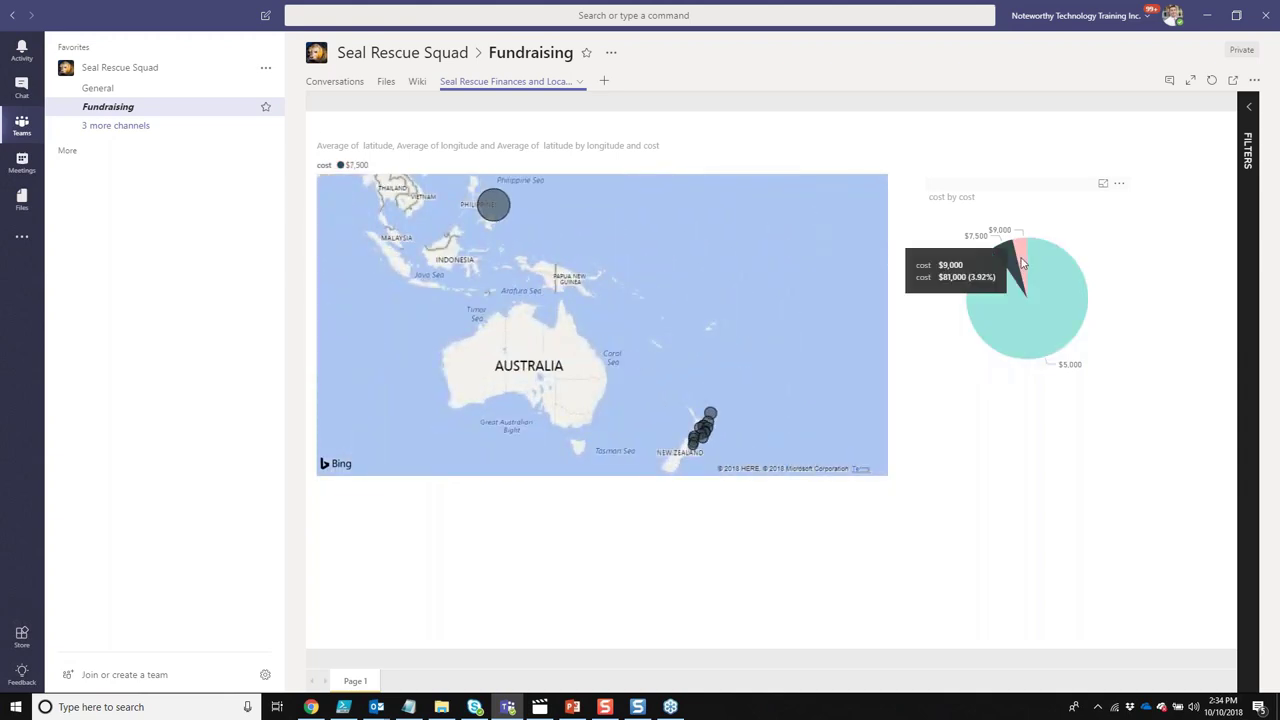
click(1020, 261)
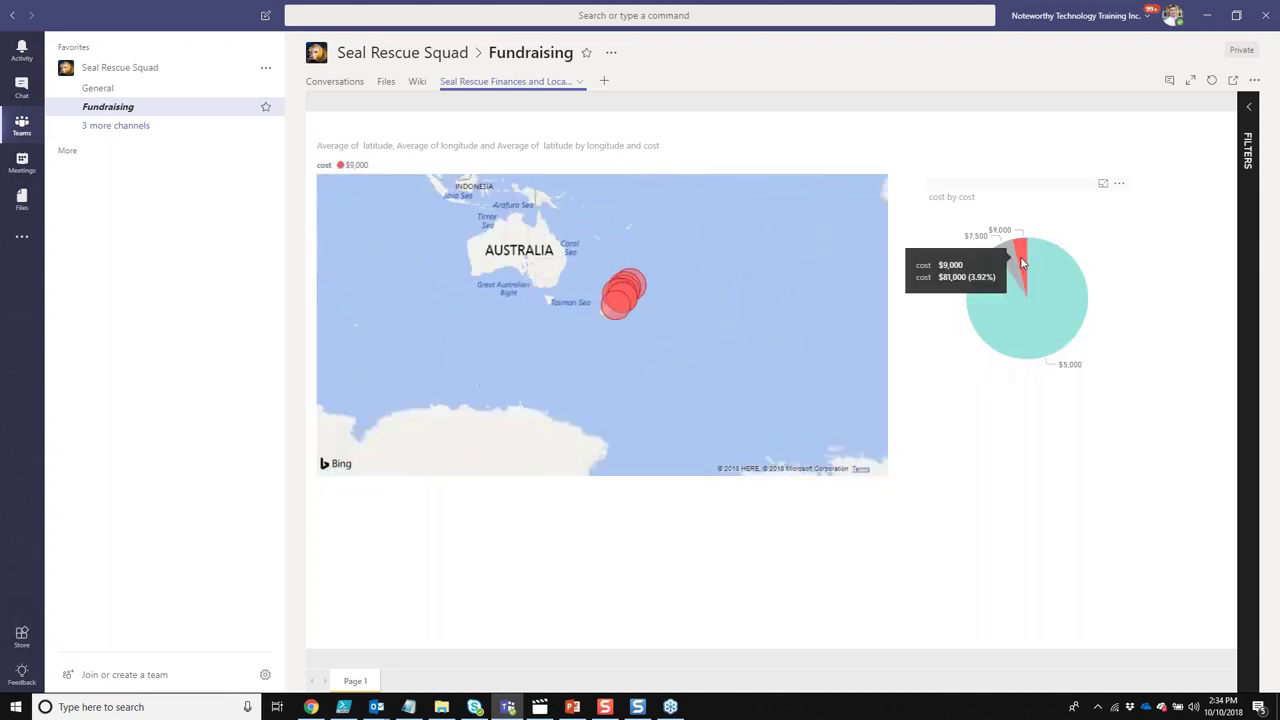
click(1029, 310)
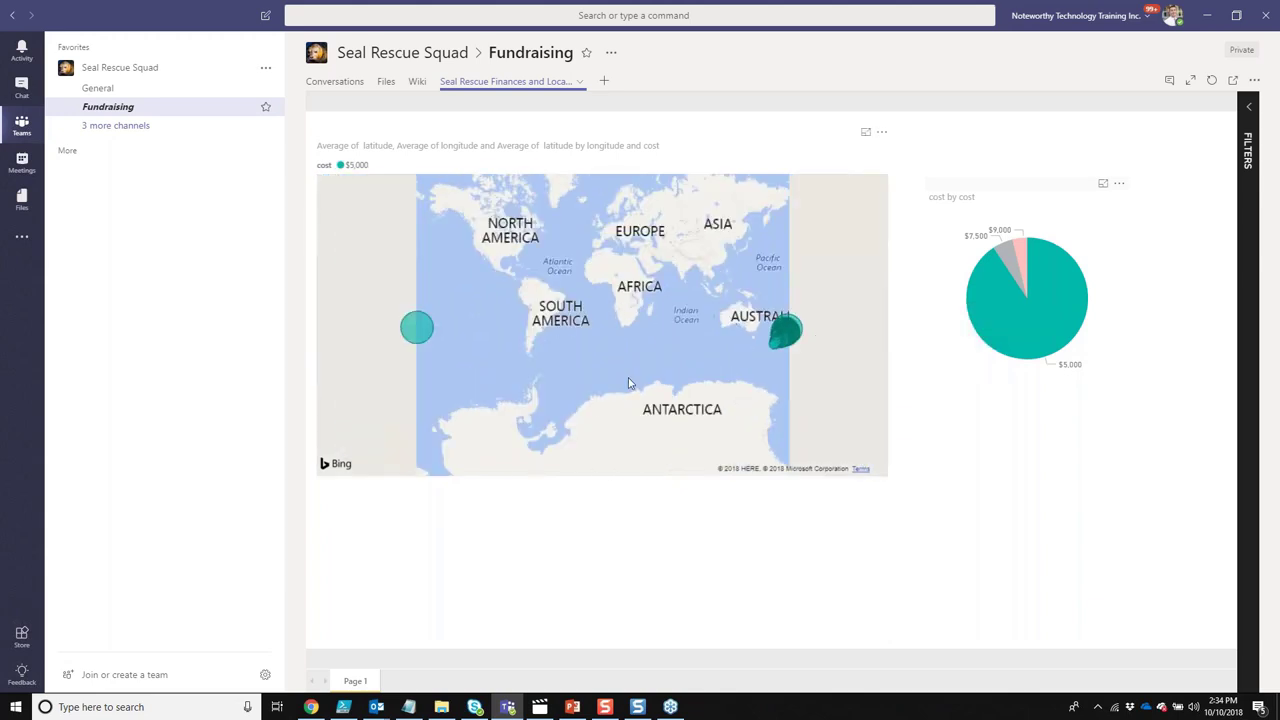
click(1020, 259)
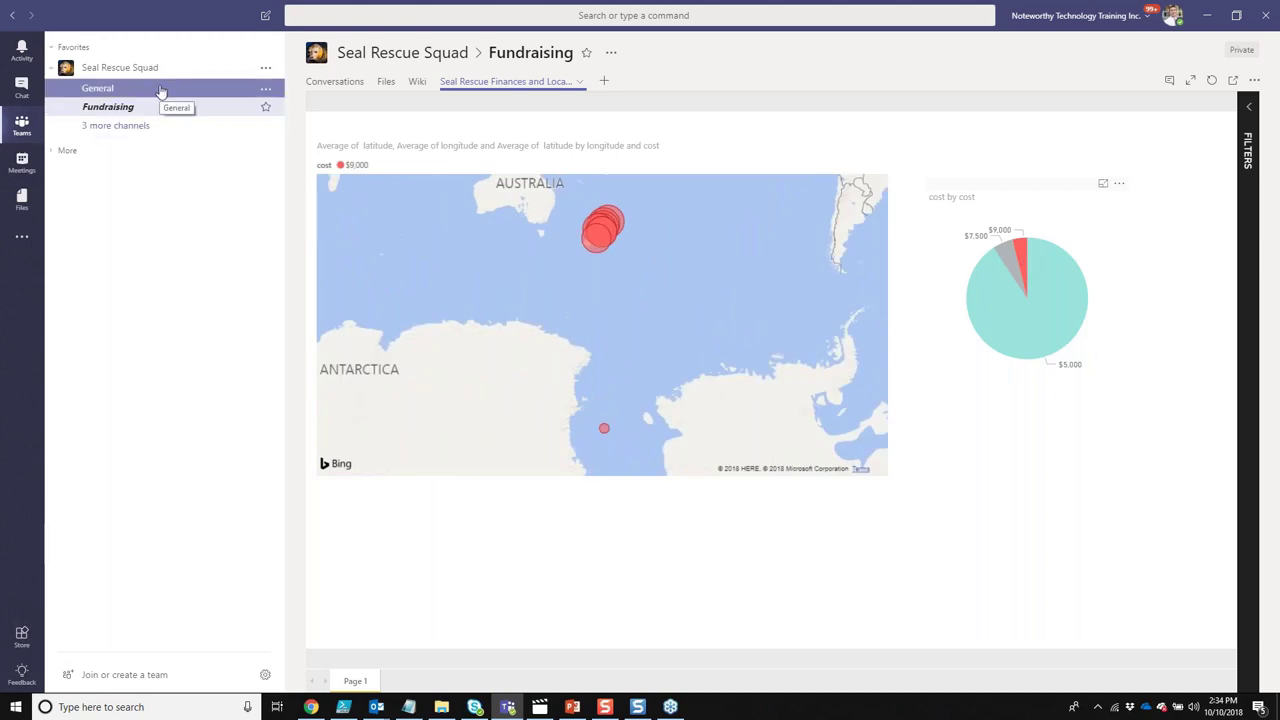
Step: Search for "grant" again and open Grant letter.docx of the Seal Rescue Squad Fundraising channel from the file results
click(528, 18)
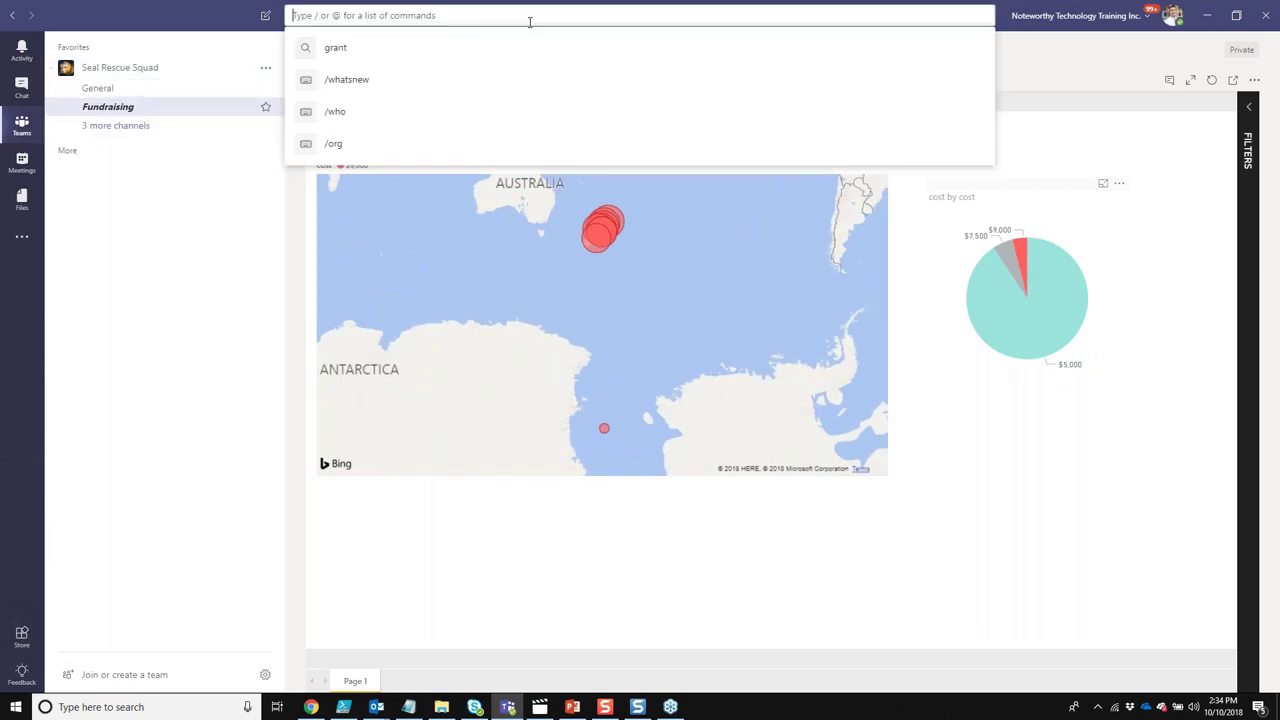
click(420, 52)
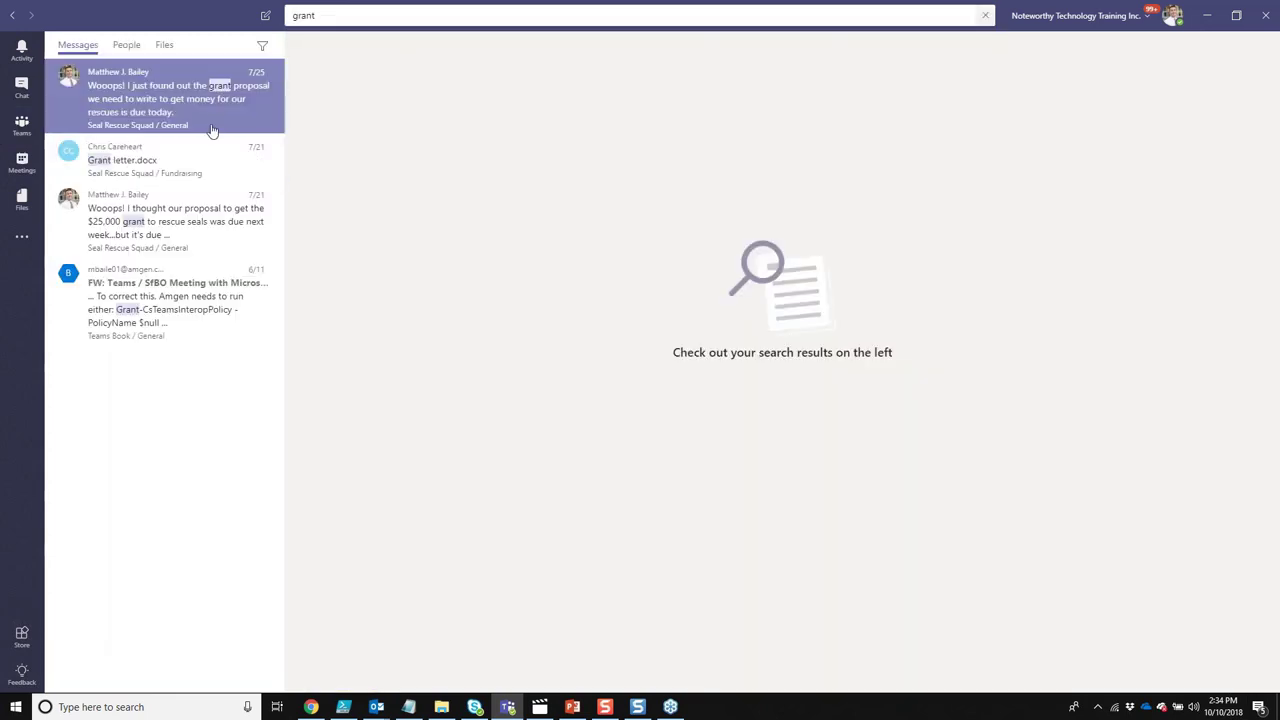
click(169, 176)
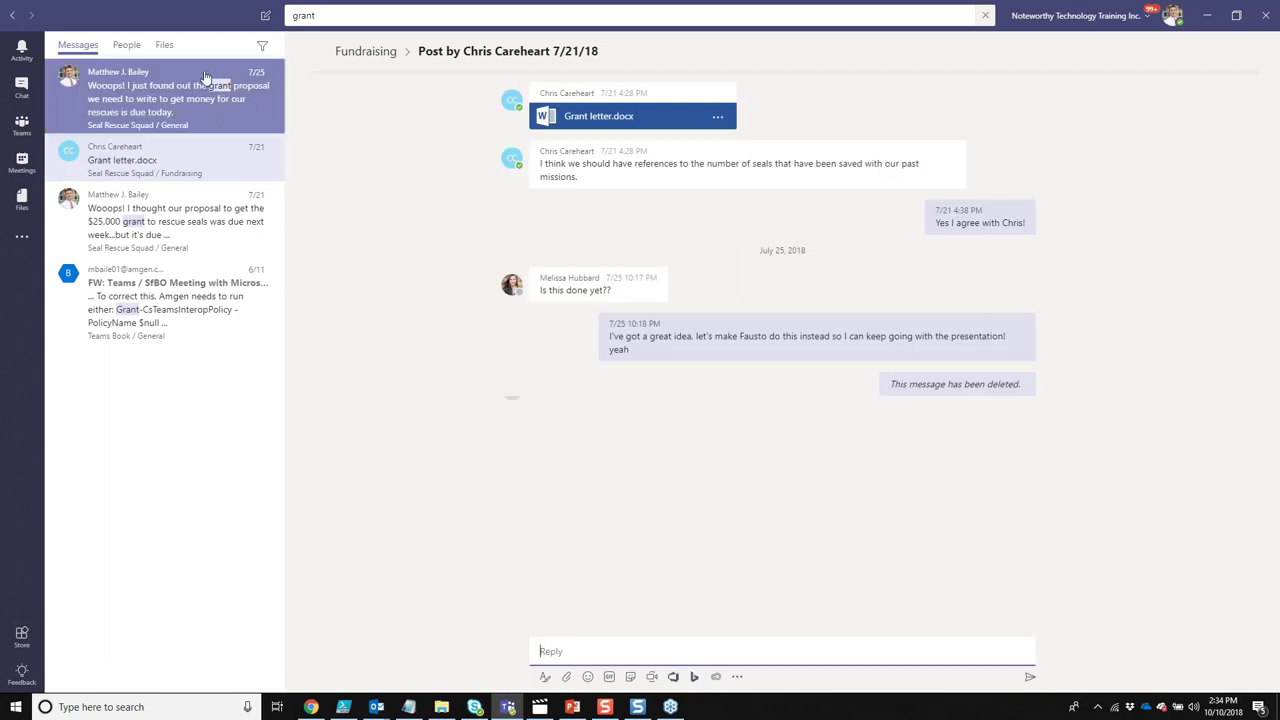
click(165, 45)
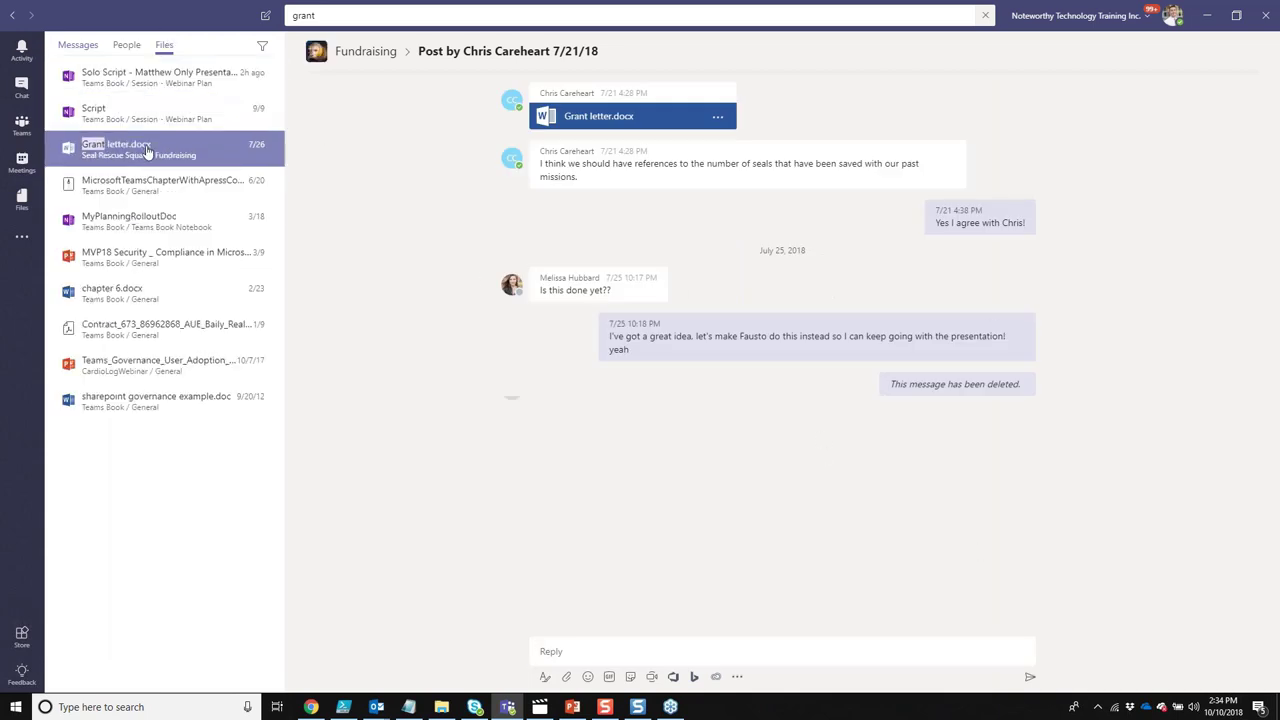
click(146, 148)
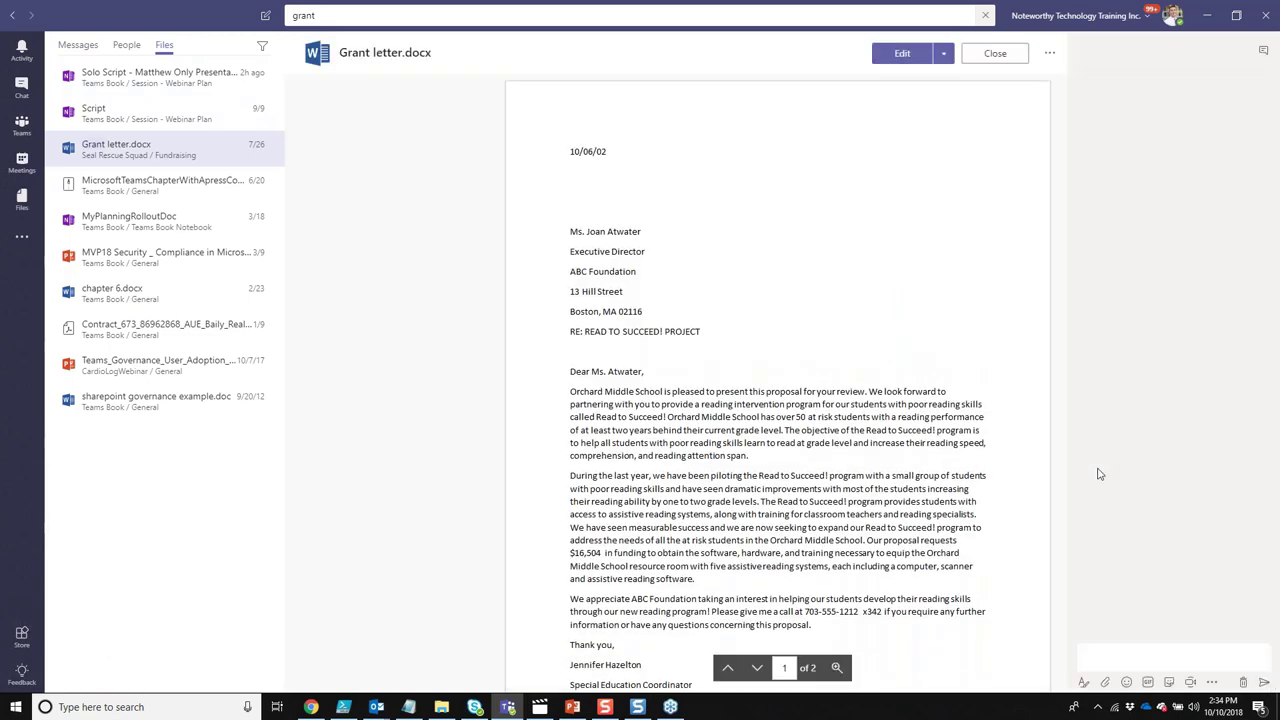
Step: Post "Via my research, I have learned that we have 30 seals to save at a cost of either $5k. 7500k or $9k each." beside the letter
text(Via my research, I have learen)
key(BackSpace)
key(BackSpace)
text(ned that we have)
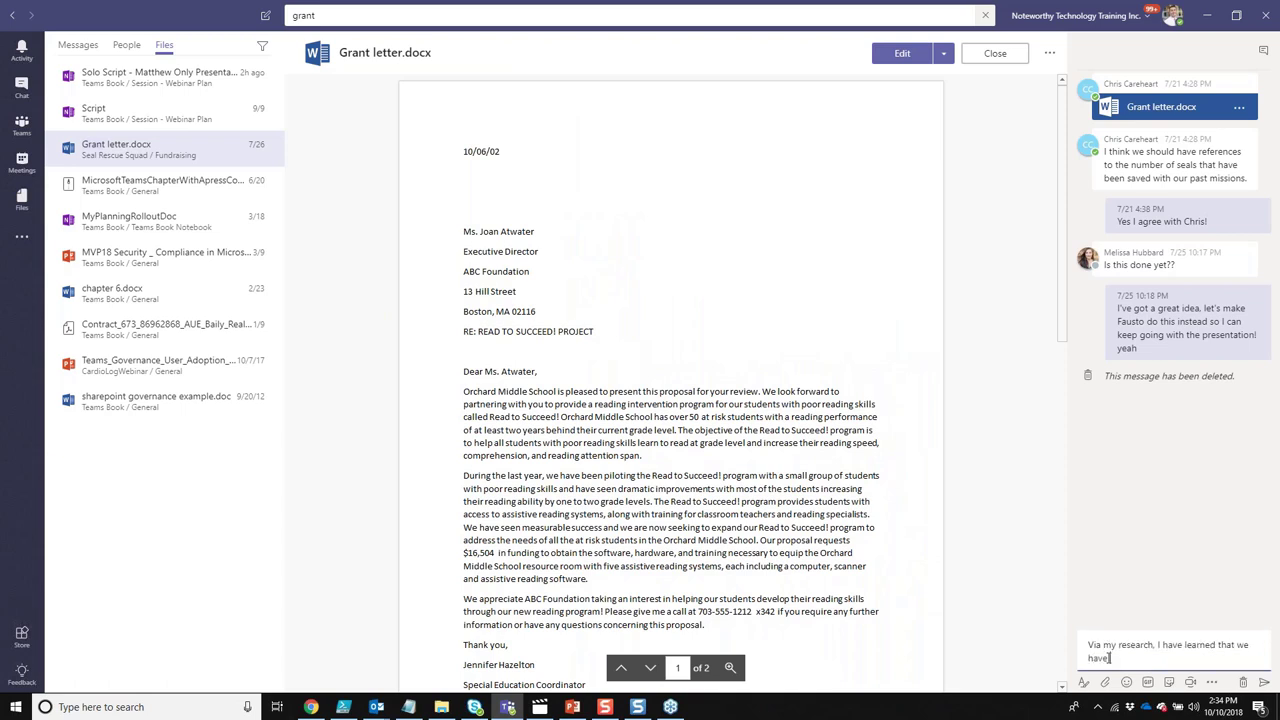
text( 30 seals to save at a cost of either $5k. $500k or)
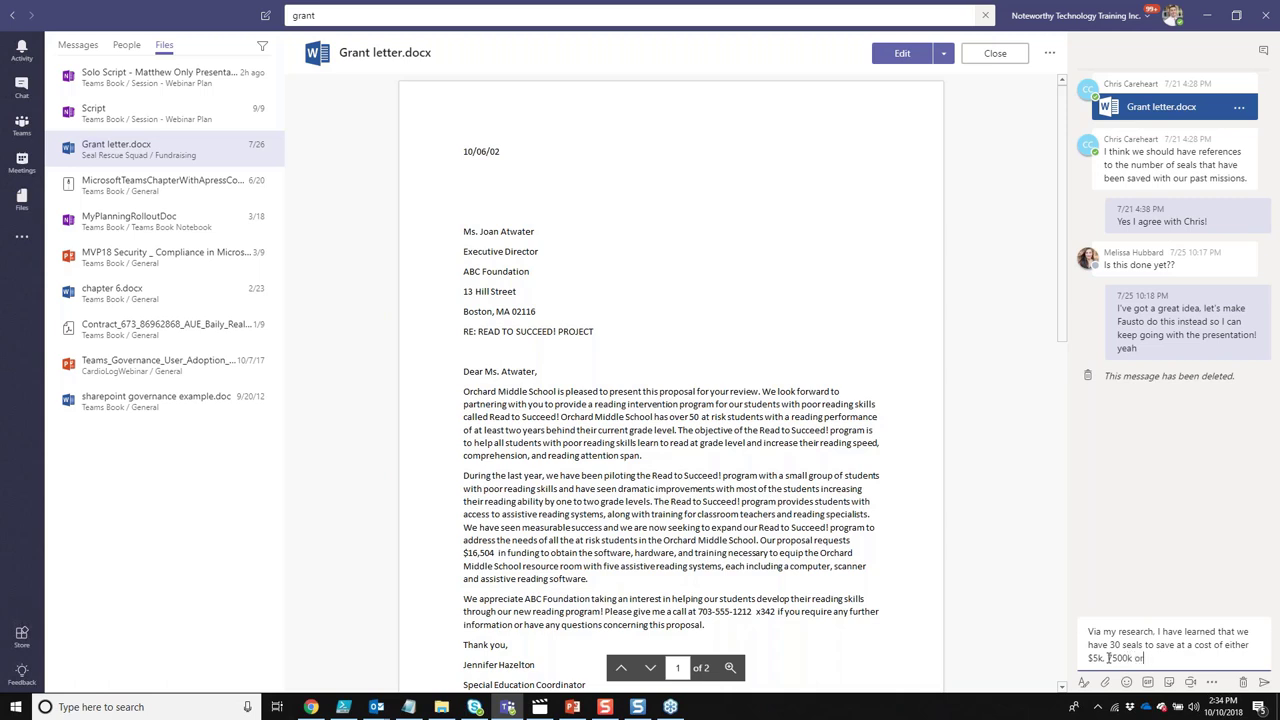
text( $9k each.)
key(Return)
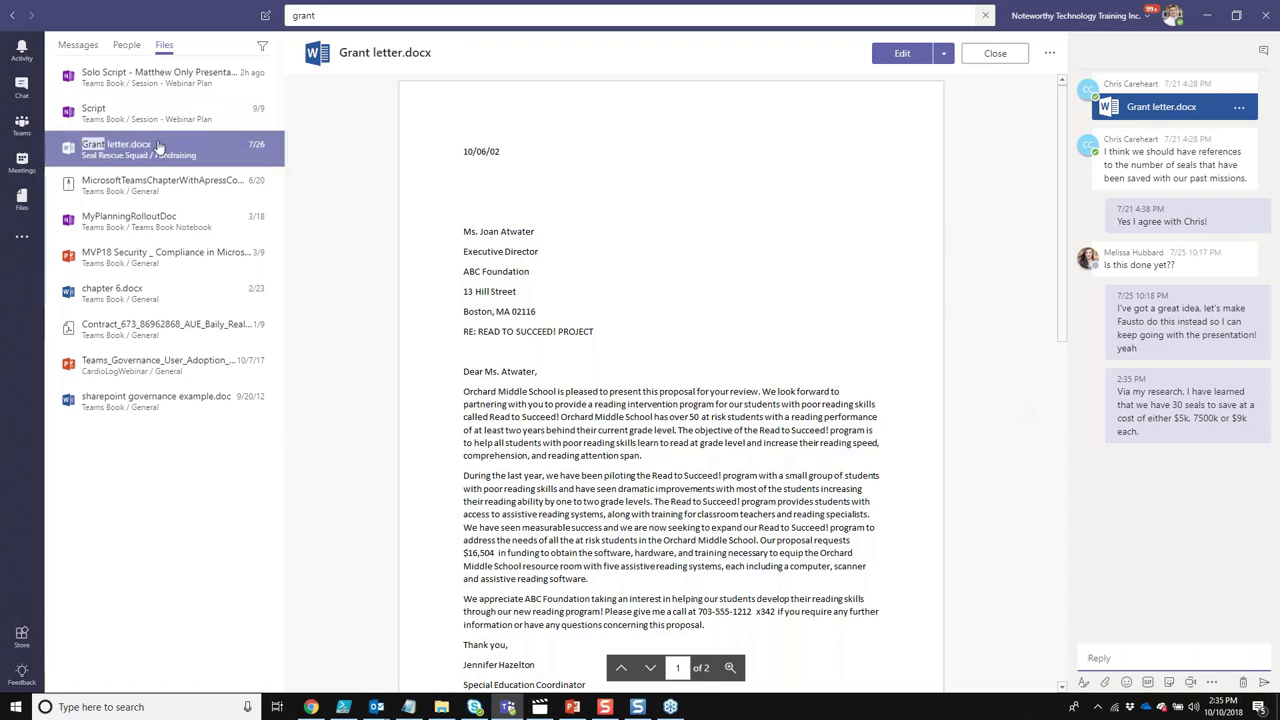
Step: In the General channel's Seal Rescue Squad Project plan, complete the task about researching the cost of saving the seals
click(30, 125)
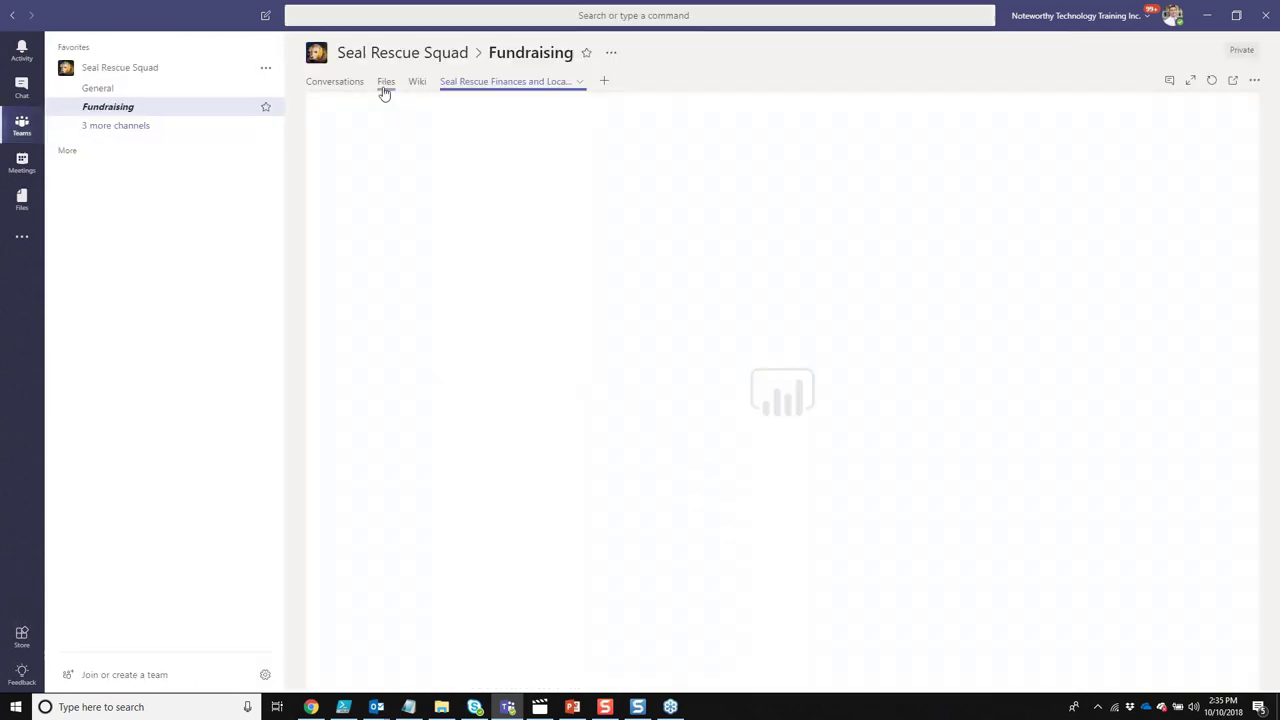
click(194, 92)
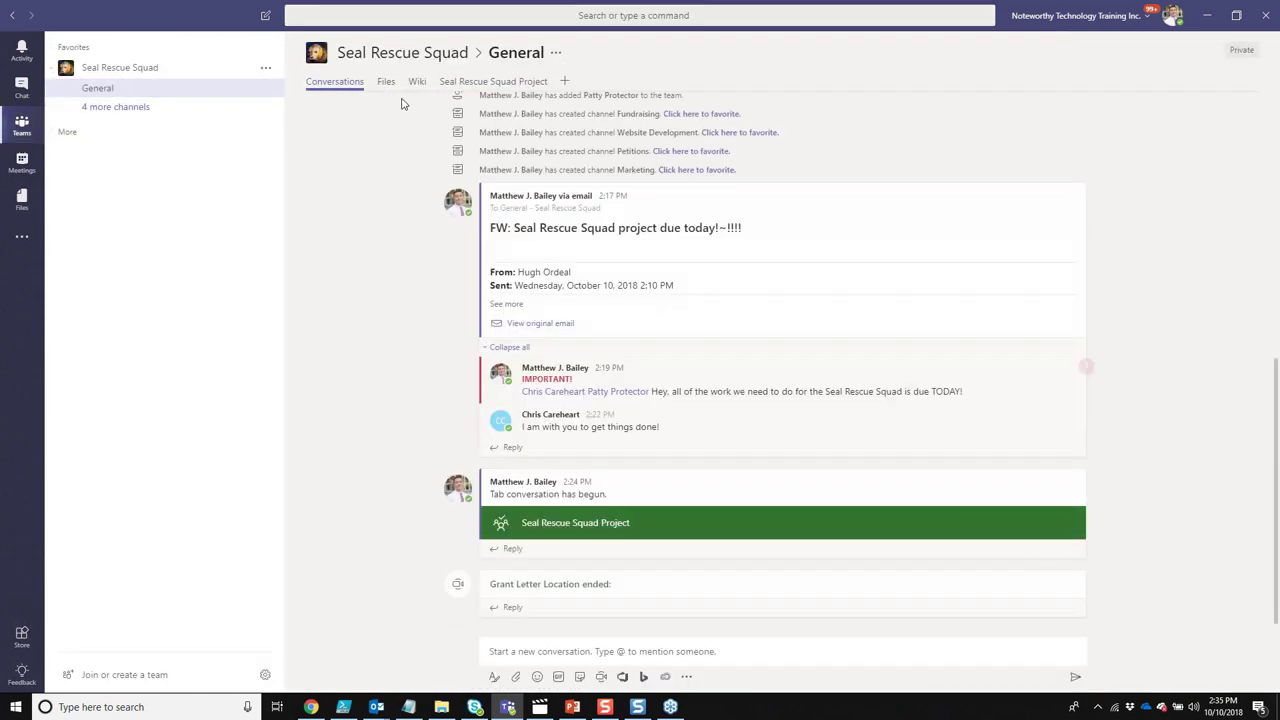
click(460, 83)
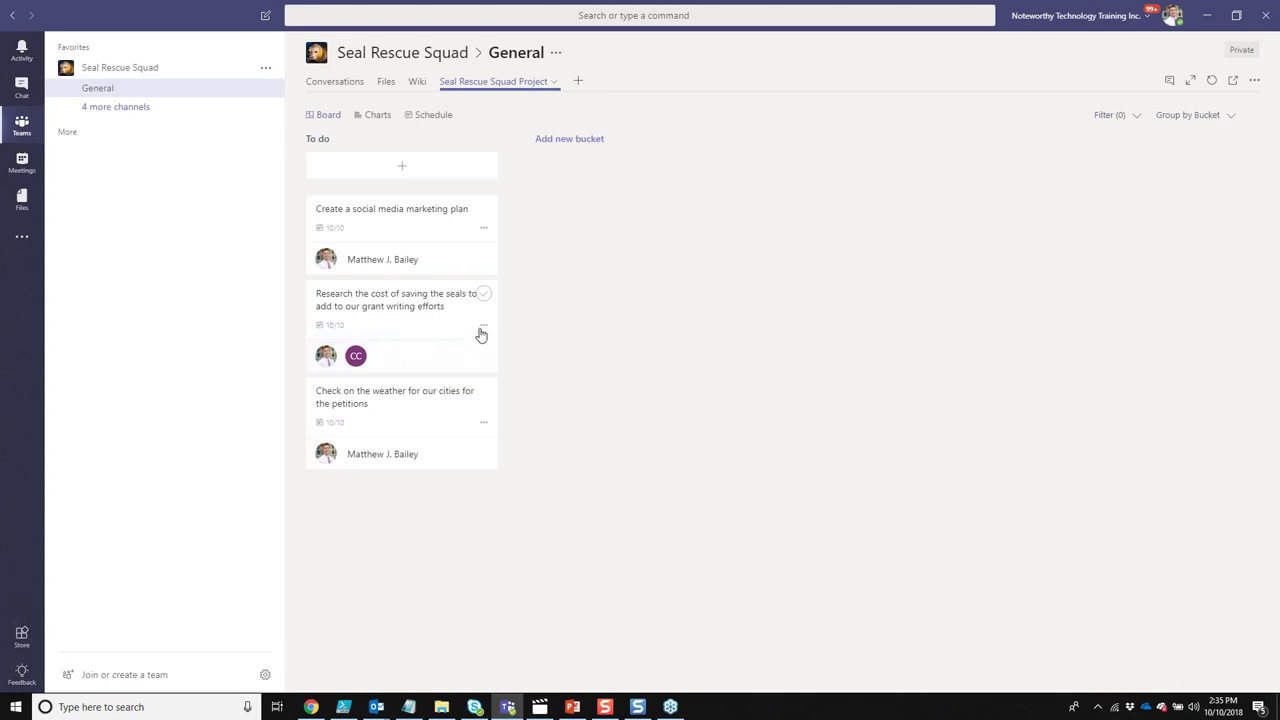
click(483, 294)
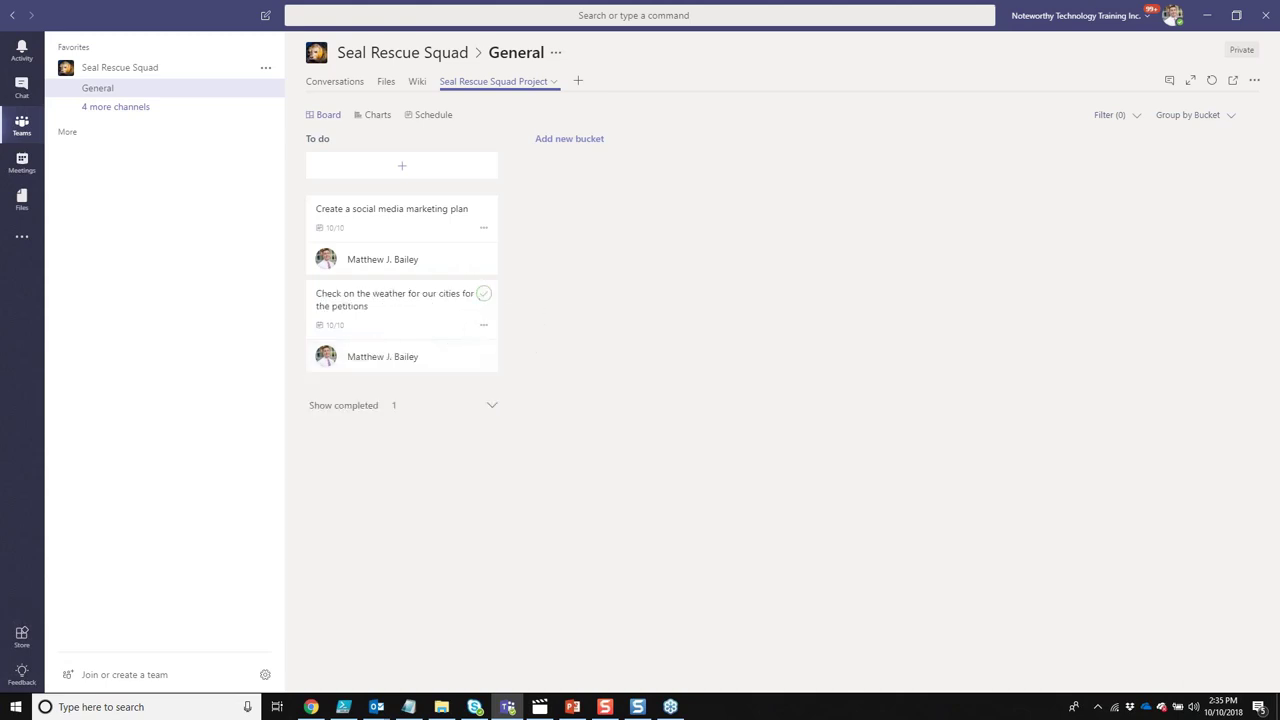
Step: Go to the Website Development channel of the Seal Rescue Squad team and look over the apps that can be added as tabs
click(138, 111)
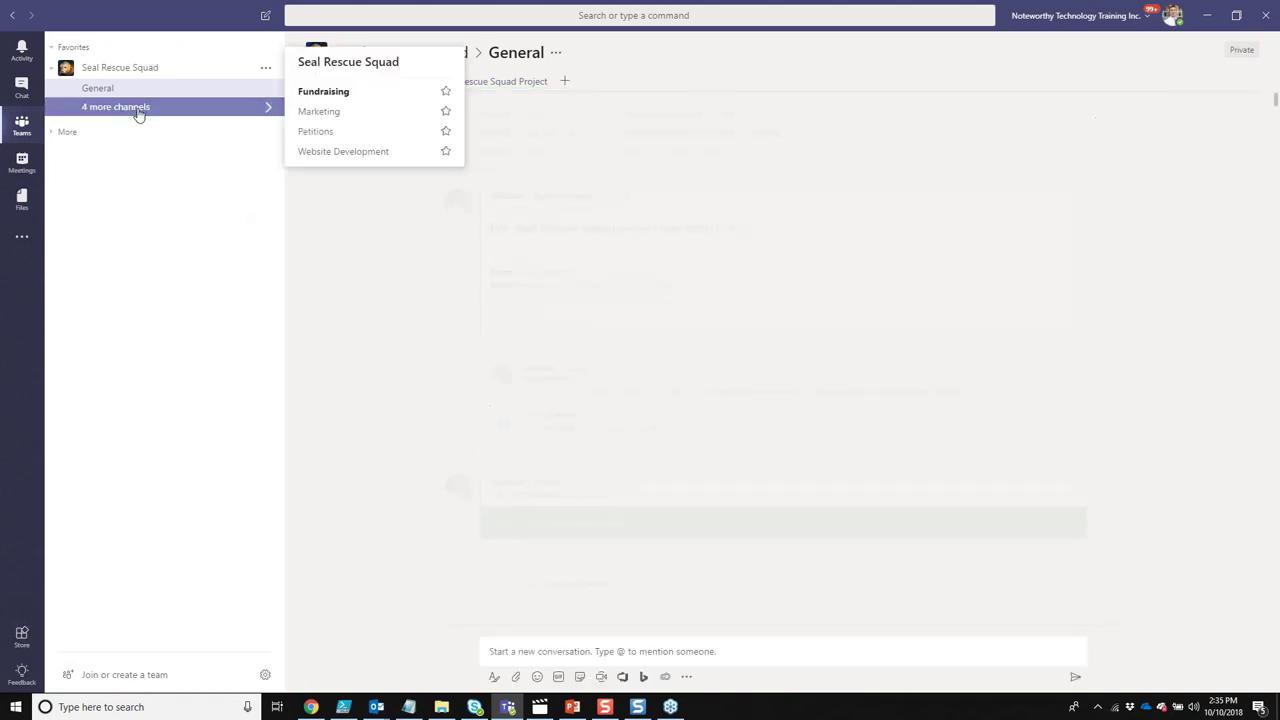
click(300, 152)
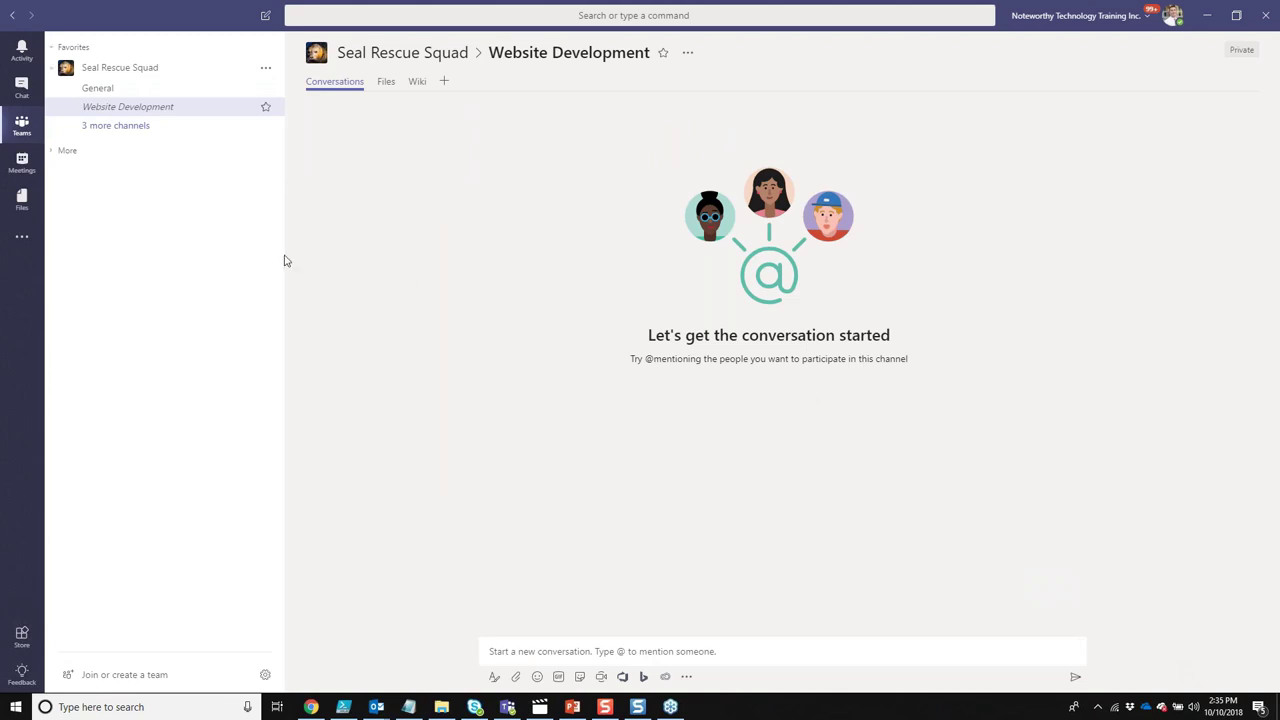
click(446, 84)
click(446, 84)
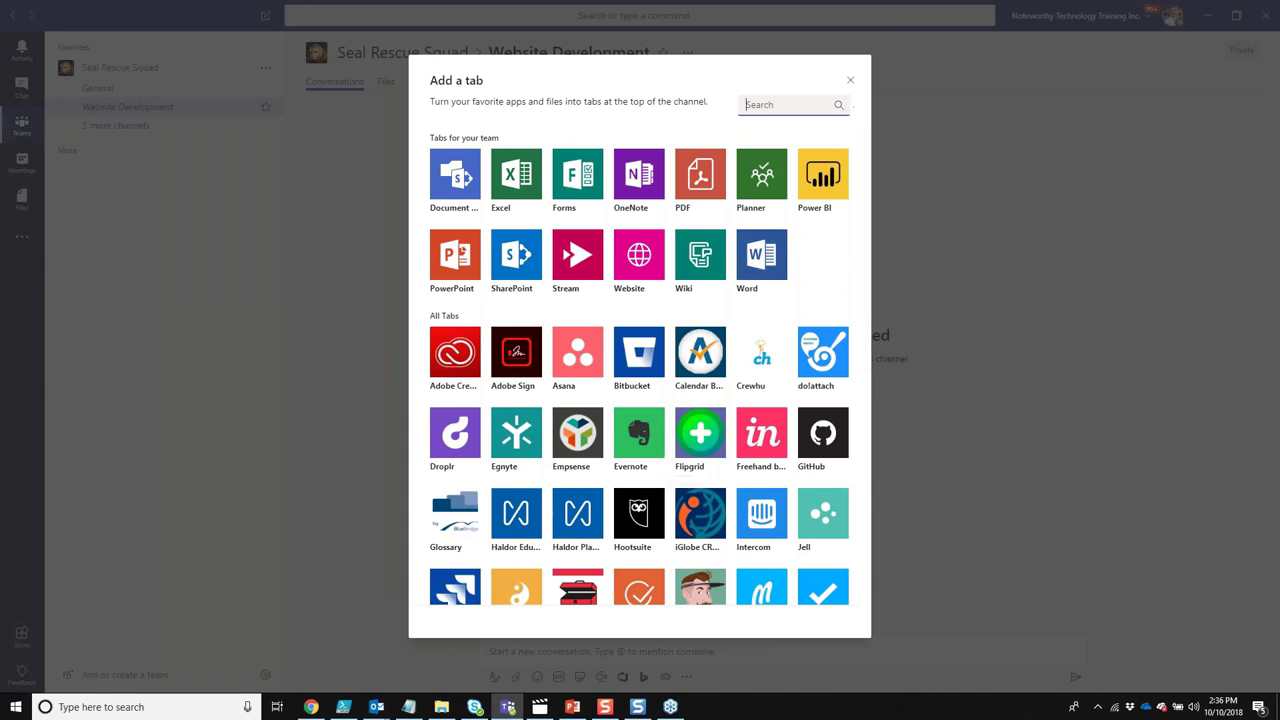
click(851, 82)
click(851, 82)
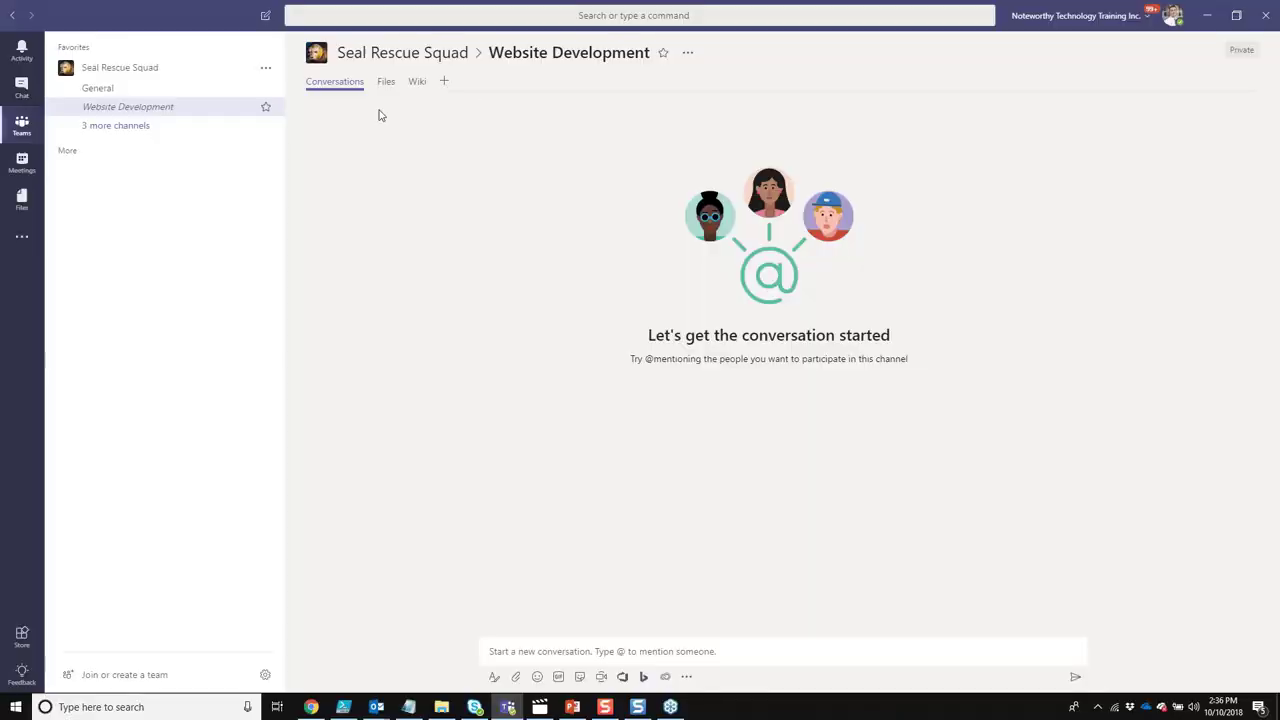
Step: Search the Teams store for "visu" and view the VSTS app's details without installing it
click(21, 241)
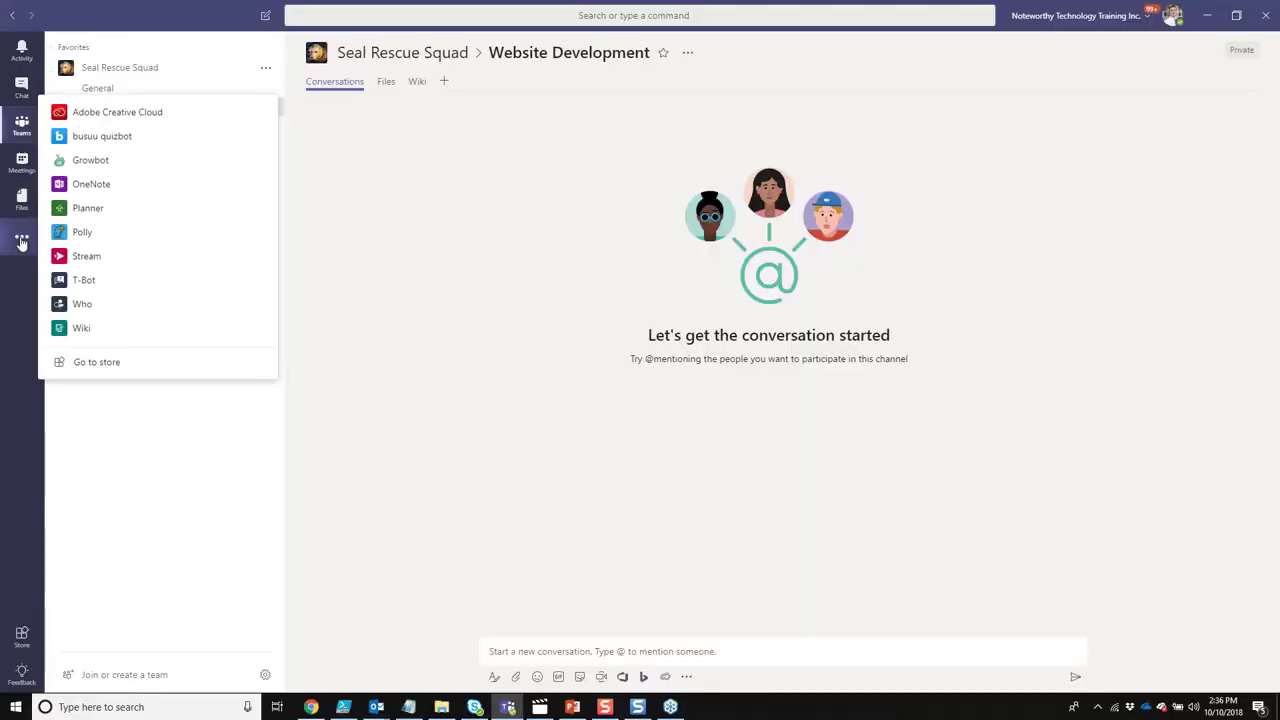
click(97, 362)
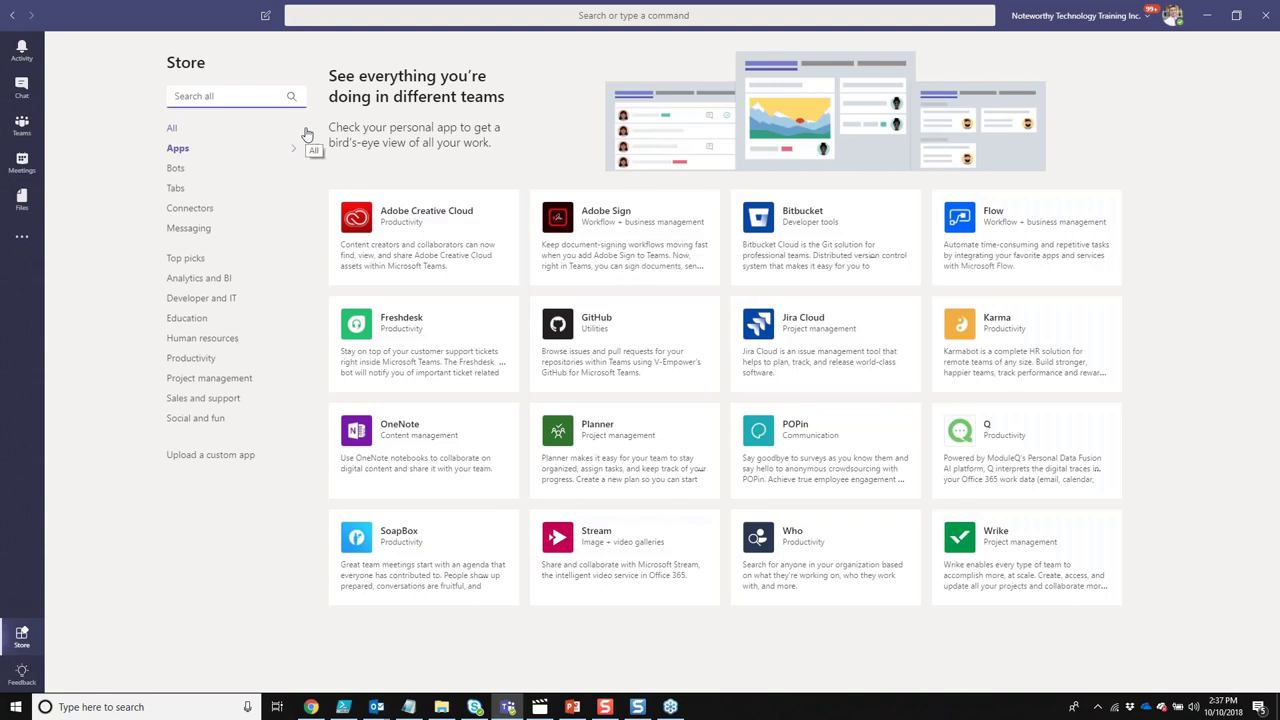
text(visu)
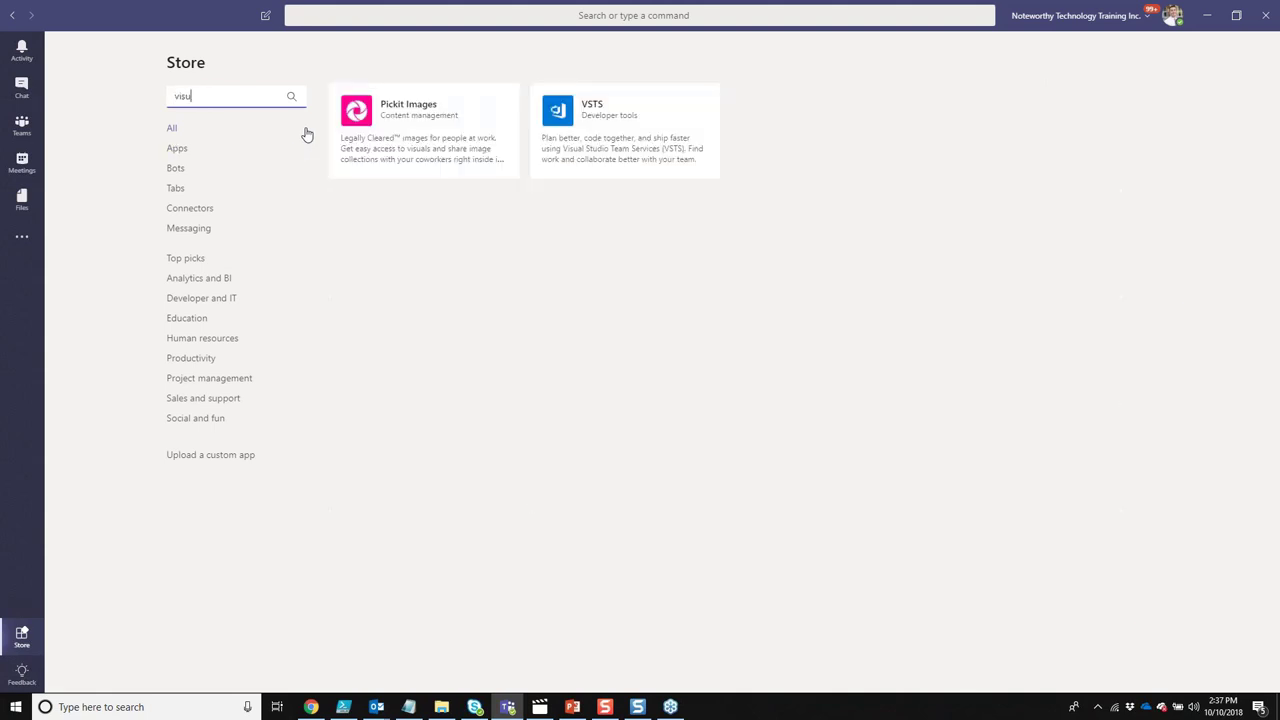
click(601, 130)
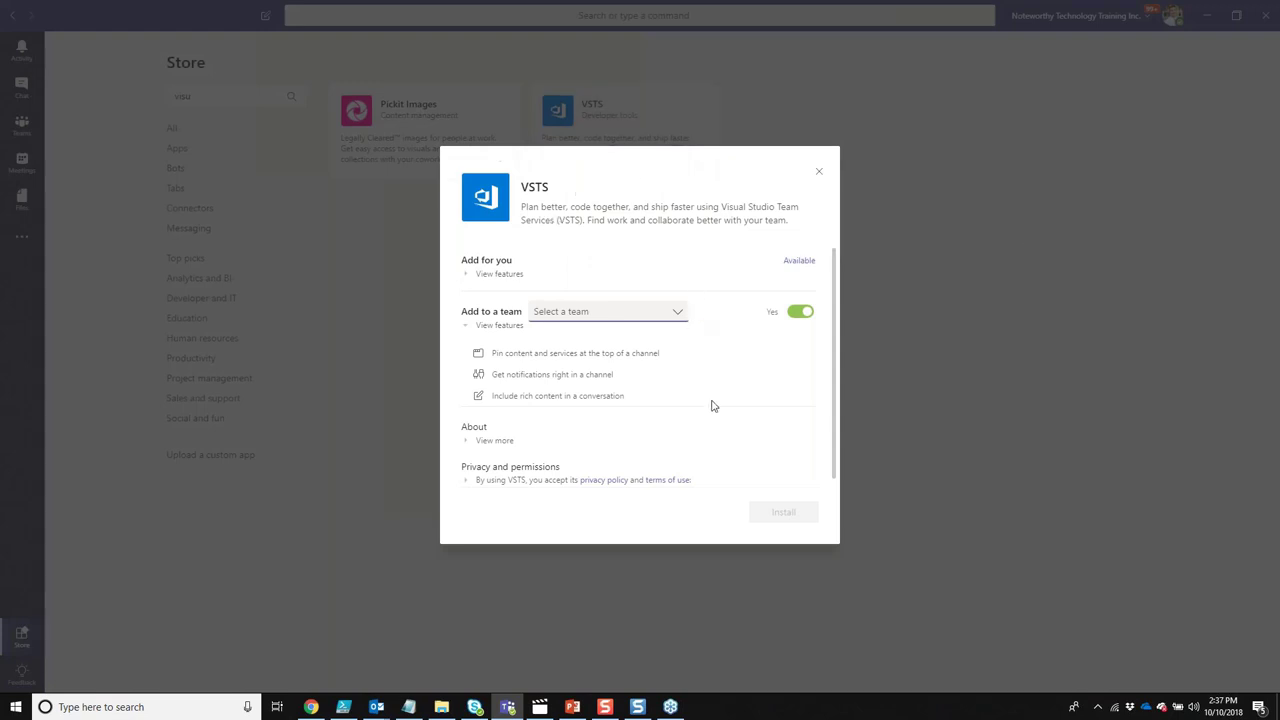
click(819, 176)
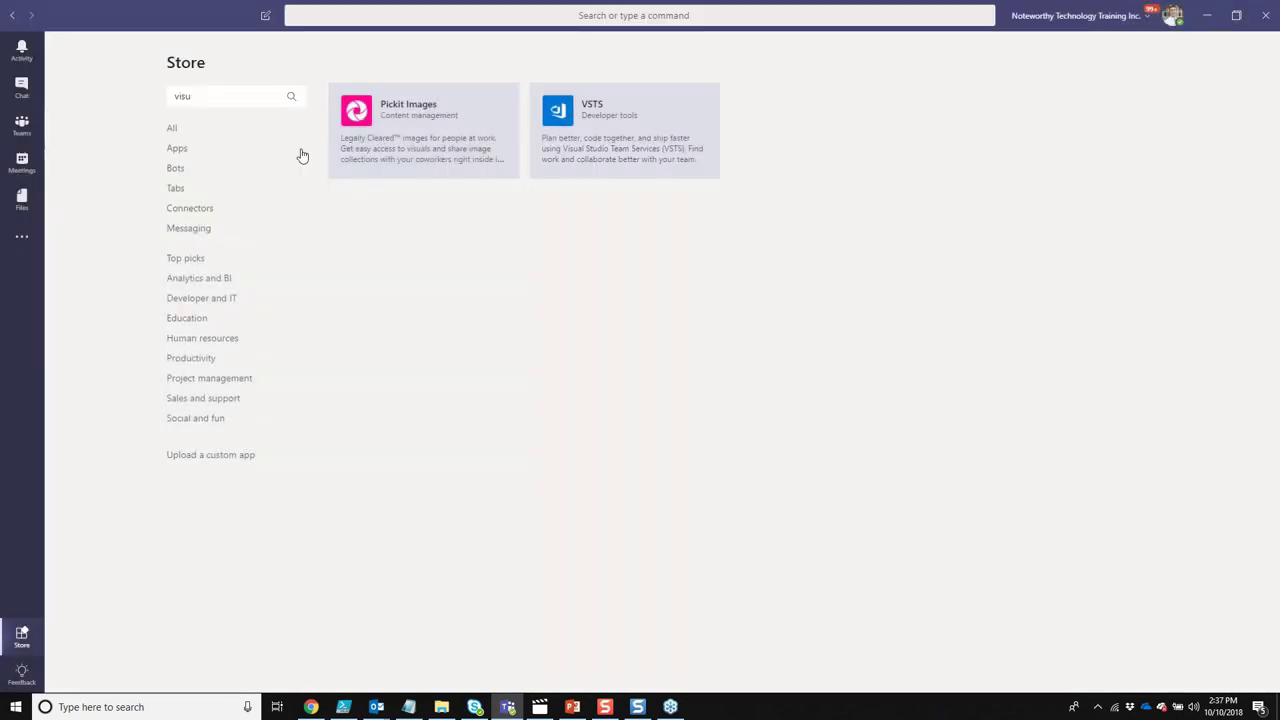
Step: Open the Website Development channel of the blue-icon Seal Rescue Squad team among the non-favorite teams
click(22, 124)
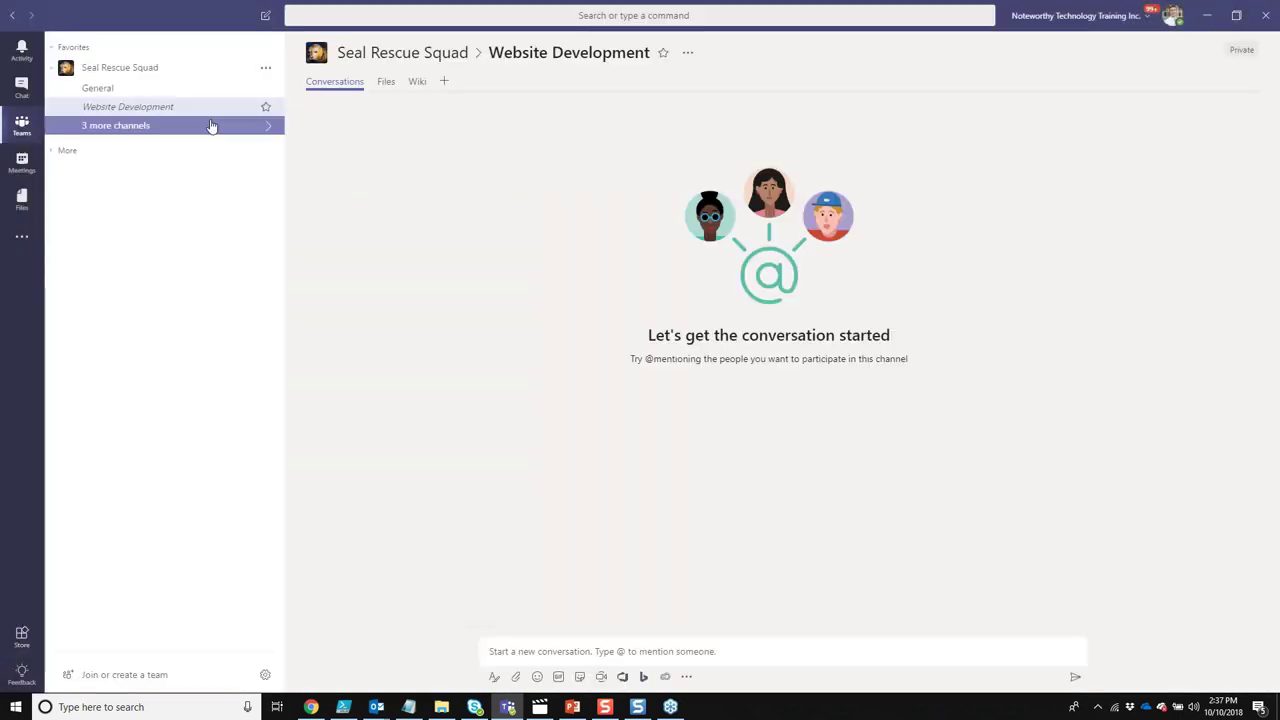
click(67, 150)
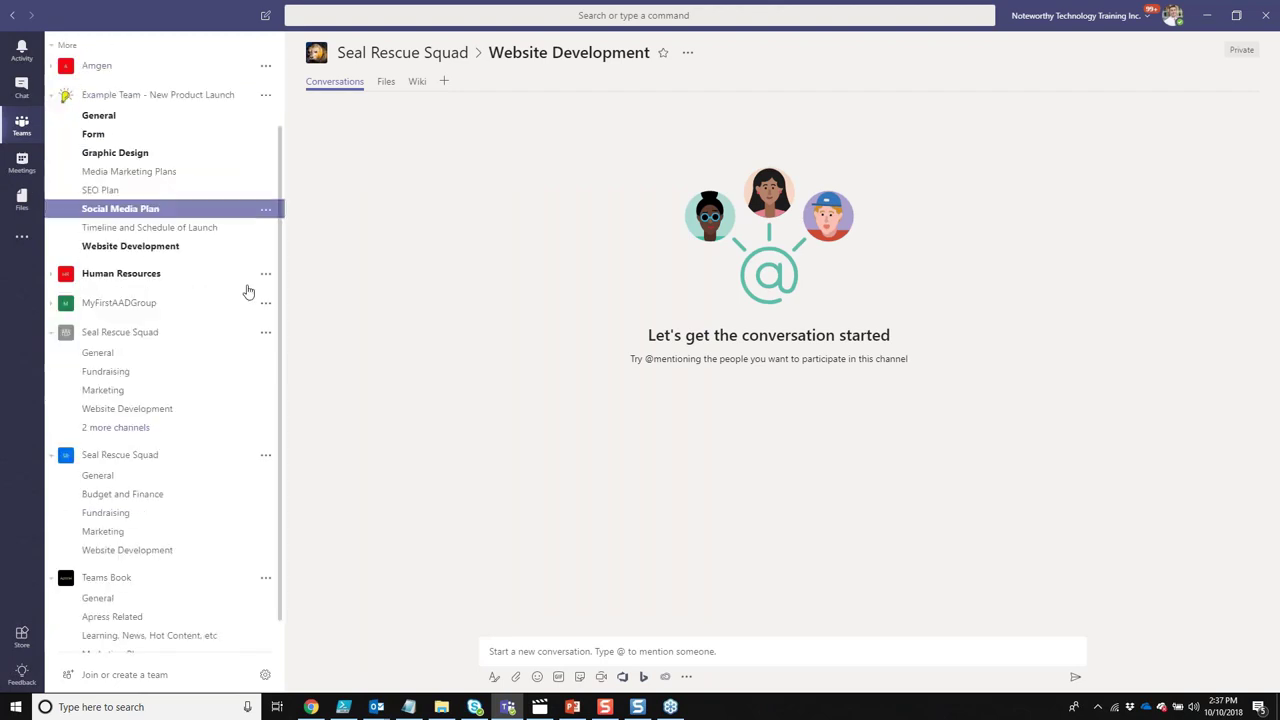
click(105, 550)
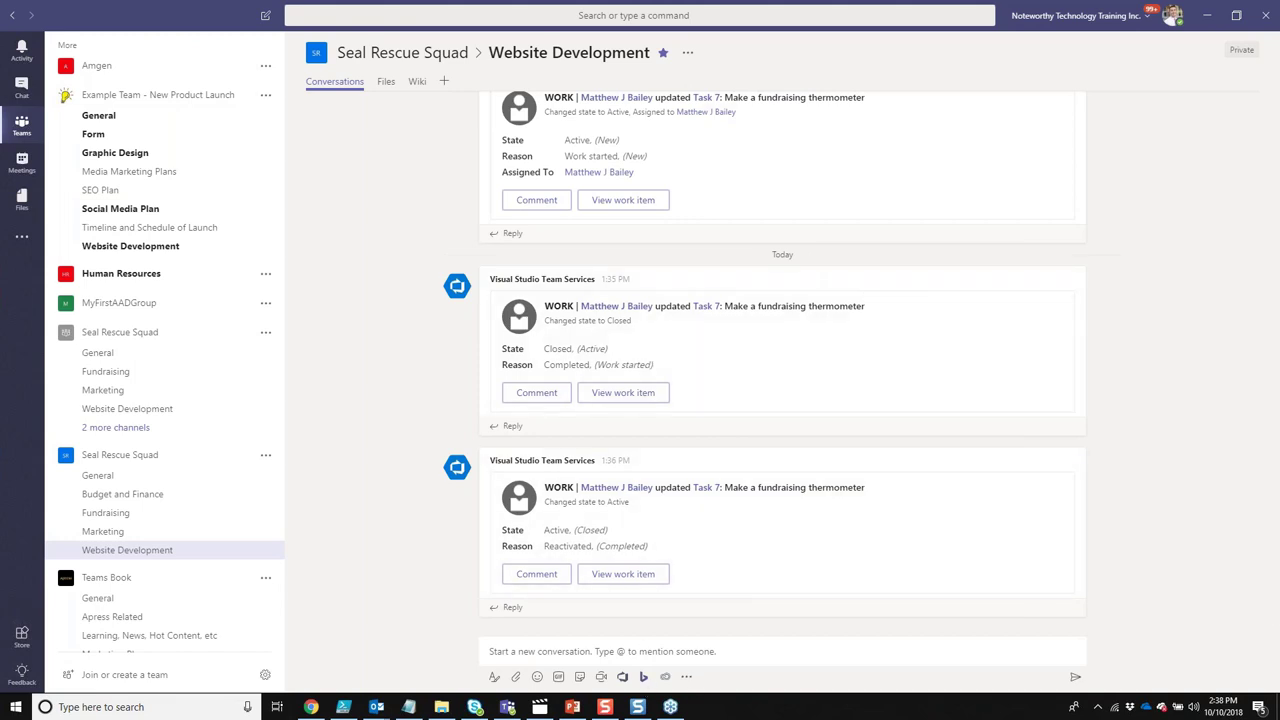
Step: Switch to Chrome, open the Cool Thermometer for Fundraising search result and select the thermometer's entire HTML code
click(343, 707)
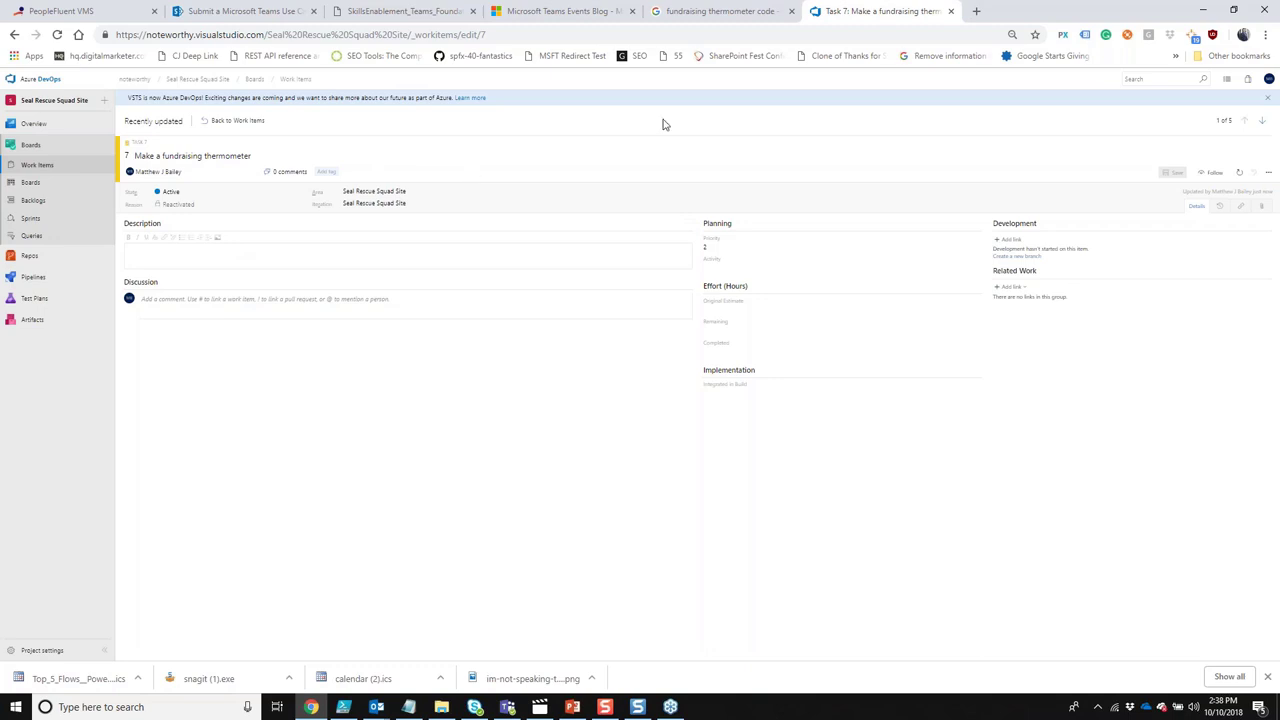
click(727, 18)
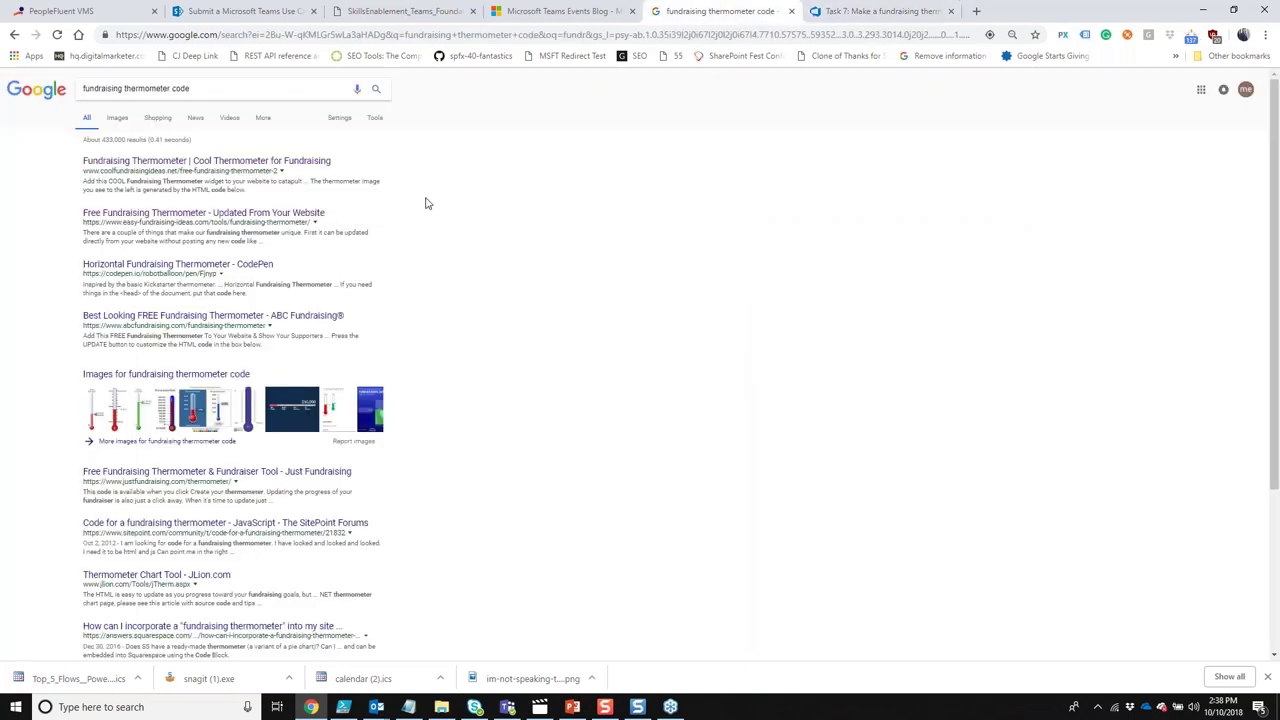
click(256, 166)
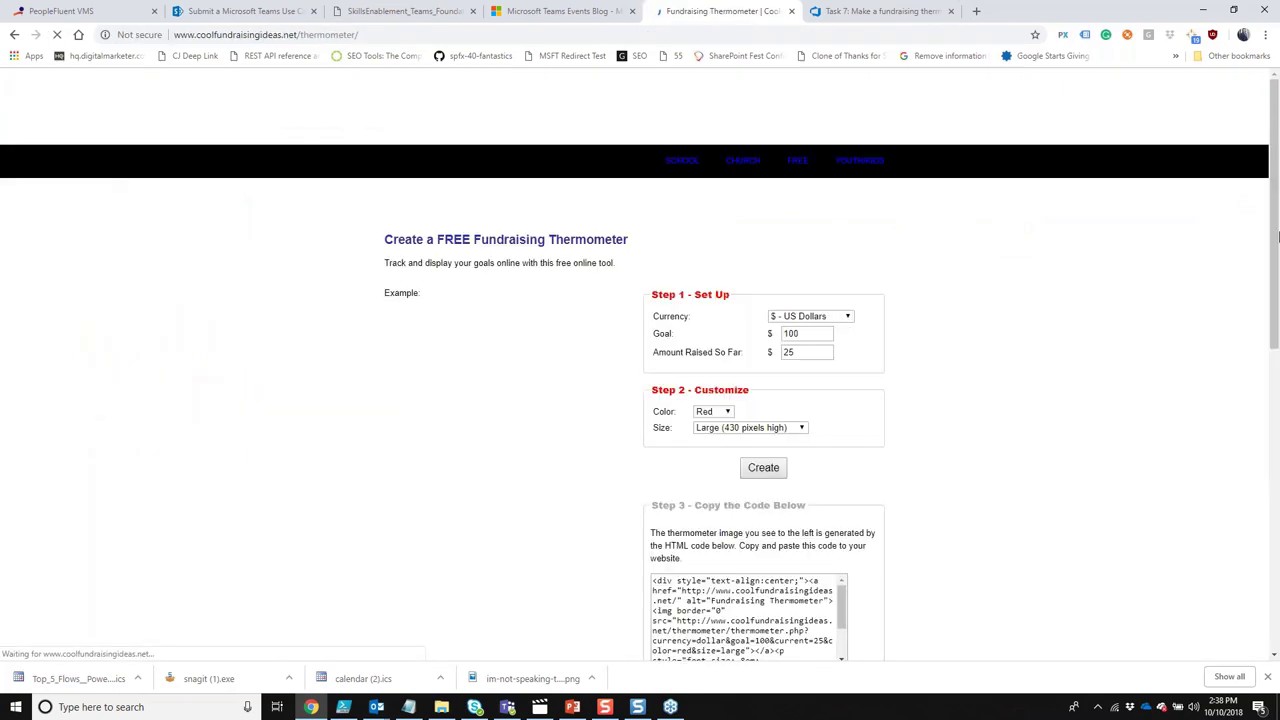
drag(1276, 238, 1265, 262)
scroll(1265, 262, down, 2)
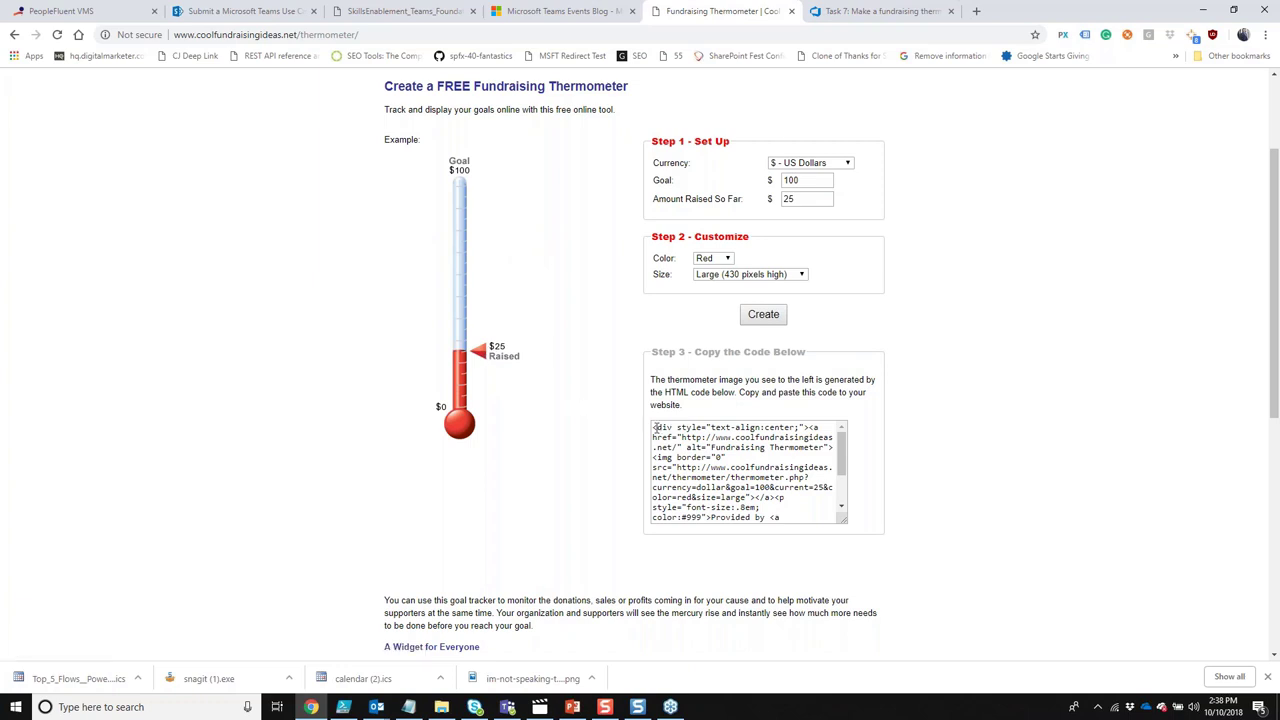
drag(655, 427, 745, 572)
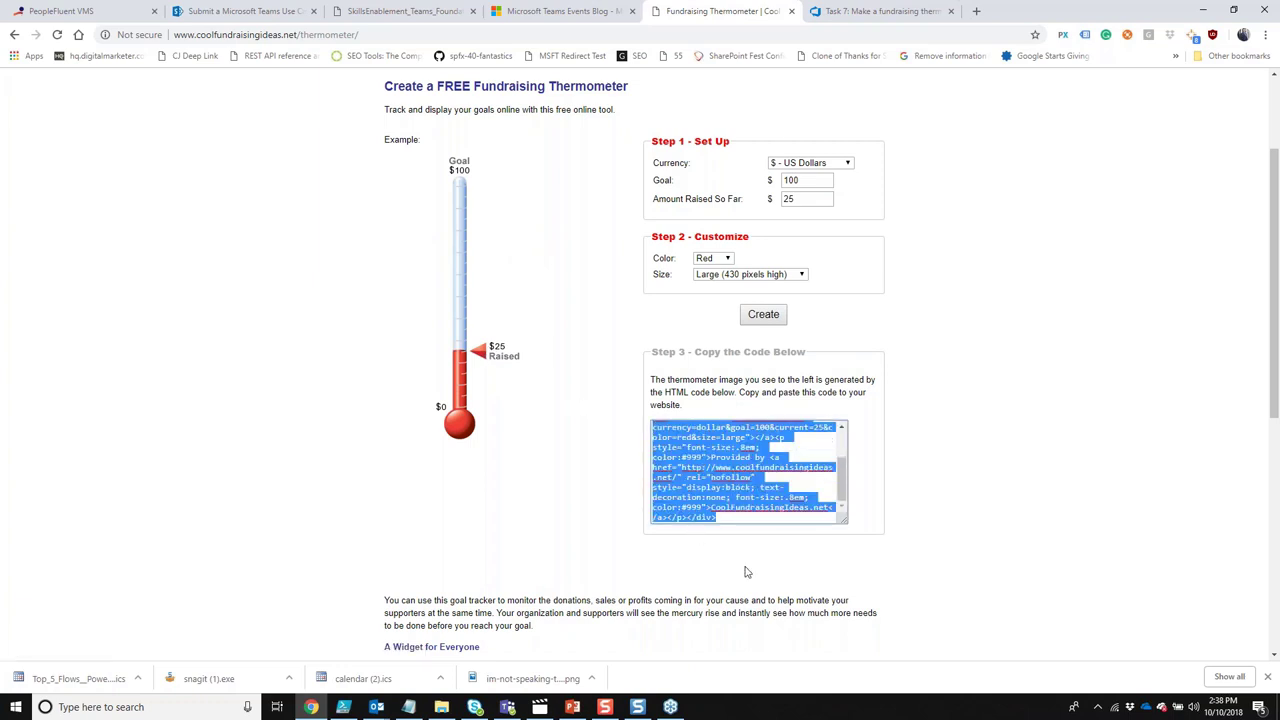
Step: Switch back to Teams and start a code snippet in a new formatted message in the Website Development channel
click(511, 707)
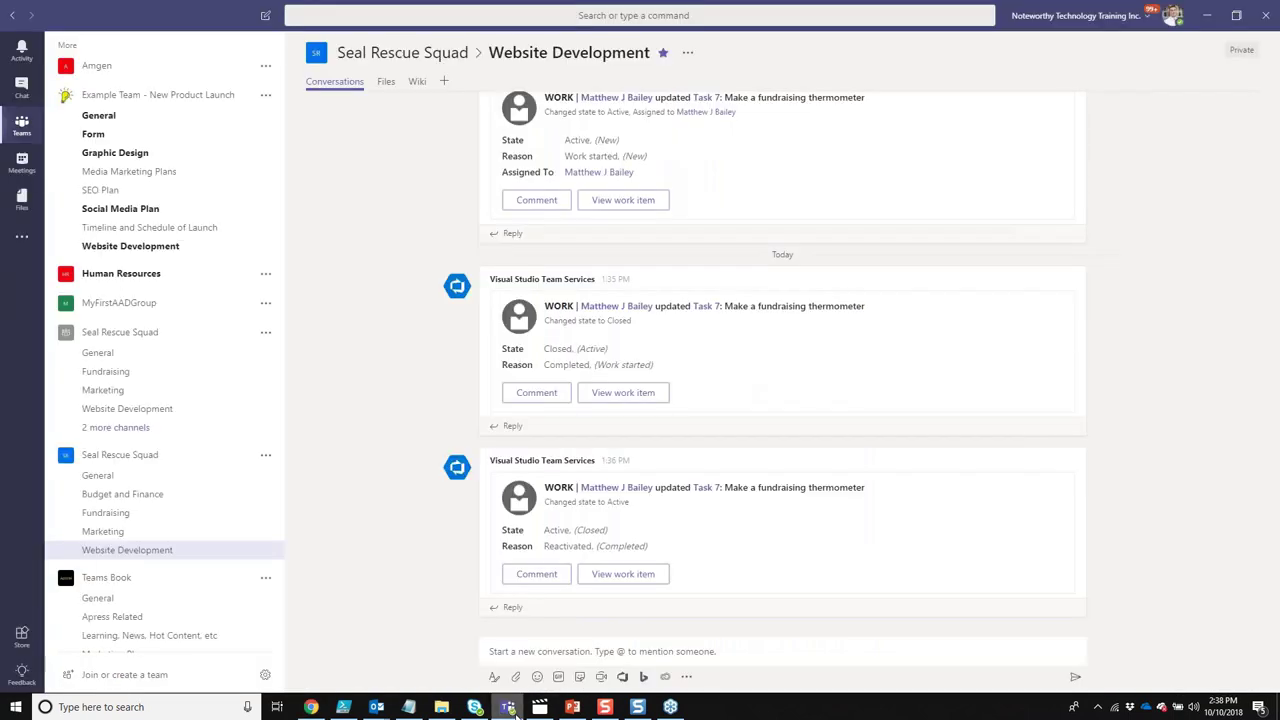
click(559, 661)
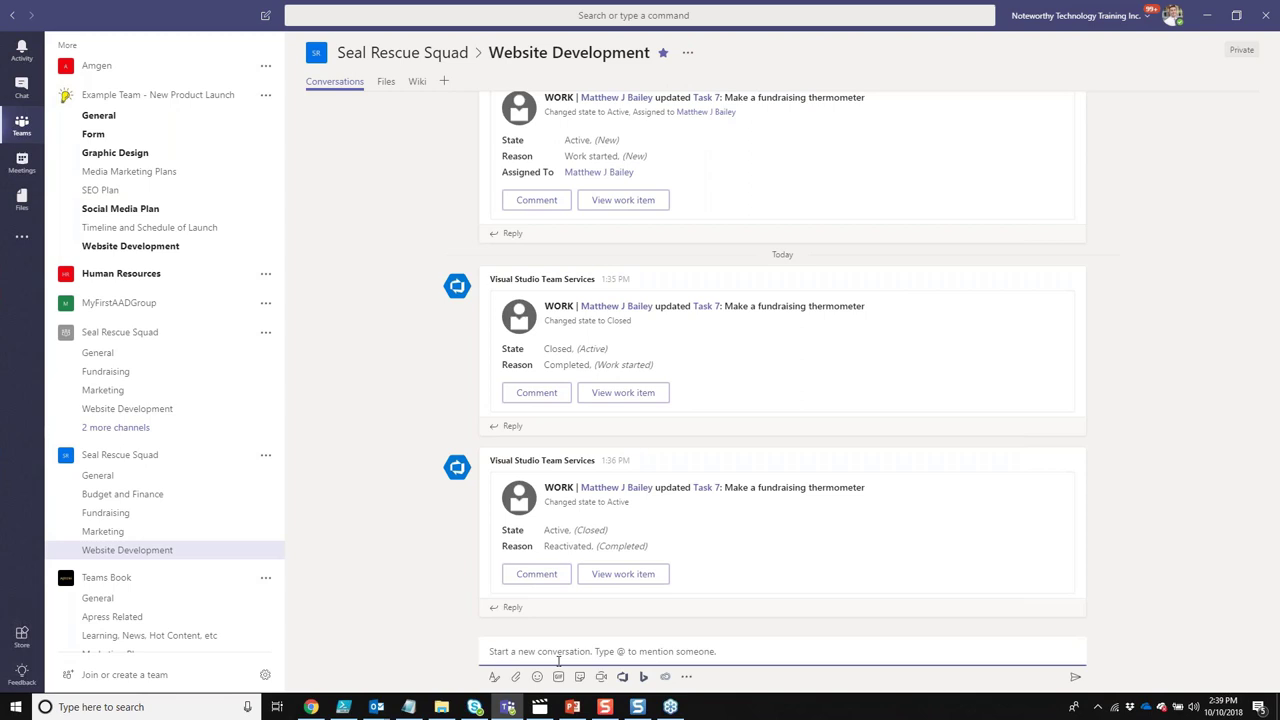
click(495, 677)
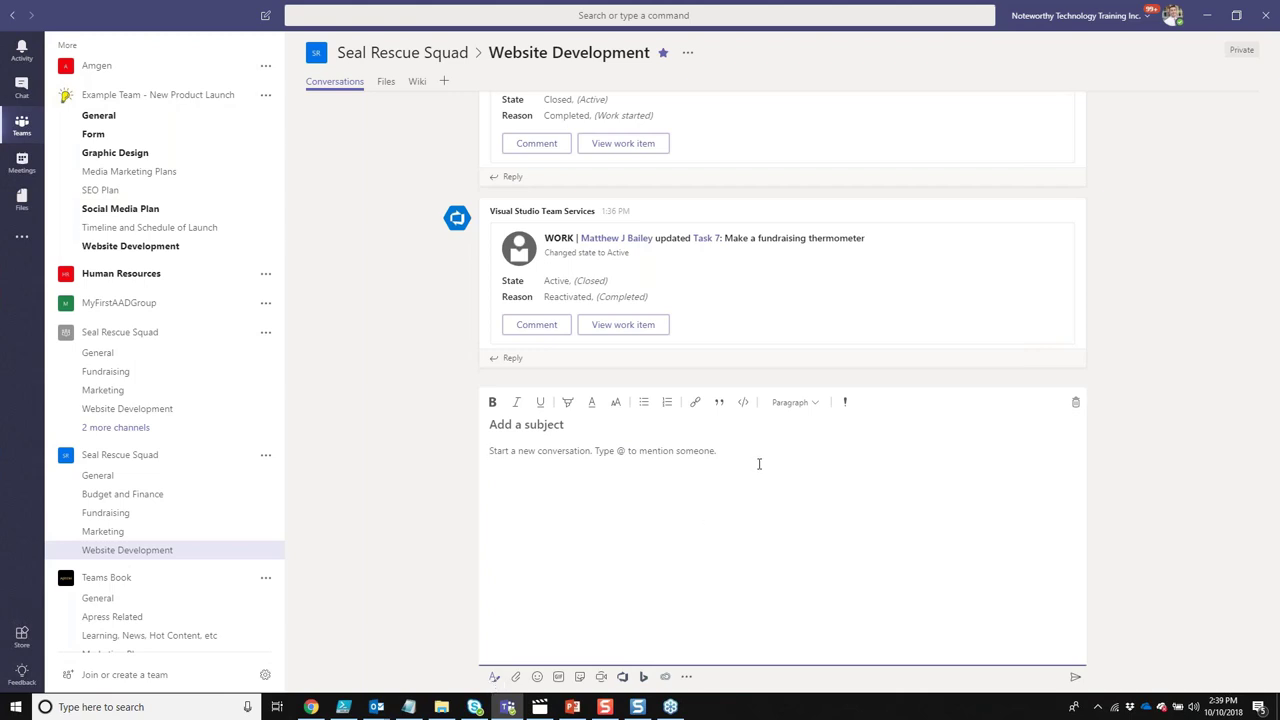
click(745, 403)
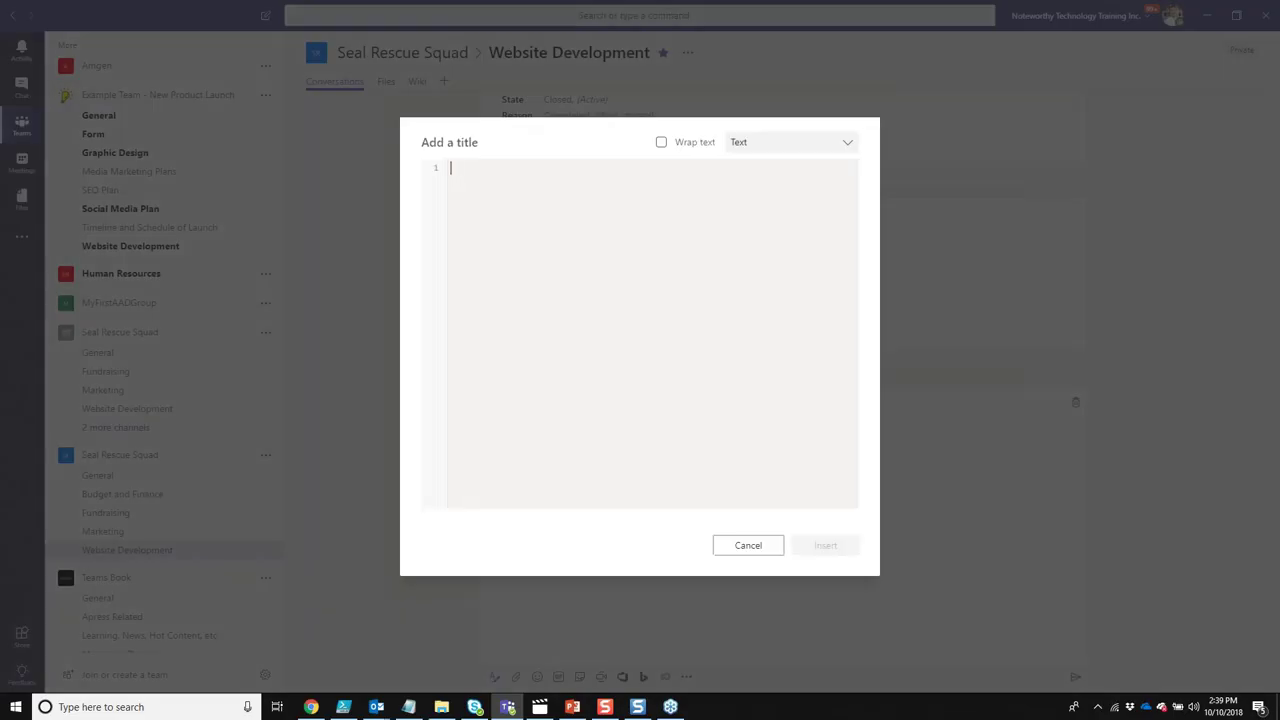
Step: Set the code snippet's language to HTML
click(849, 146)
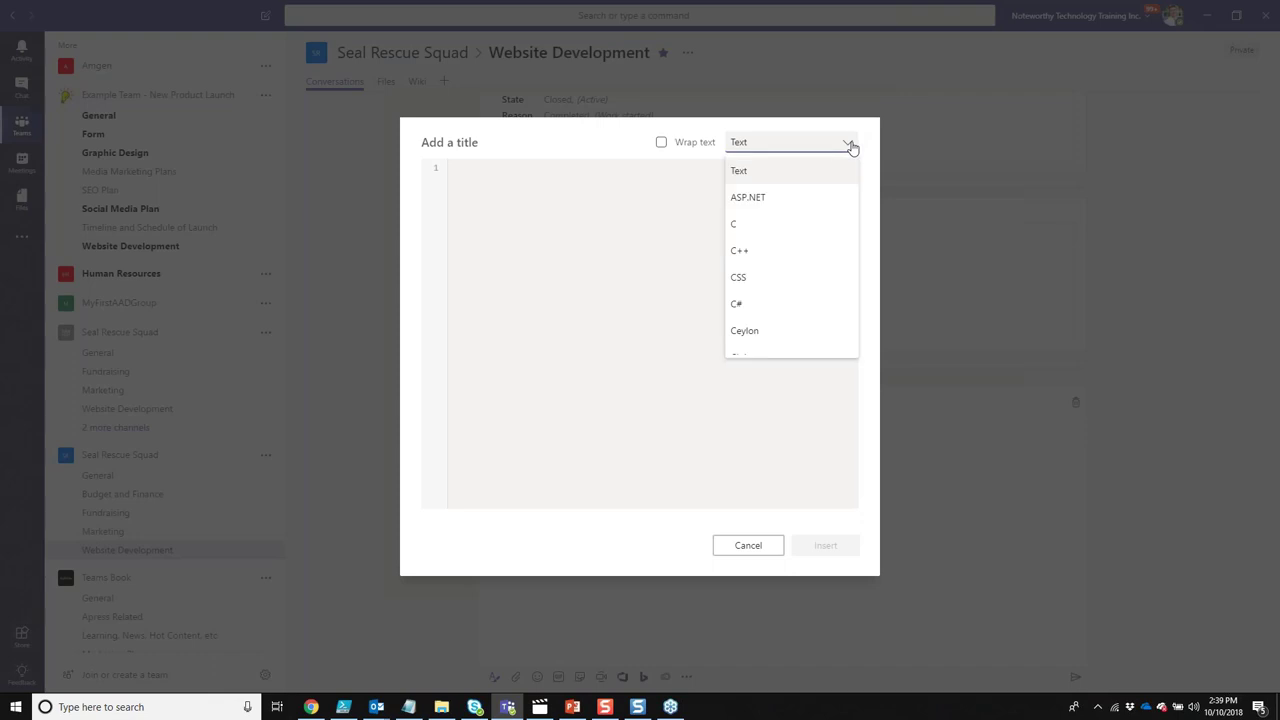
key(Down)
key(Down)
key(Down)
key(Down)
key(Down)
key(Down)
key(Down)
key(Down)
key(Down)
key(Down)
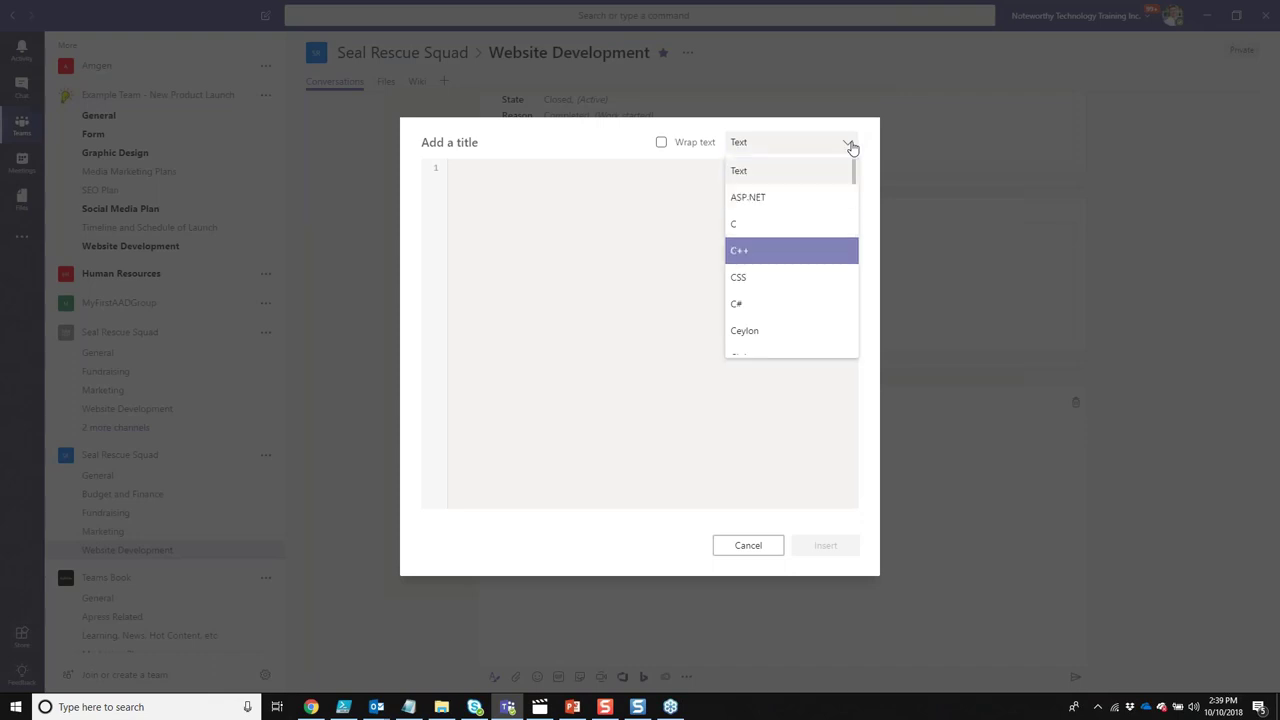
key(Down)
key(Down)
key(Down)
key(Down)
key(Down)
key(Down)
key(Down)
key(Down)
key(Down)
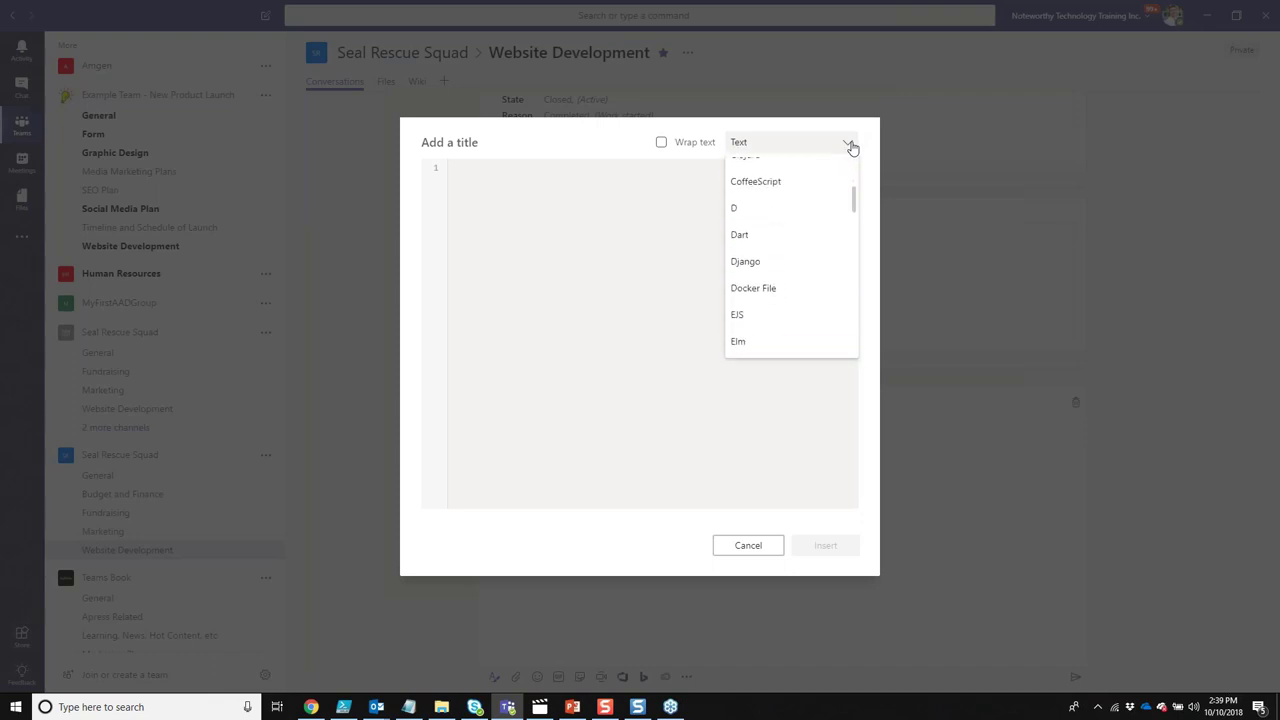
key(Down)
key(Up)
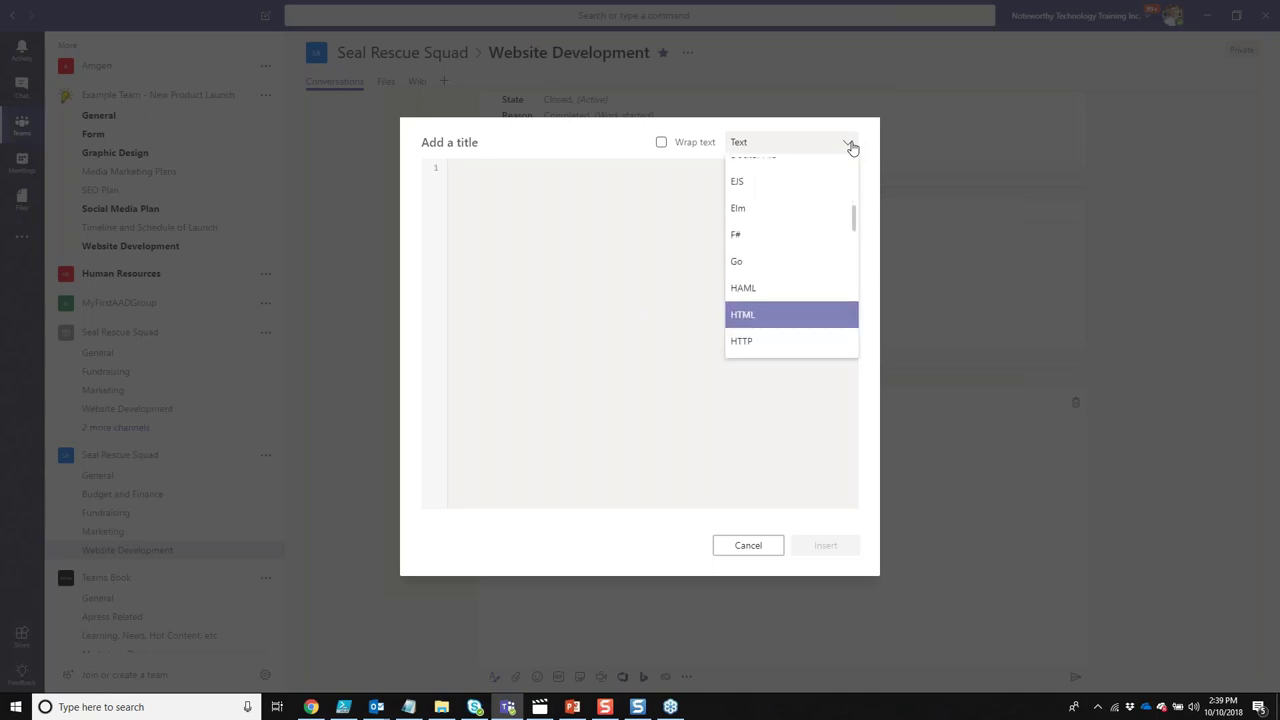
click(766, 317)
Step: Paste the copied thermometer code into the snippet, turn on text wrapping and insert the snippet into the message
click(650, 242)
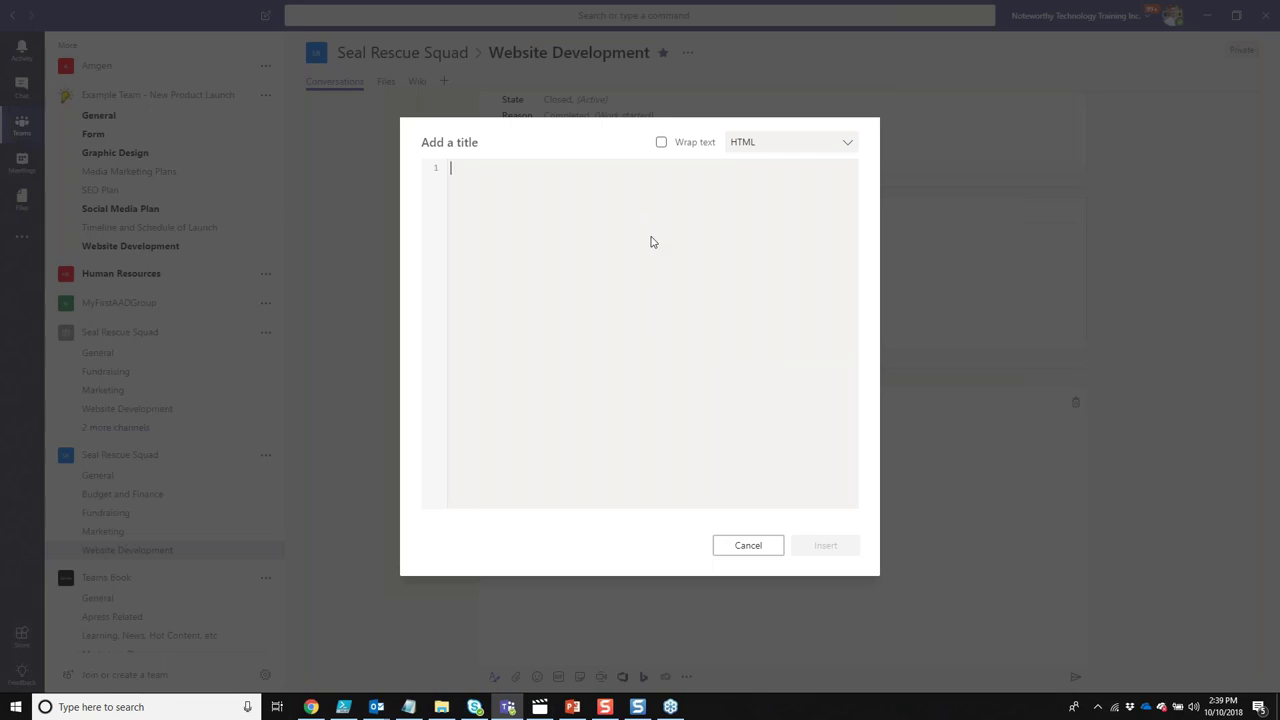
key(ctrl+v)
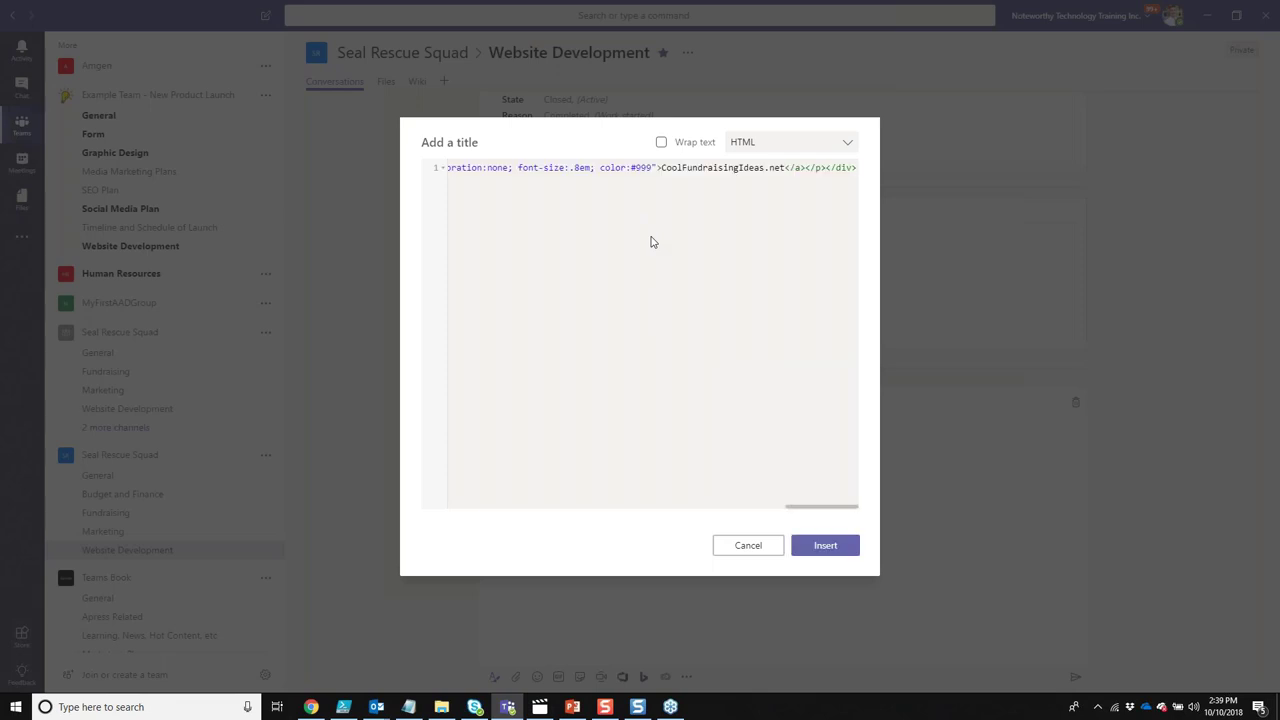
click(661, 142)
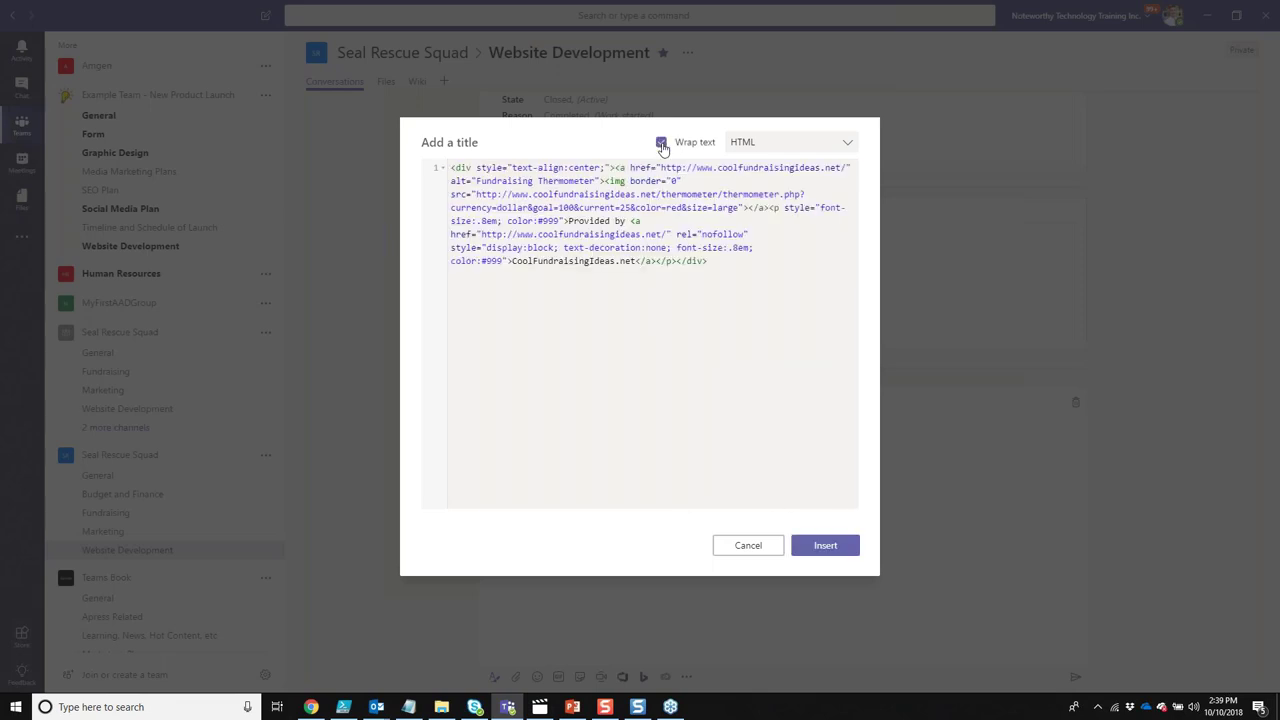
click(826, 546)
Step: Give the message the subject "I found some thermometer fundraising code for our website" and send it to the channel
click(516, 422)
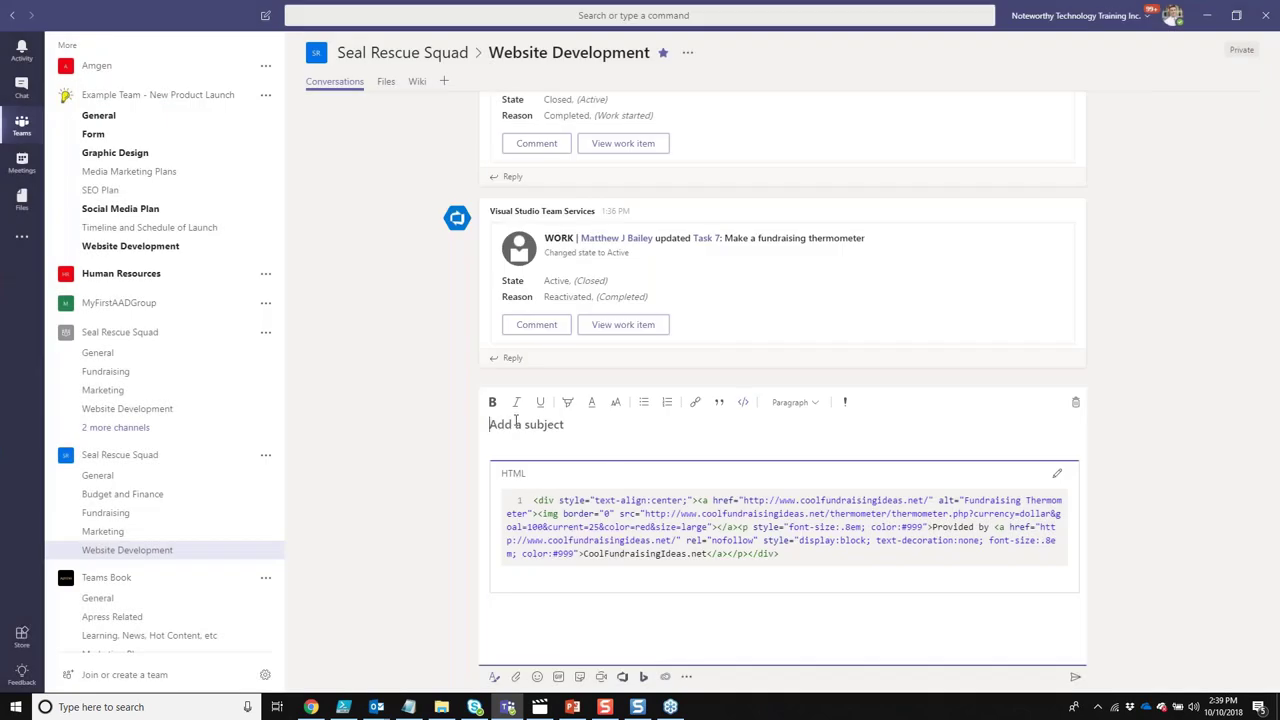
text(I found some thermometer fundraising code for our website)
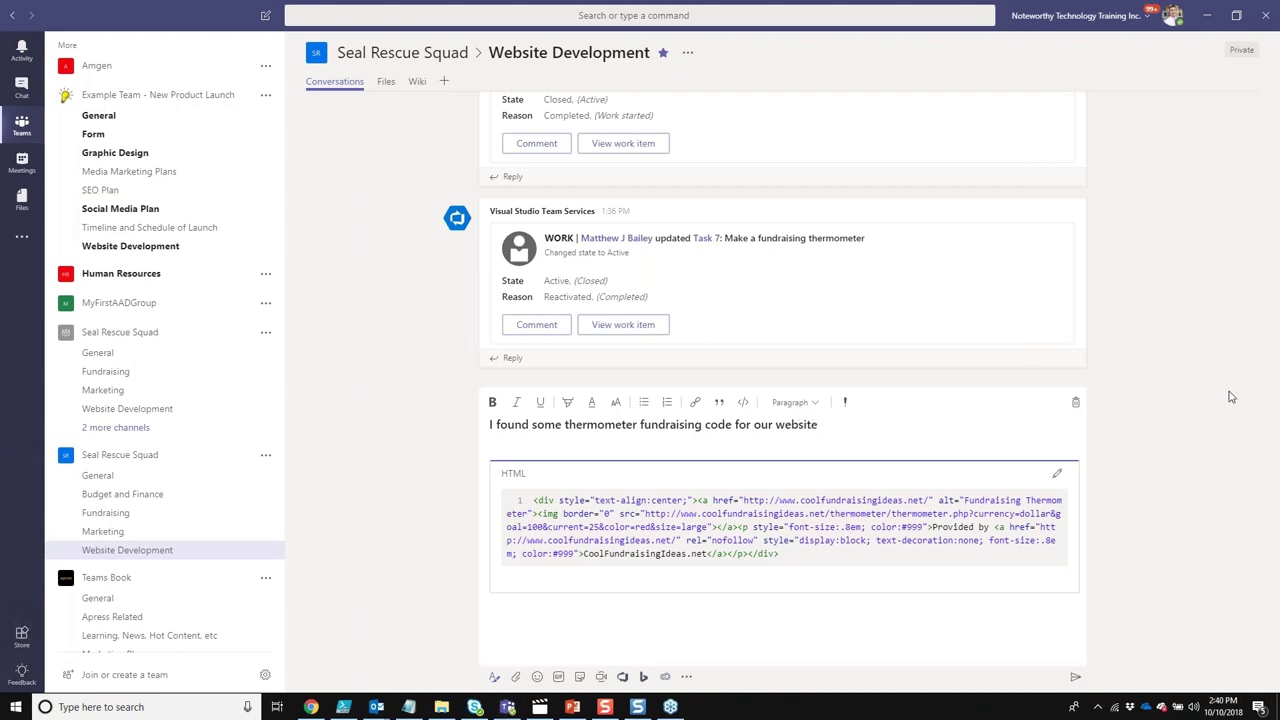
click(1075, 677)
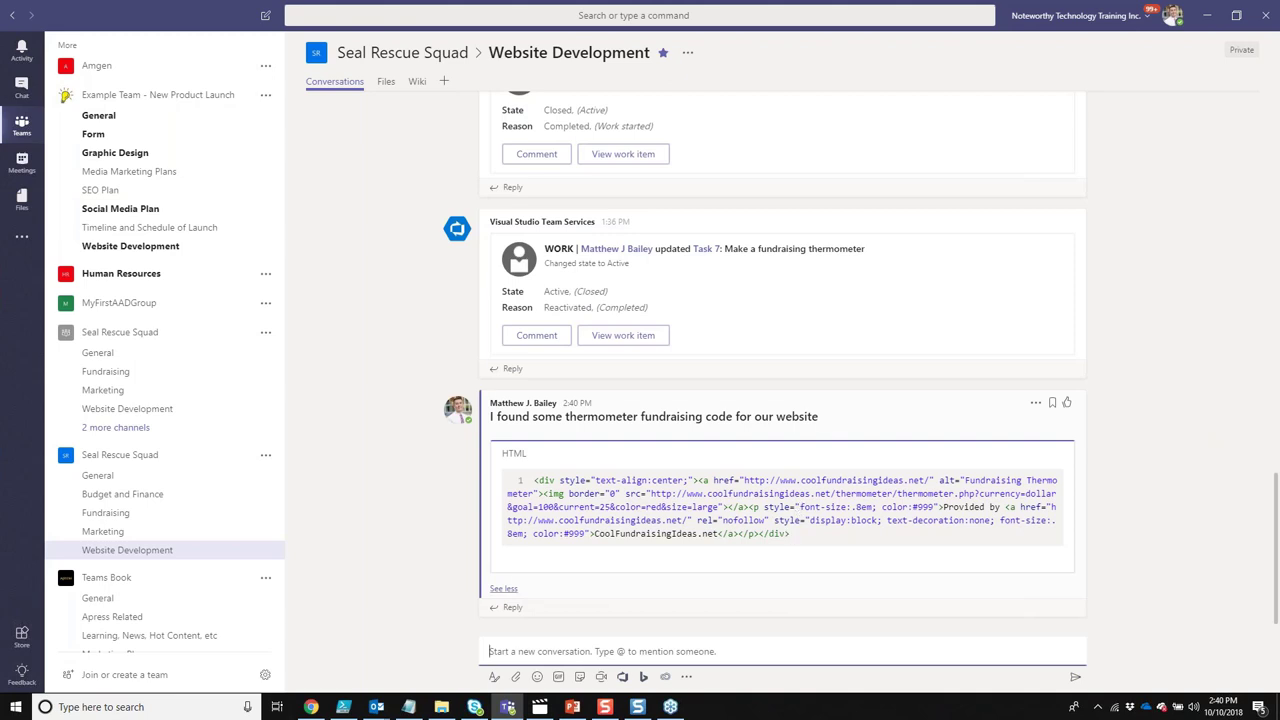
Step: Switch to Chrome and set the state of Task 7, "Make a fundraising thermometer", to Closed in Azure DevOps, saving the work item
click(311, 707)
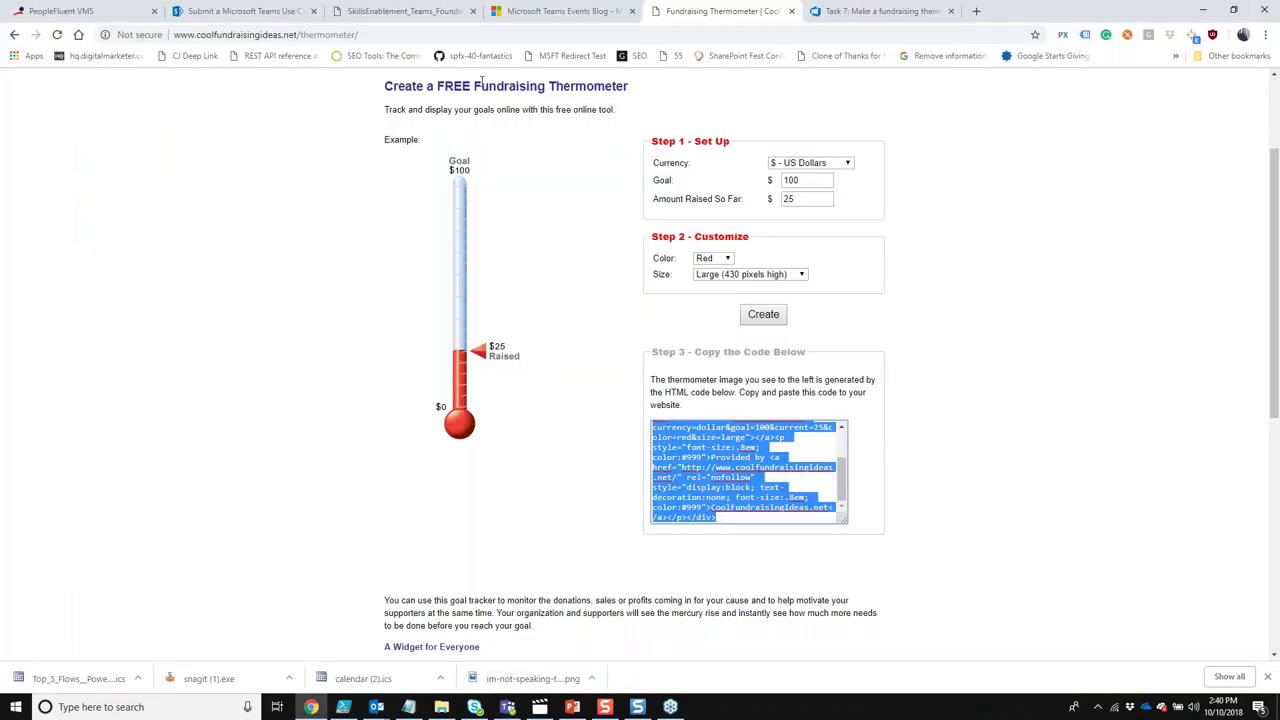
click(830, 11)
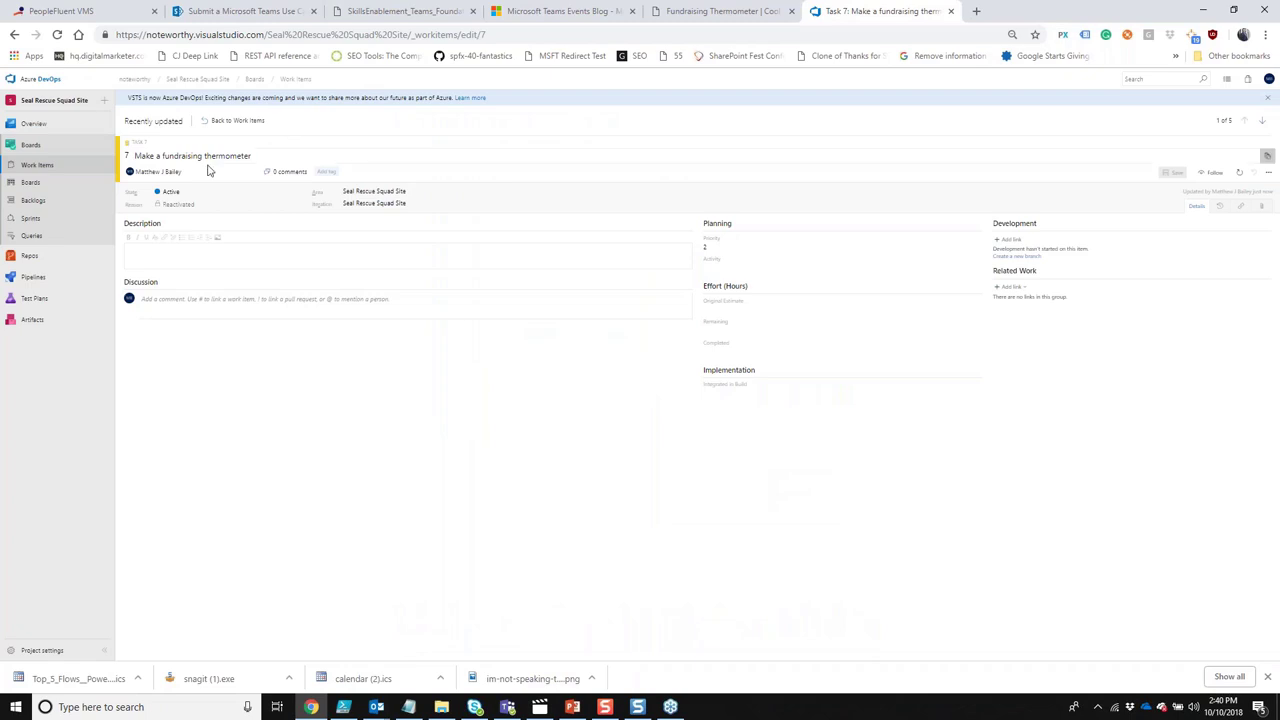
click(184, 191)
click(242, 214)
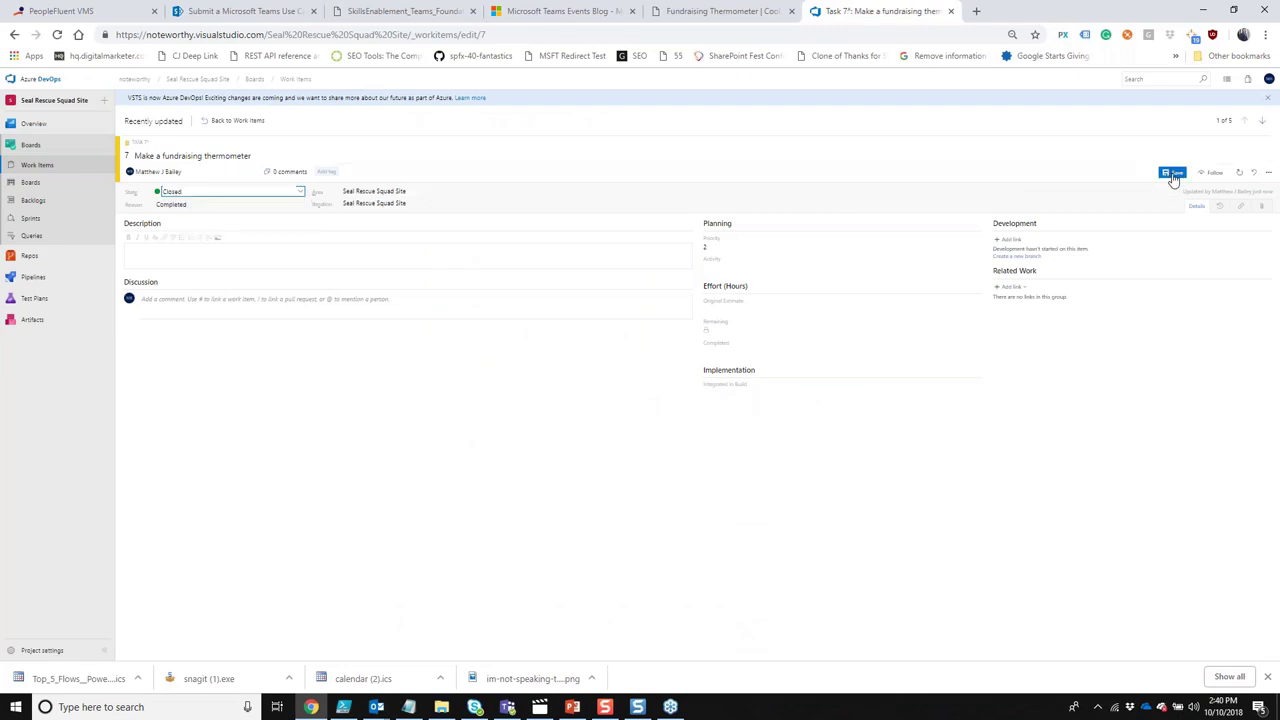
click(1172, 174)
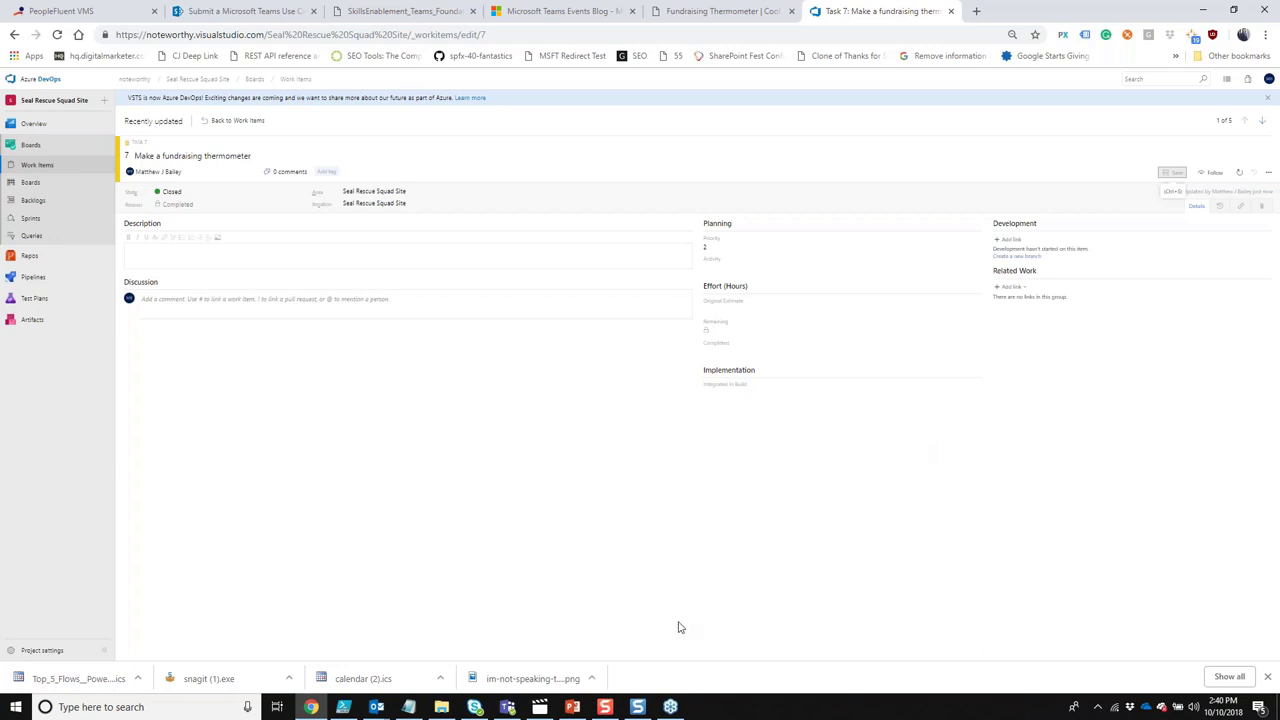
Step: Switch back to Teams and open the Seal Rescue Squad Project plan in the favorite Seal Rescue Squad team's General channel
click(508, 707)
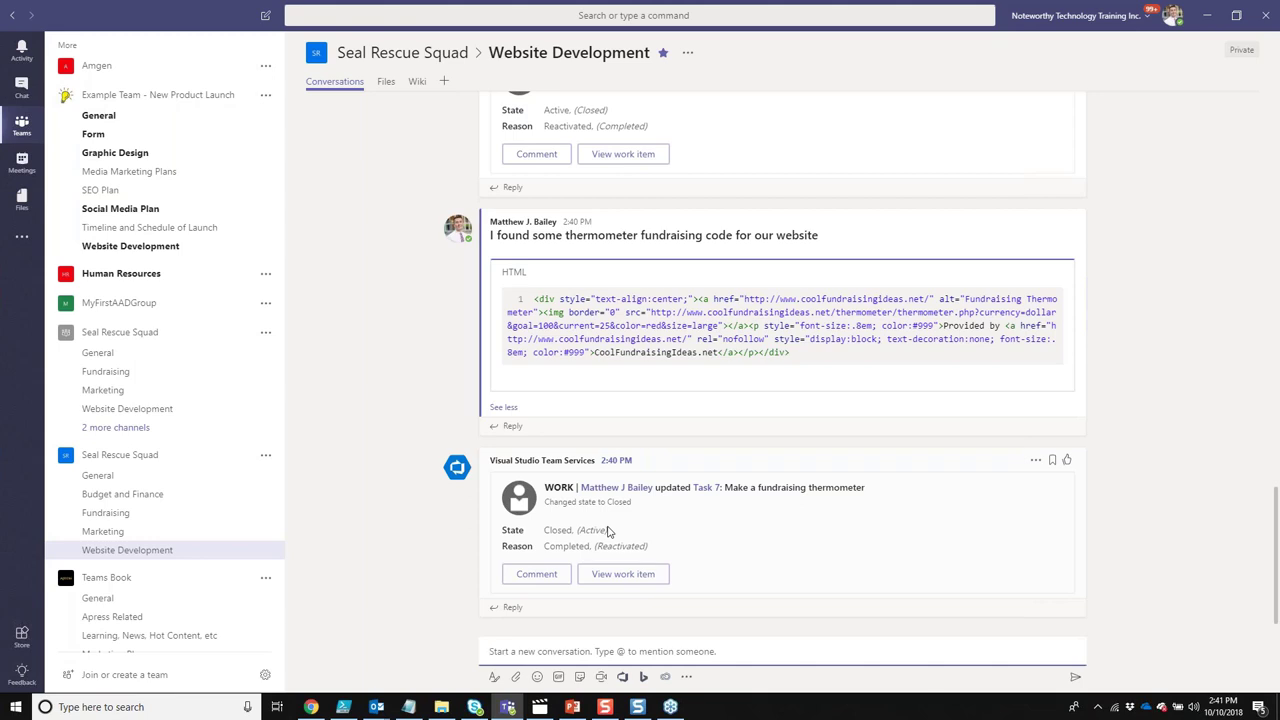
click(55, 45)
click(158, 72)
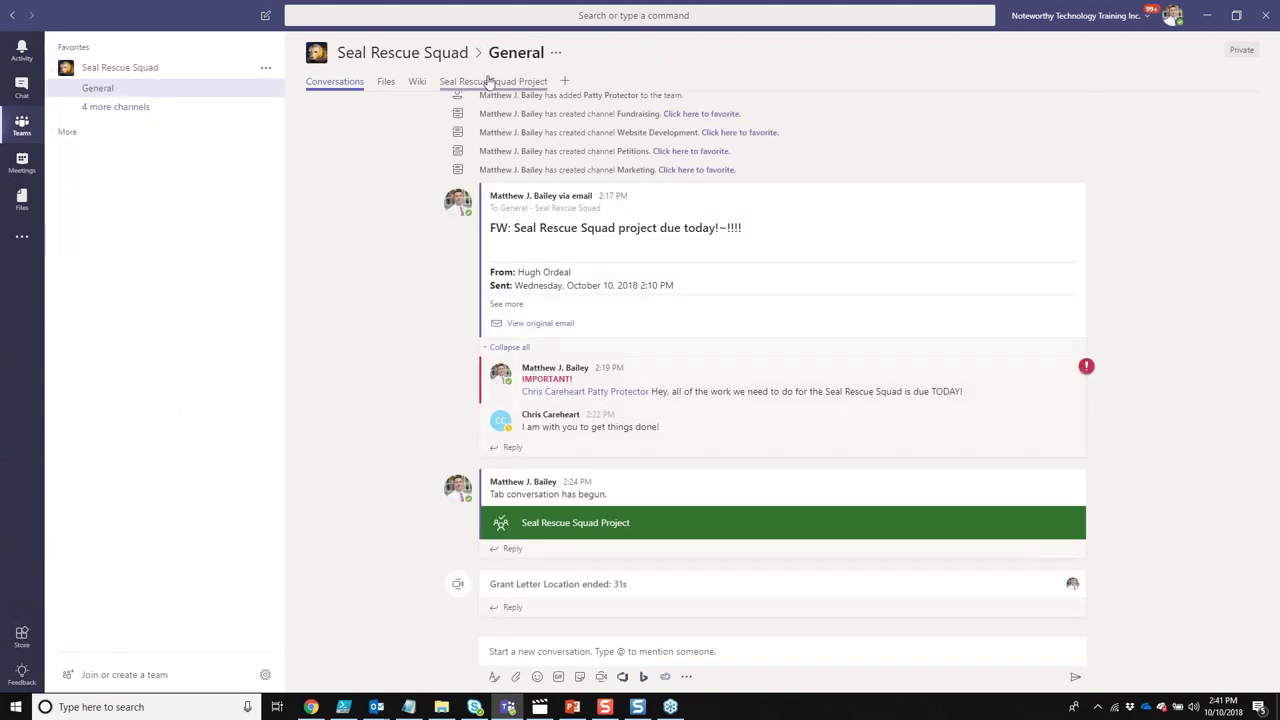
click(386, 81)
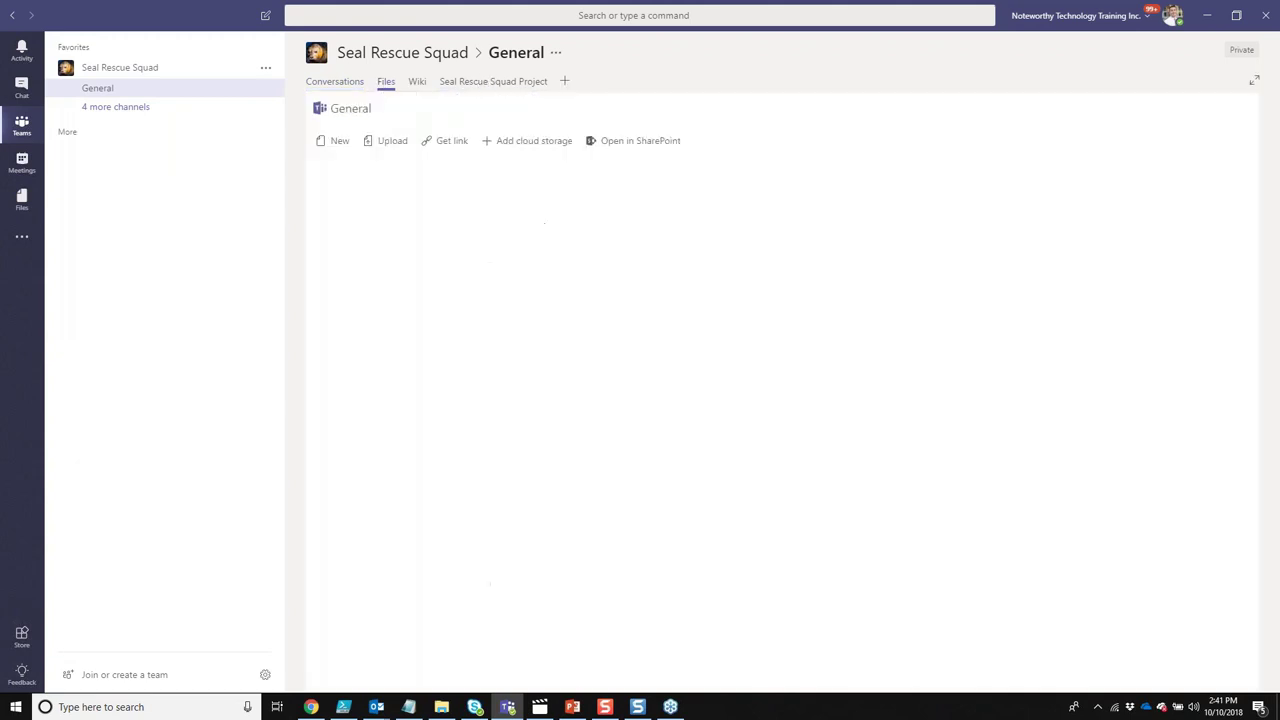
click(356, 84)
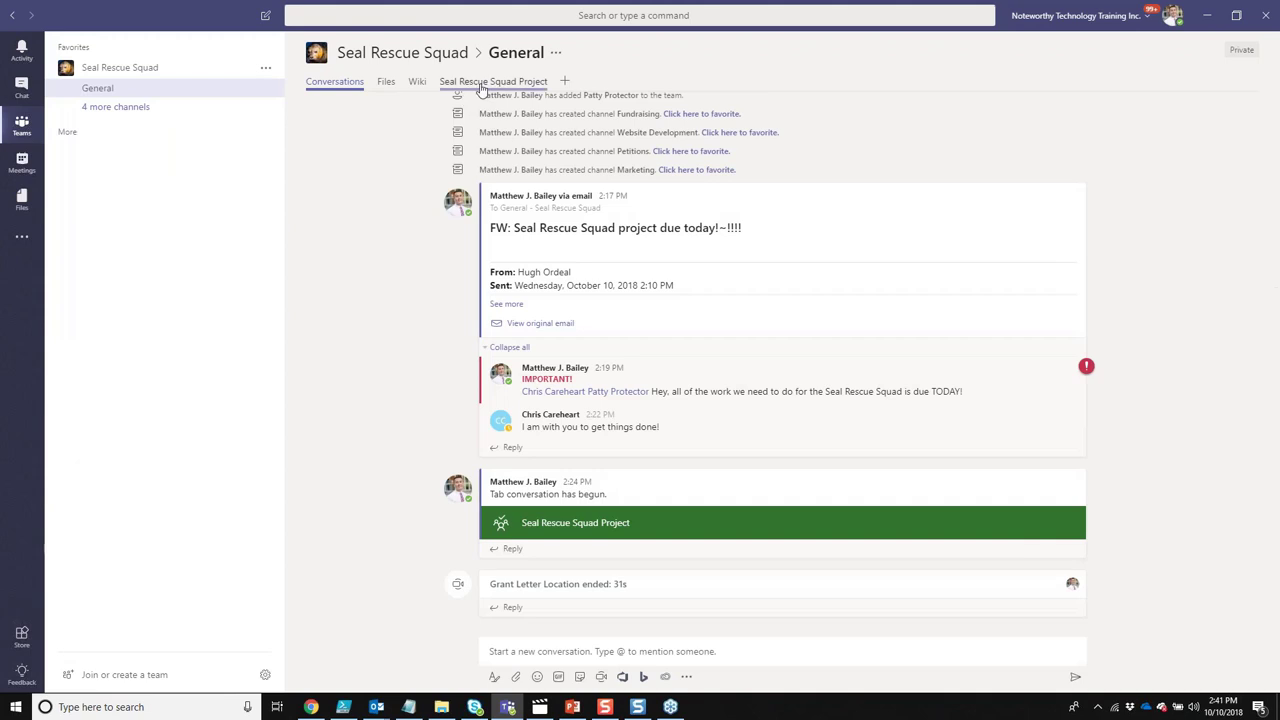
click(482, 81)
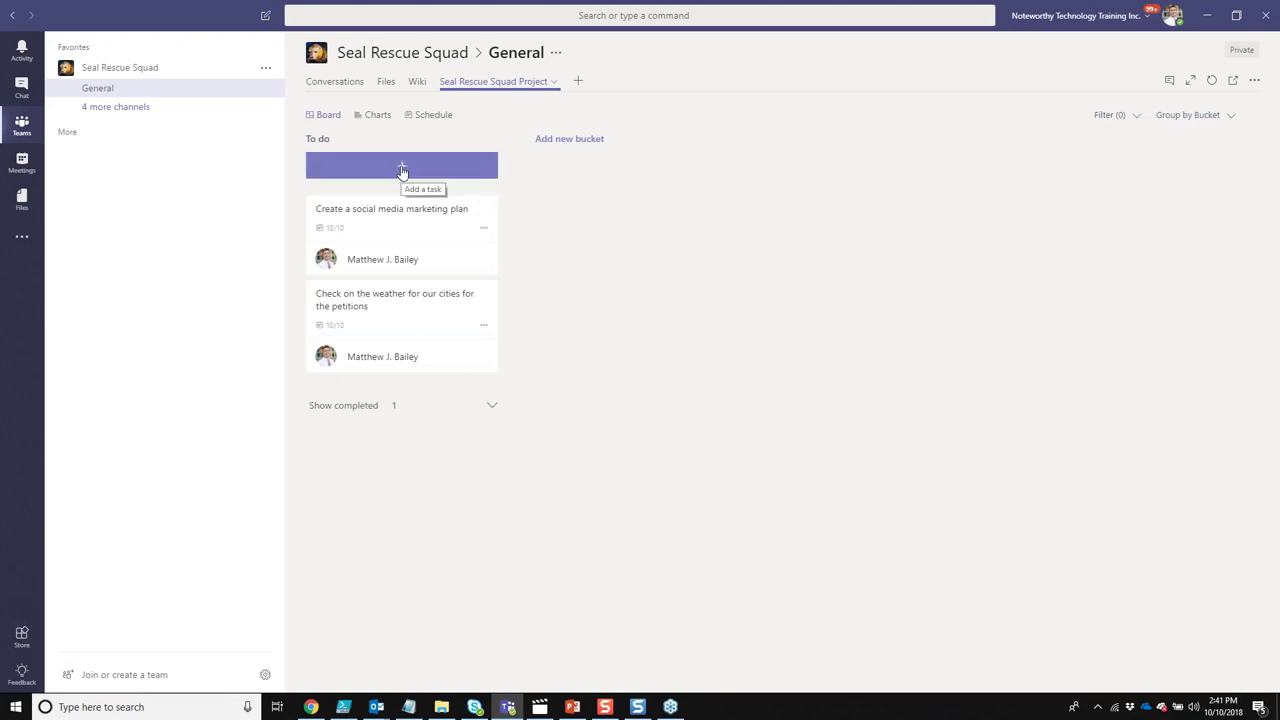
Step: Add a task named "Website build" to the To do bucket and mark it complete
click(401, 171)
text(Webs)
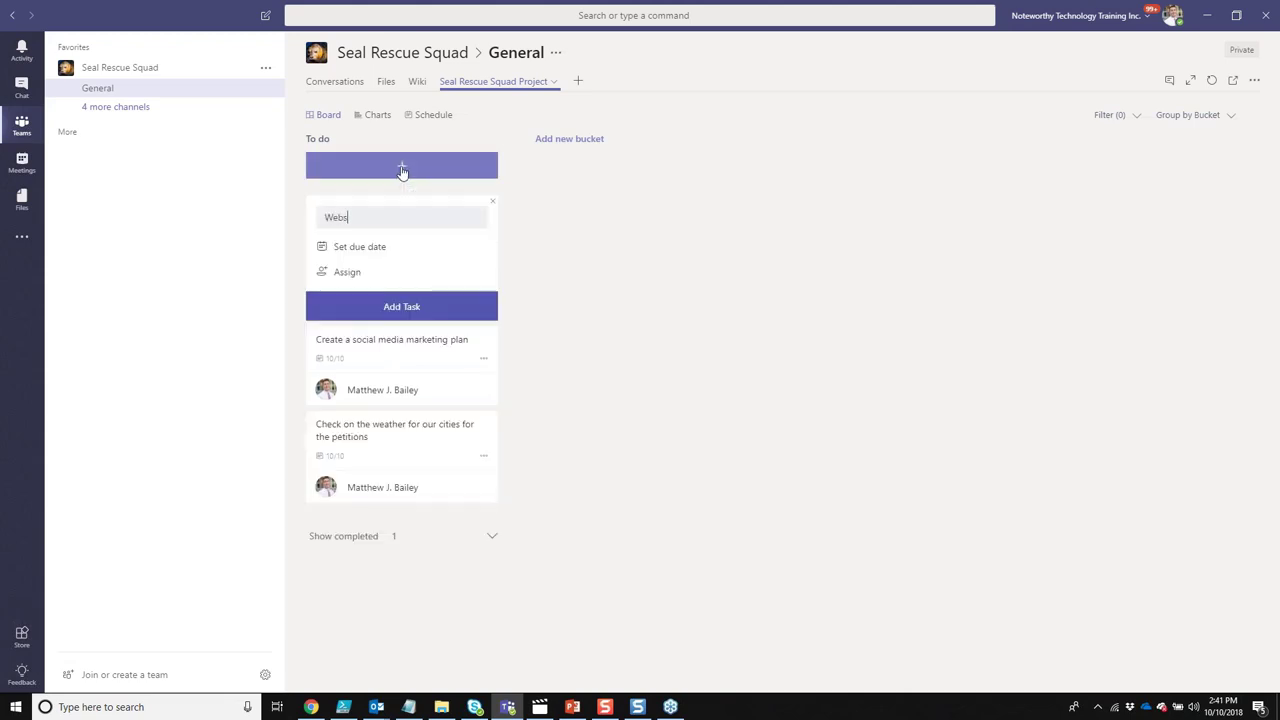
text(ite build)
key(Return)
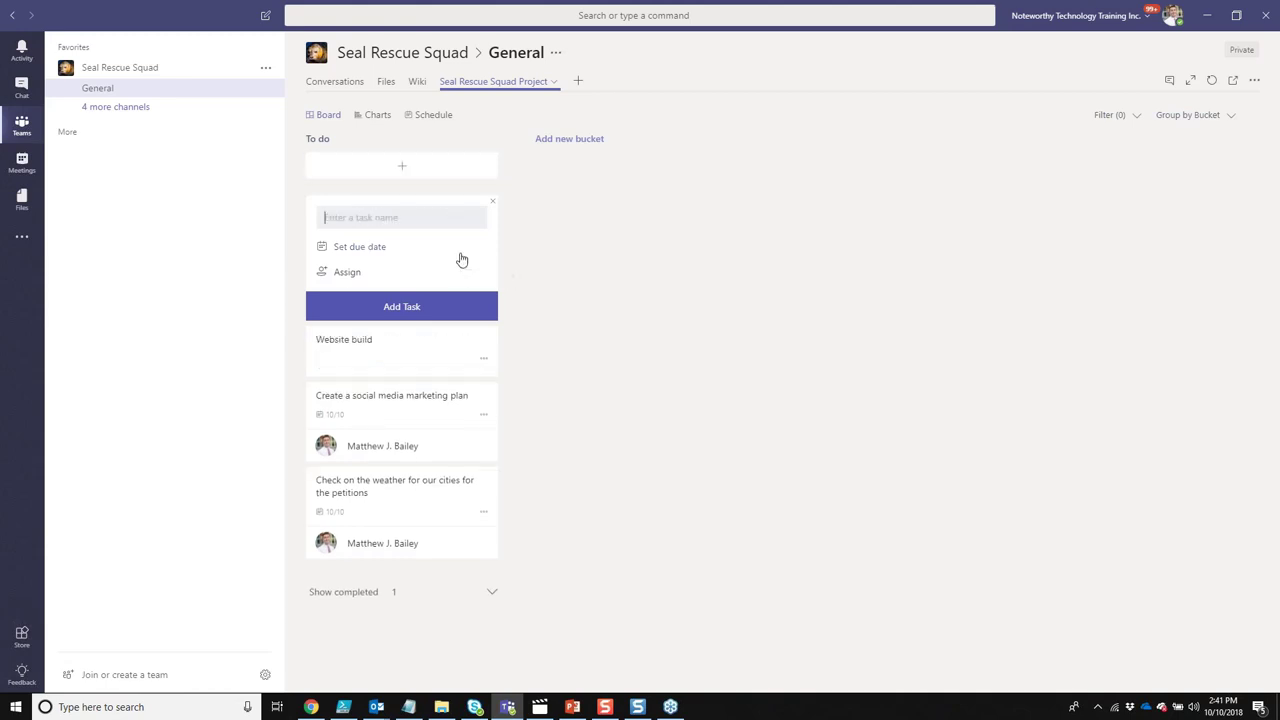
click(483, 358)
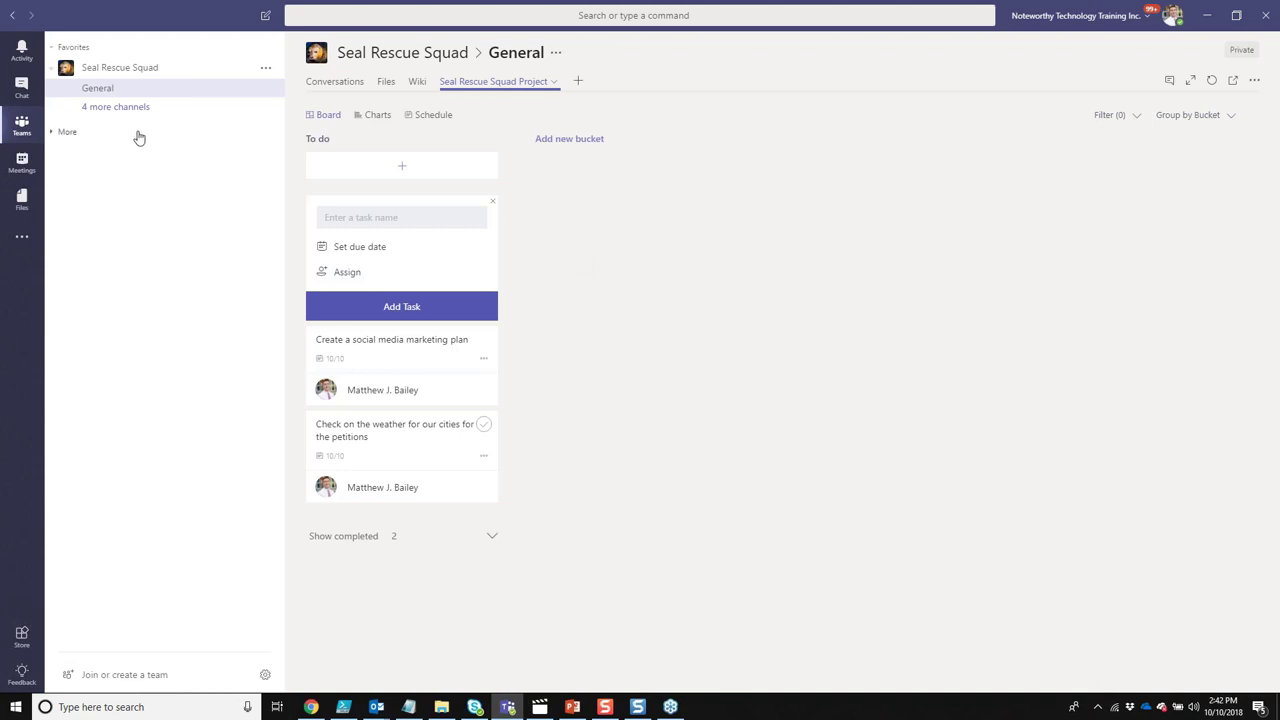
Step: Open the Petitions channel from the favorite Seal Rescue Squad team's hidden channels
click(116, 108)
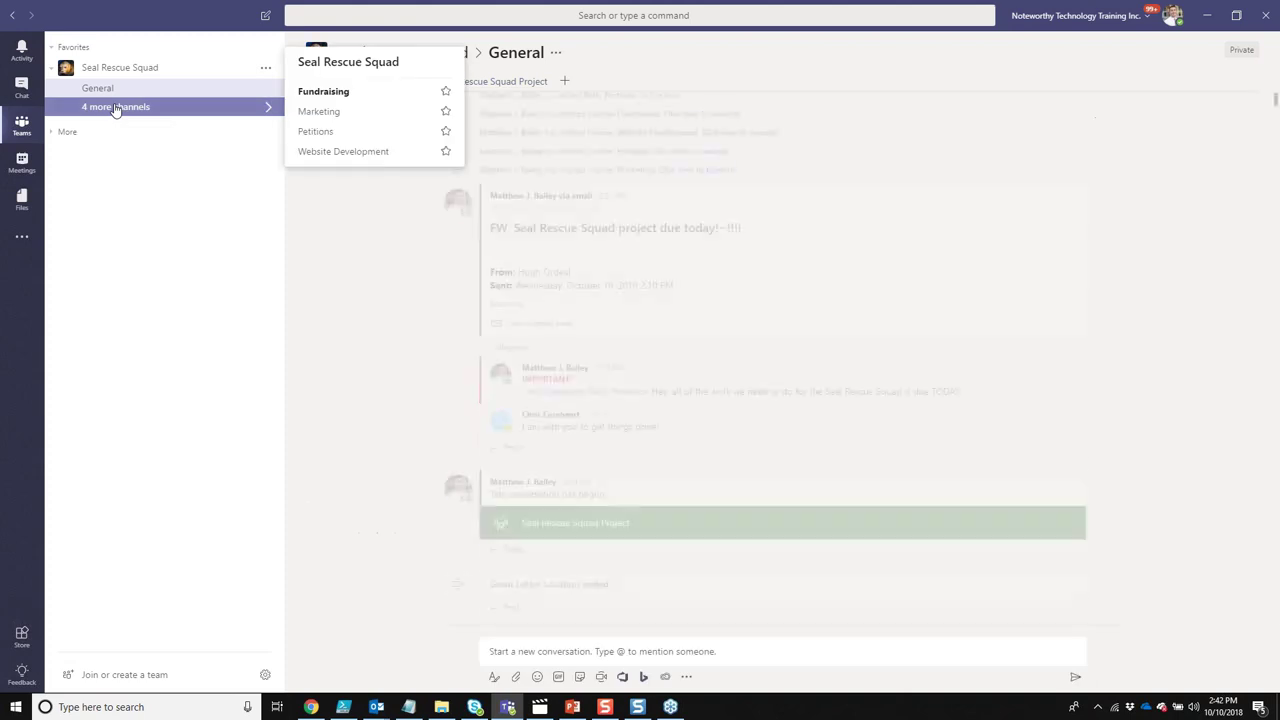
click(115, 107)
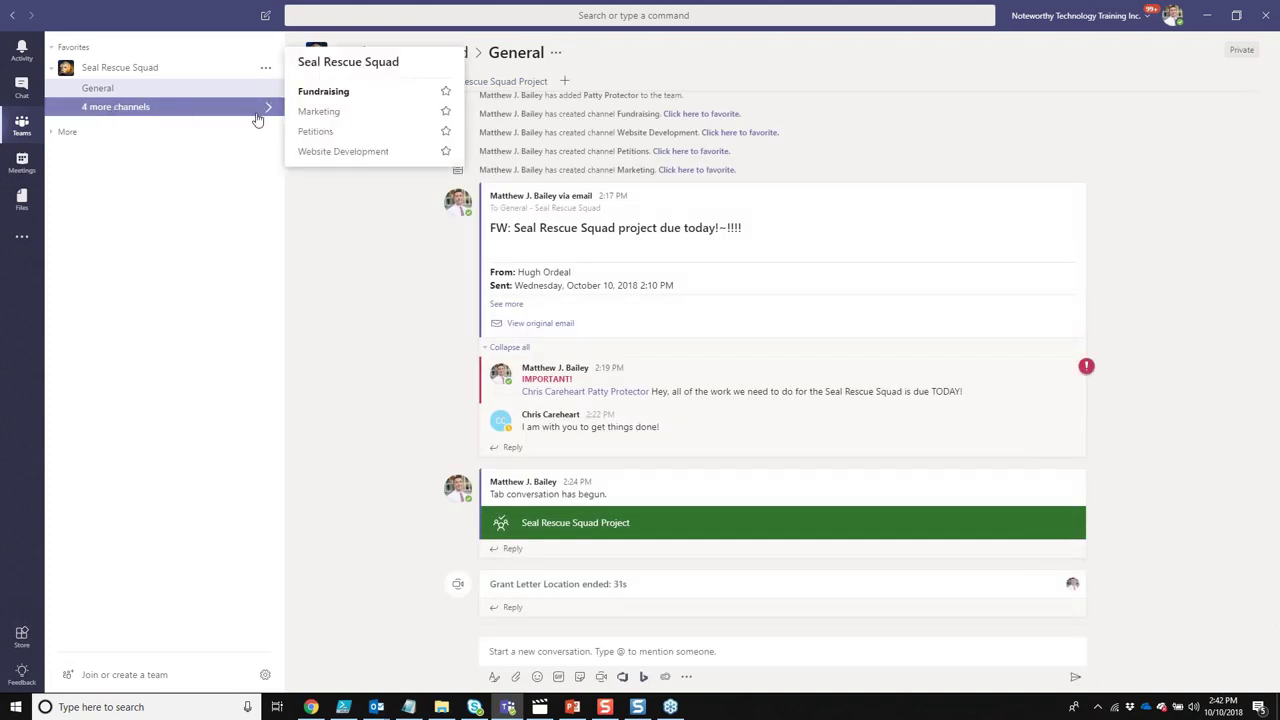
click(312, 131)
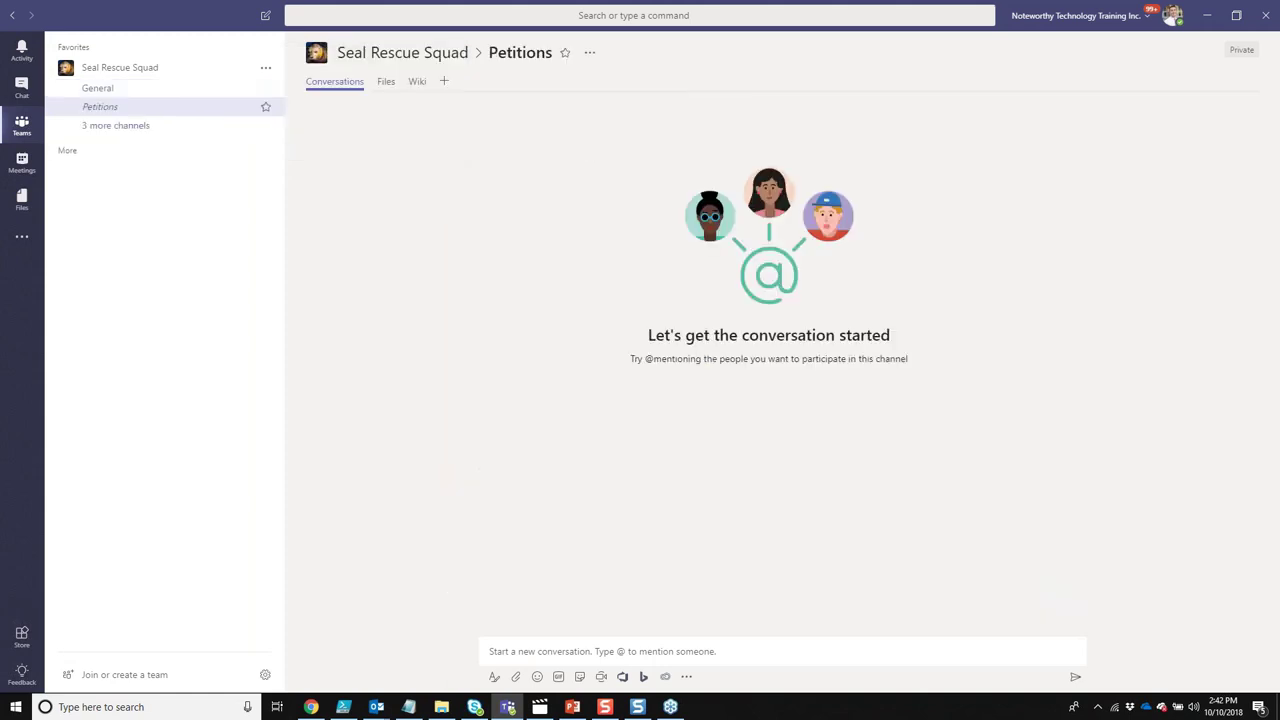
click(510, 651)
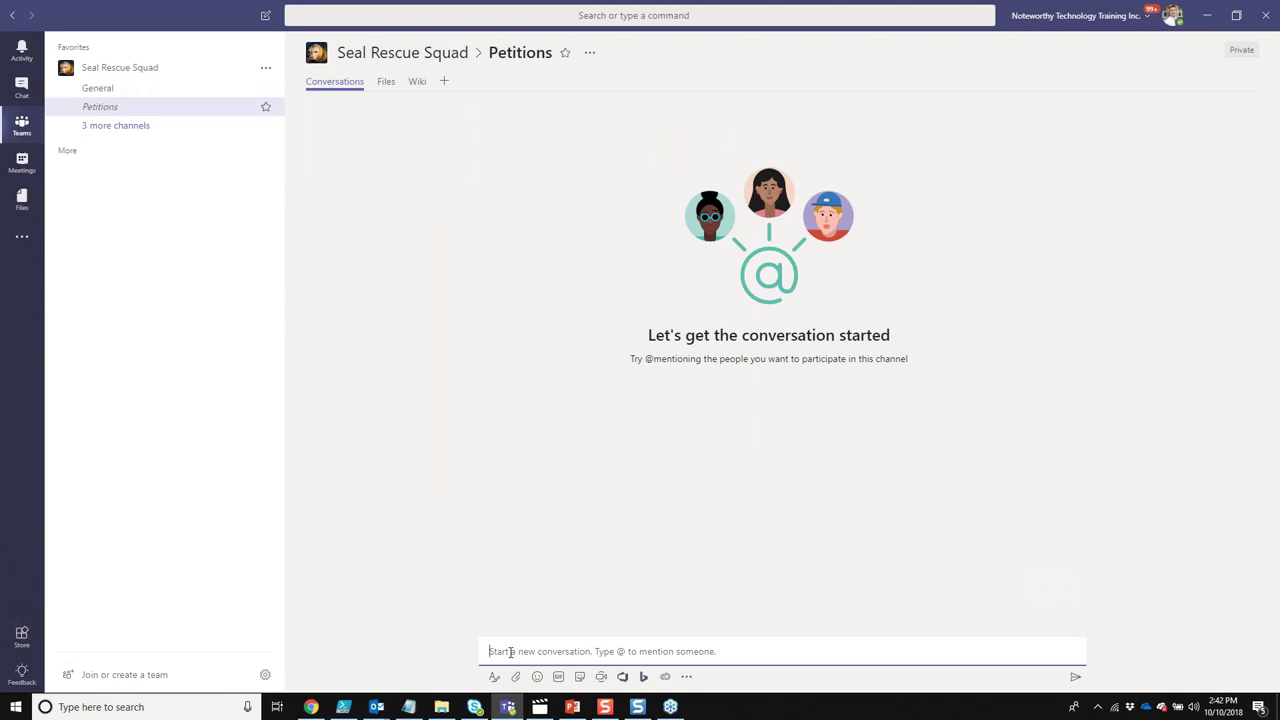
text(@)
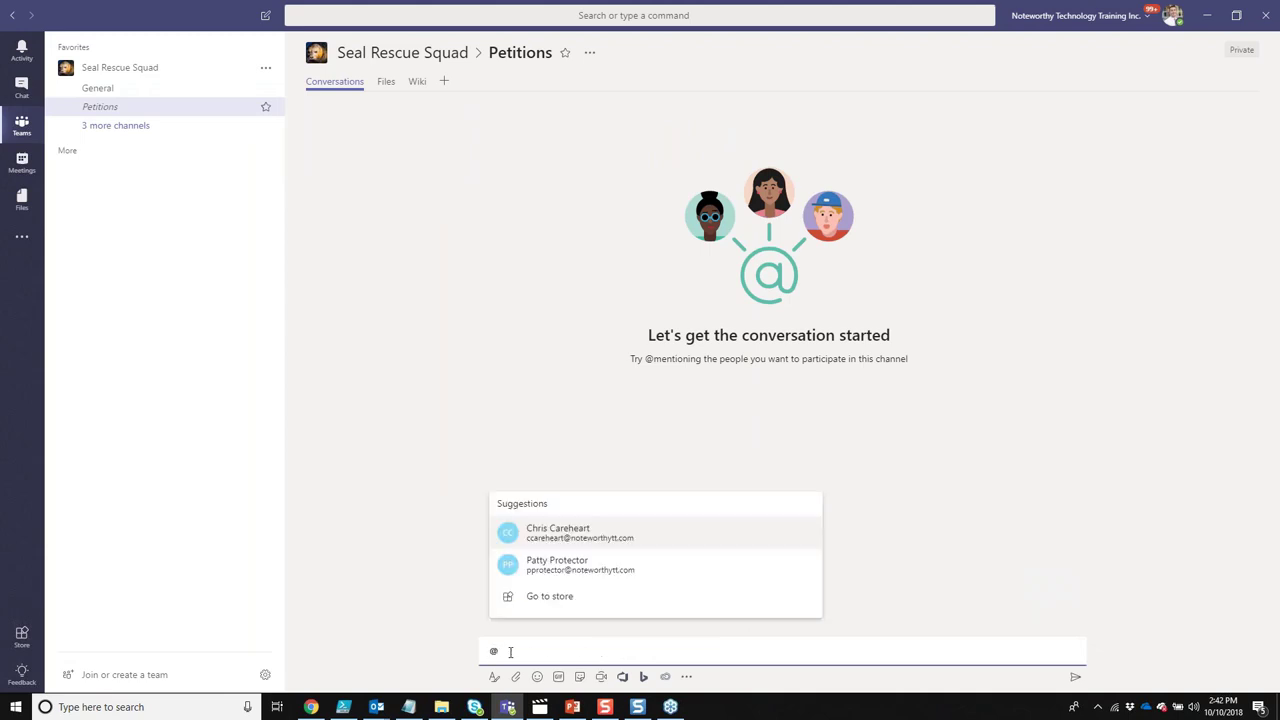
text(we)
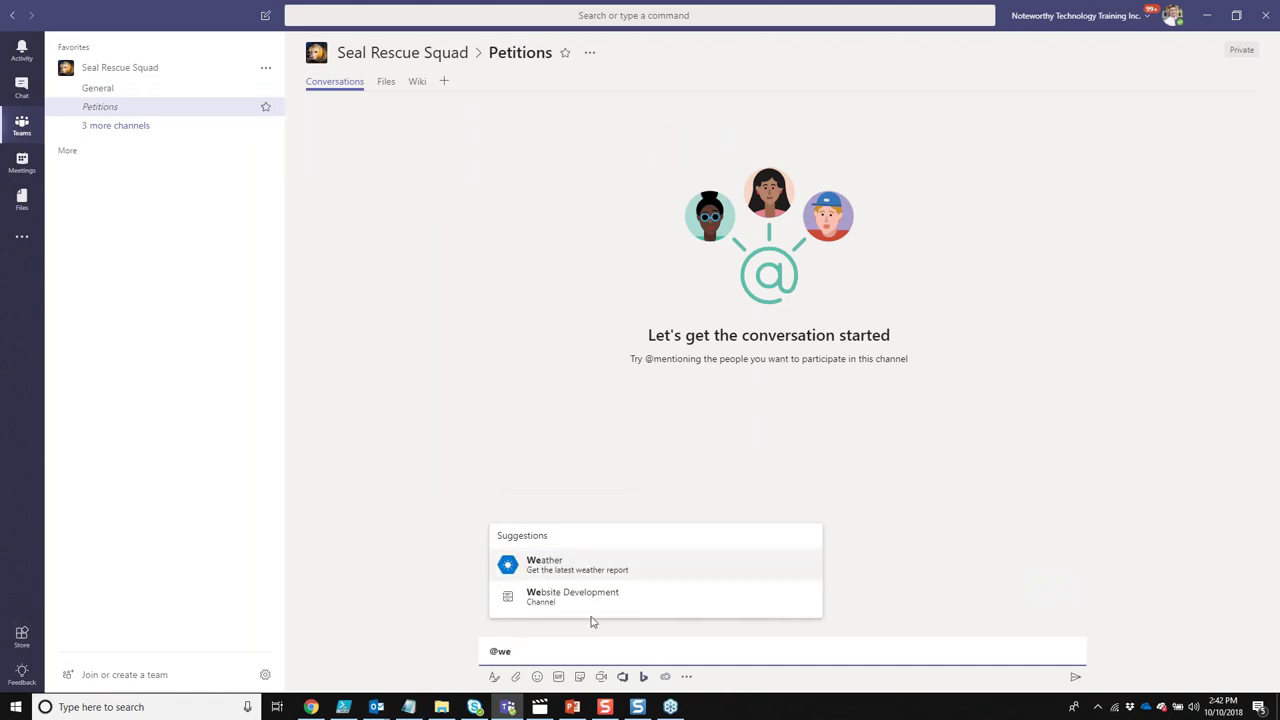
click(566, 568)
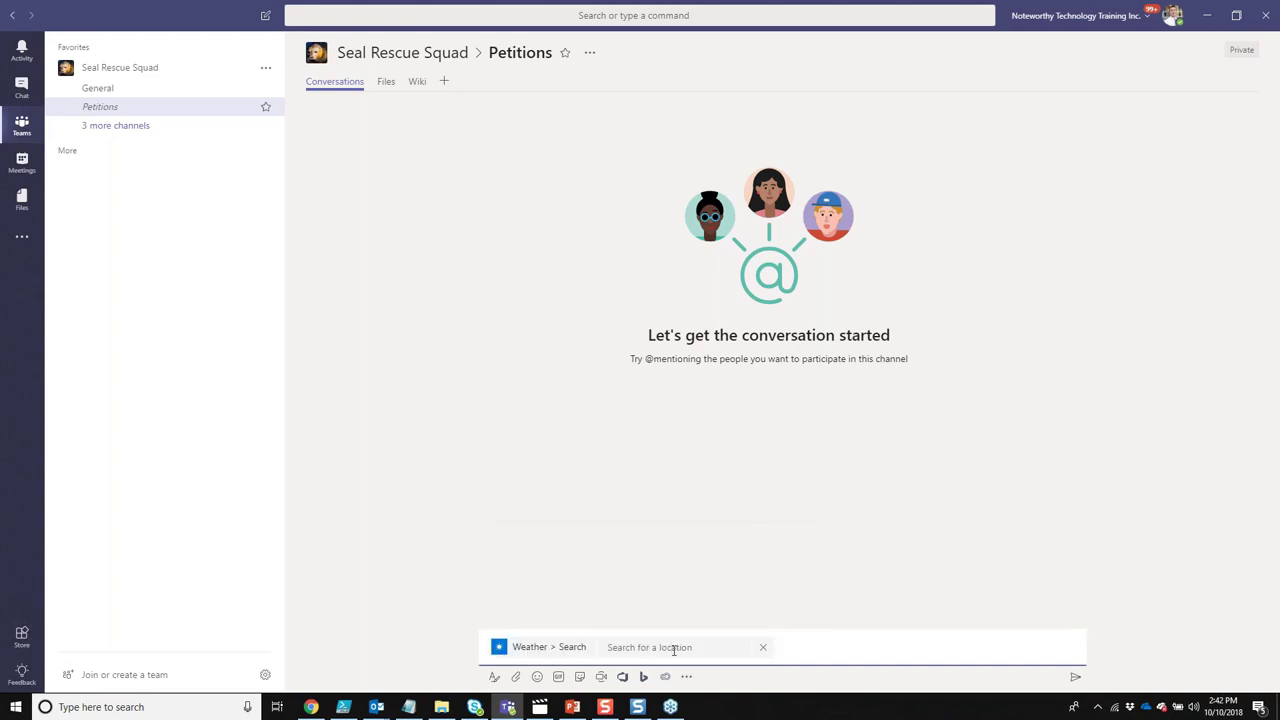
key(Escape)
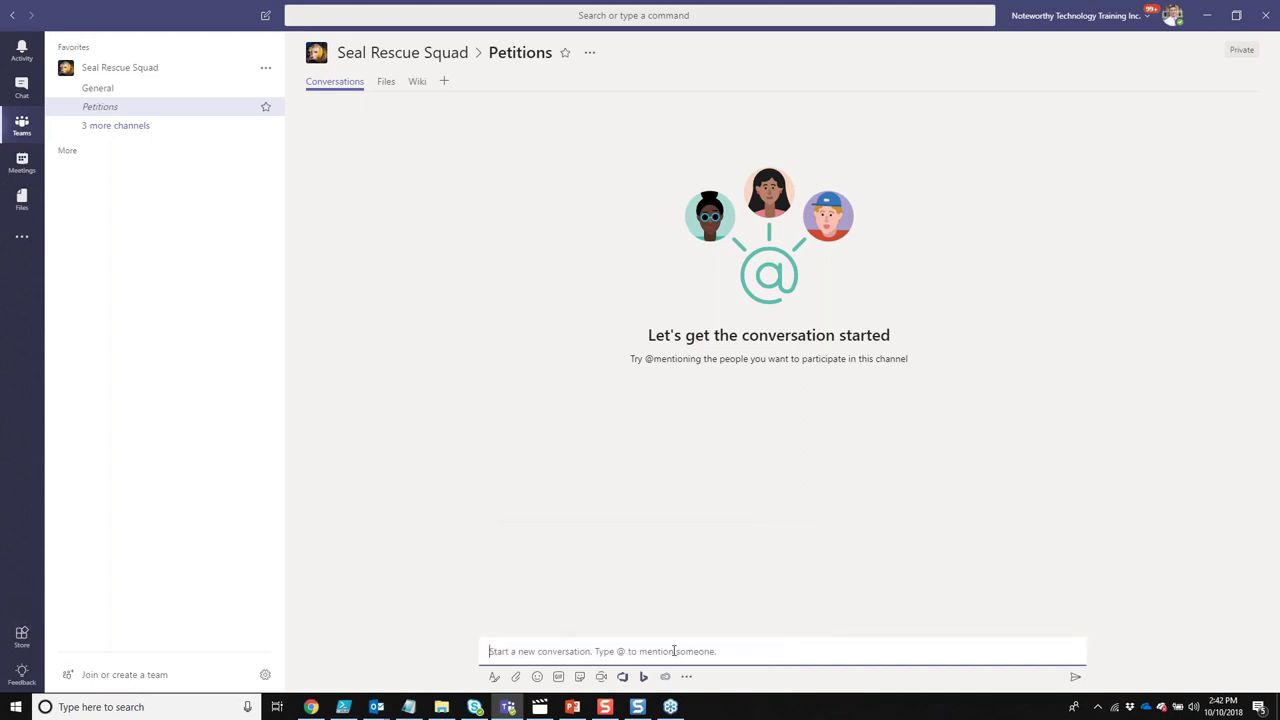
Step: Look up Seattle with the Weather app in a new Petitions message and insert the Seattle, WA weather card
text(@weather)
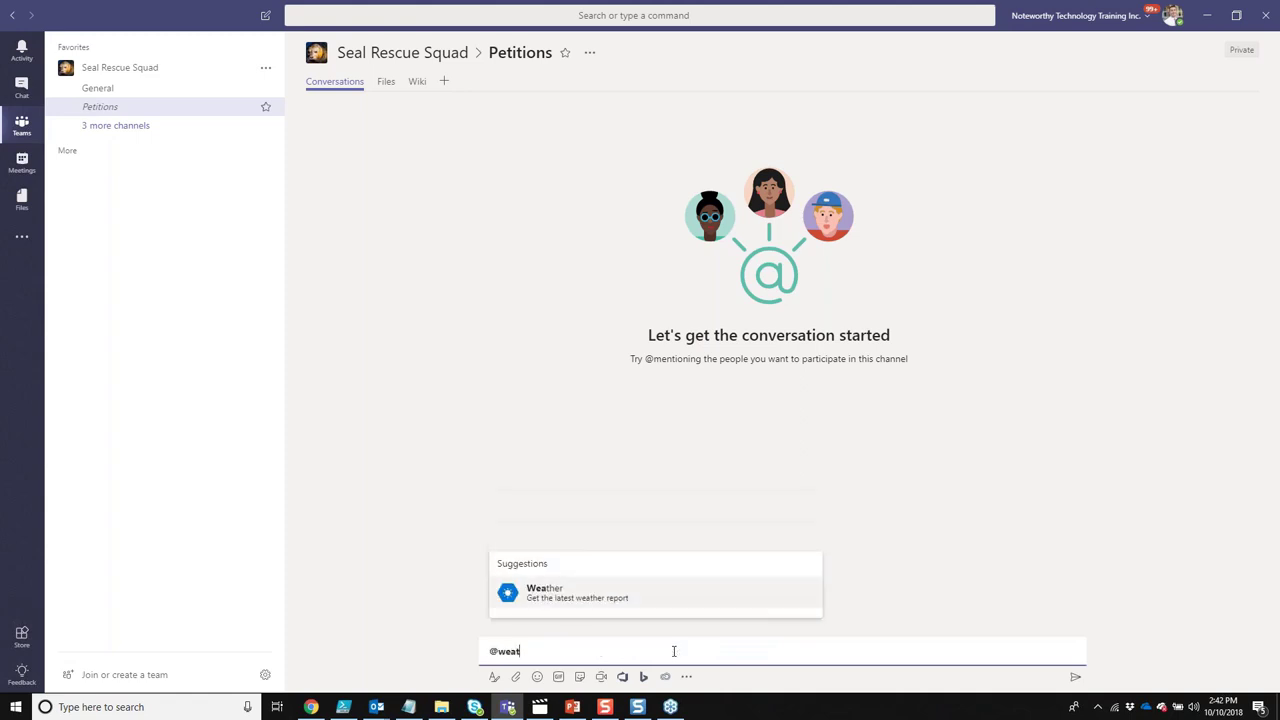
key(Return)
text(Seattle)
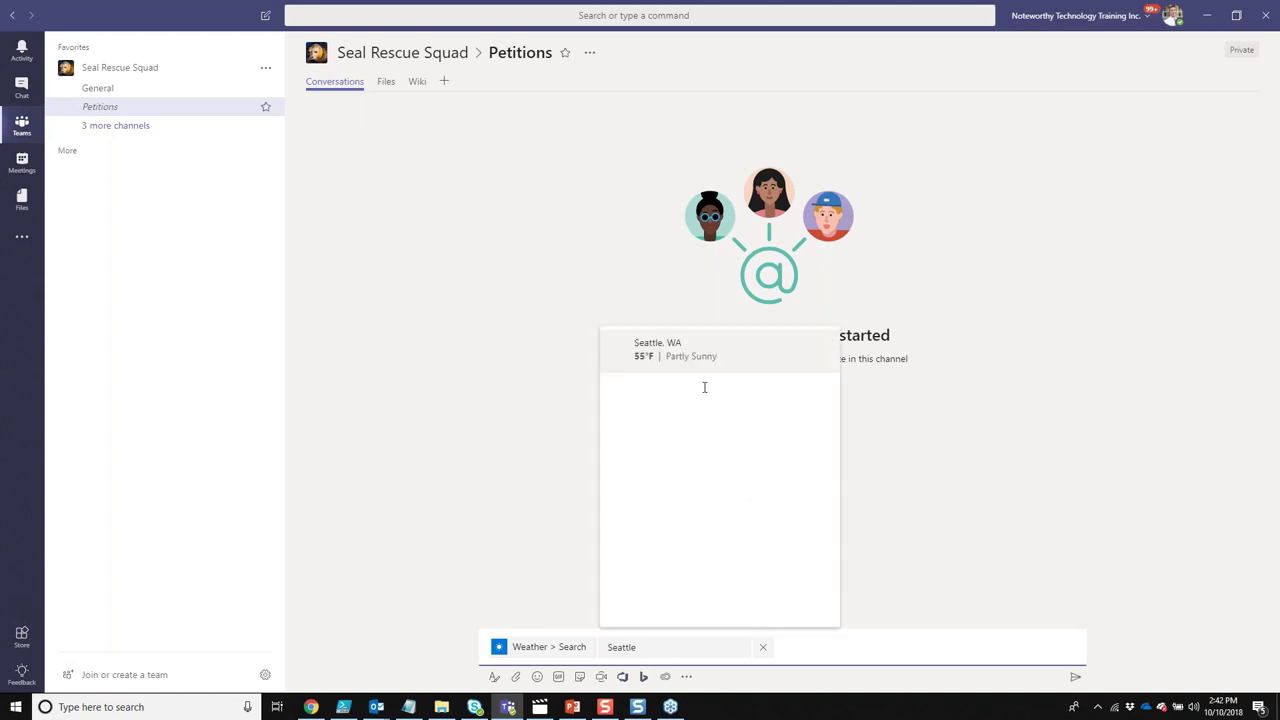
click(688, 350)
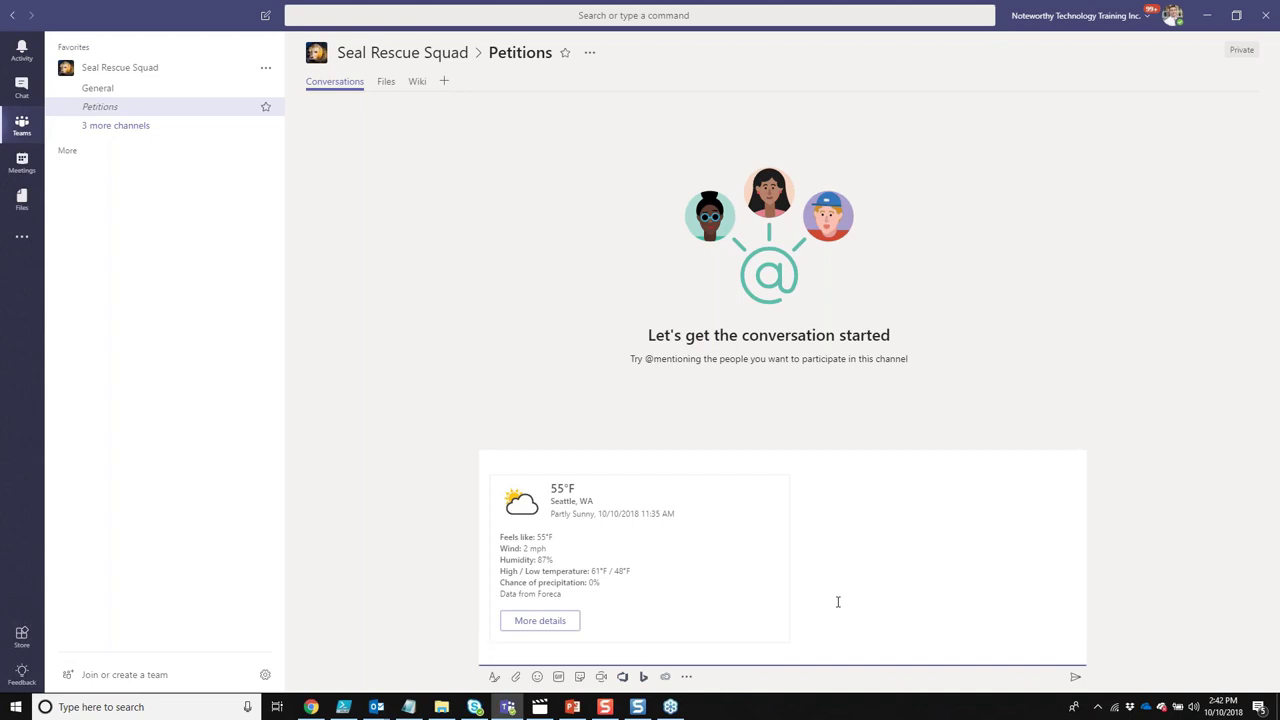
Step: Look up "chicago, il" with the Weather app in the Petitions message and insert the Chicago, IL weather card
text(@weather)
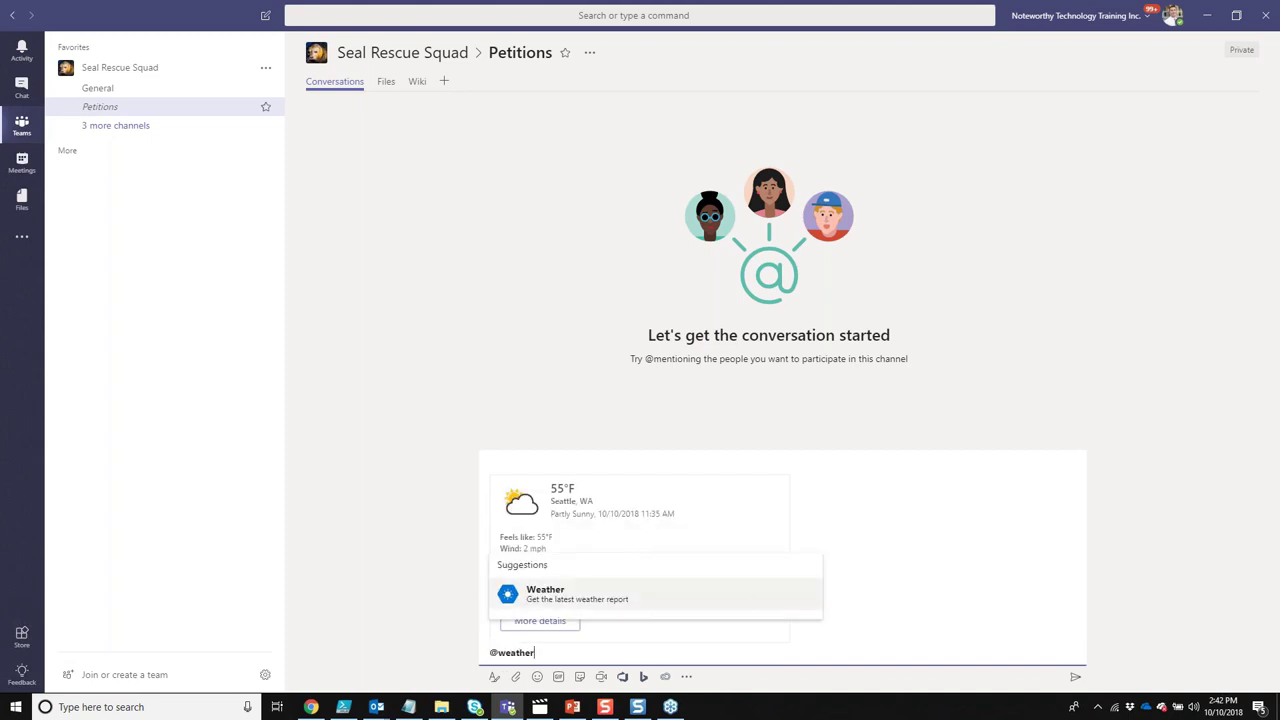
click(740, 598)
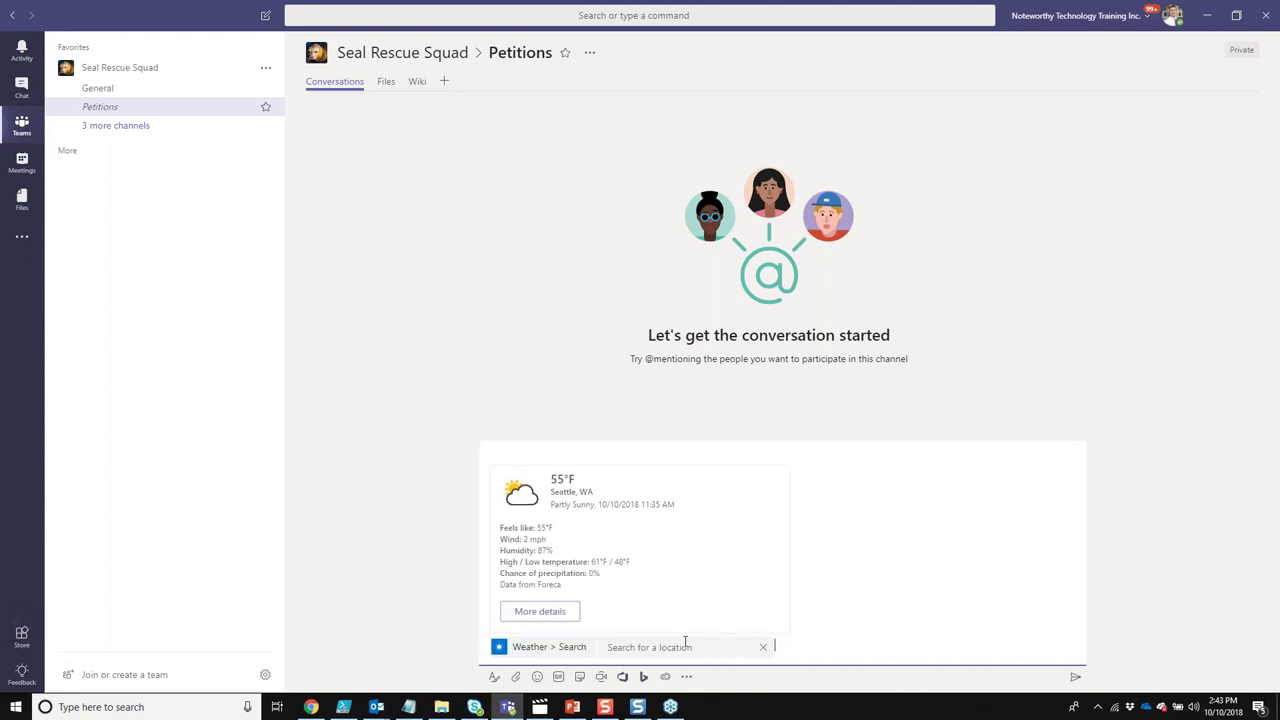
text(chicago)
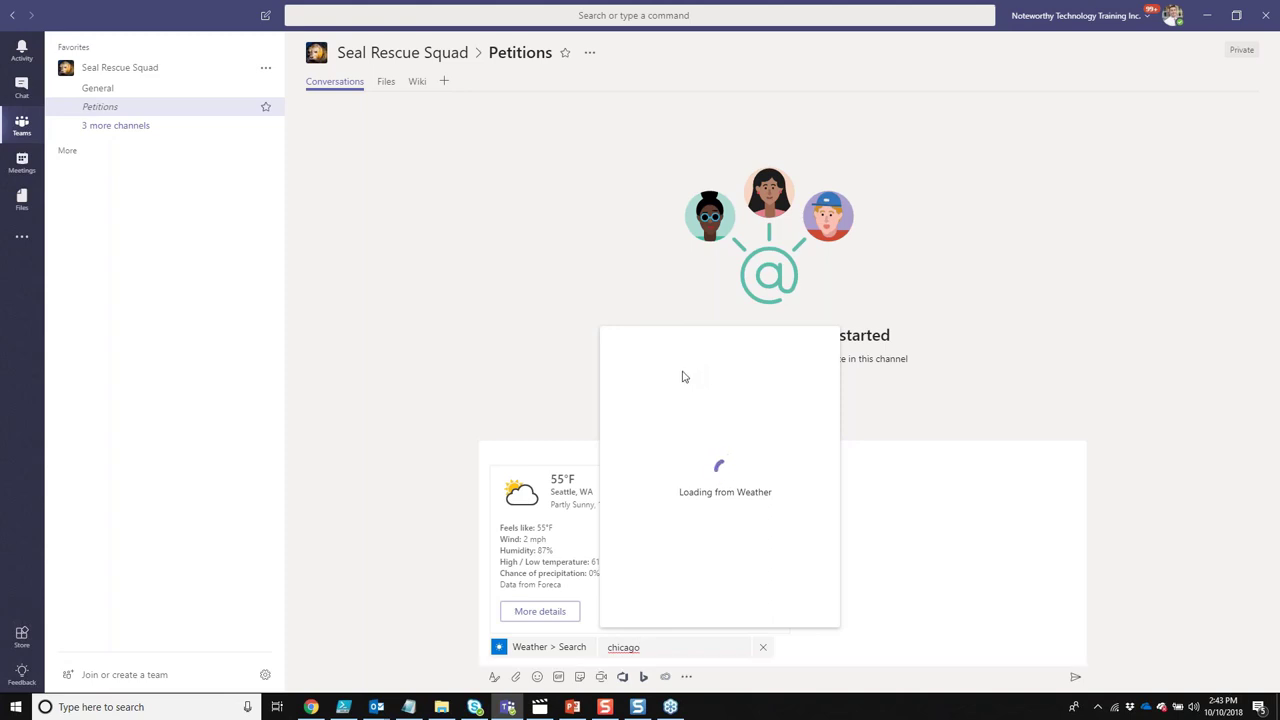
click(652, 648)
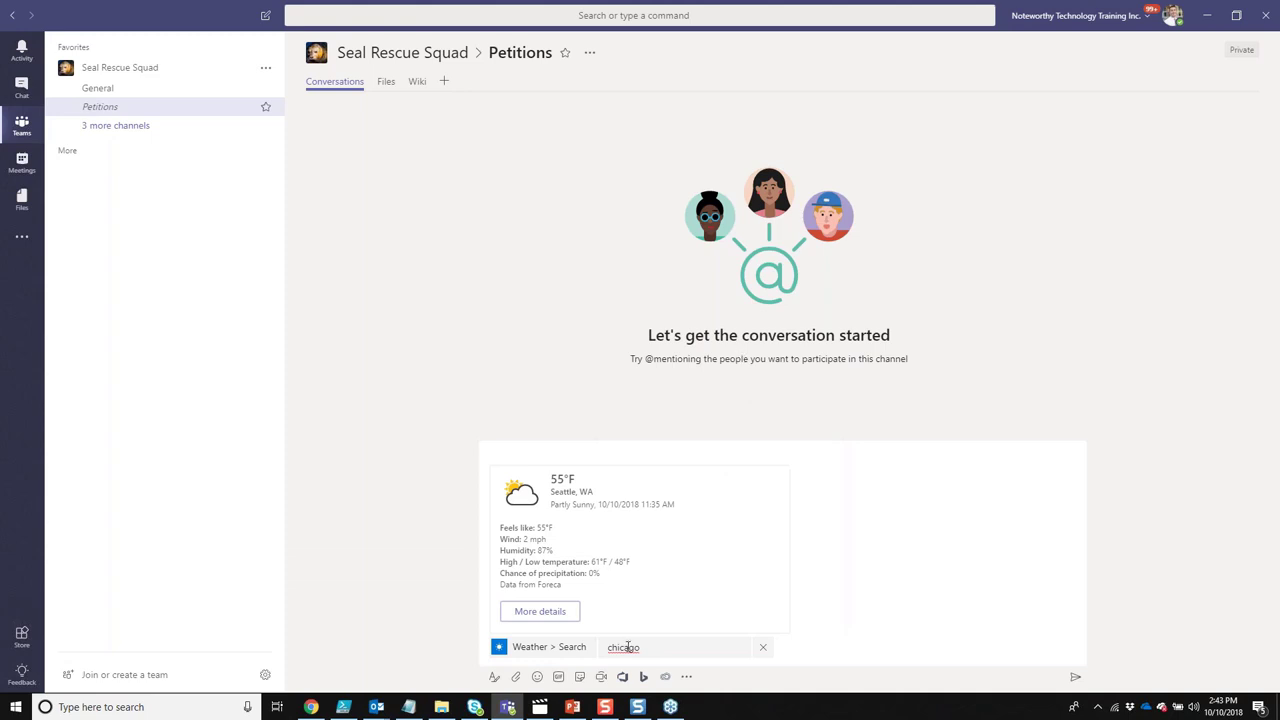
click(654, 654)
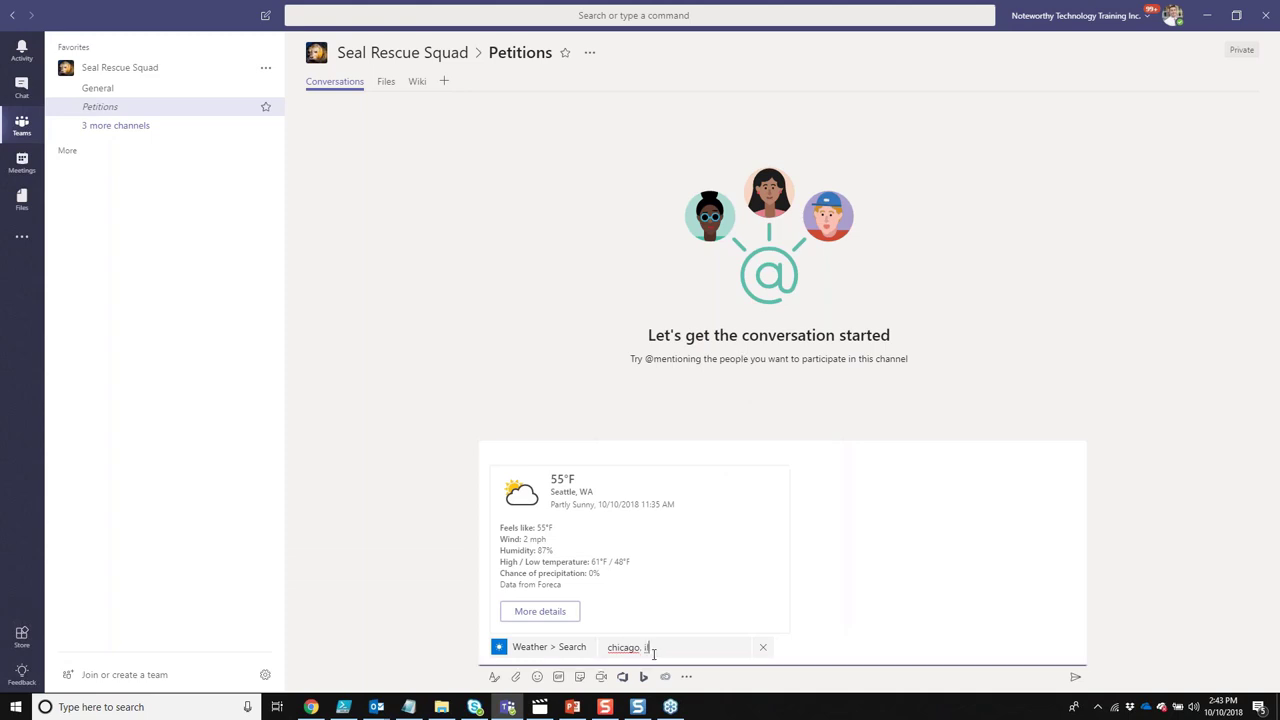
text(l)
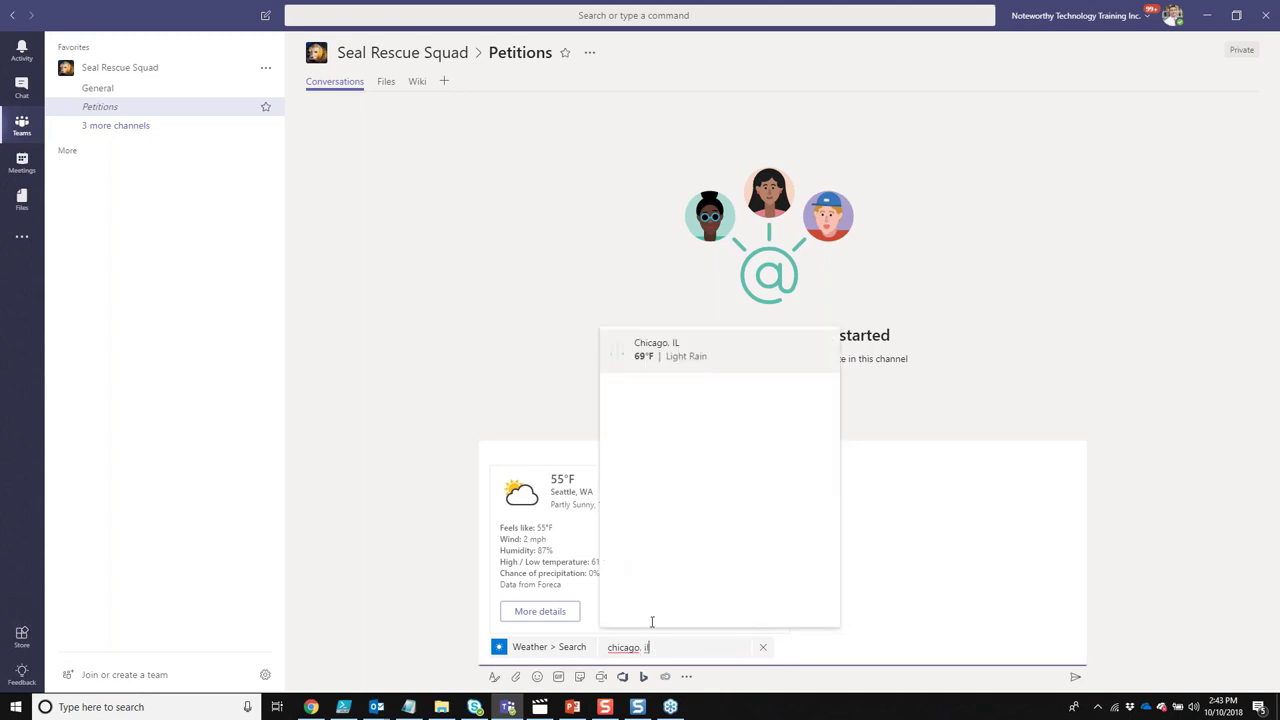
click(675, 358)
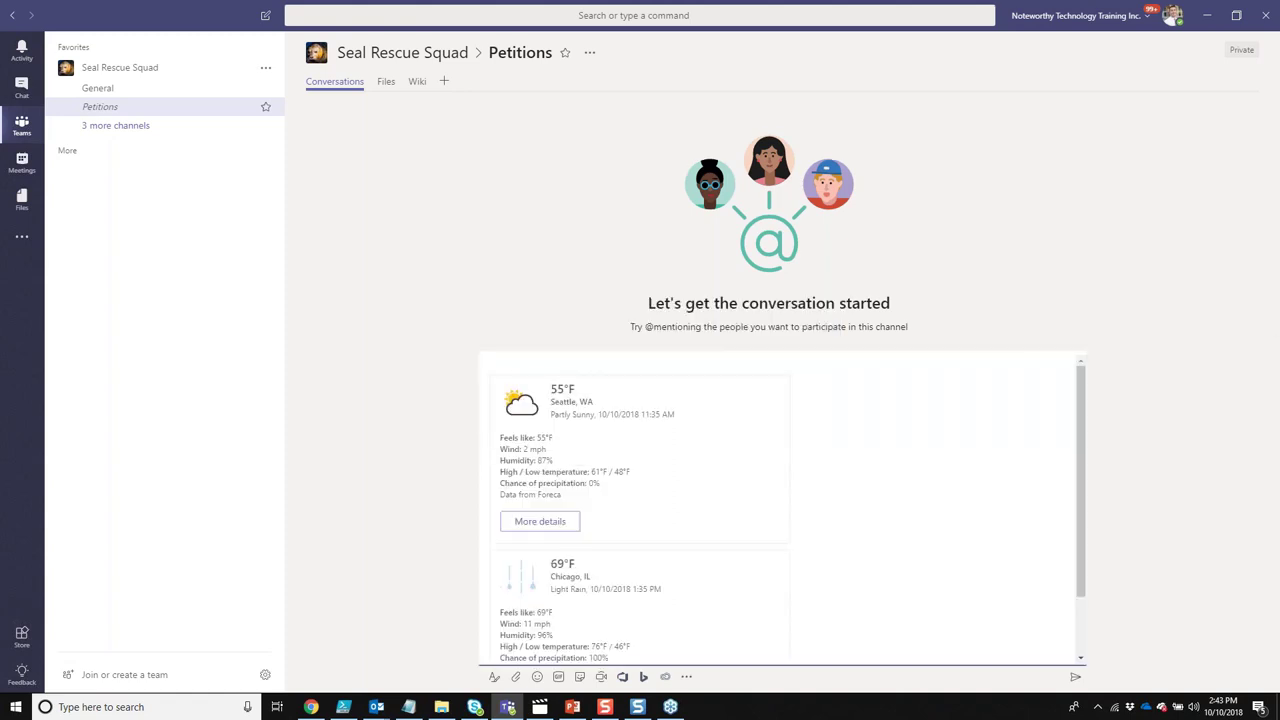
Step: Look up "washington dc" with the Weather app below the Chicago card and insert the Washington, DC weather card
scroll(1044, 644, down, 2)
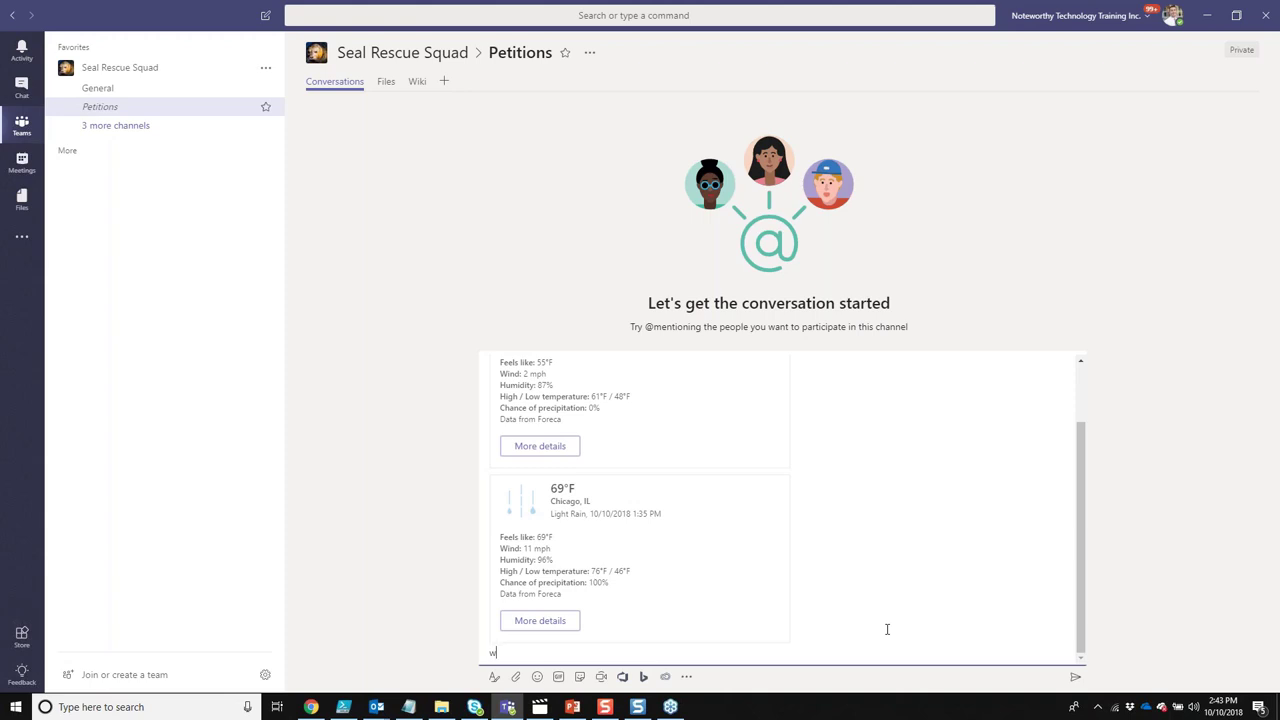
key(BackSpace)
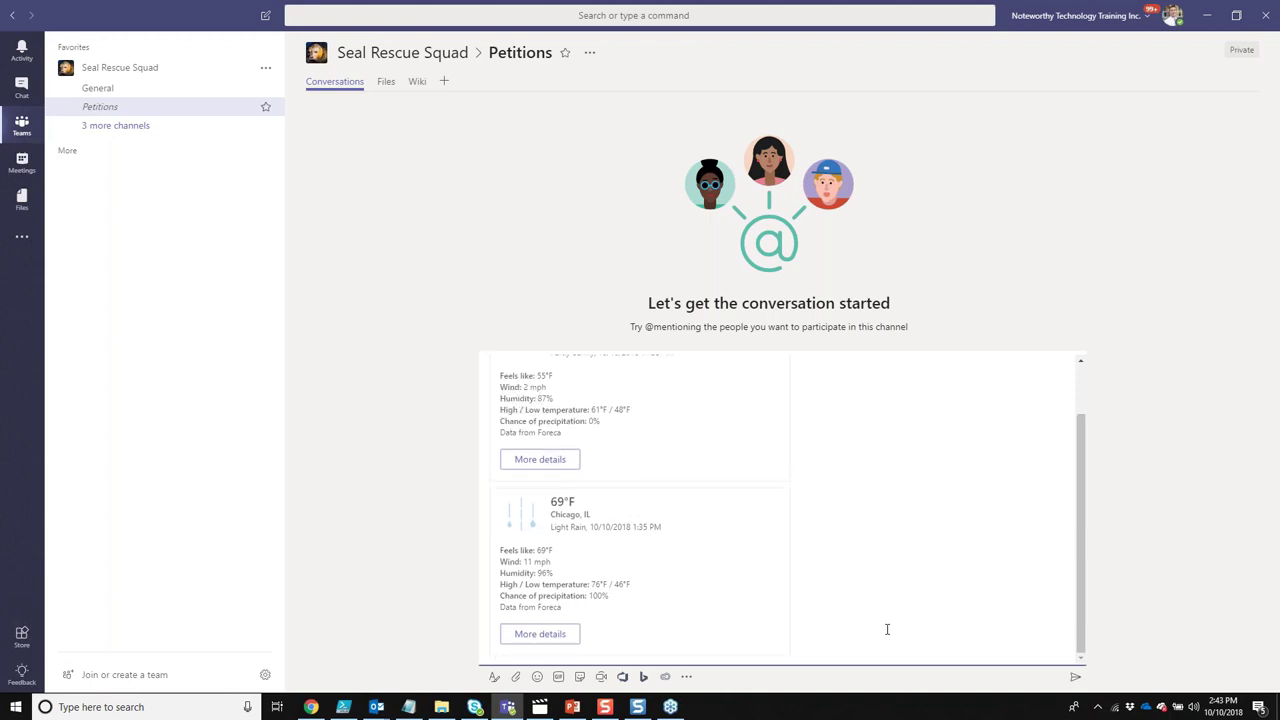
key(Return)
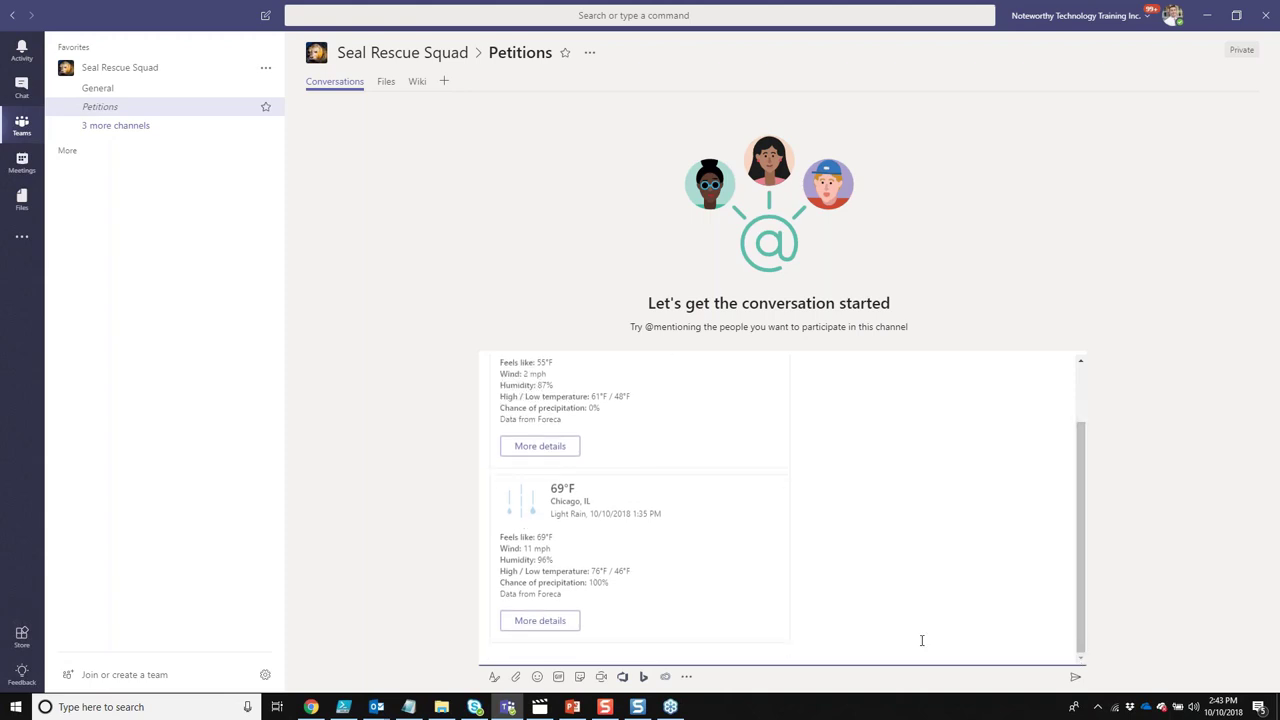
text(@weather)
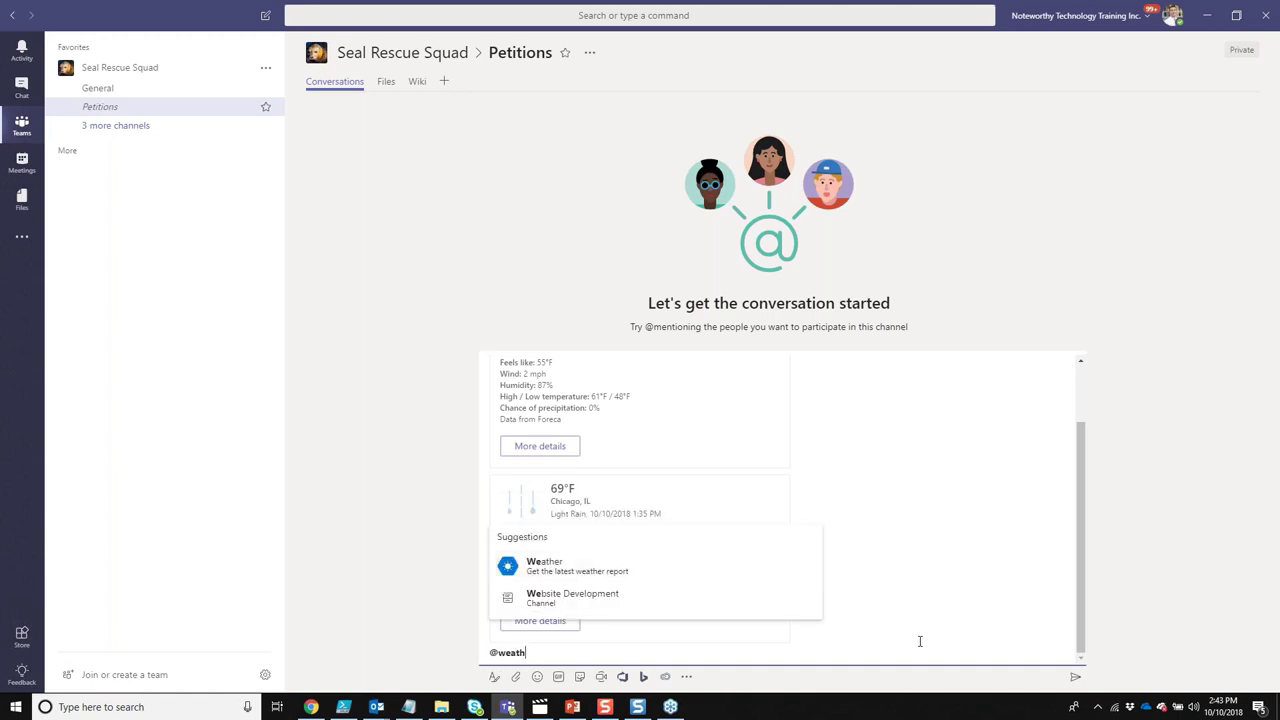
click(723, 598)
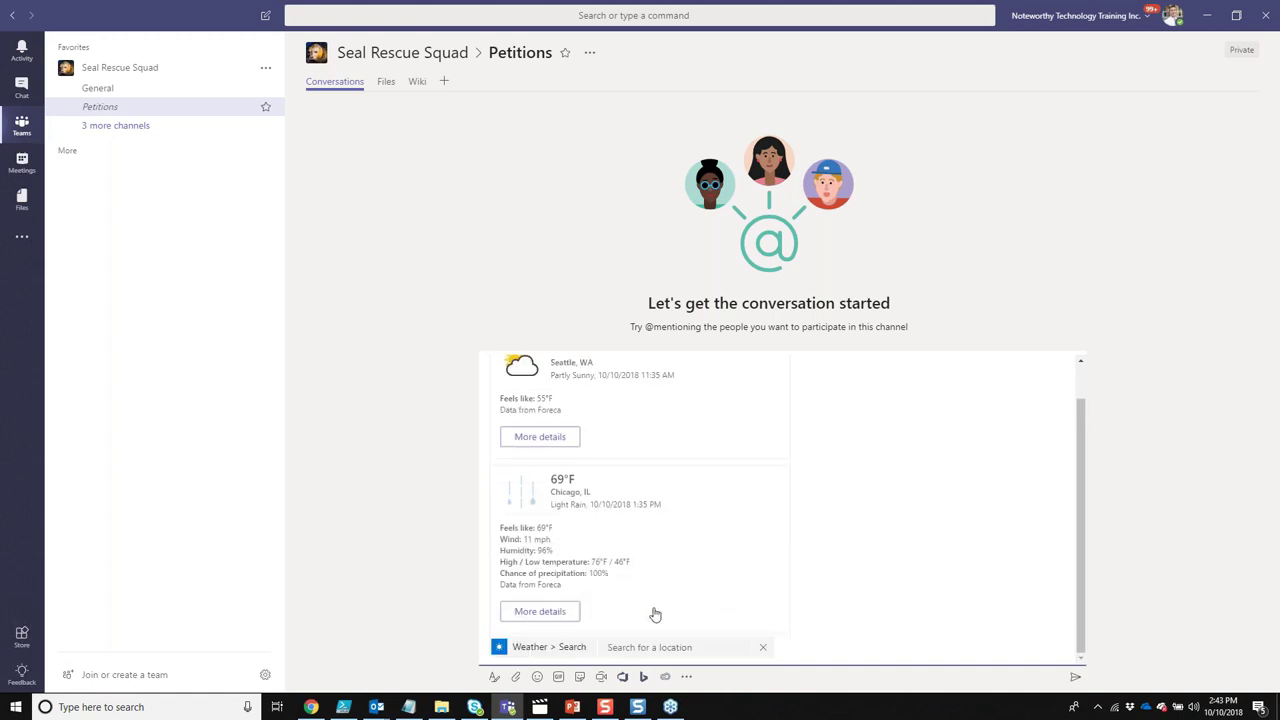
text(washington)
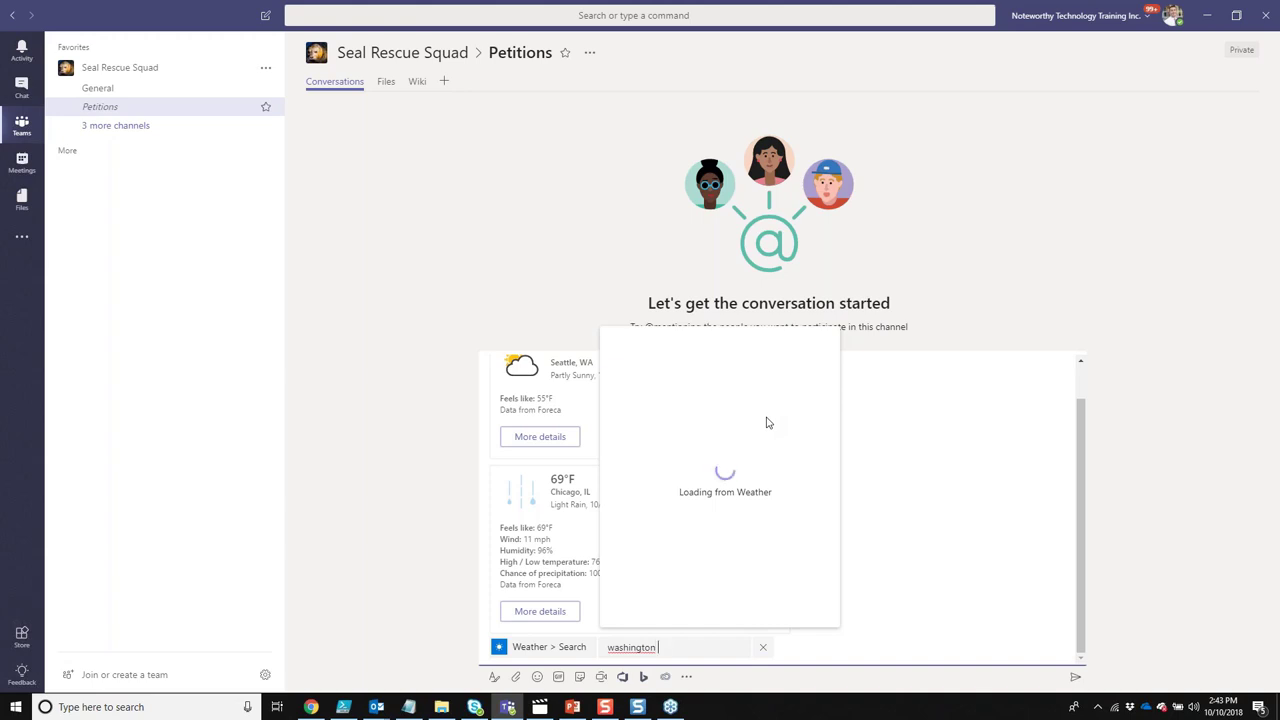
text(d.c.)
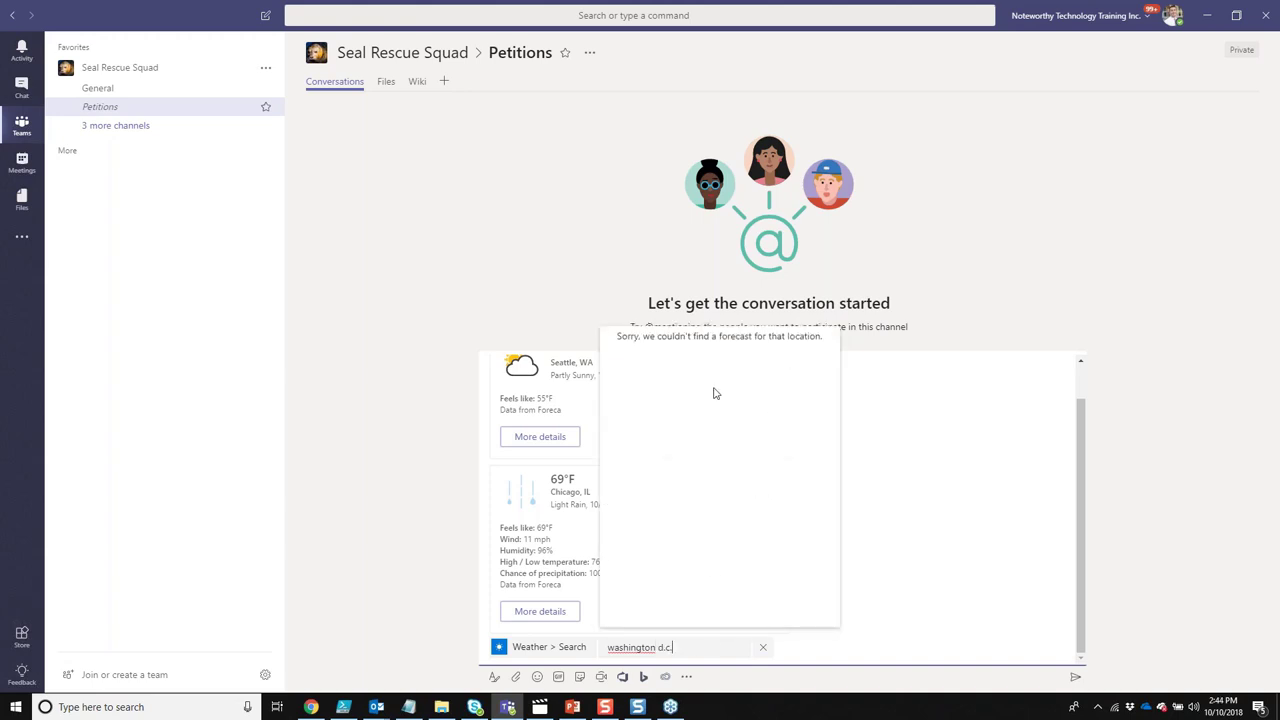
double_click(665, 647)
text(c)
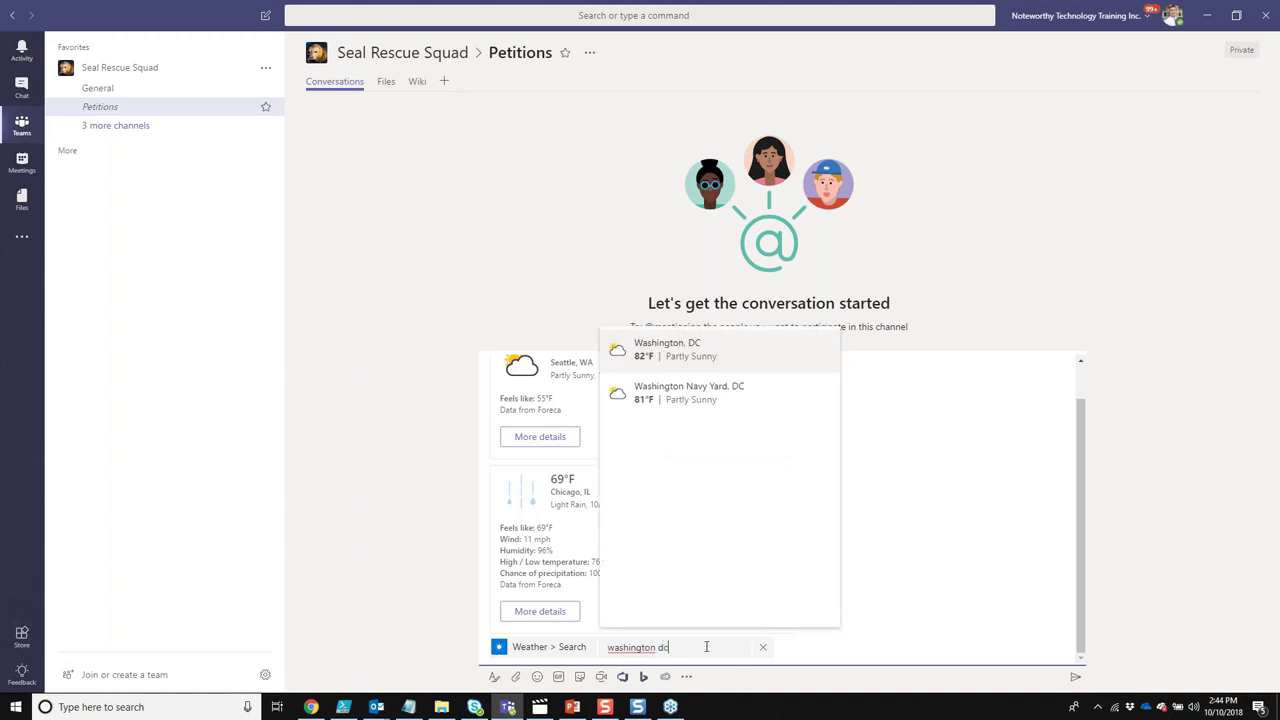
click(703, 370)
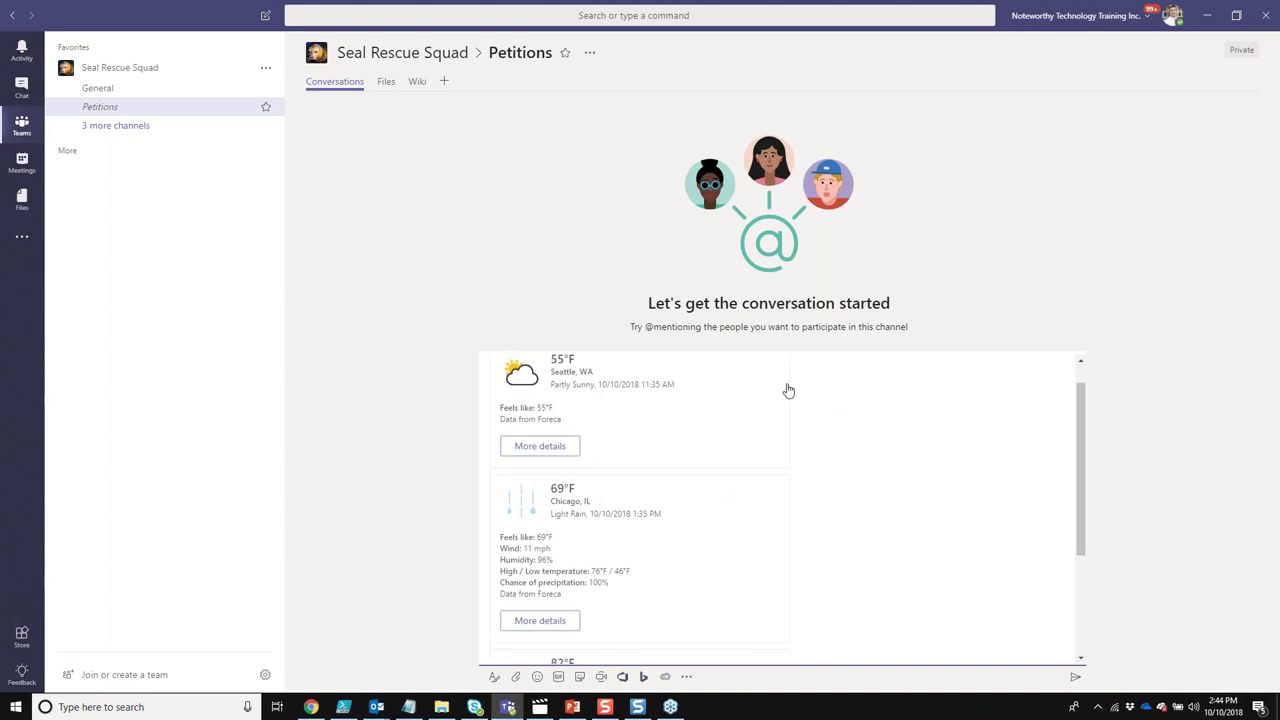
Step: Add the text "The petition organization is all on in all cities today! GOOD LUCK!!!!" below the weather cards and post the message
click(1080, 658)
scroll(1080, 658, down, 3)
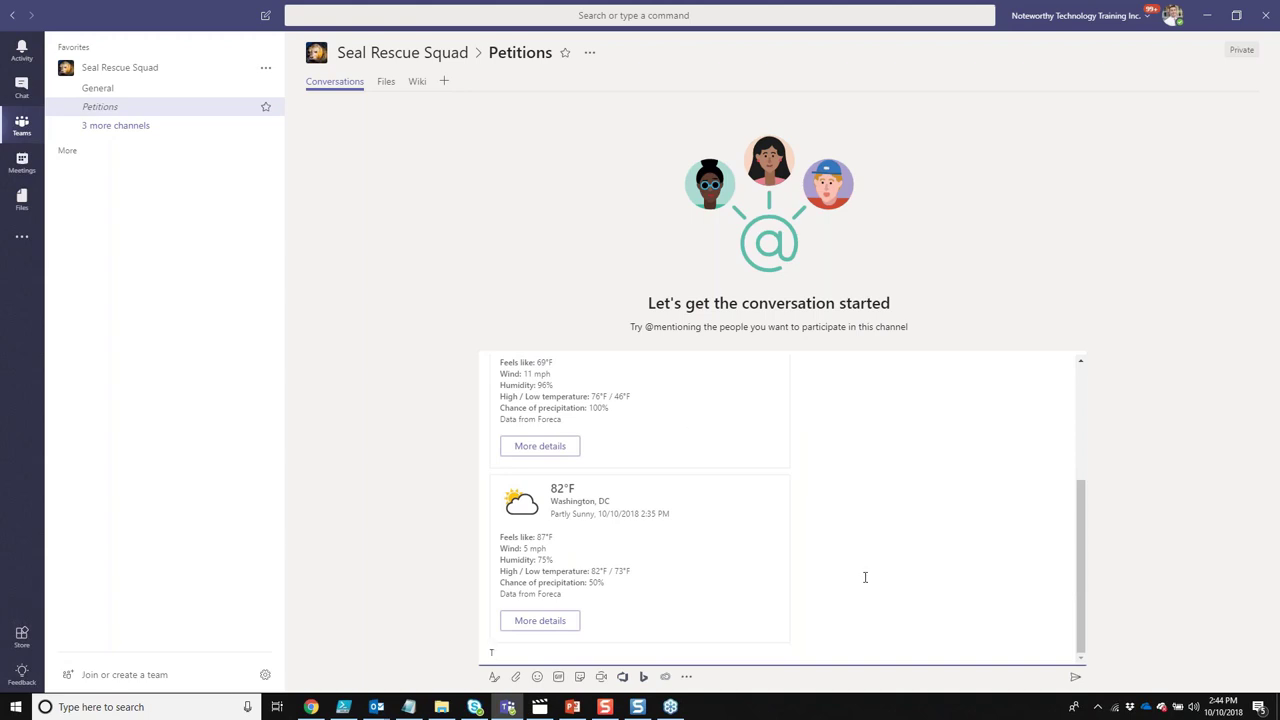
text(e petition or)
text(ganization is)
text( all one)
text(n all citie)
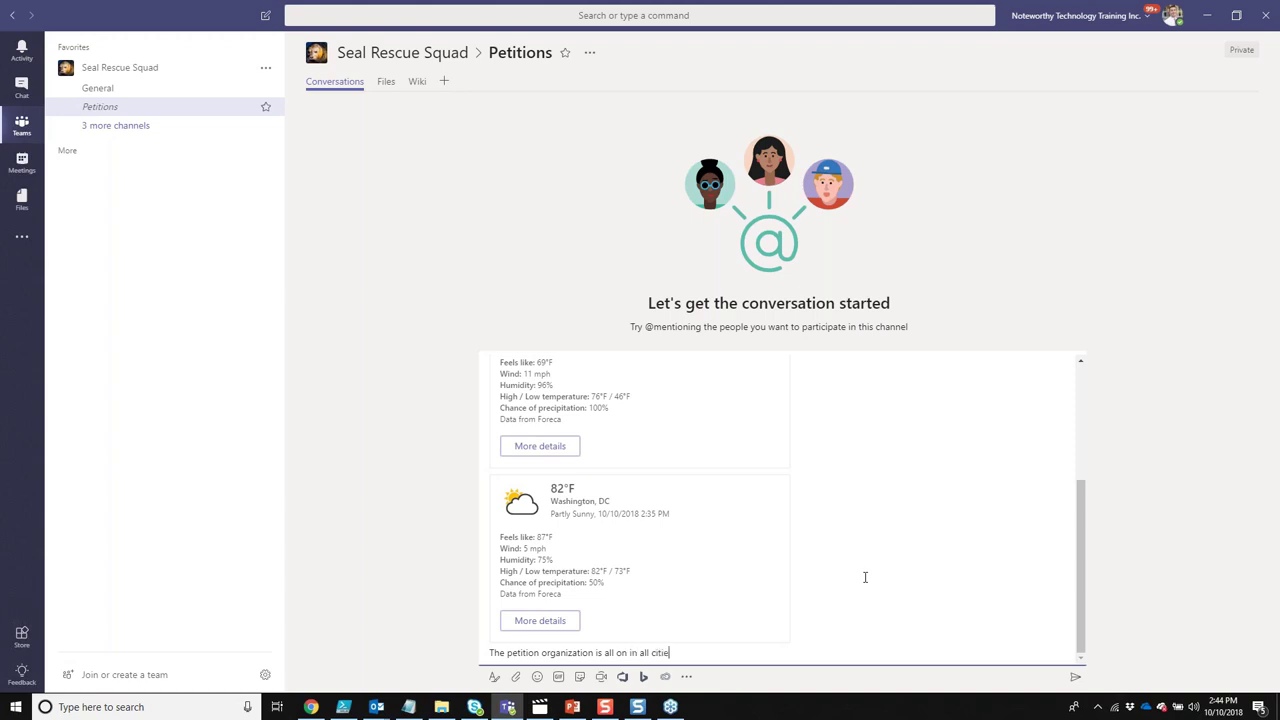
text(s today! GOOD LUCK!!!!)
click(1075, 677)
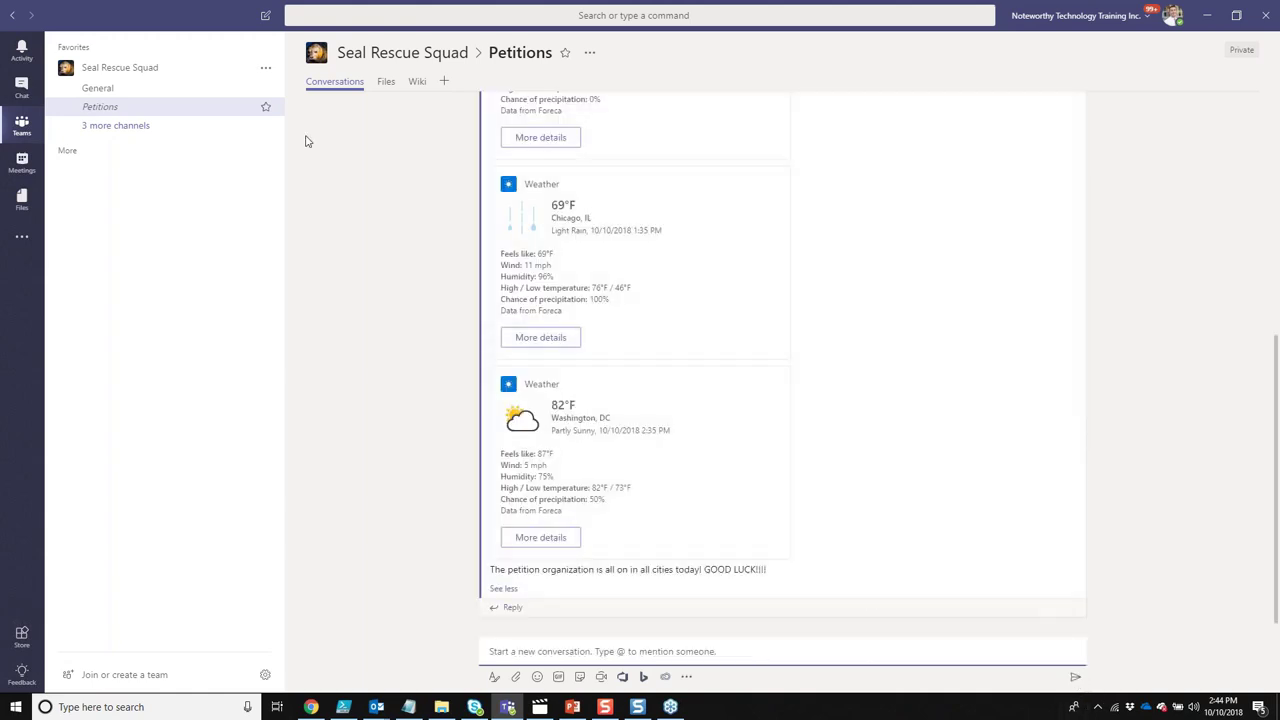
Step: Mark the task "Check on the weather for our cities for the petitions" complete in the General channel's Seal Rescue Squad Project plan
click(155, 93)
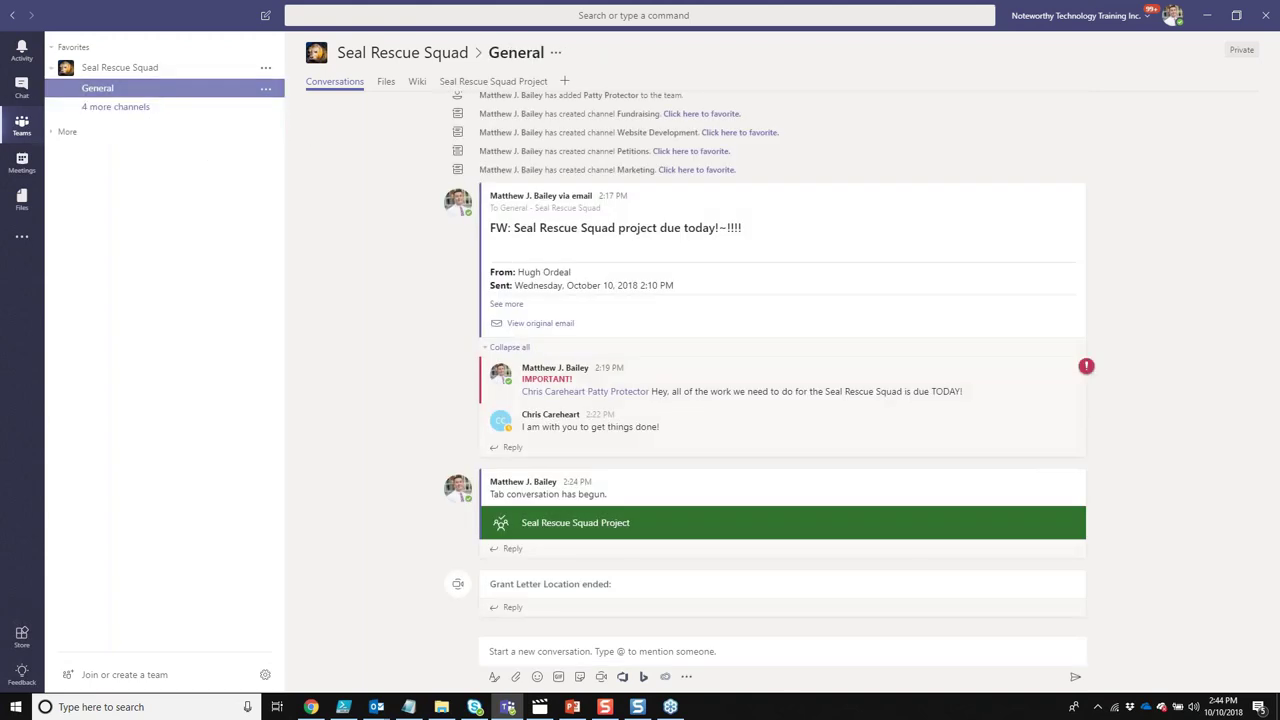
click(462, 84)
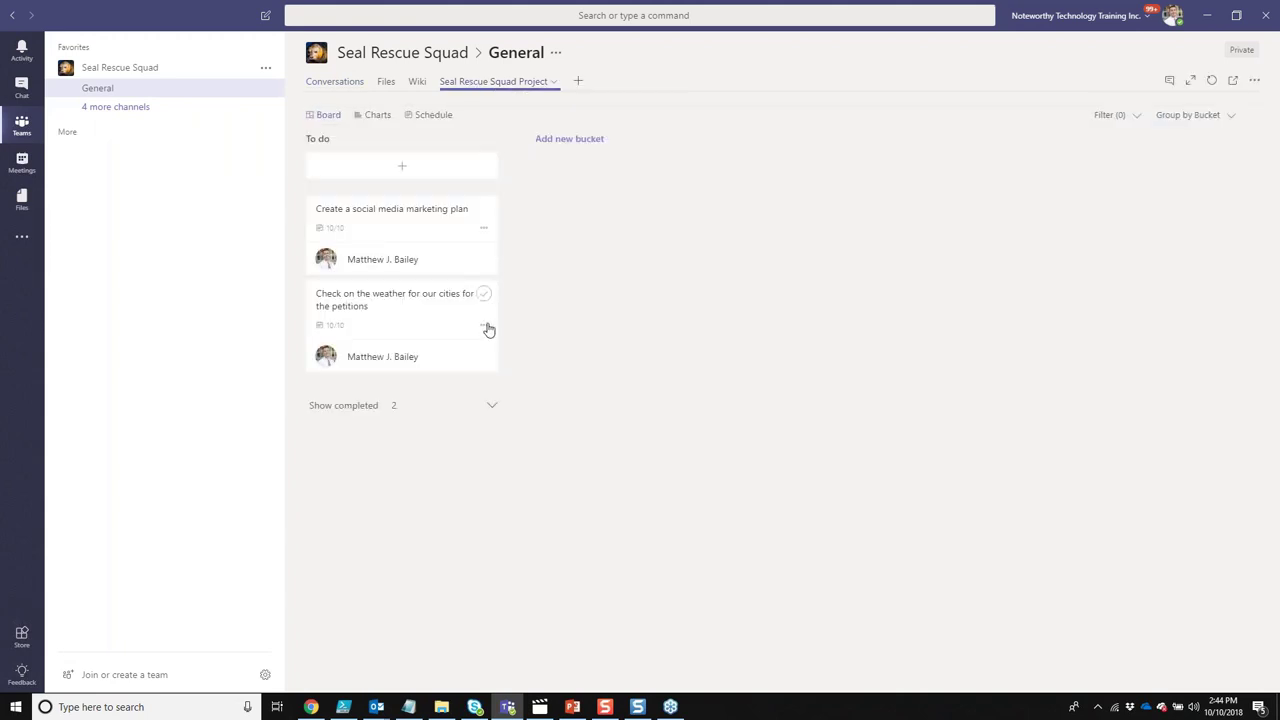
click(483, 292)
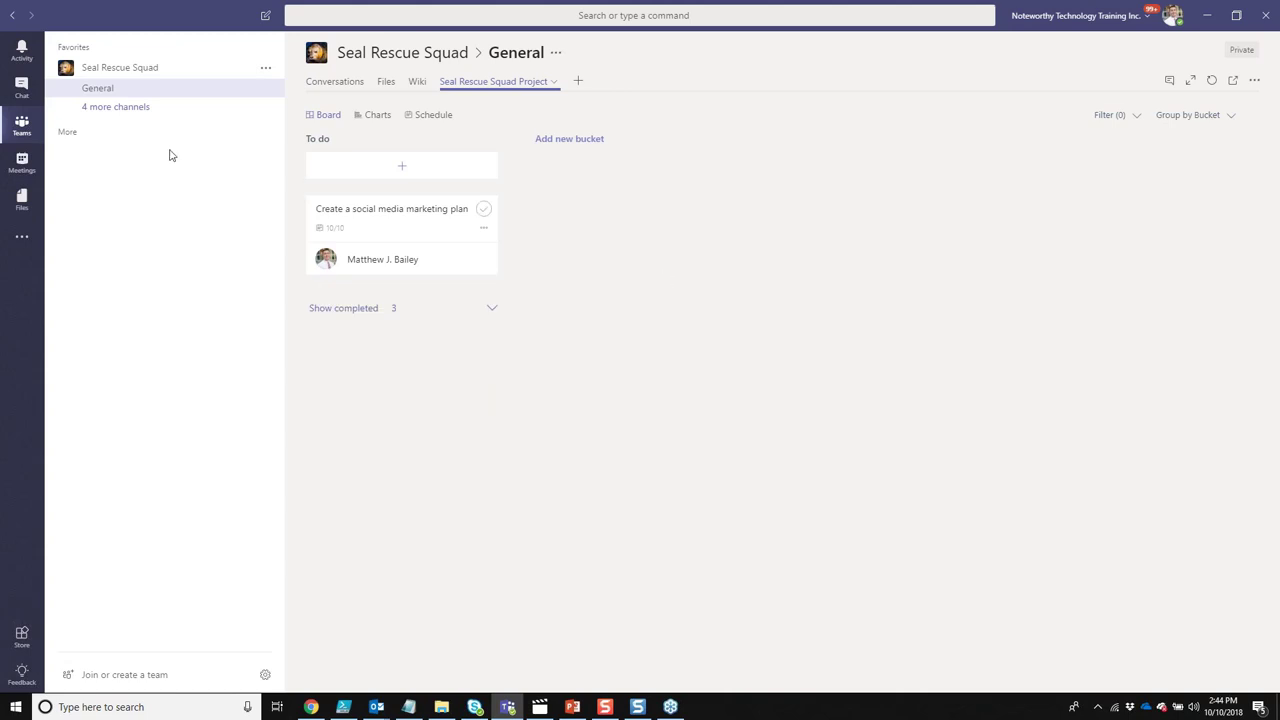
Step: Open the Marketing channel from the Seal Rescue Squad team's hidden channels and add it to the favorites
click(21, 125)
click(266, 70)
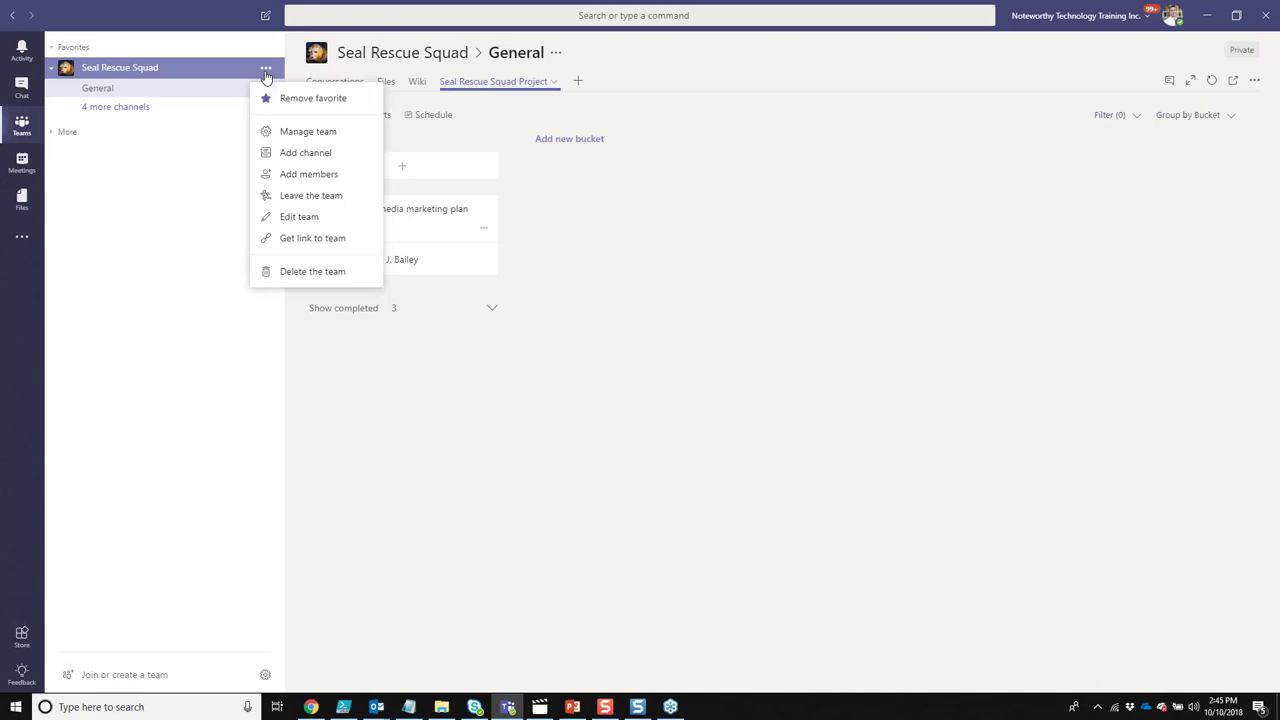
click(142, 115)
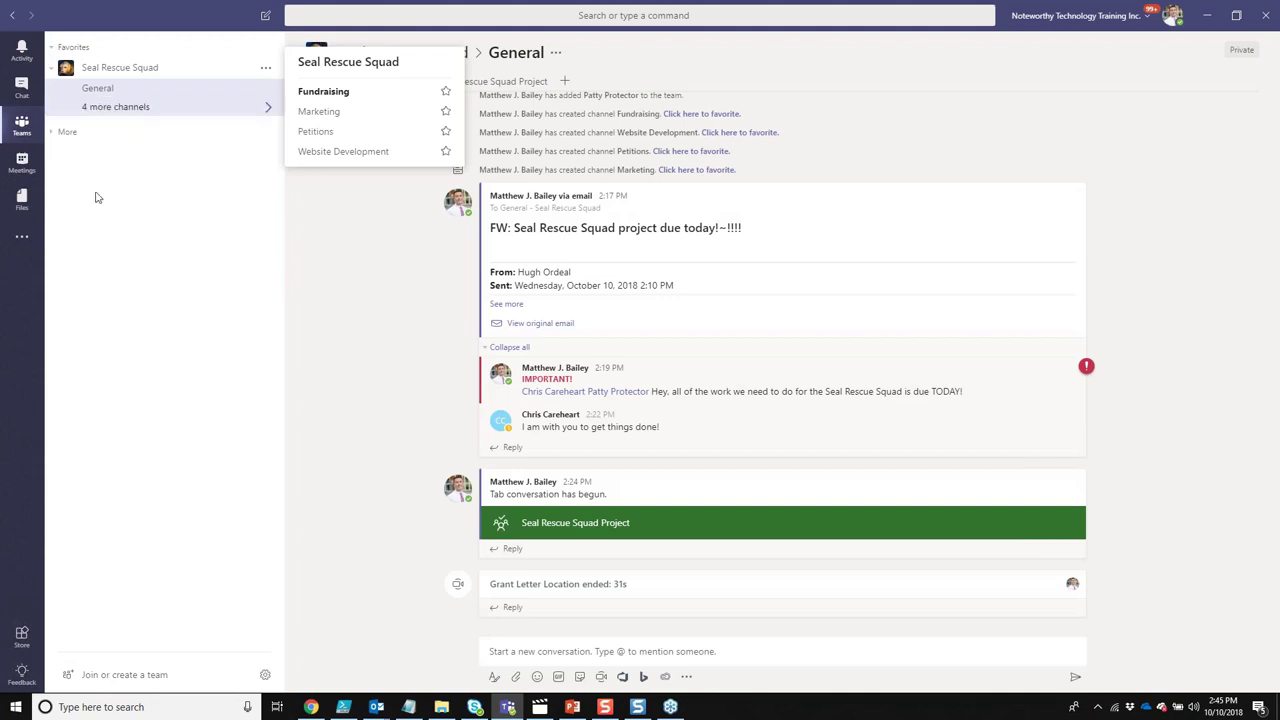
click(268, 107)
click(268, 107)
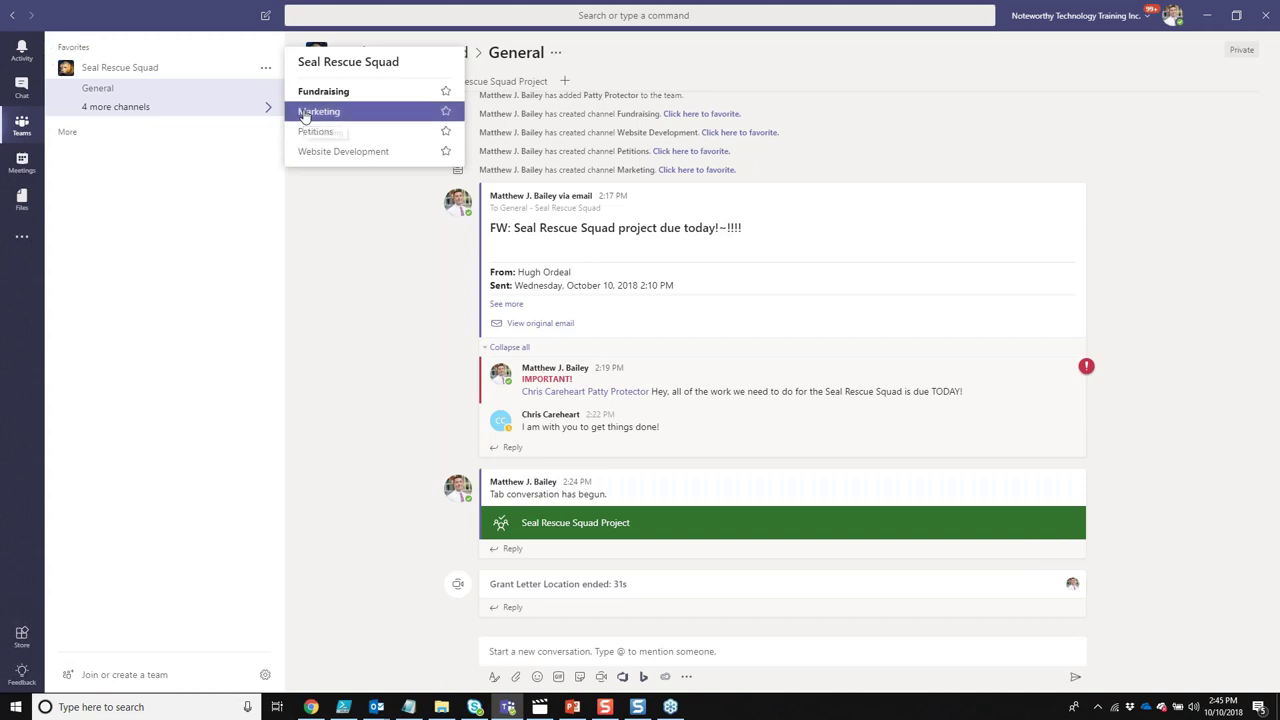
click(318, 111)
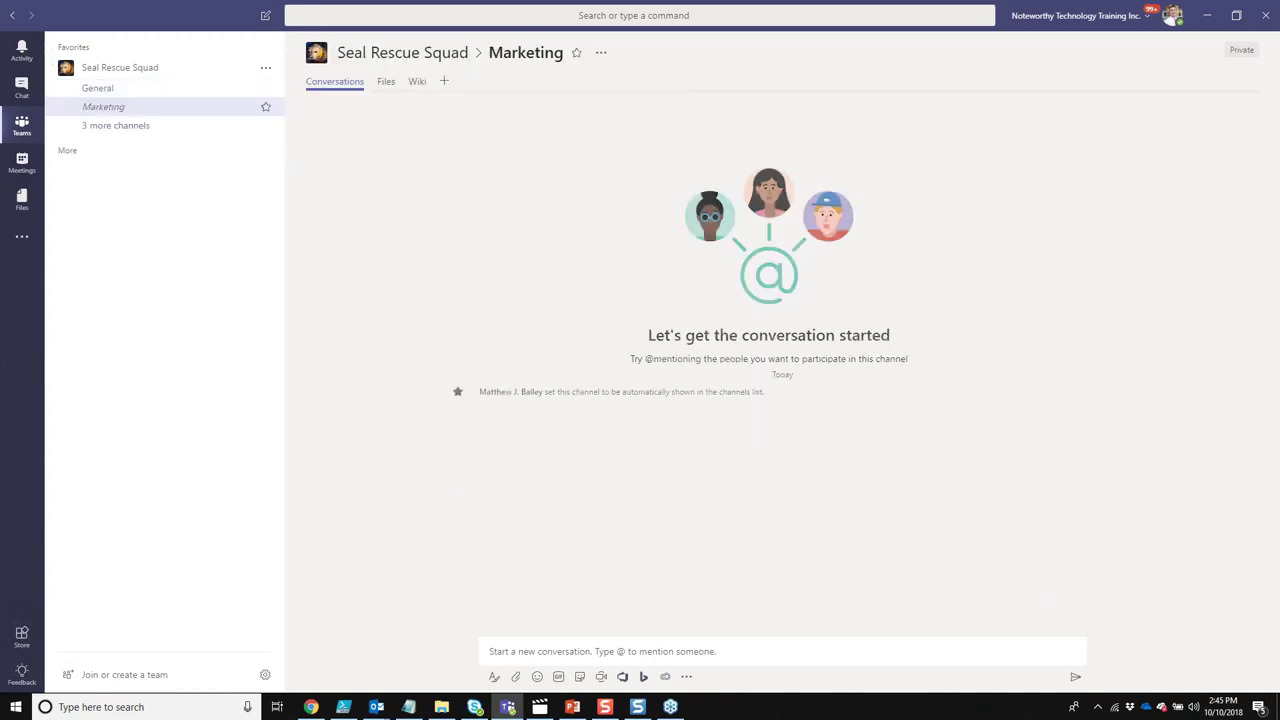
click(272, 109)
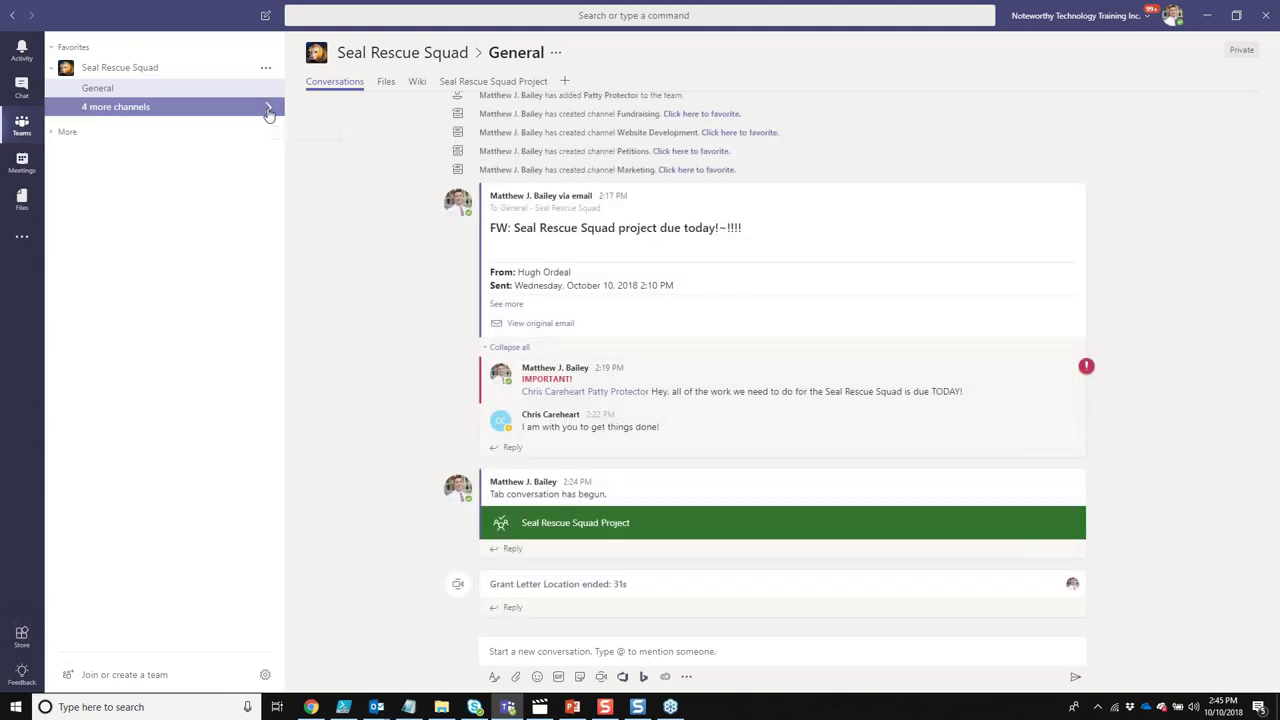
click(266, 107)
click(330, 112)
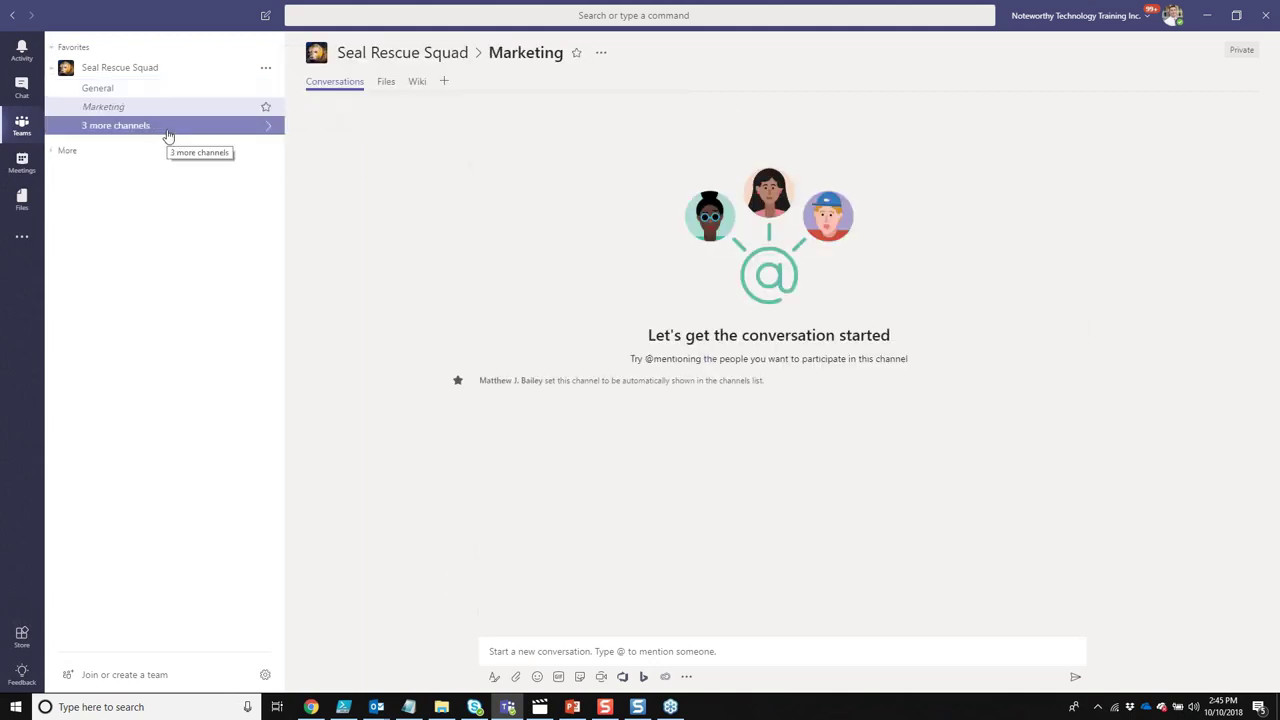
click(276, 110)
click(276, 110)
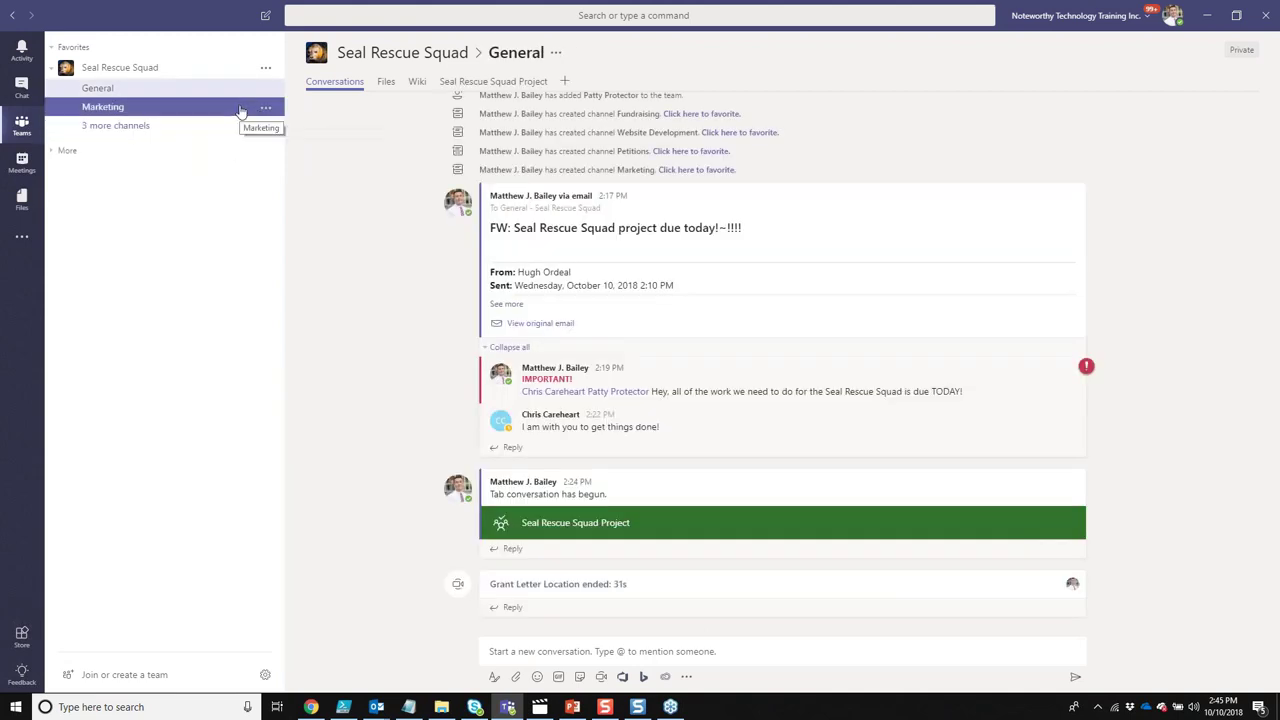
Step: Add the Twitter connector to the Marketing channel and install it for the team
click(266, 108)
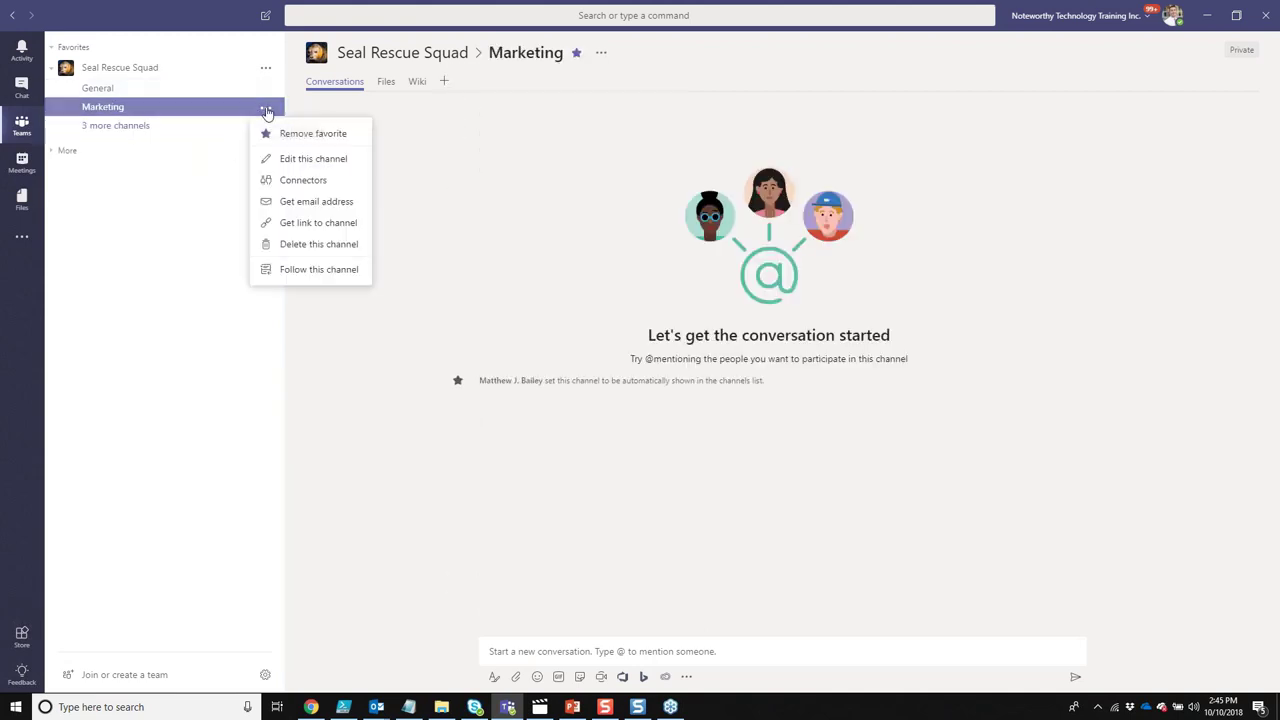
click(306, 182)
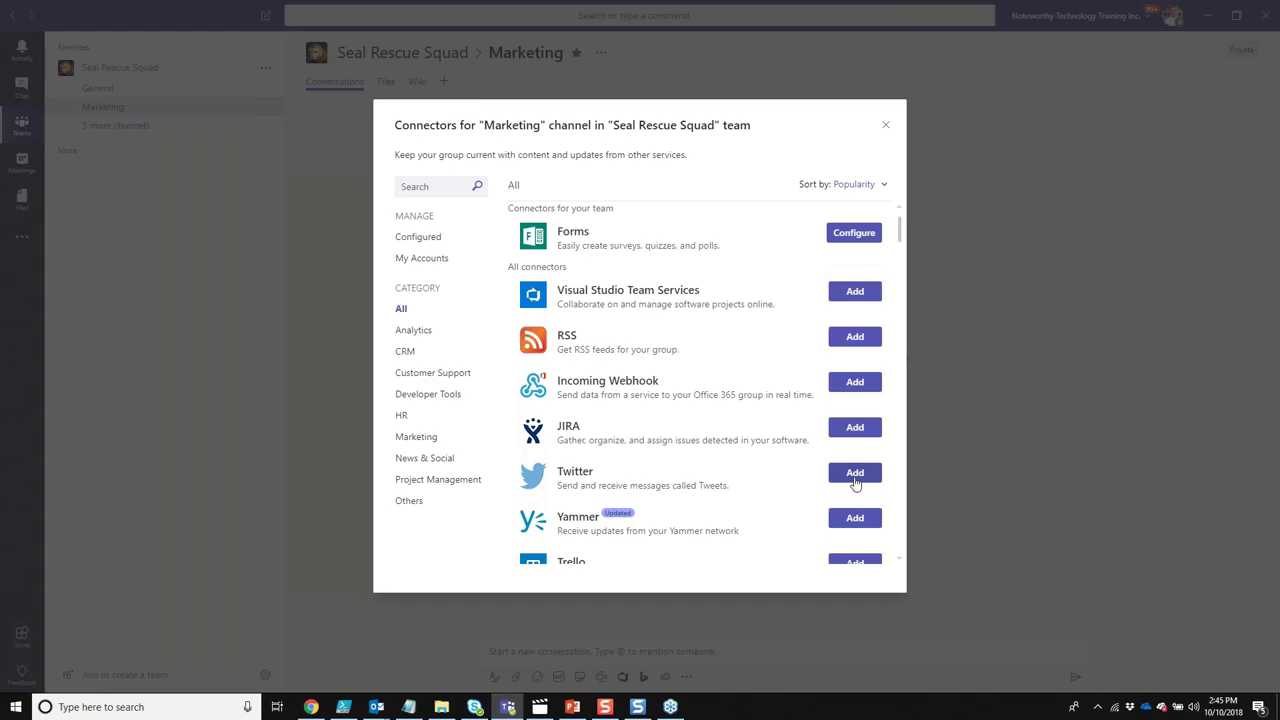
click(855, 480)
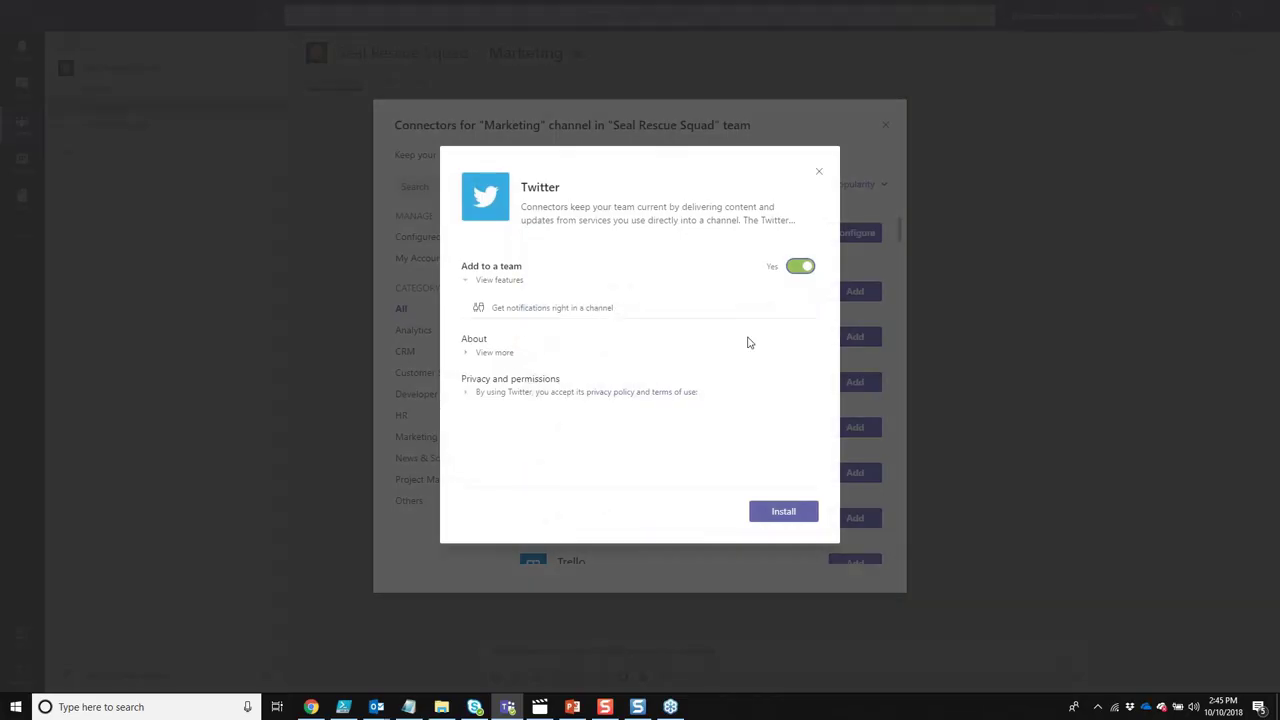
click(784, 513)
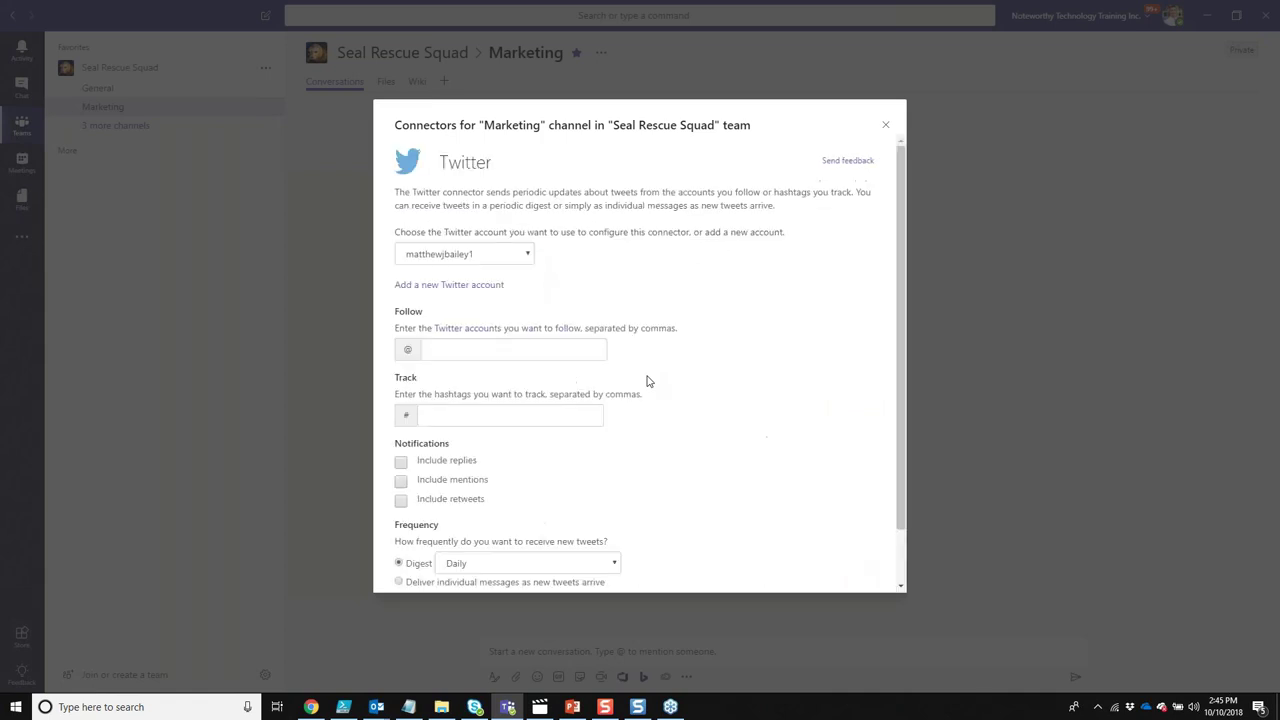
Step: Configure the Twitter connector to follow MicrosoftTeams, track the hashtag sealrescuesquad, and include replies, mentions and retweets
click(476, 348)
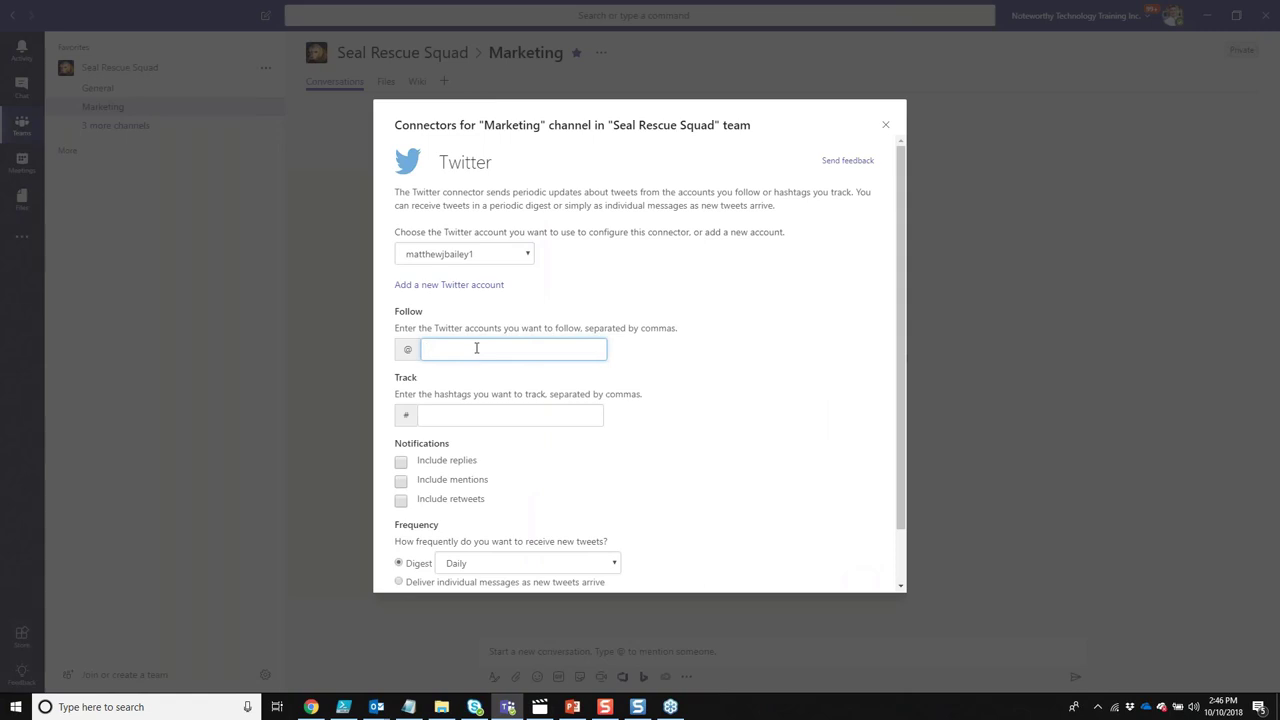
text(MicrossoftTeams)
click(464, 414)
text(sealre)
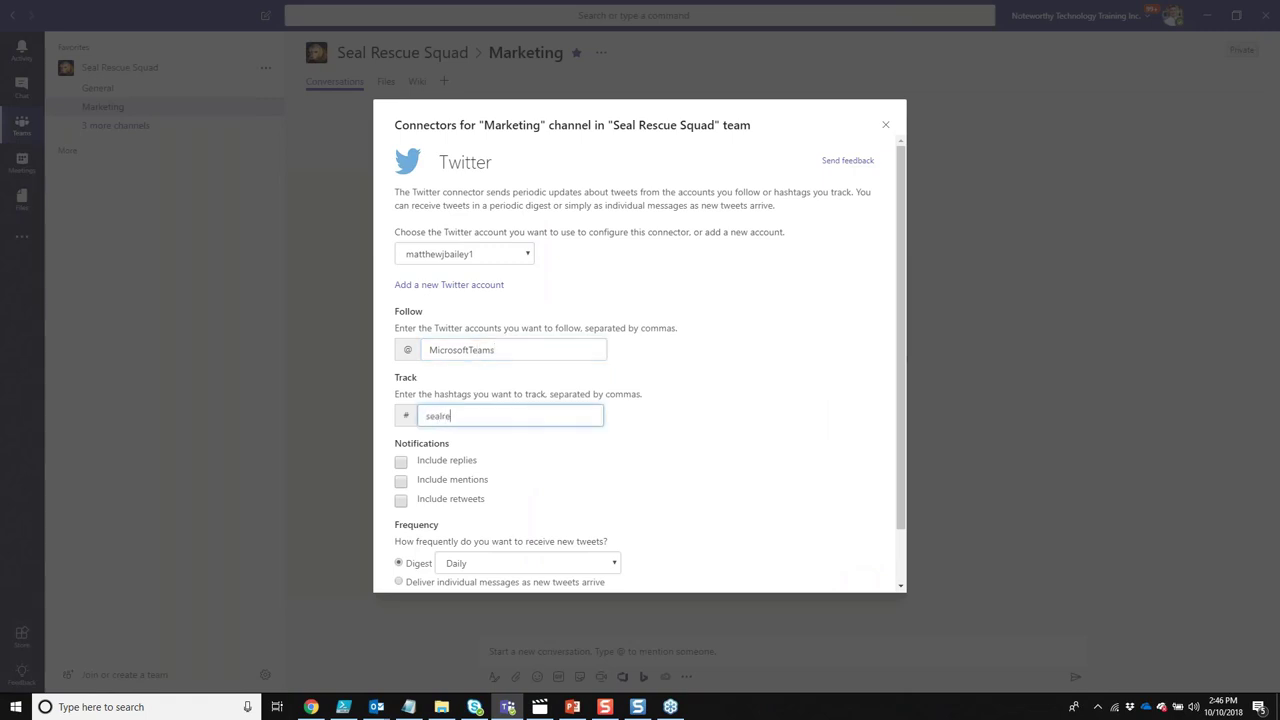
text(scuesquad)
click(400, 462)
click(400, 481)
click(400, 500)
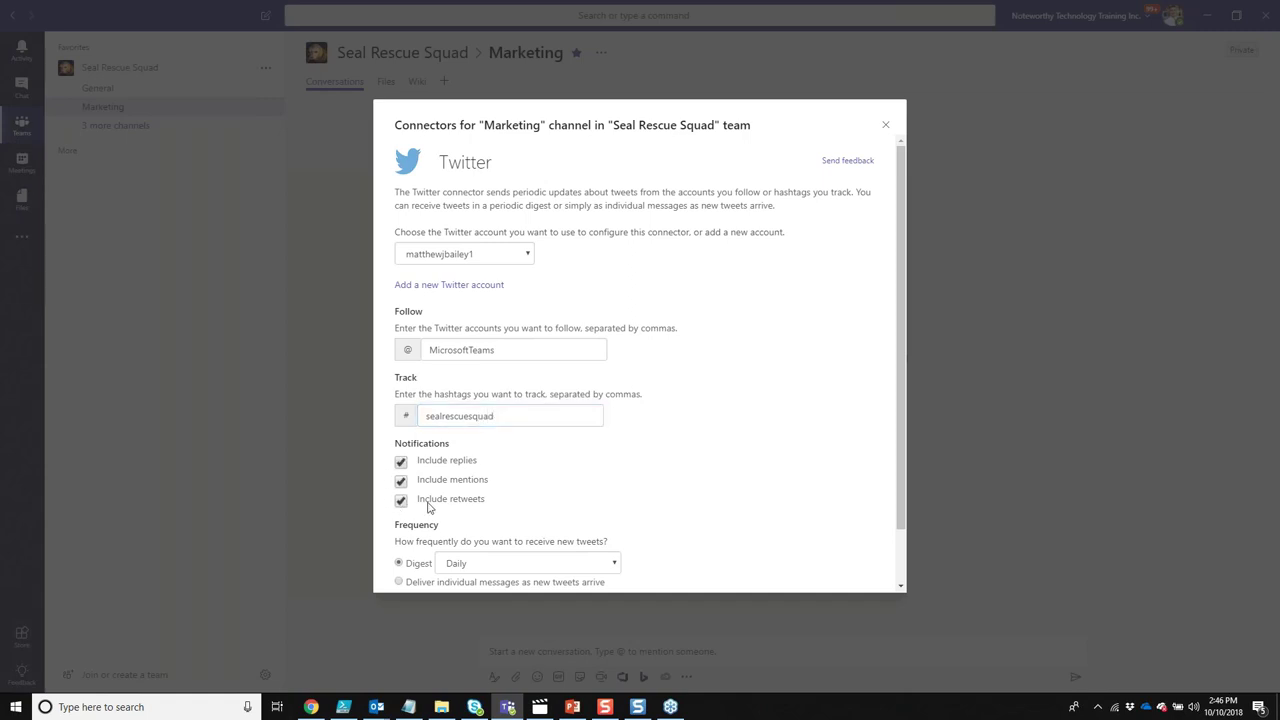
Step: Set the Twitter connector's digest frequency to every 15 minutes
drag(901, 408, 896, 464)
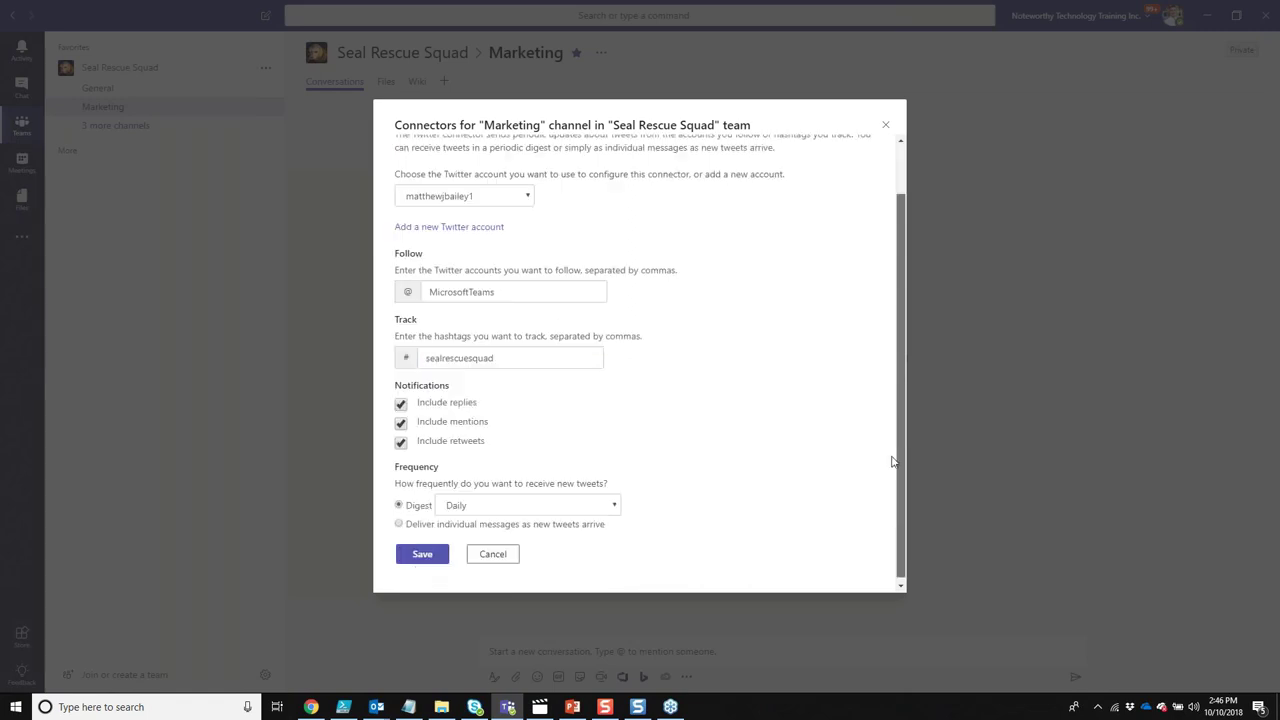
click(613, 505)
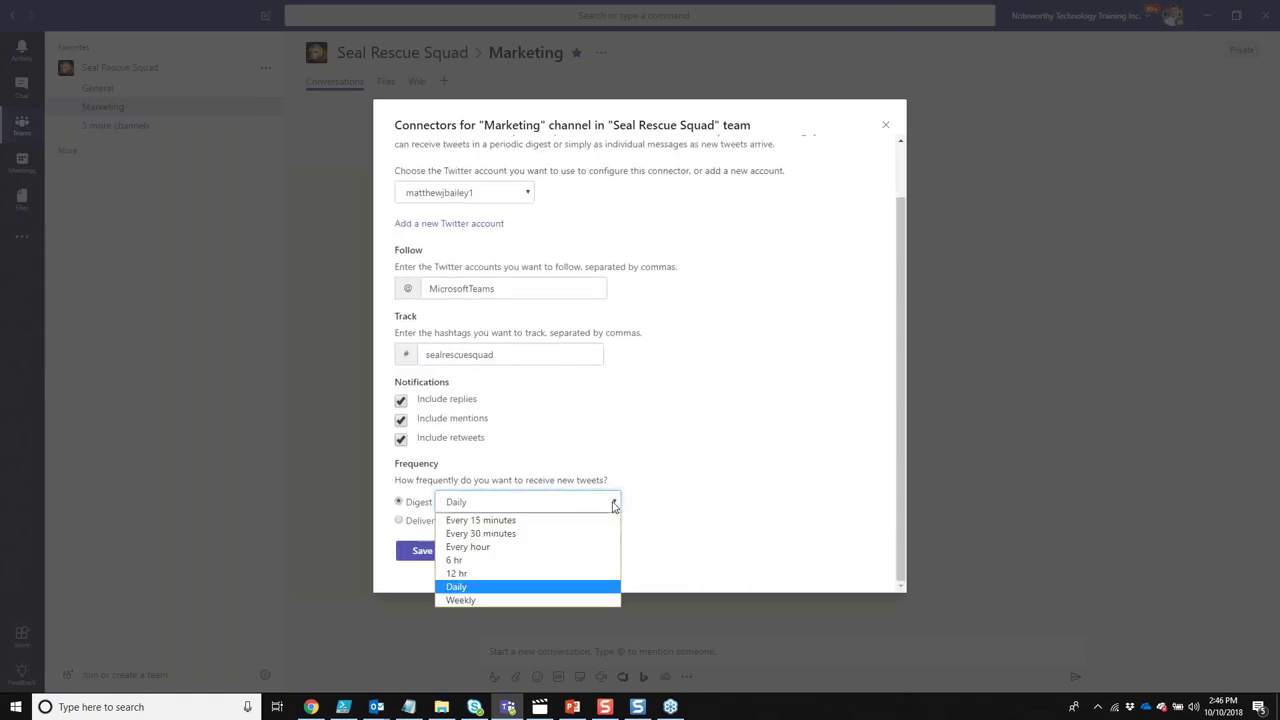
click(566, 521)
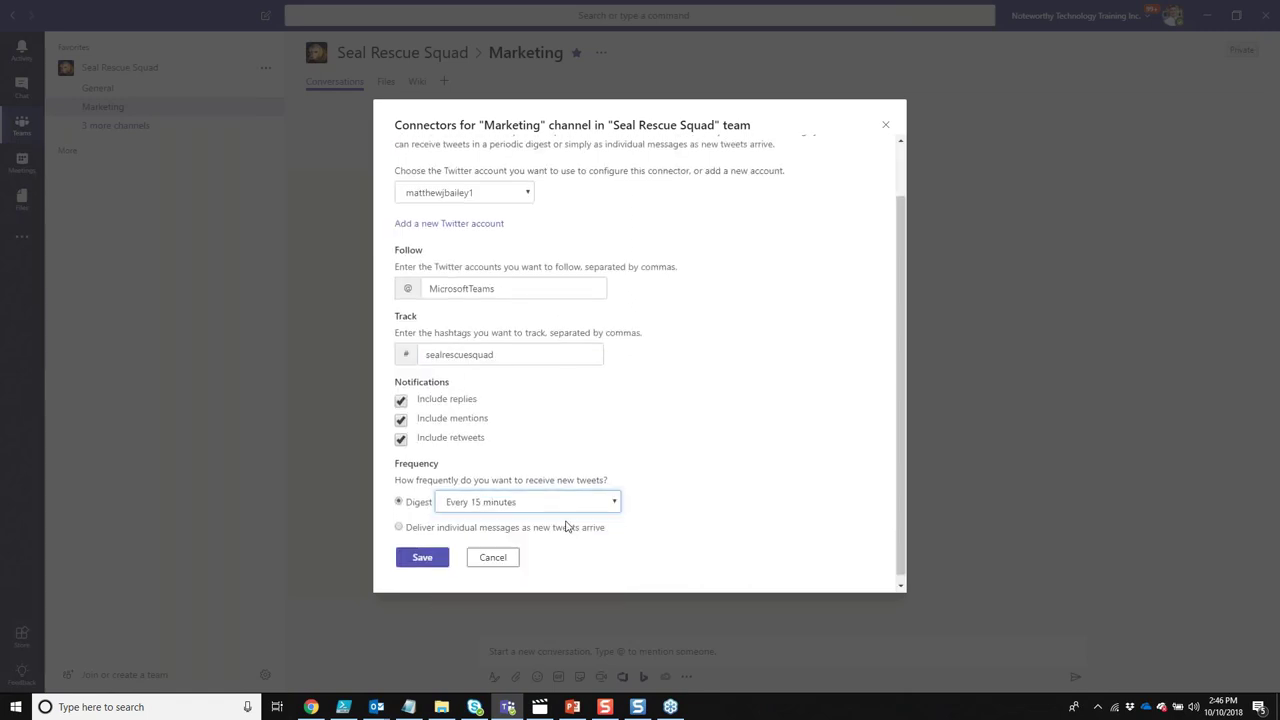
click(609, 502)
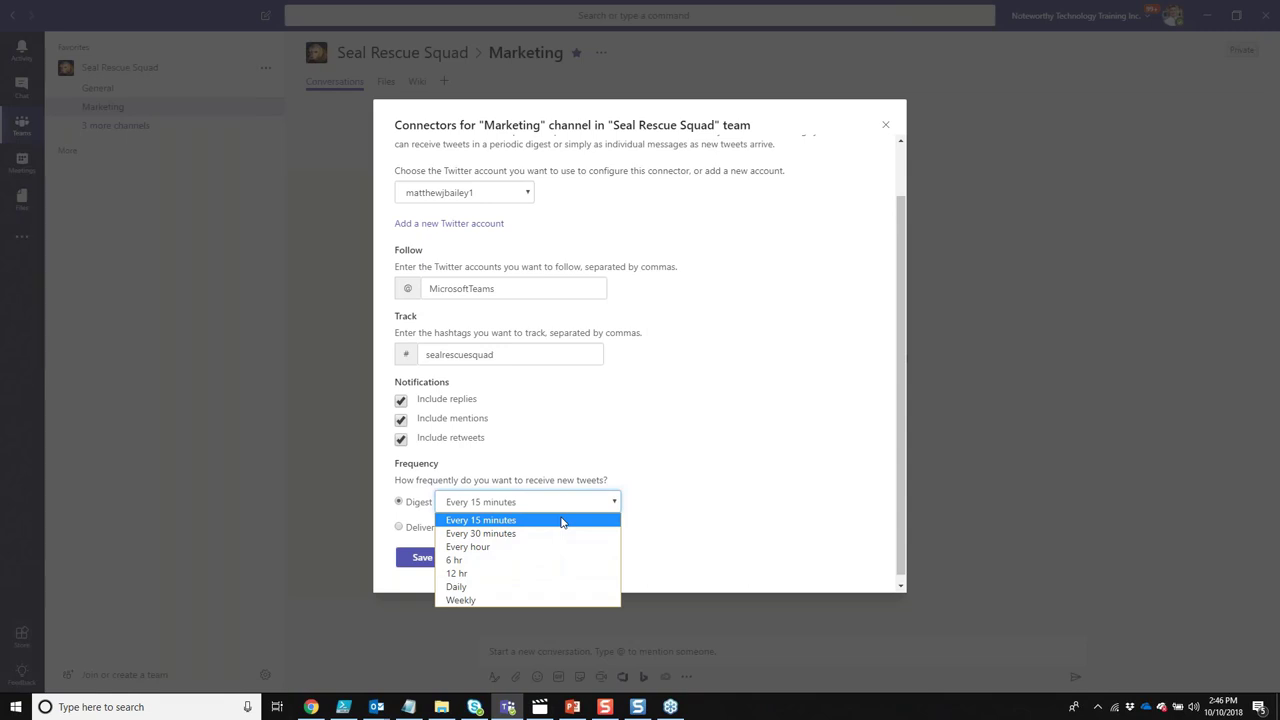
click(562, 522)
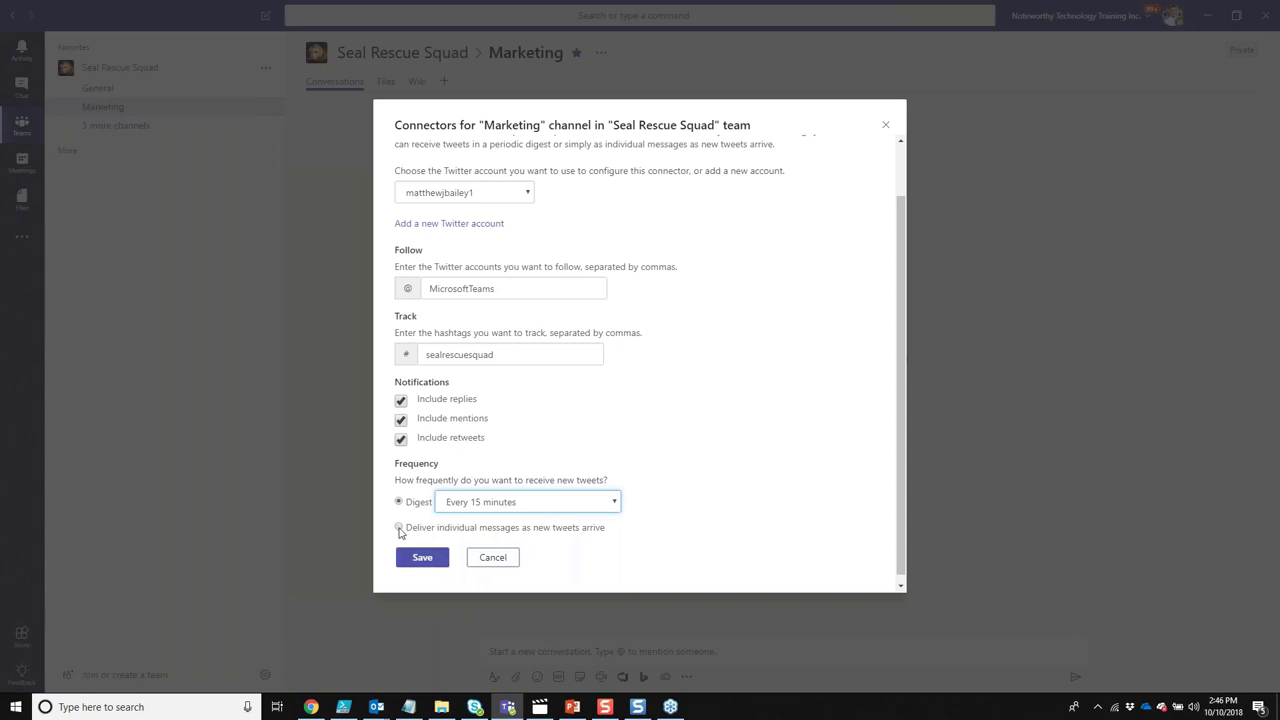
Step: Choose to deliver individual messages as new tweets arrive, save the Twitter connector and close the connectors dialog
click(399, 528)
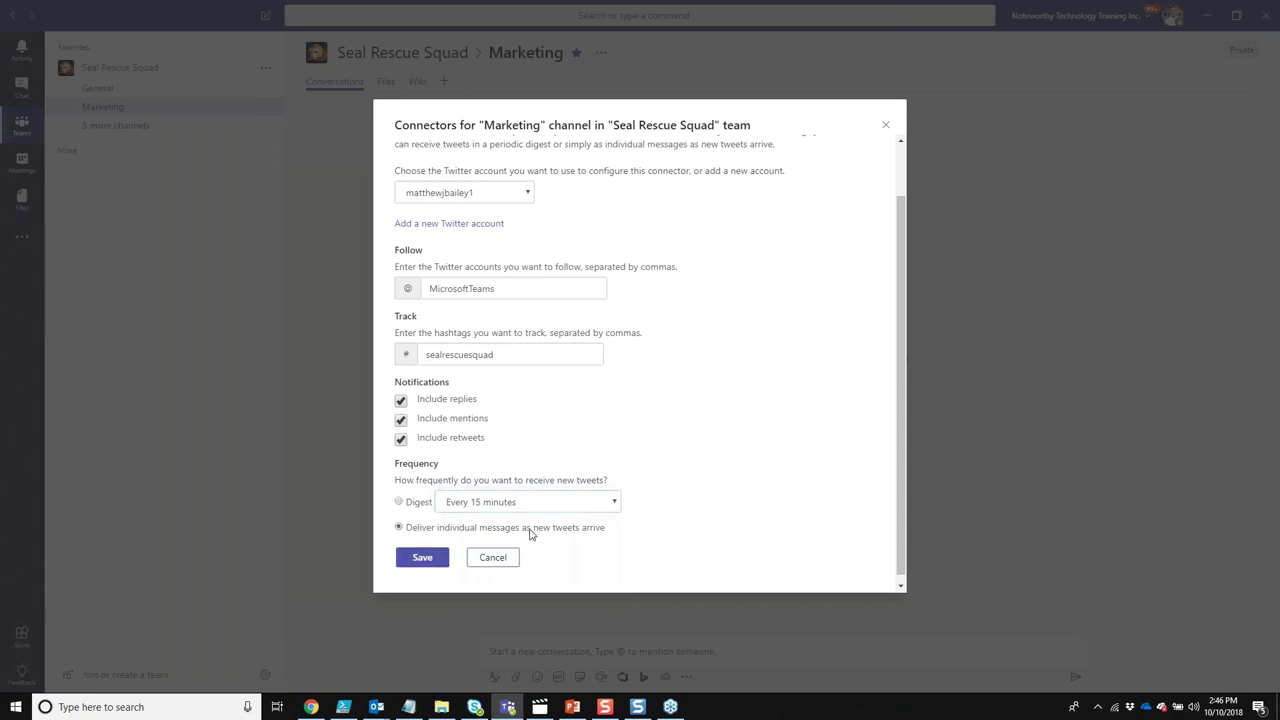
click(422, 558)
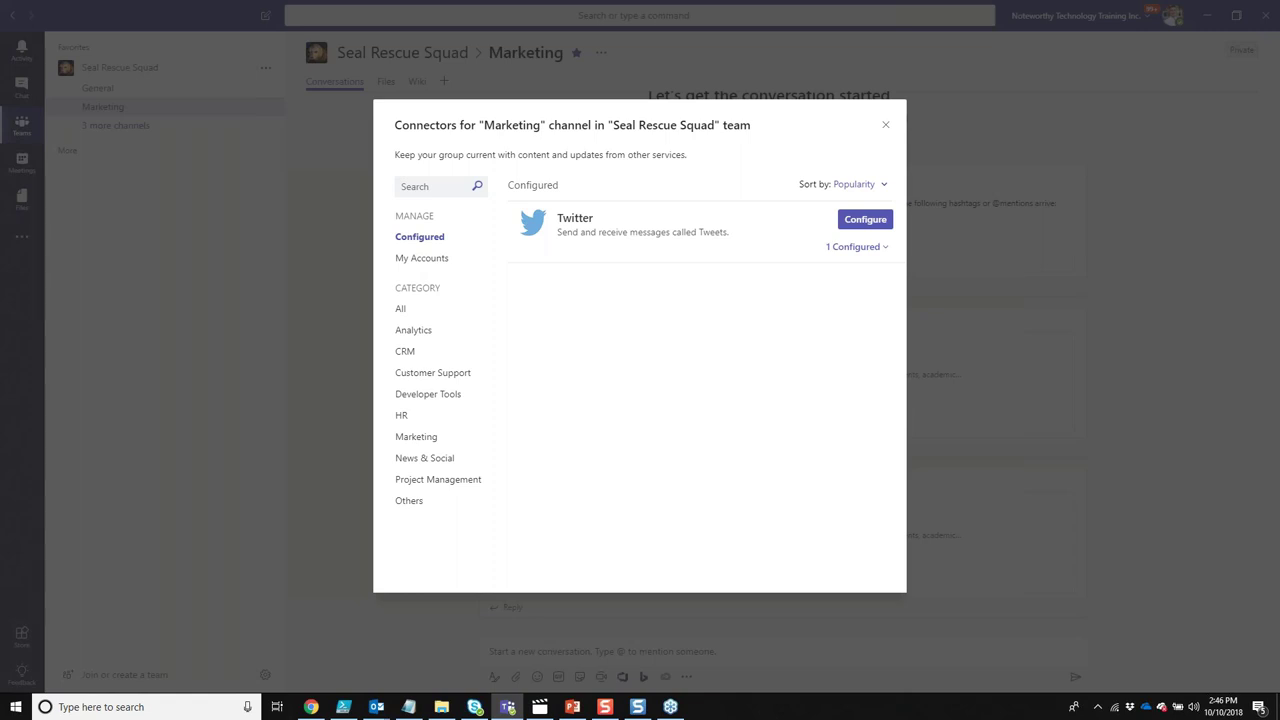
click(886, 127)
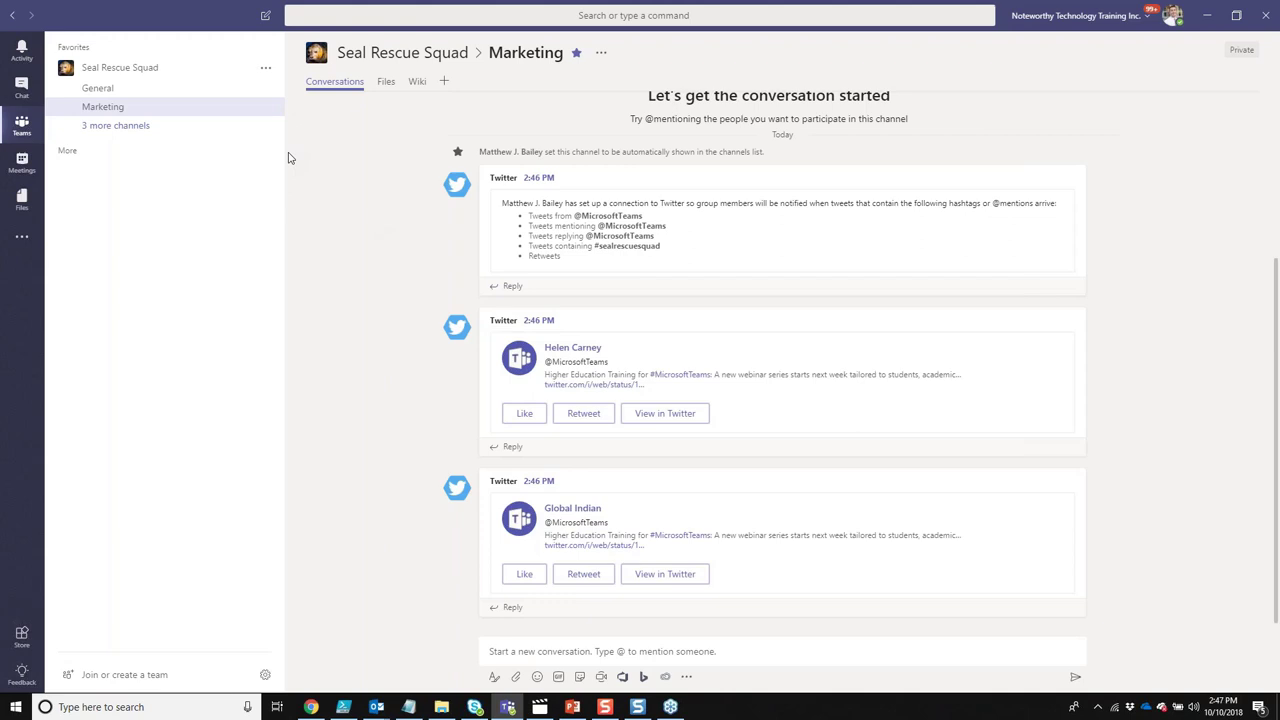
Step: Set the status to do not disturb with the /dnd command
click(607, 17)
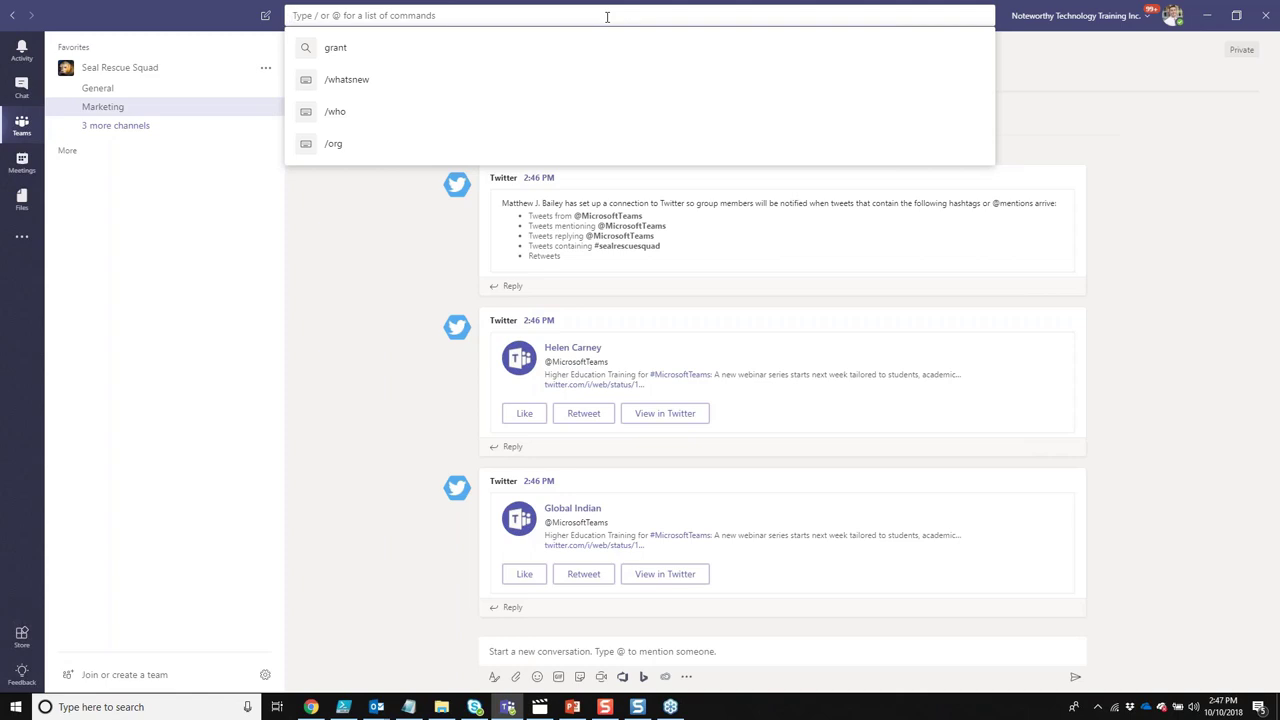
text(/)
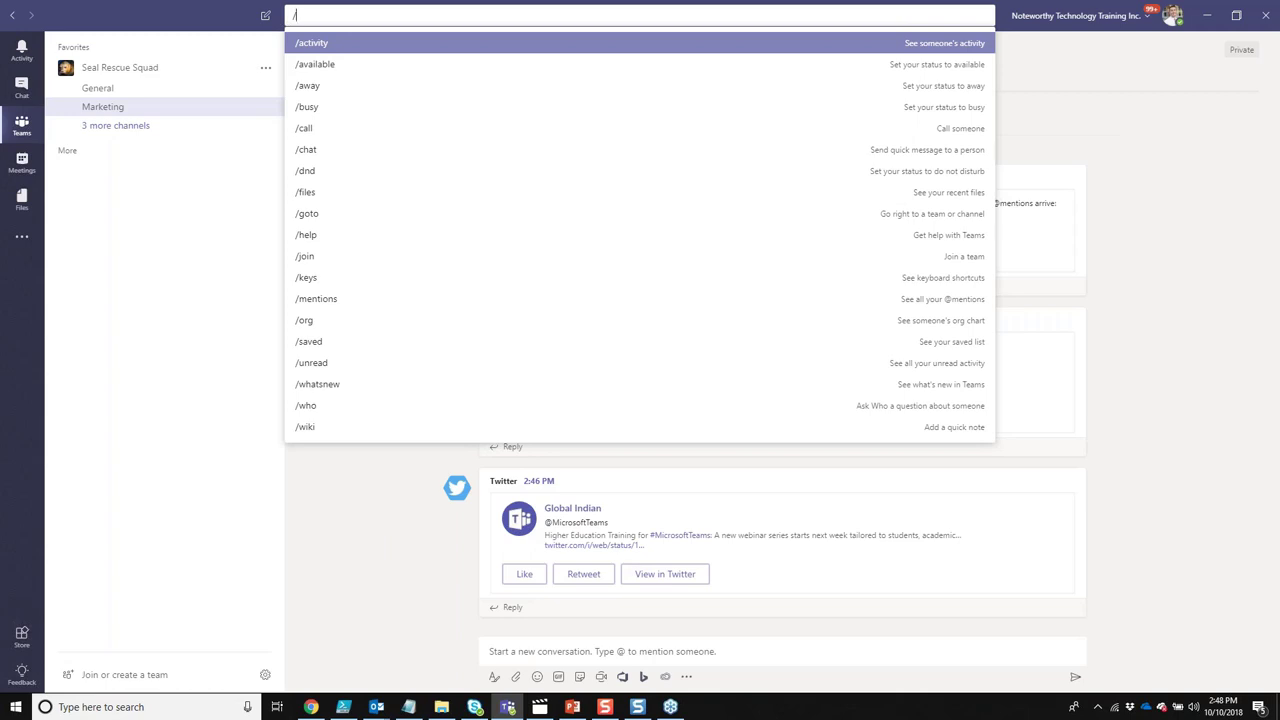
text(dnd)
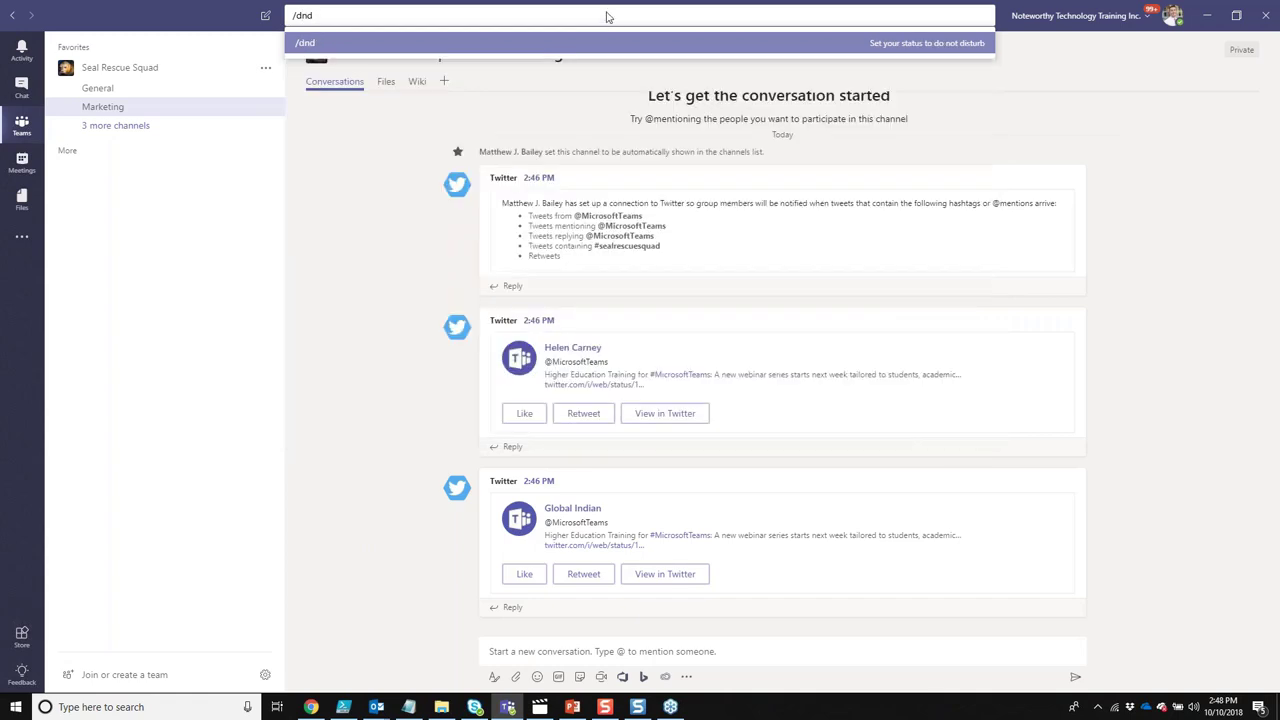
key(Return)
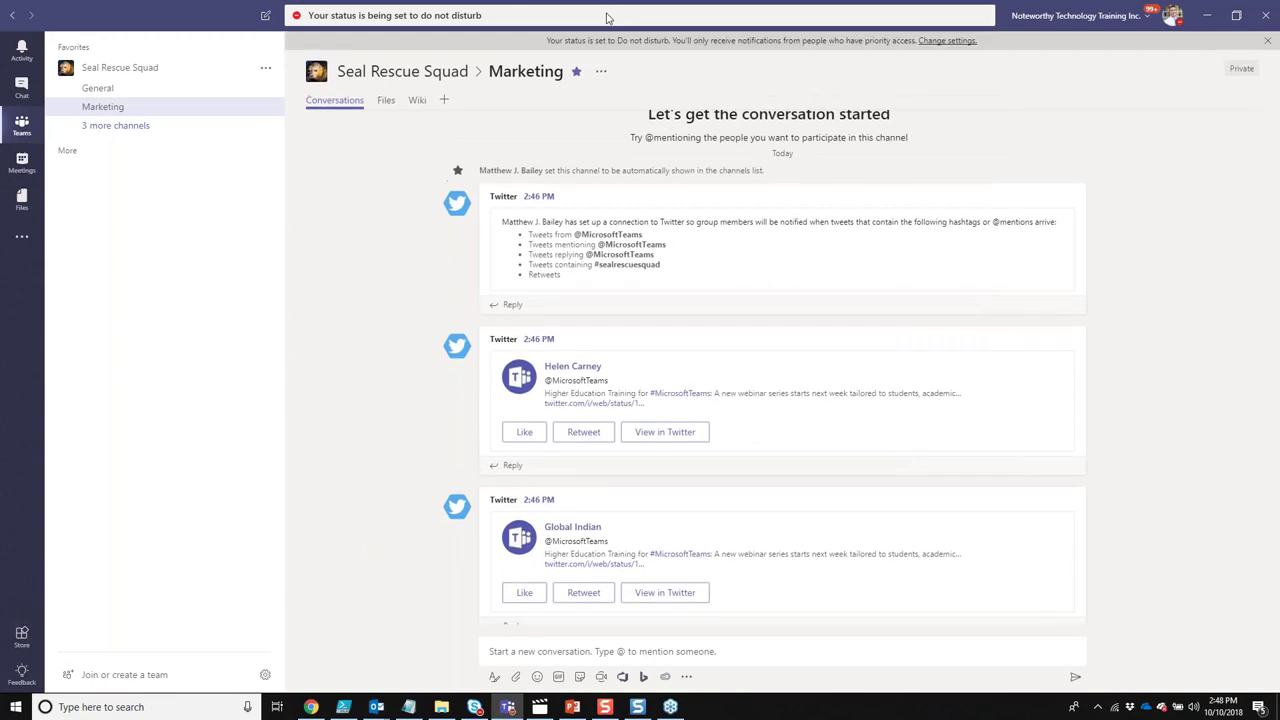
Step: Look up a colleague by first name with the /who command and check who works with that person
click(515, 18)
text(/)
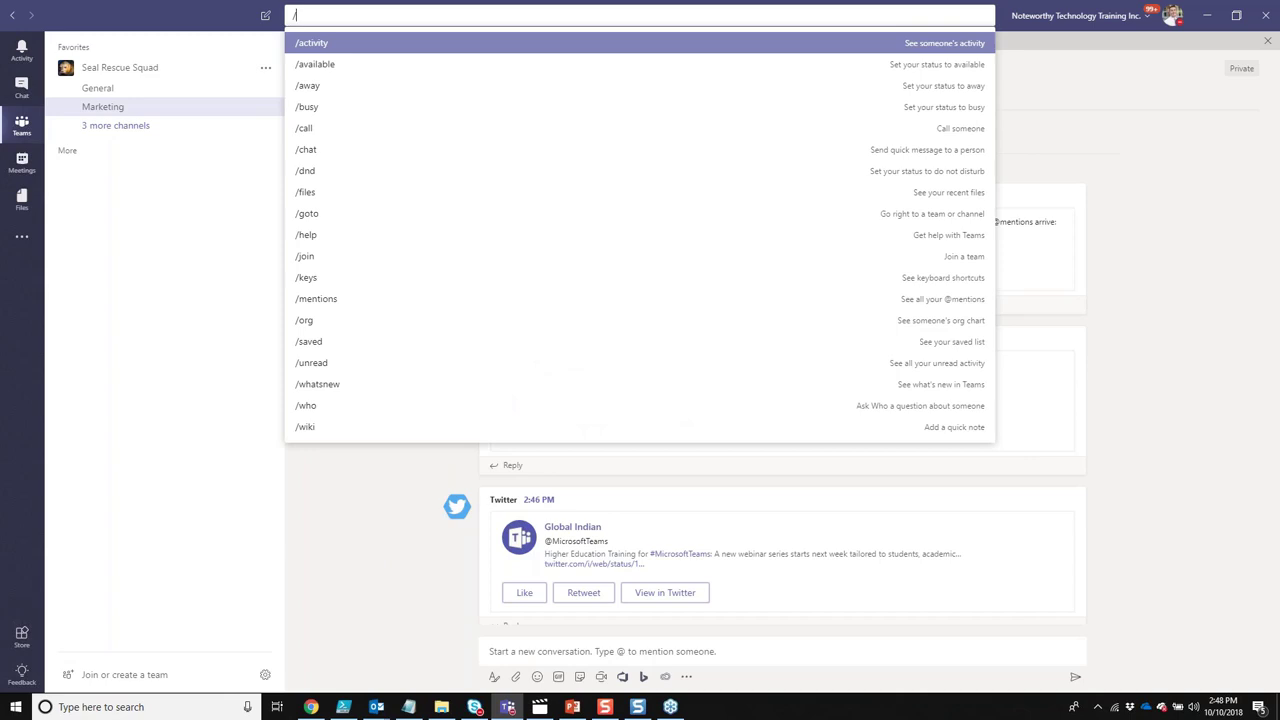
click(307, 407)
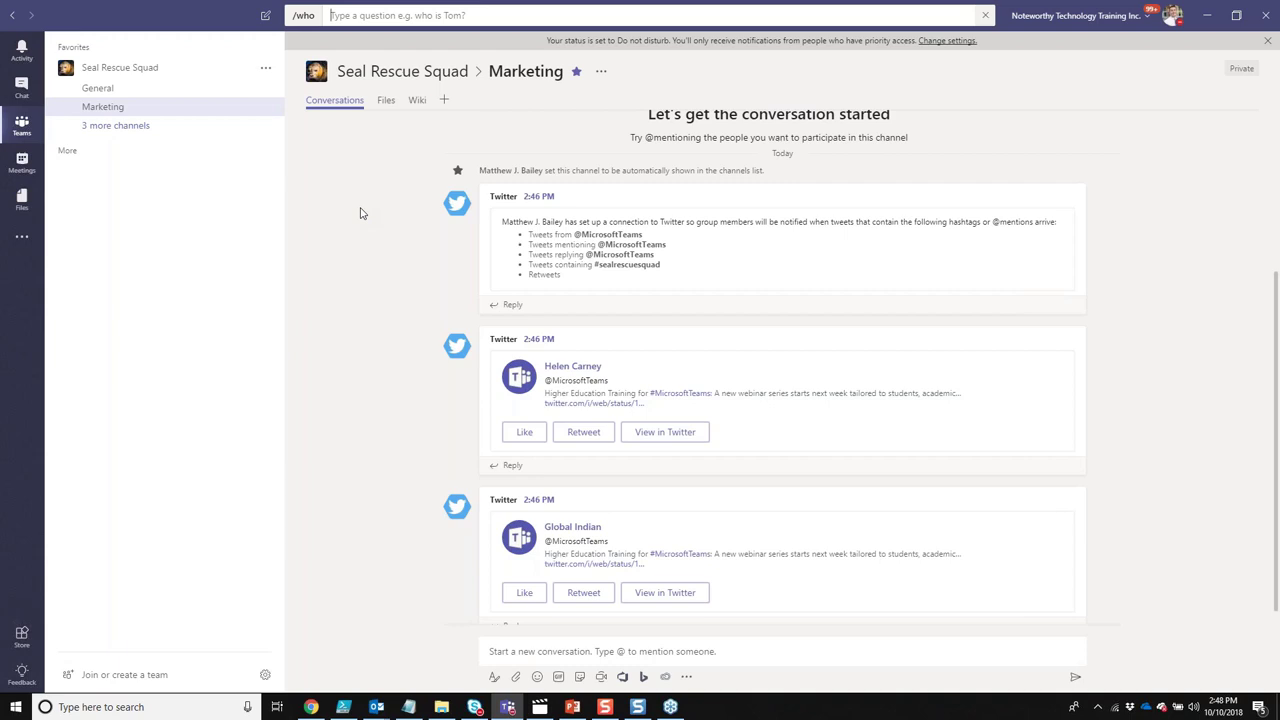
text(meliissa)
key(Return)
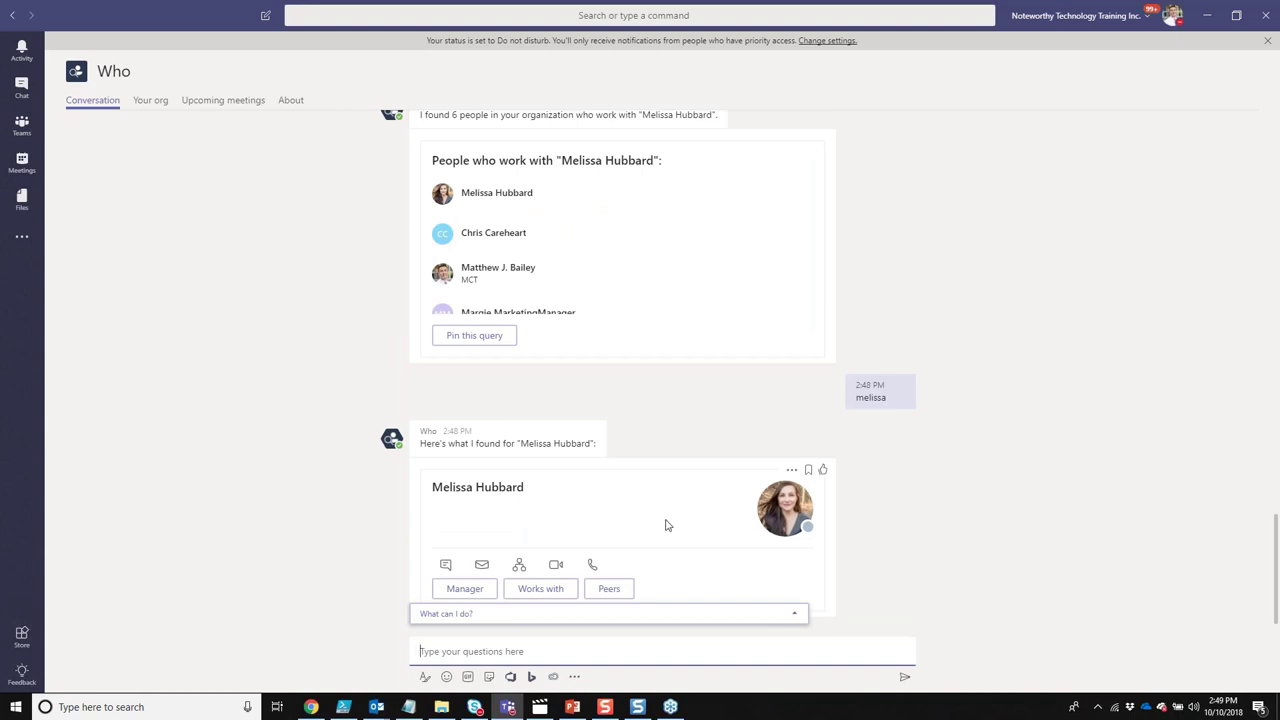
click(536, 590)
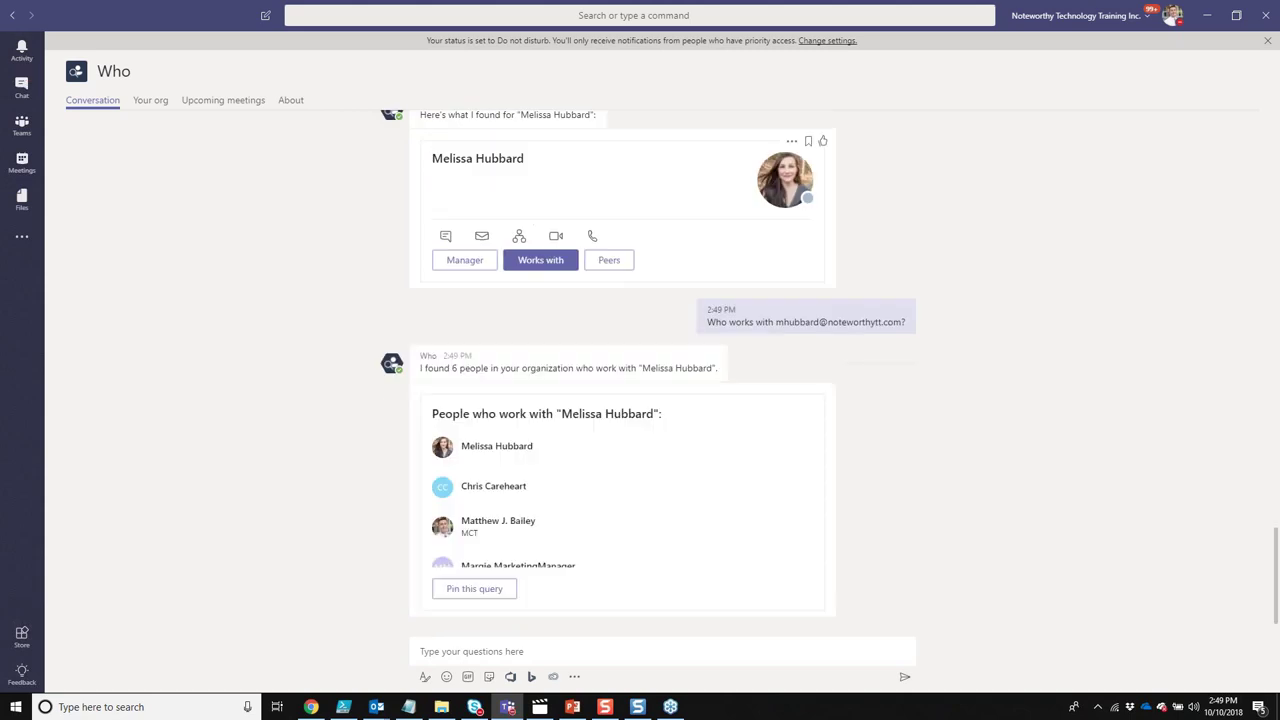
click(571, 566)
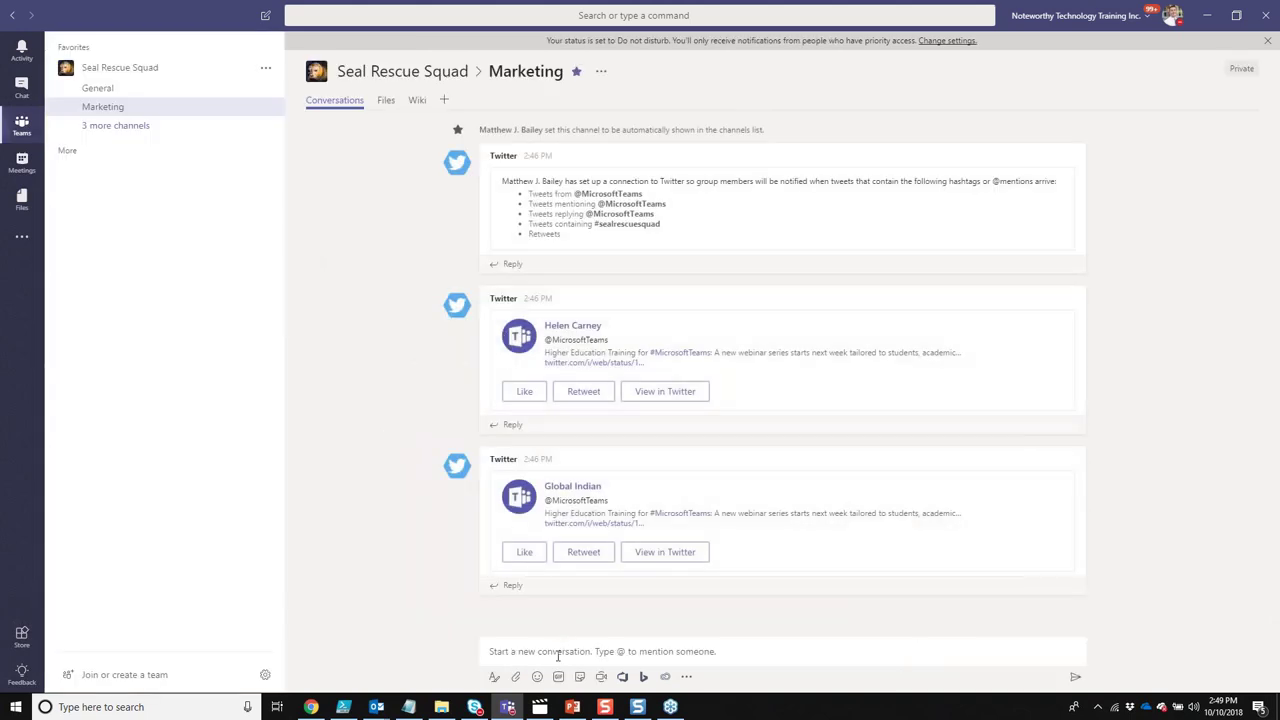
click(558, 655)
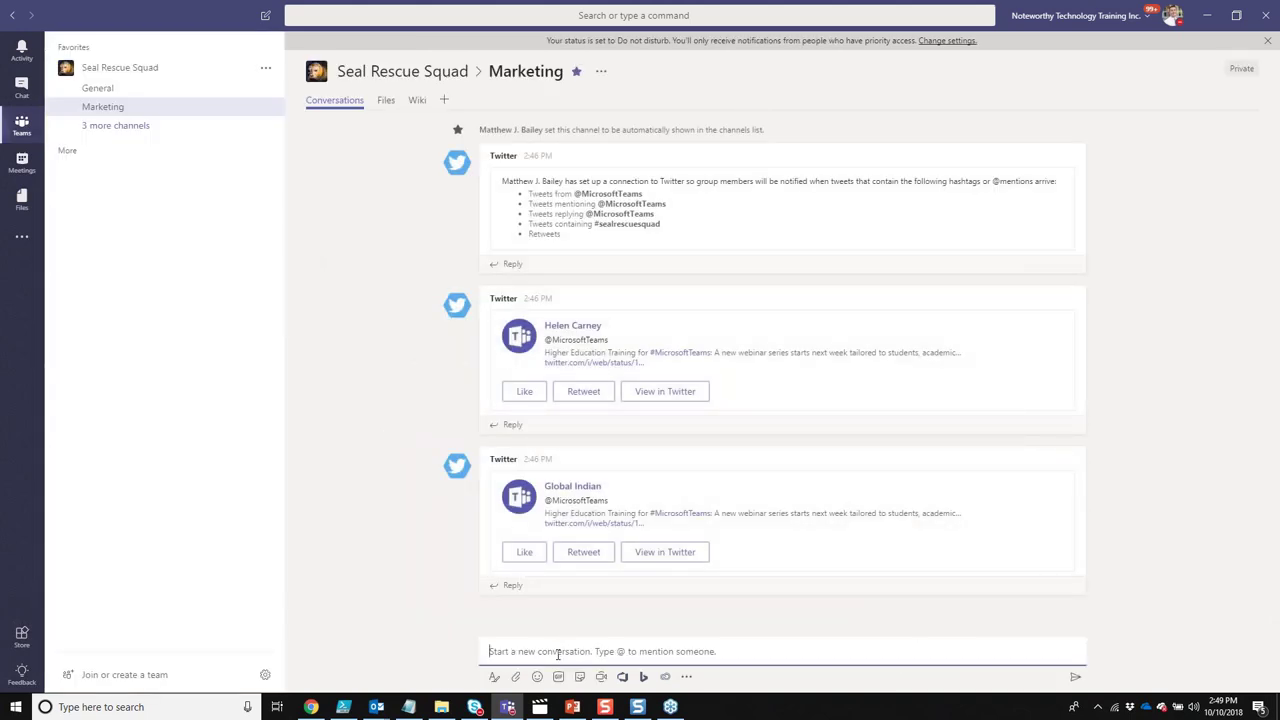
text(@)
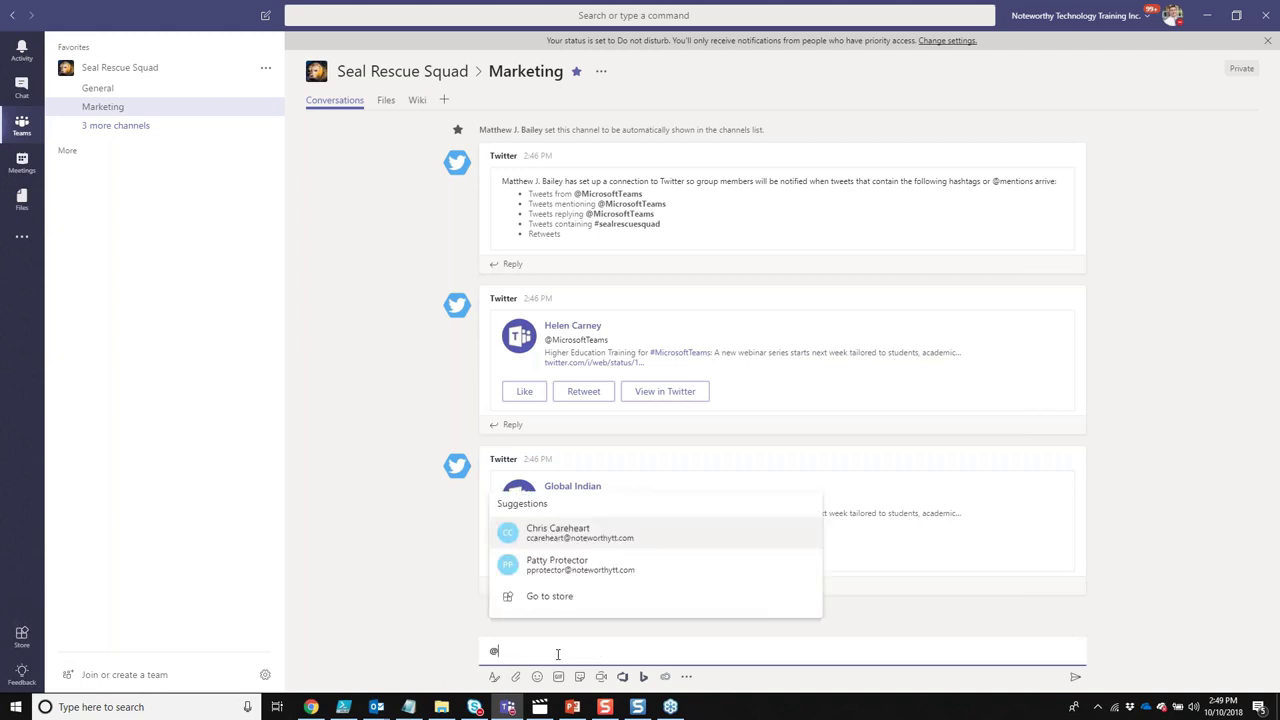
text(mar)
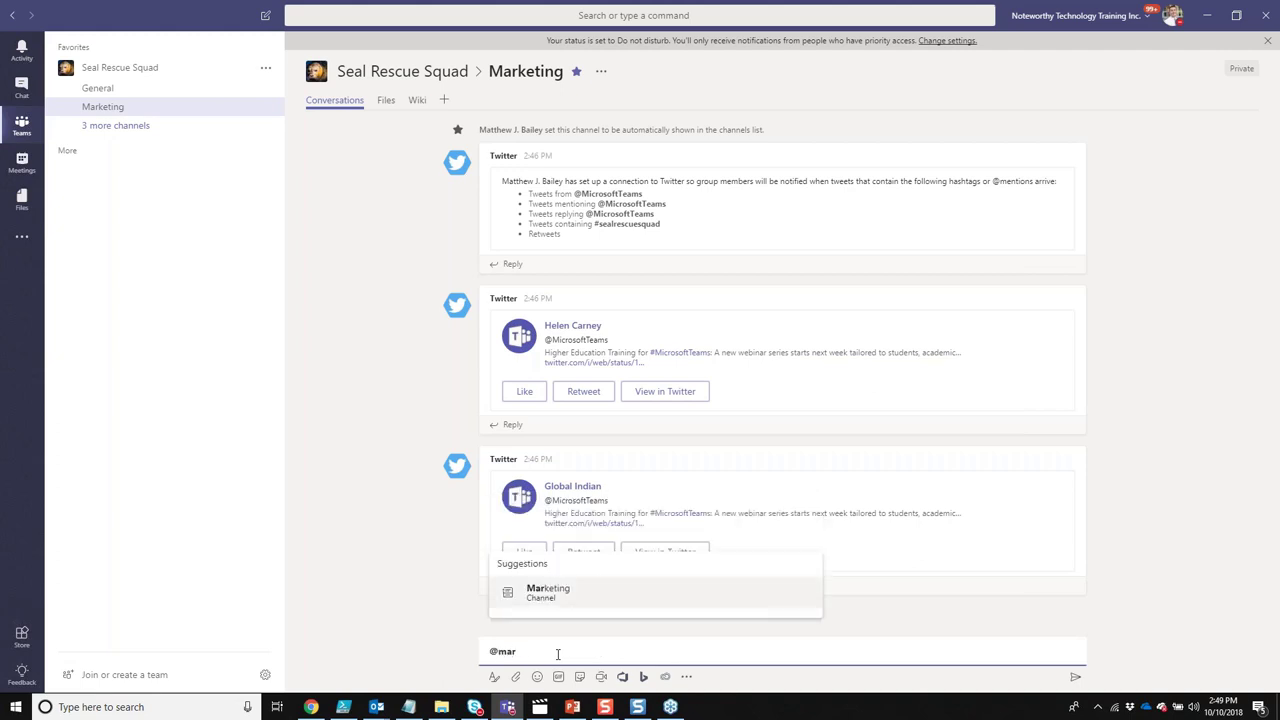
key(BackSpace)
key(BackSpace)
key(BackSpace)
key(BackSpace)
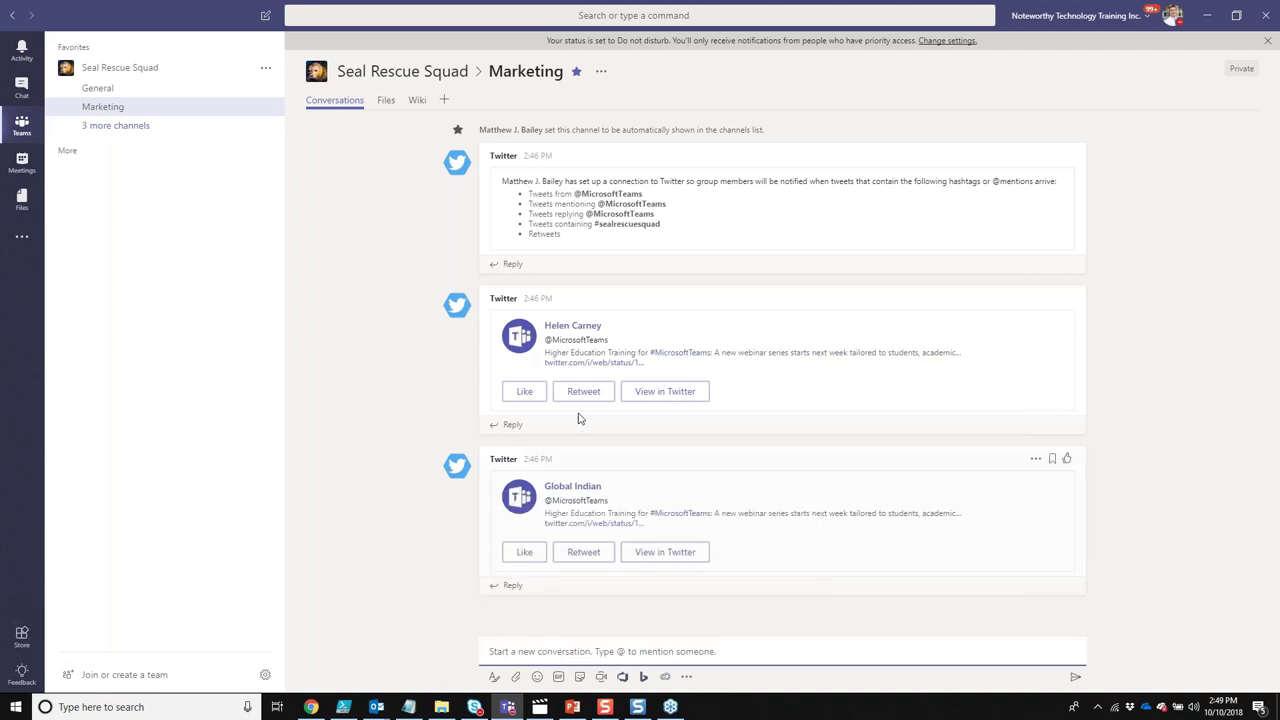
Step: Add the marketing manager as a member of the Seal Rescue Squad team
click(601, 71)
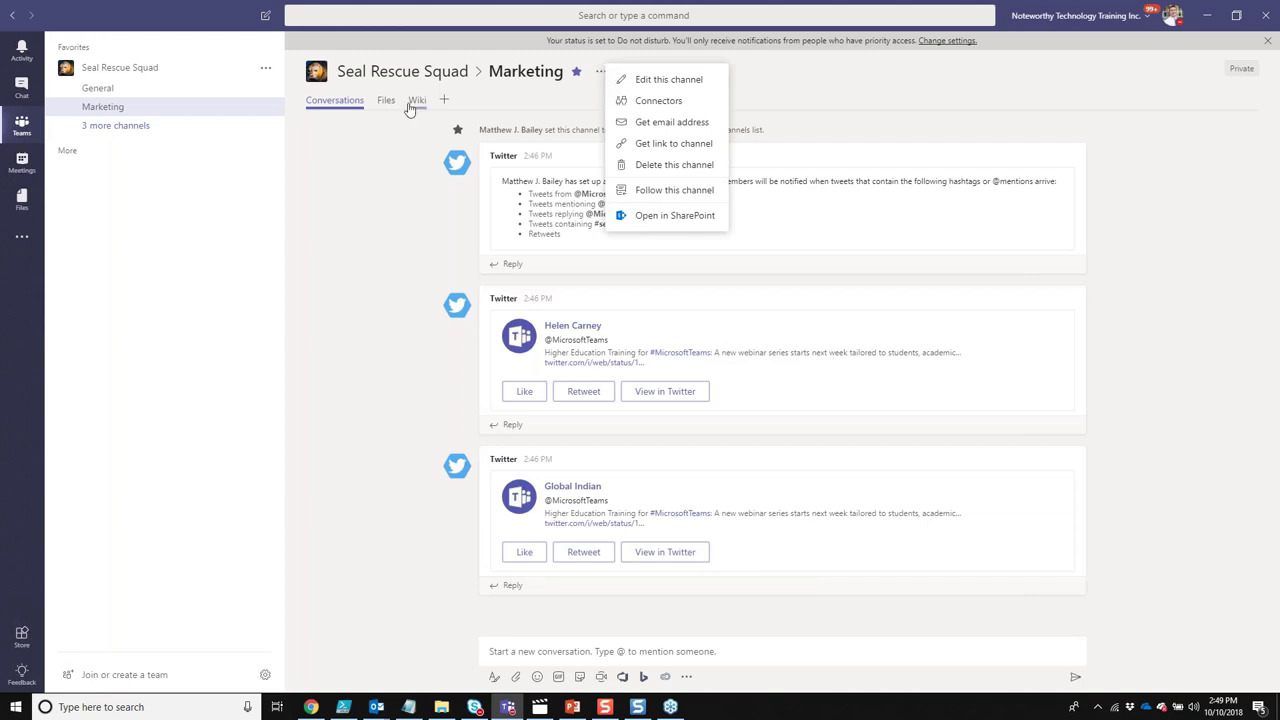
click(265, 70)
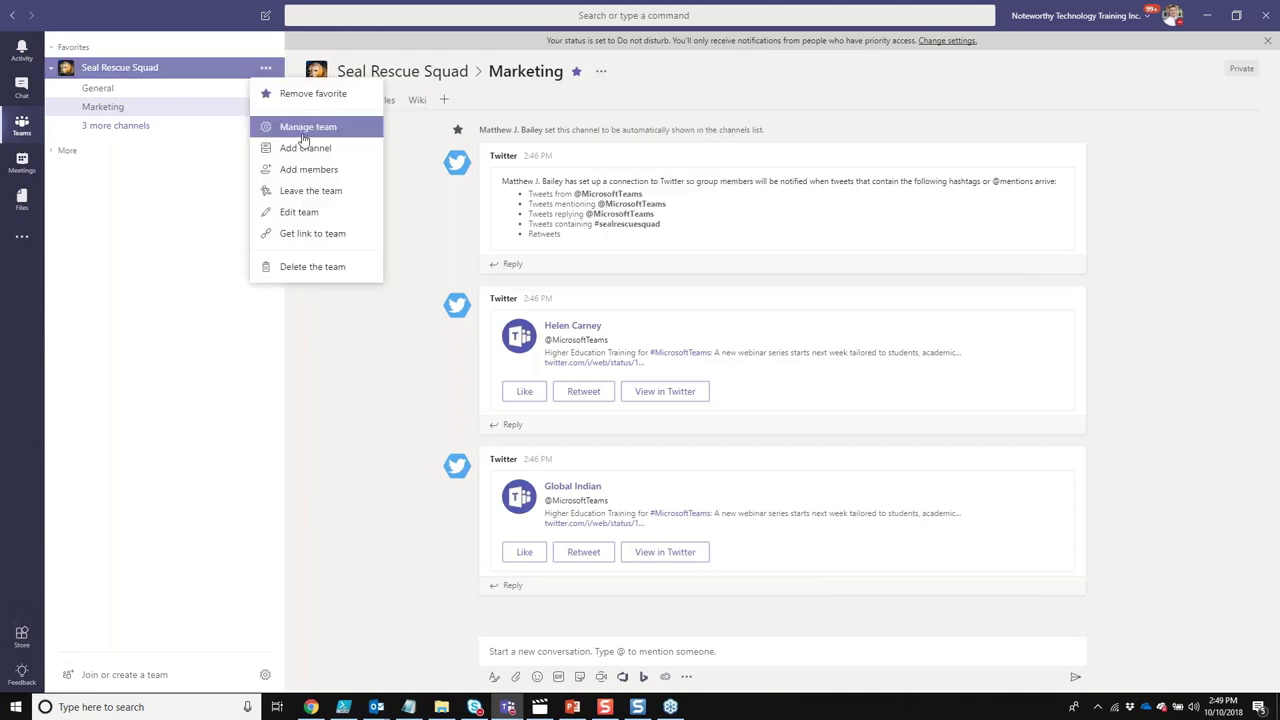
click(307, 165)
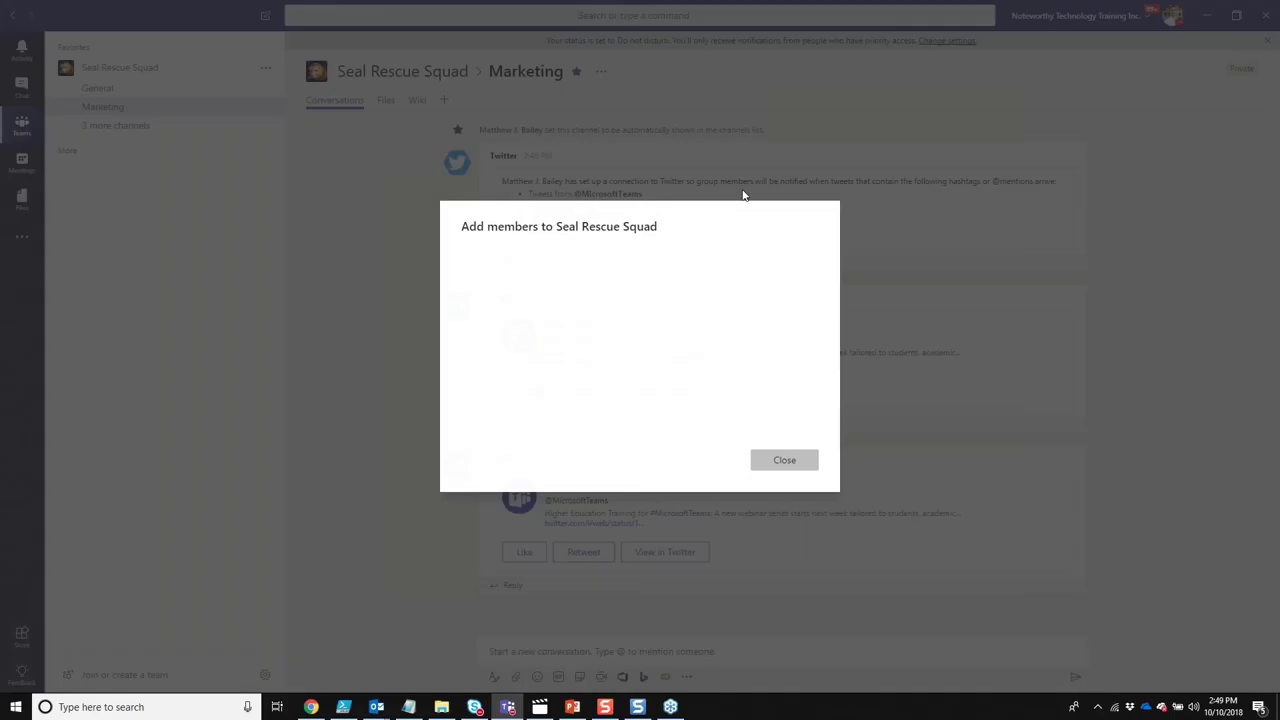
text(Mark)
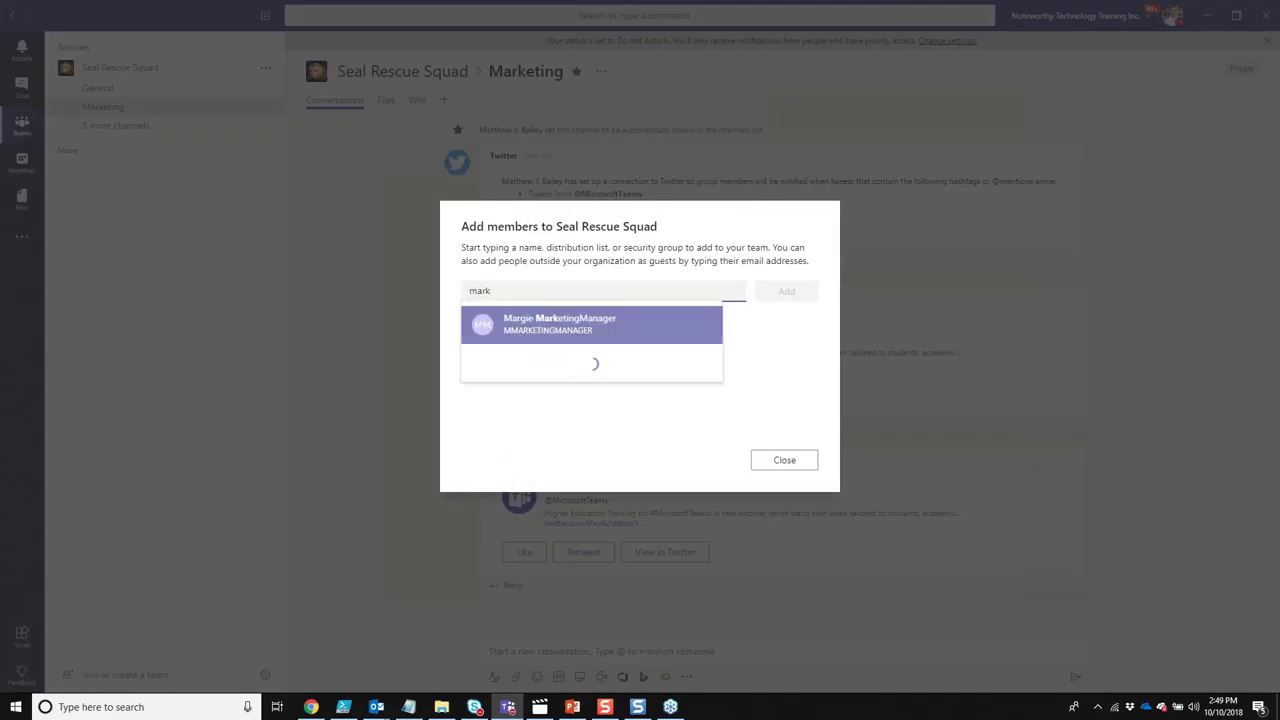
click(653, 322)
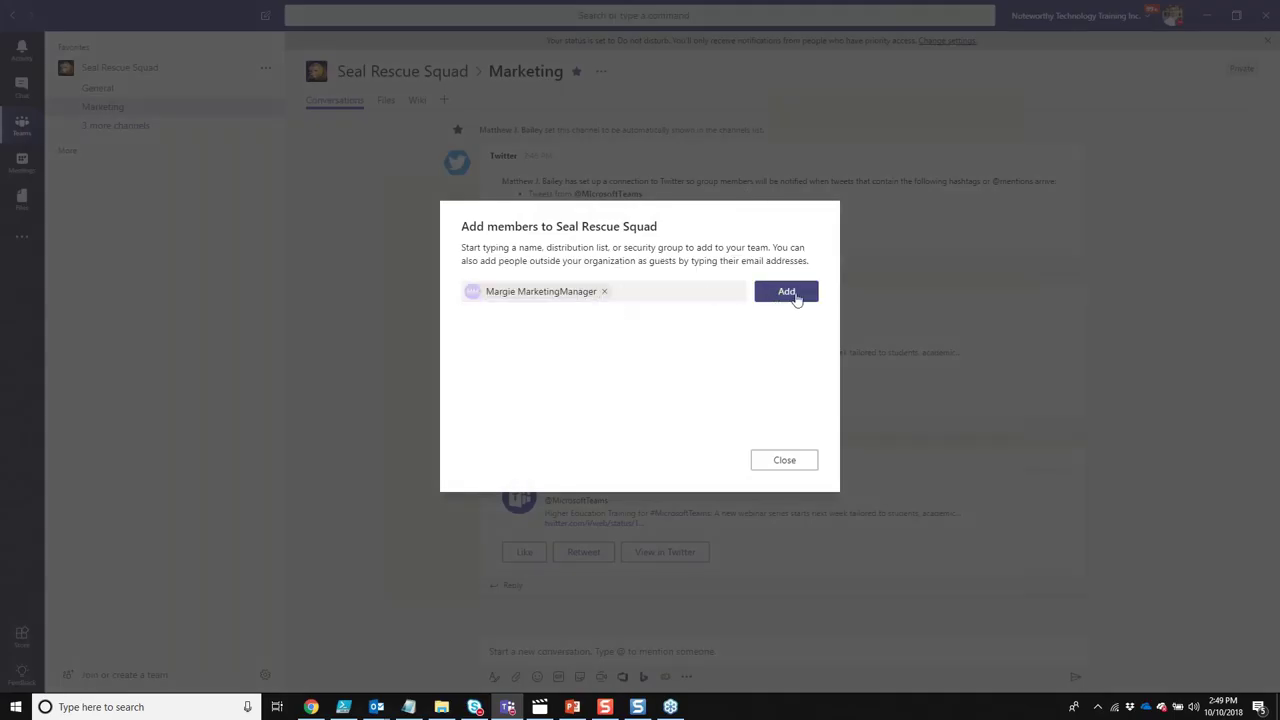
click(790, 293)
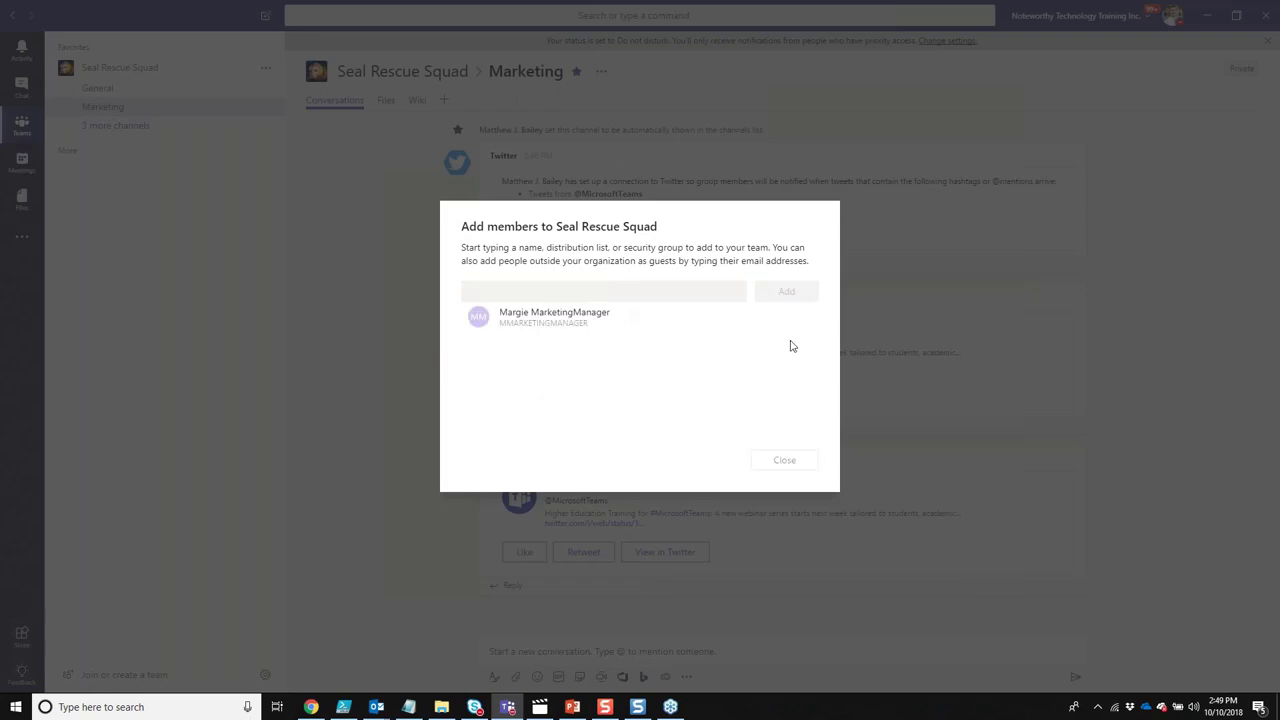
click(783, 461)
Step: Post a Marketing channel message mentioning the marketing manager with the text "I started a Twitter campaign for our Seal Rescue Squad."
click(598, 651)
text(@)
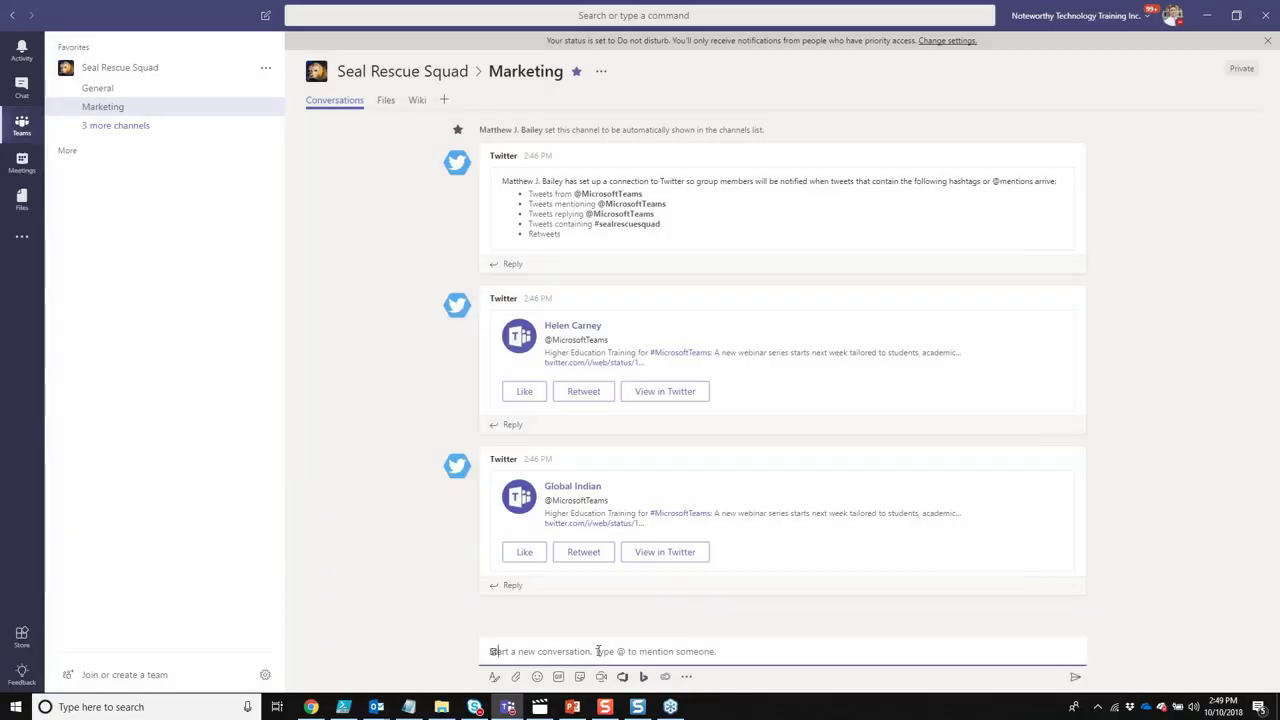
text(Margi)
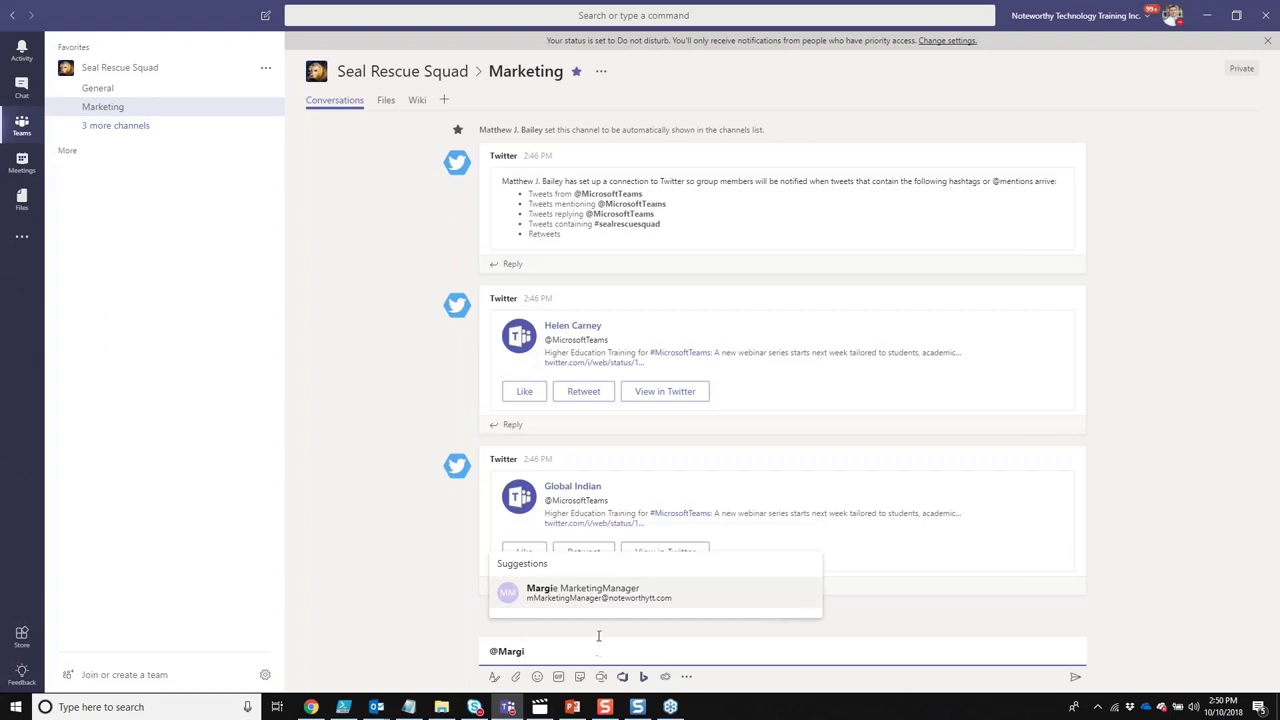
click(598, 592)
text(I started a Twitter campa)
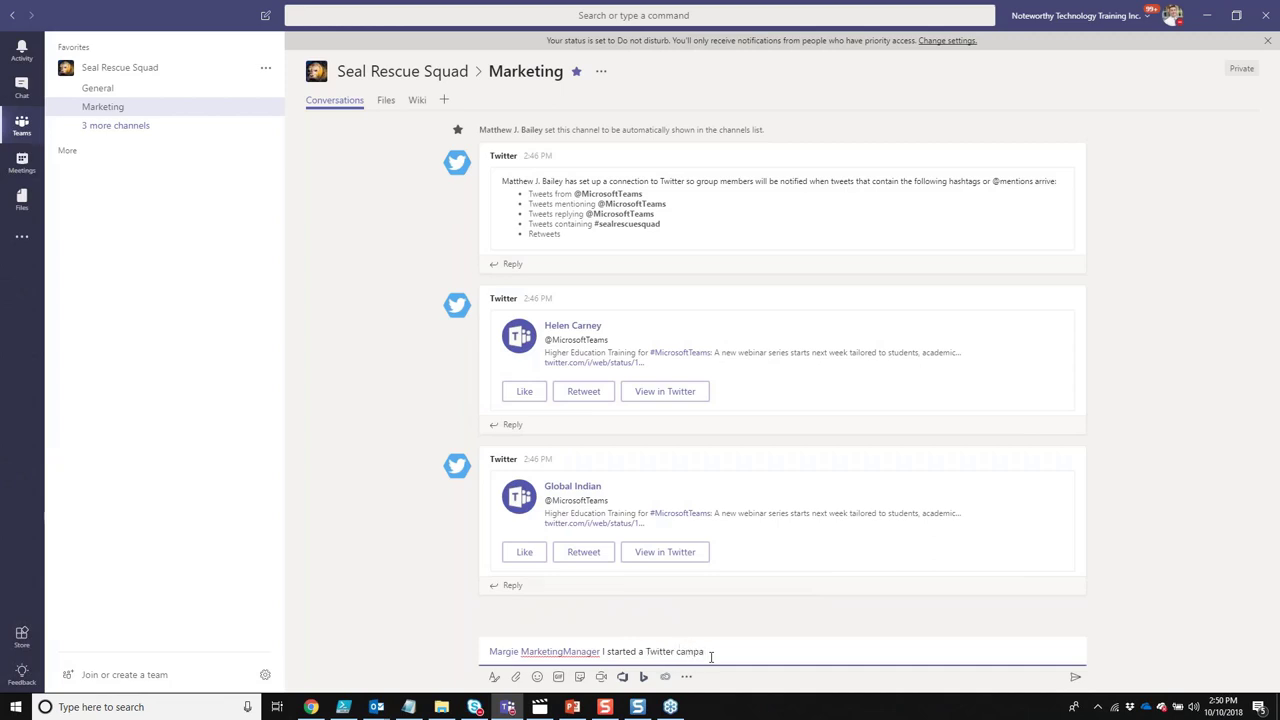
text(iign for our Seal Rescue Squad,)
click(1075, 677)
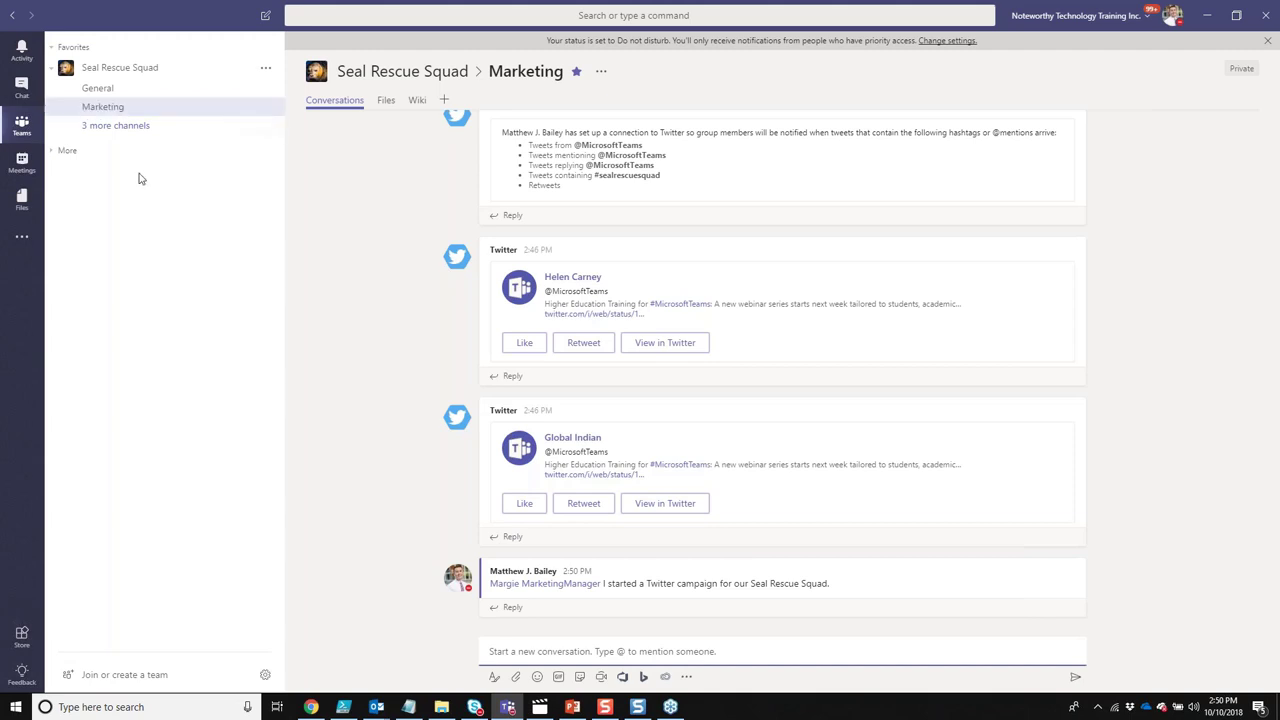
Step: Look over the available apps and the management options of the favorite Seal Rescue Squad team
click(22, 243)
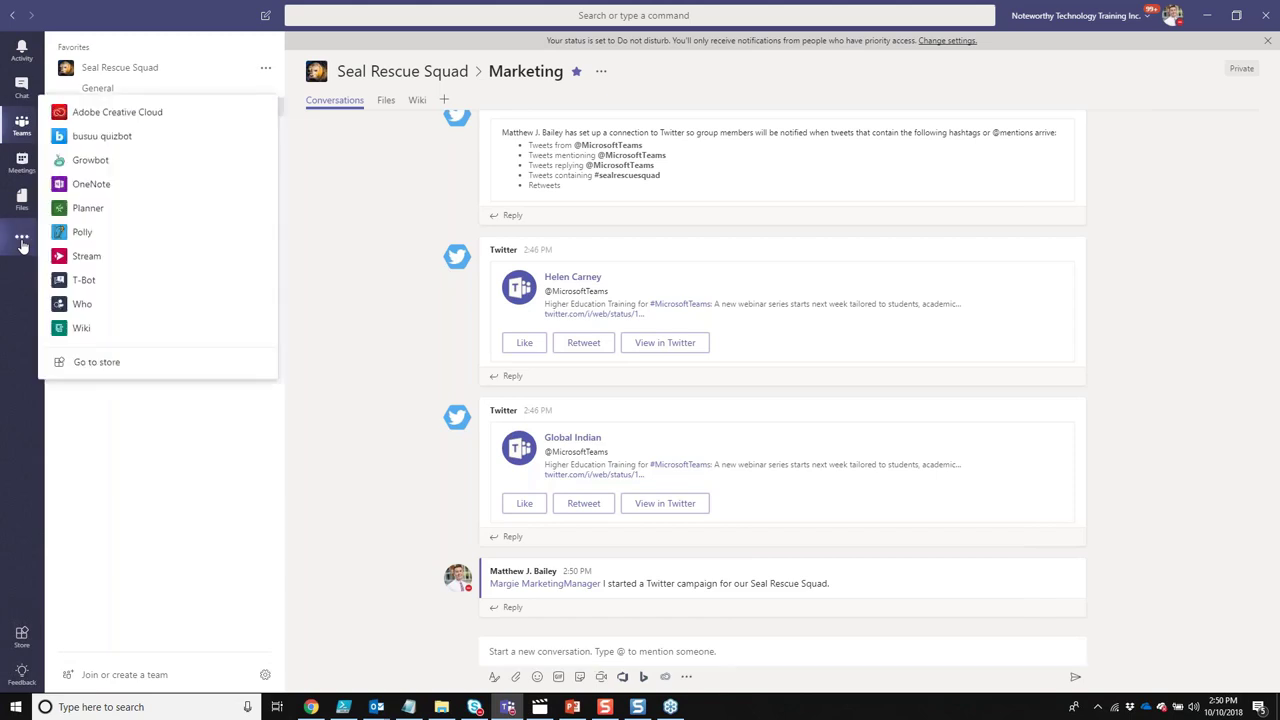
click(122, 166)
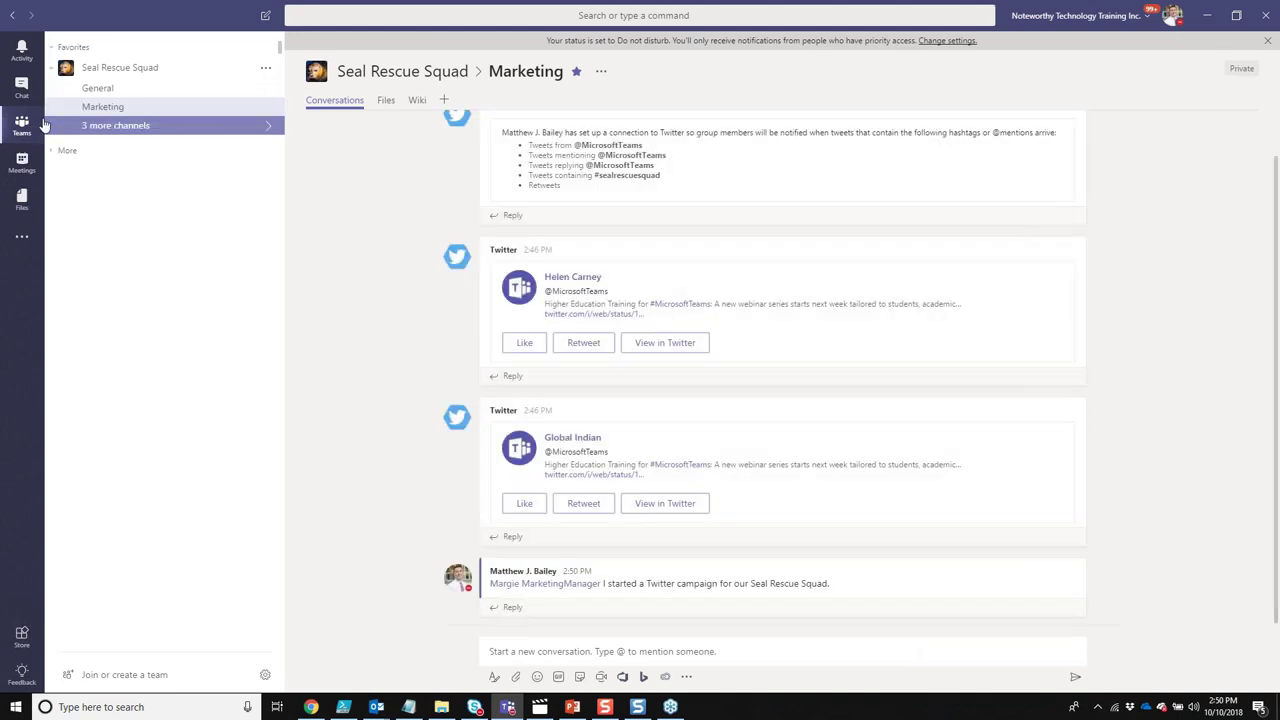
click(266, 69)
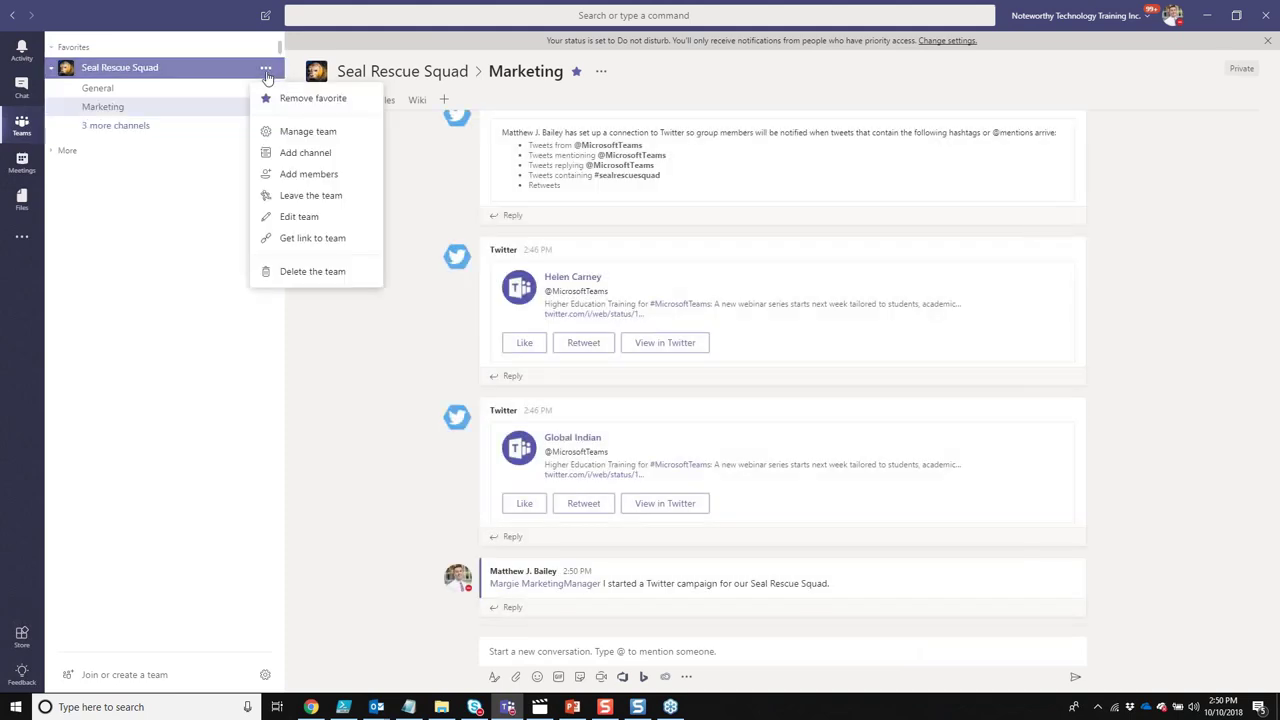
Step: Search the connectors for the Seal Rescue Squad team's General channel for "growbot"
click(209, 89)
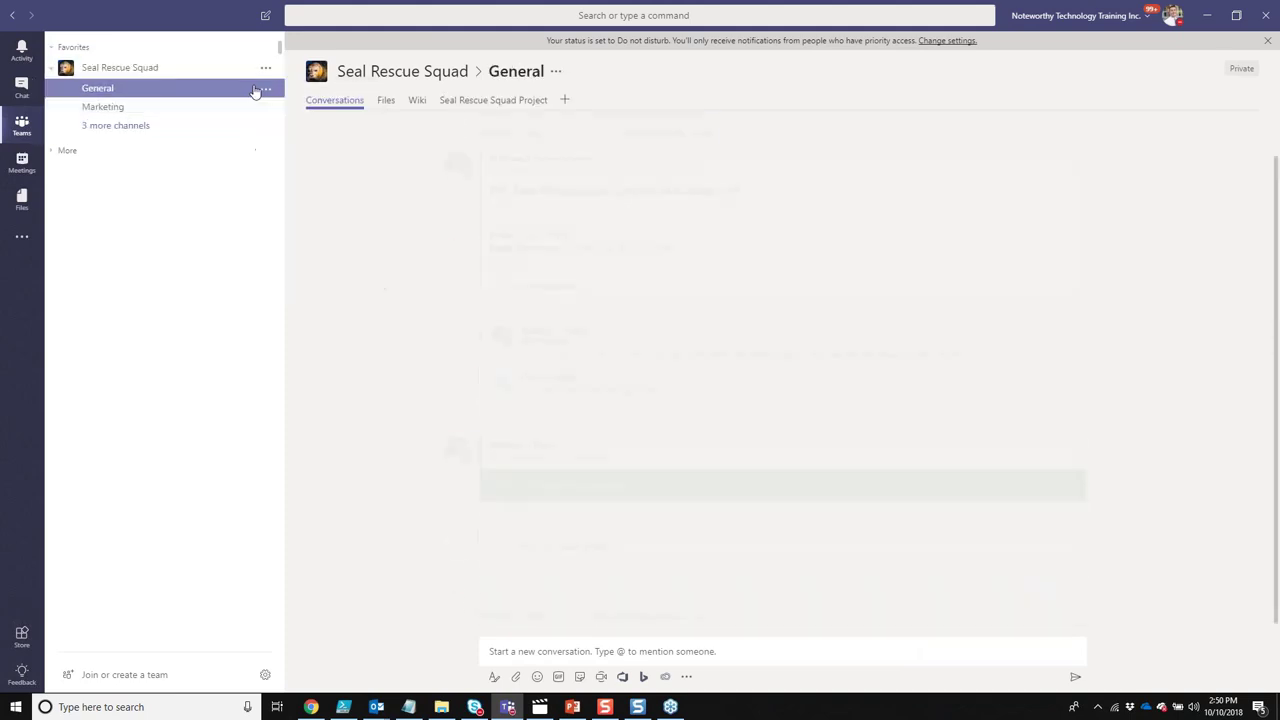
click(266, 89)
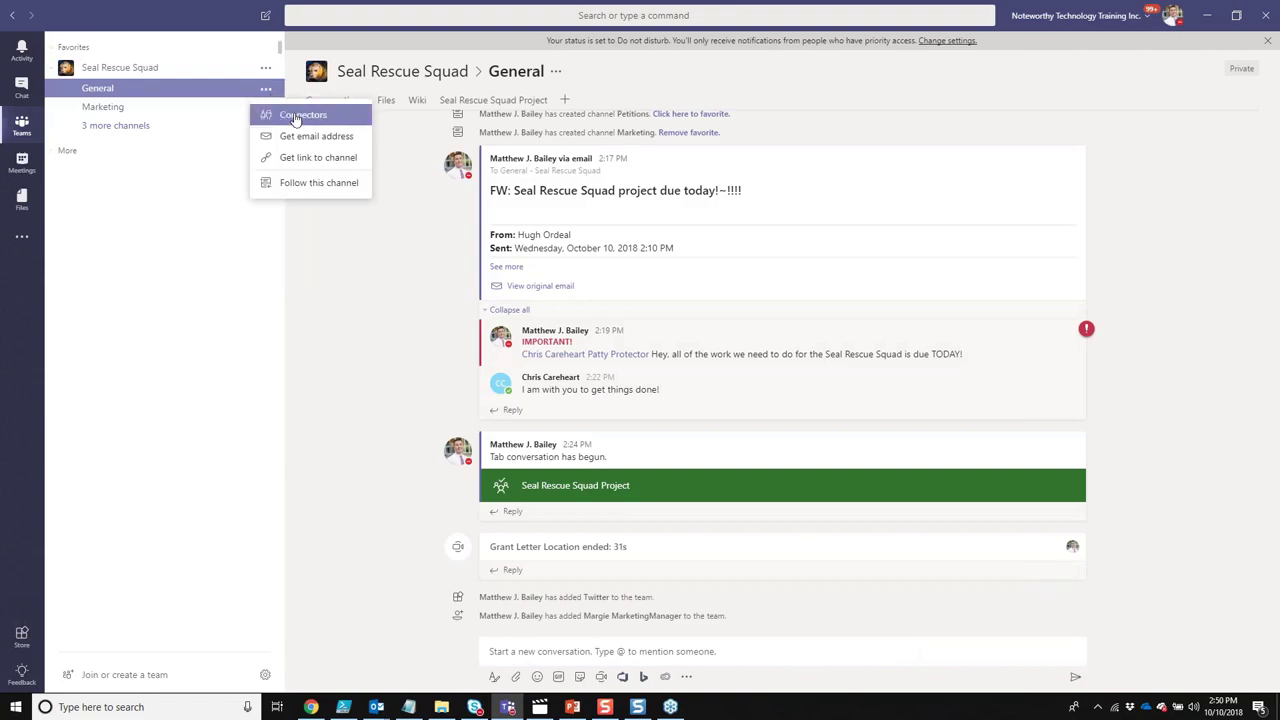
click(300, 114)
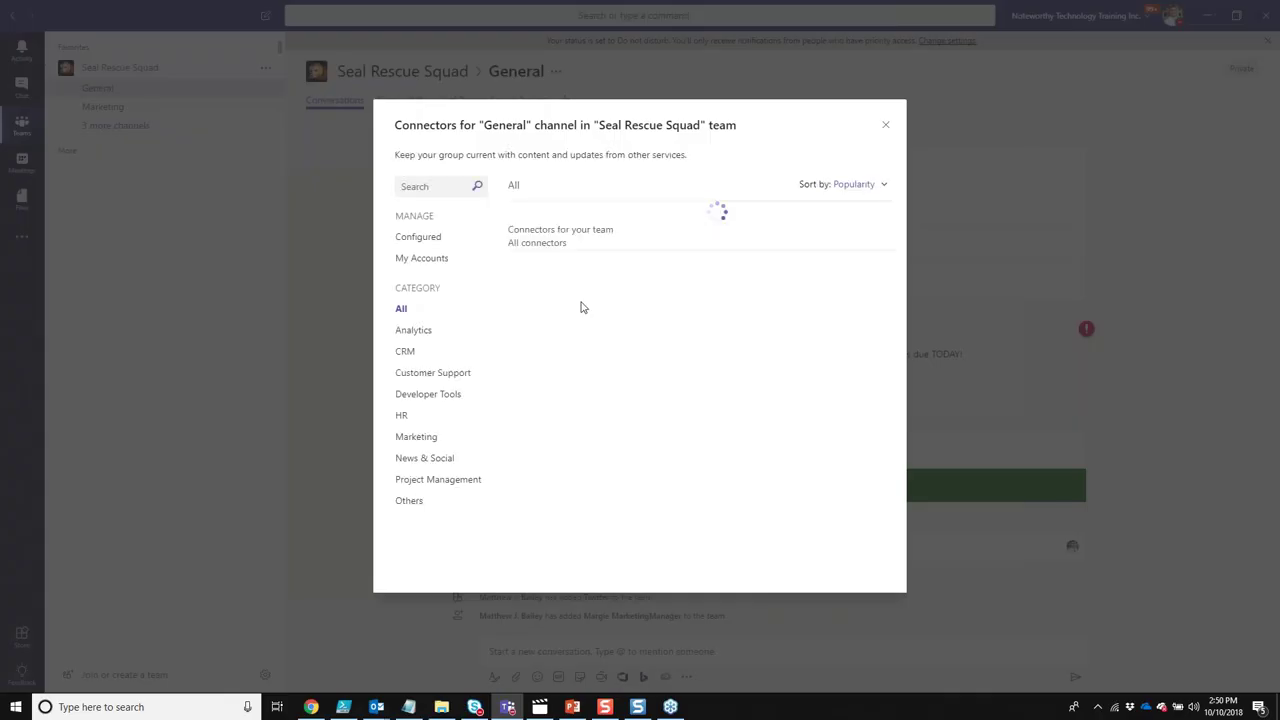
click(432, 189)
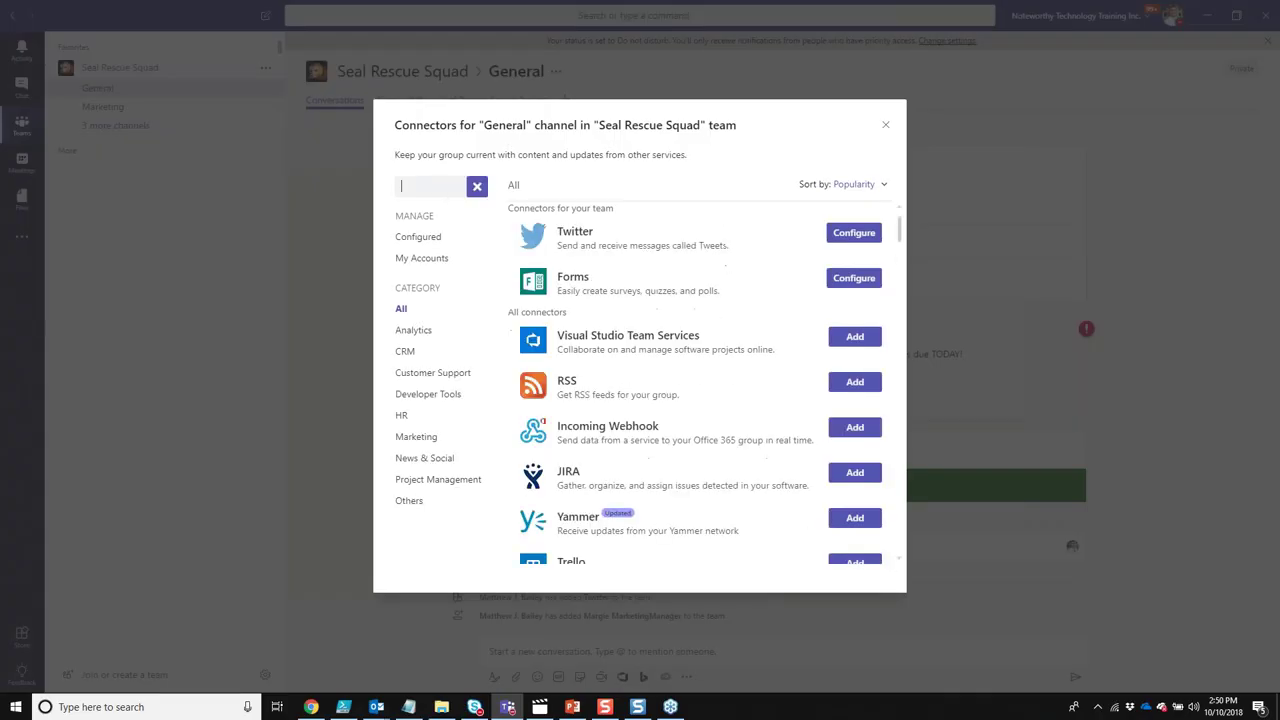
text(growbot)
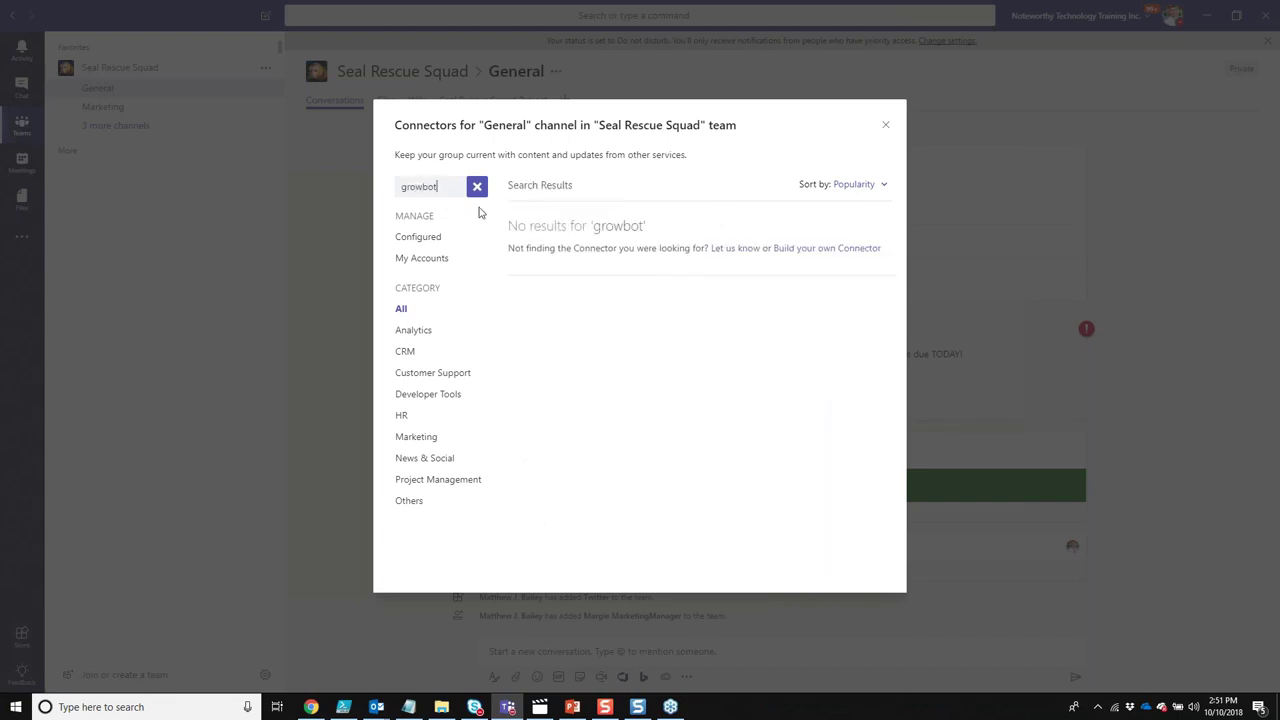
Step: Clear the connector search, browse the full list of connectors, and close it
click(403, 310)
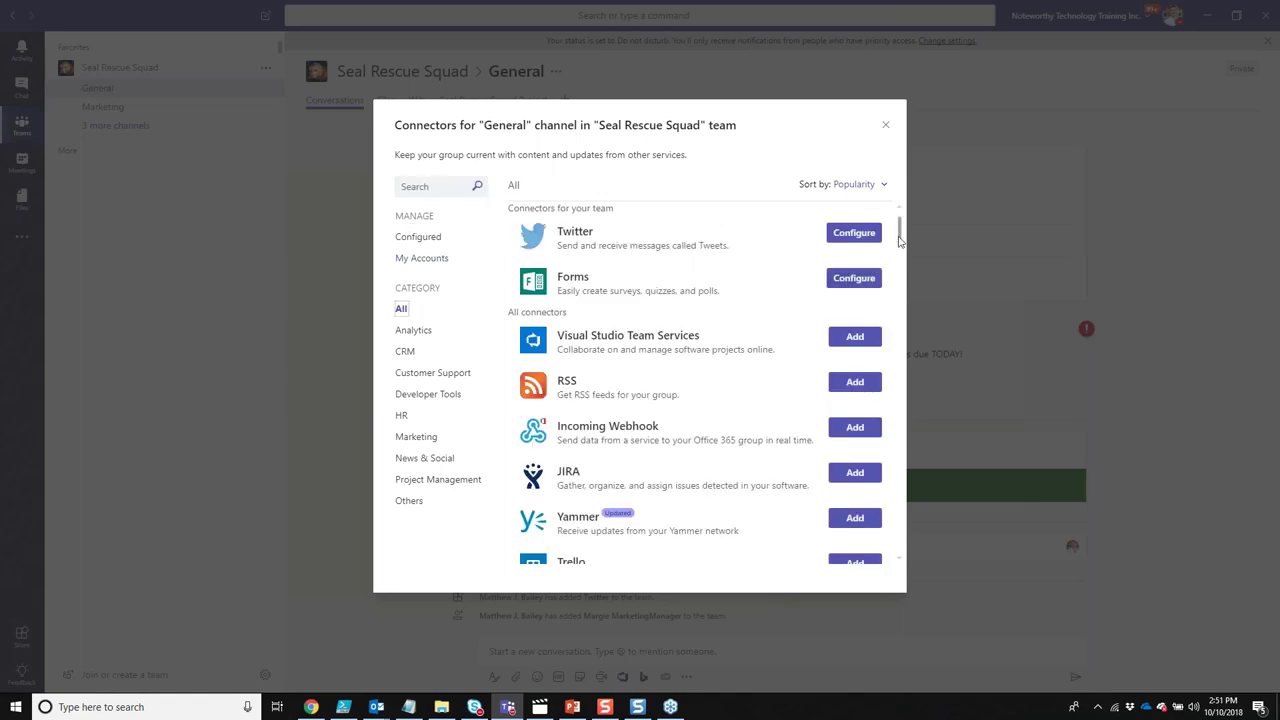
drag(902, 236, 880, 432)
scroll(880, 440, down, 5)
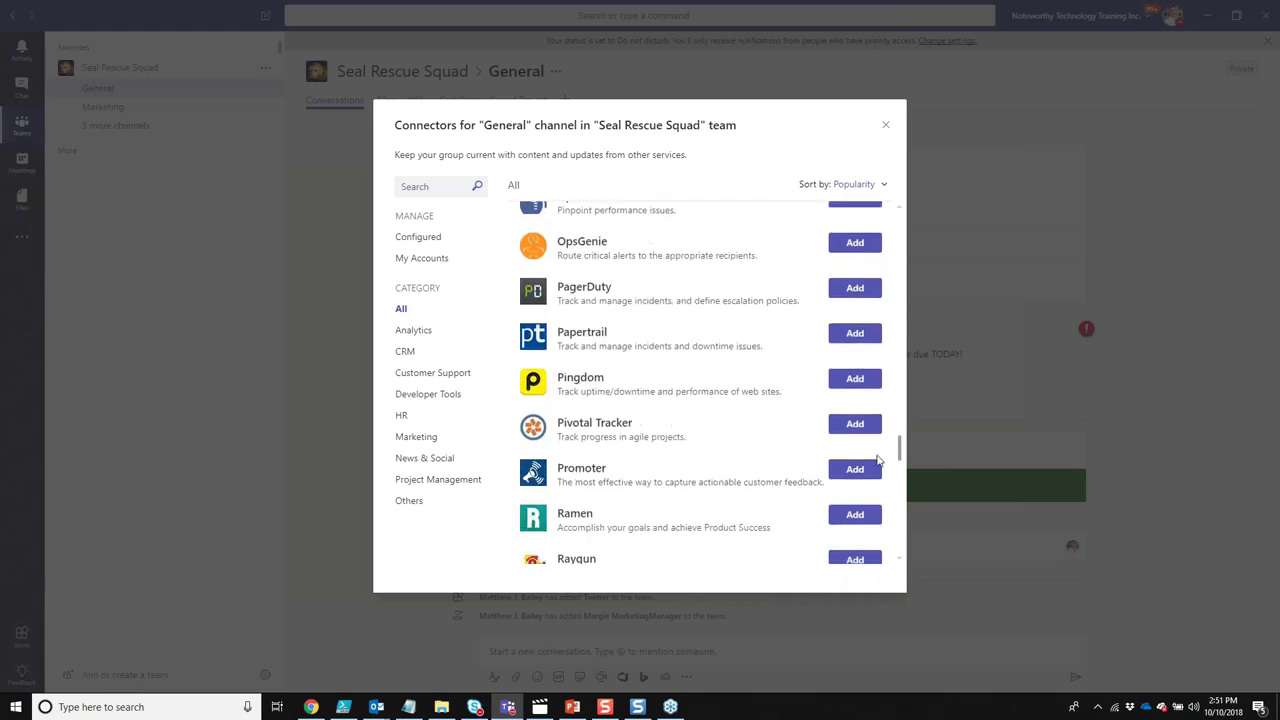
click(885, 127)
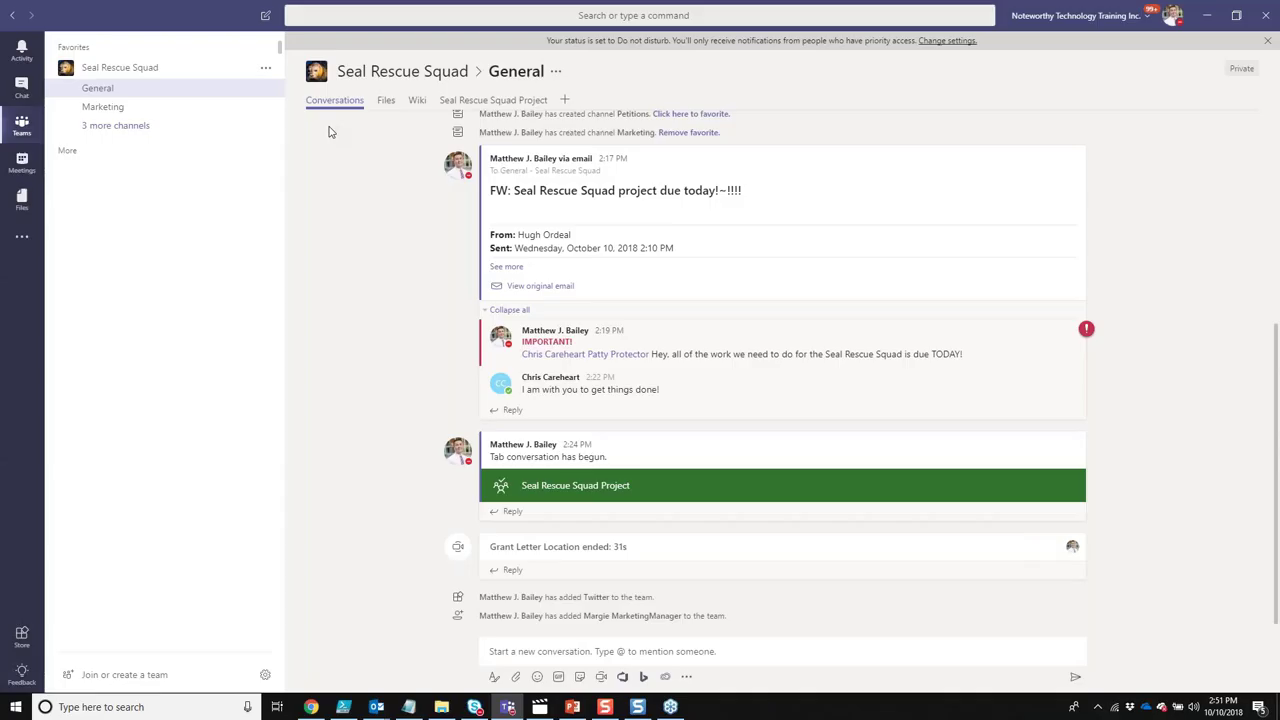
Step: Expand the non-favorite teams and view the Growbot kudos post in the General channel of the gray-icon Seal Rescue Squad team
click(60, 150)
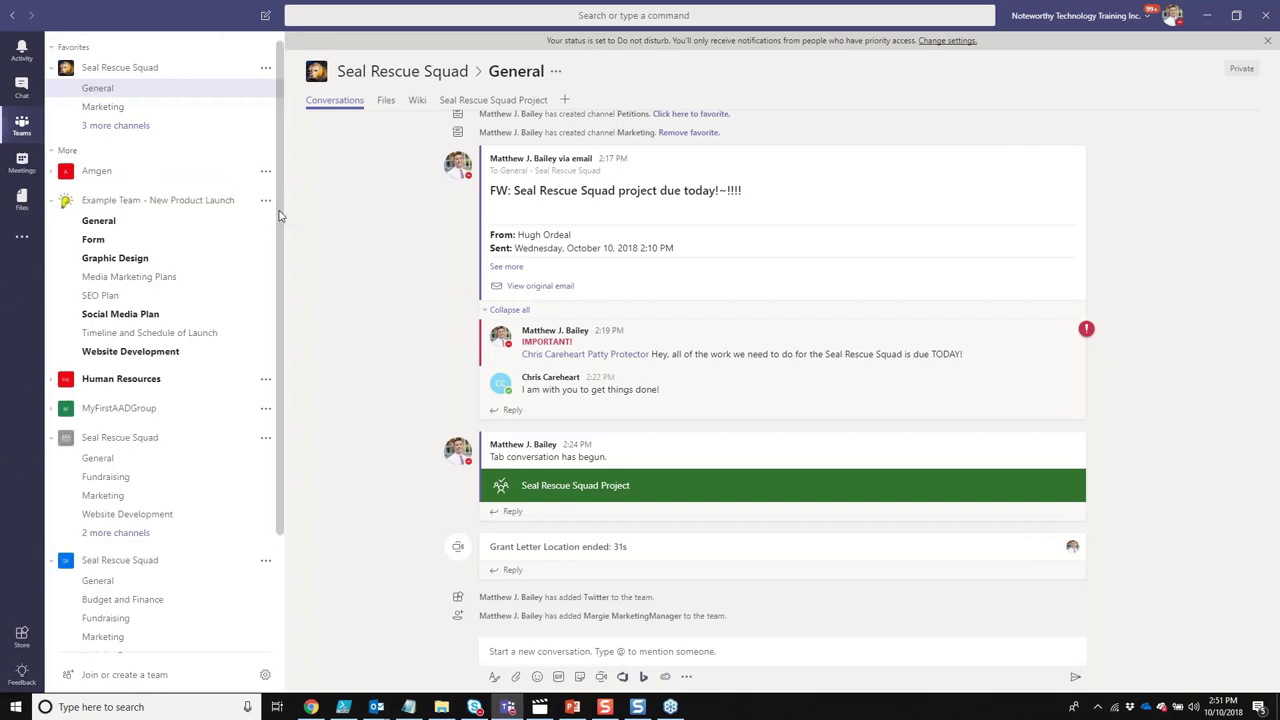
scroll(268, 260, down, 3)
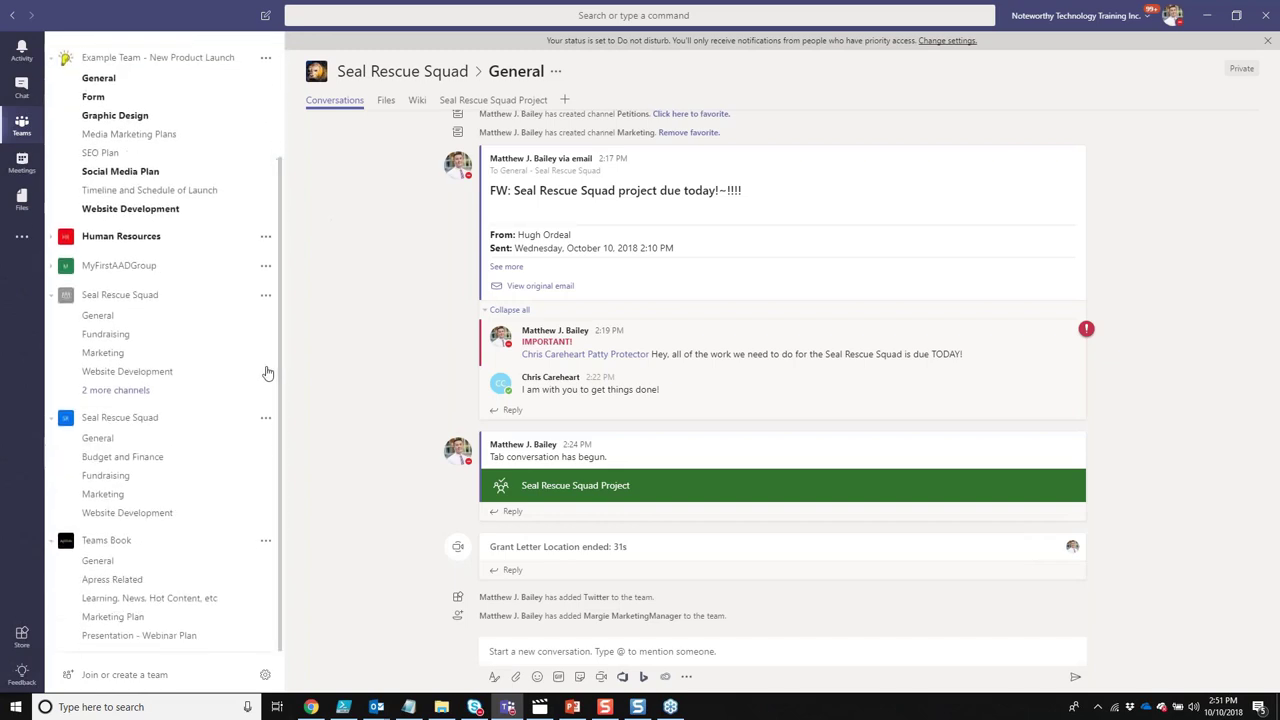
click(124, 318)
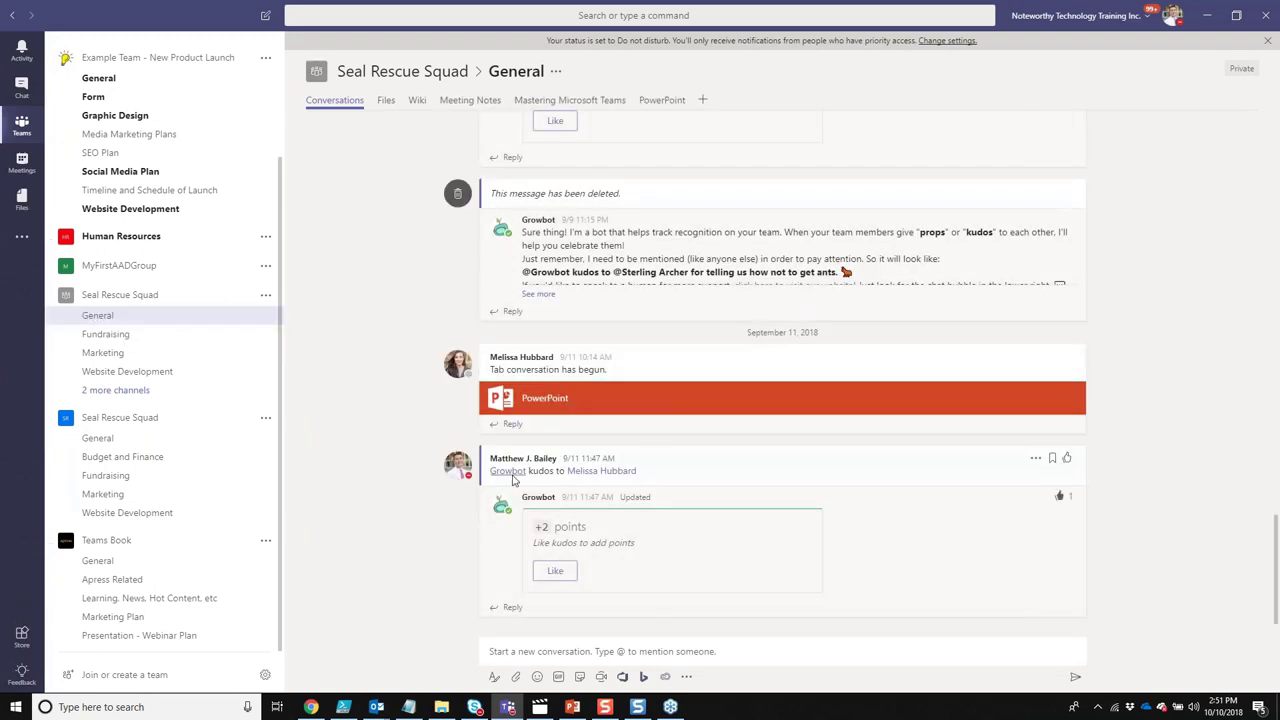
mouse_move(512, 480)
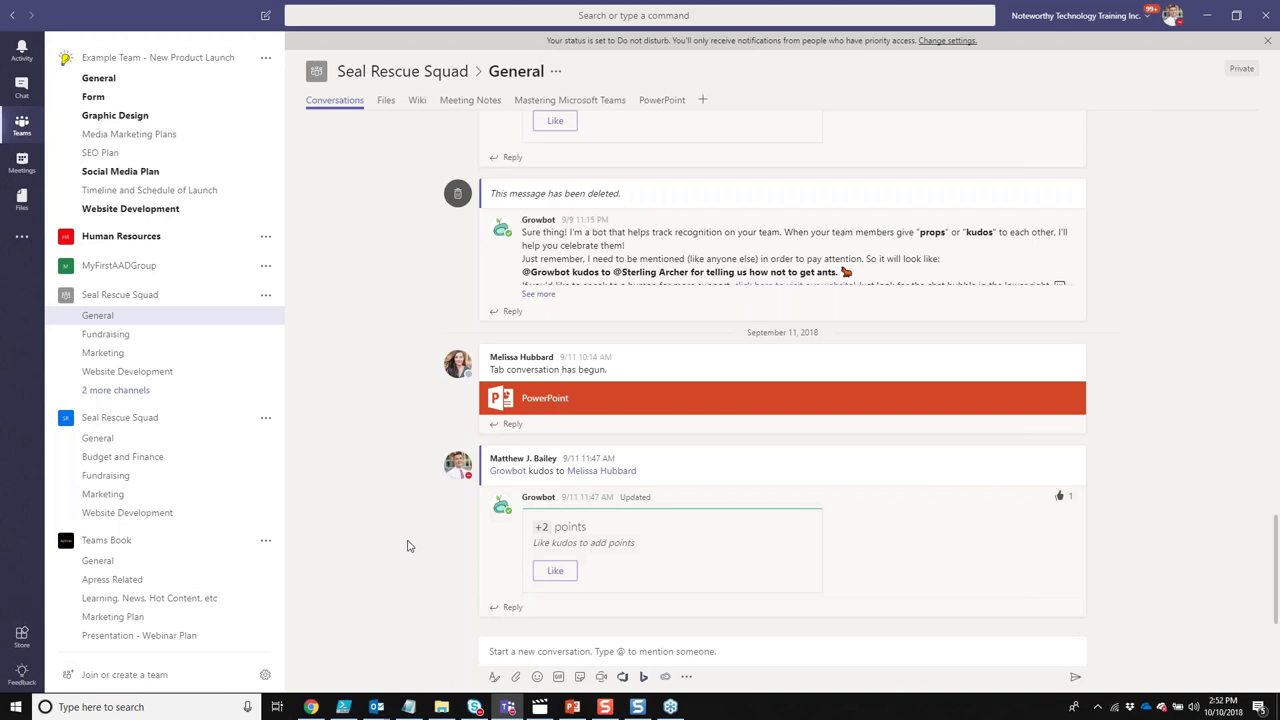
Step: In the chat containing the "Calm down I got this" GIF, greet the contact by first name and send "I am done! Check out the team now!"
click(28, 90)
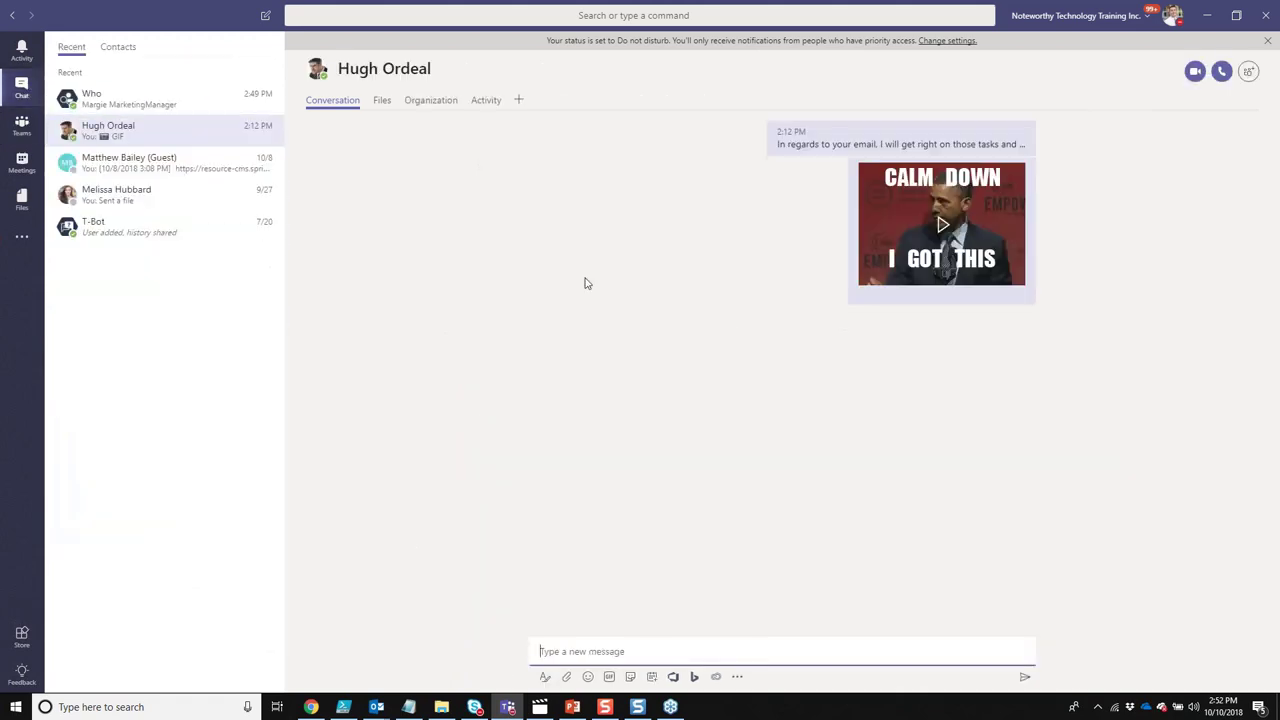
text(Hu)
text(gh Ordeal)
key(BackSpace)
key(BackSpace)
key(BackSpace)
key(BackSpace)
key(BackSpace)
key(BackSpace)
key(BackSpace)
key(BackSpace)
key(BackSpace)
key(BackSpace)
text(Hugh, I am done! Check out the team)
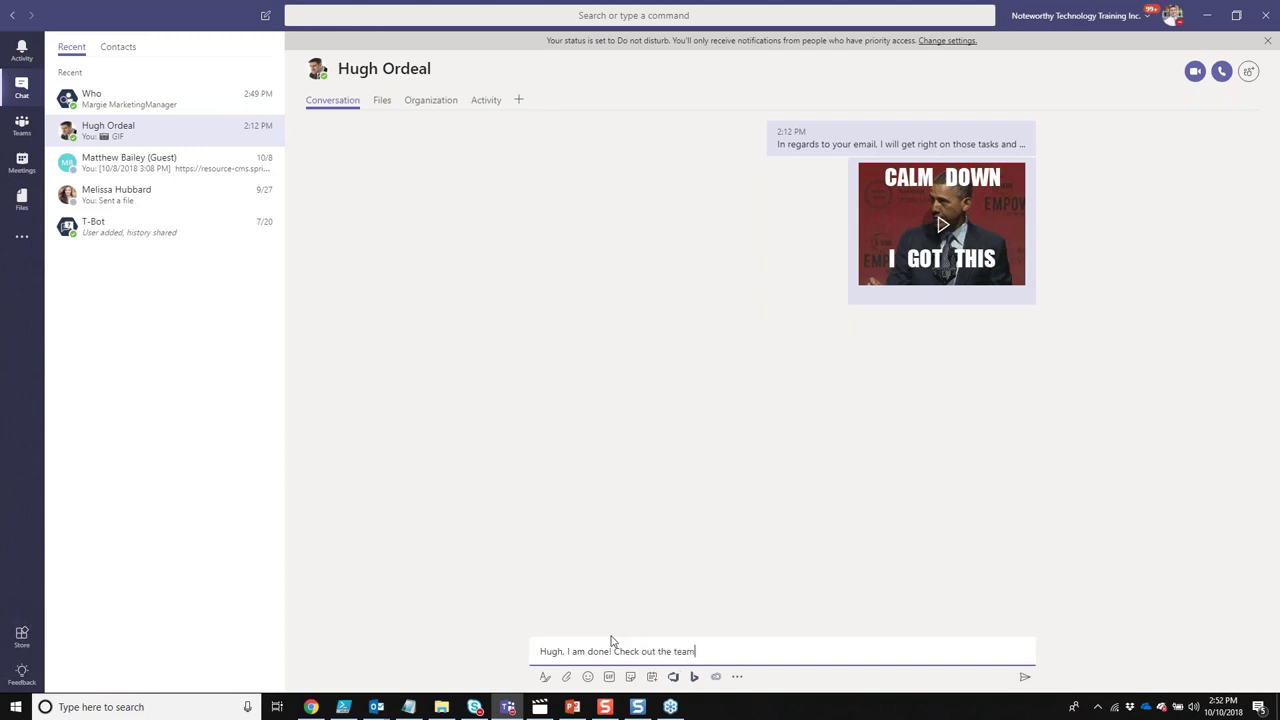
text( now!)
key(Return)
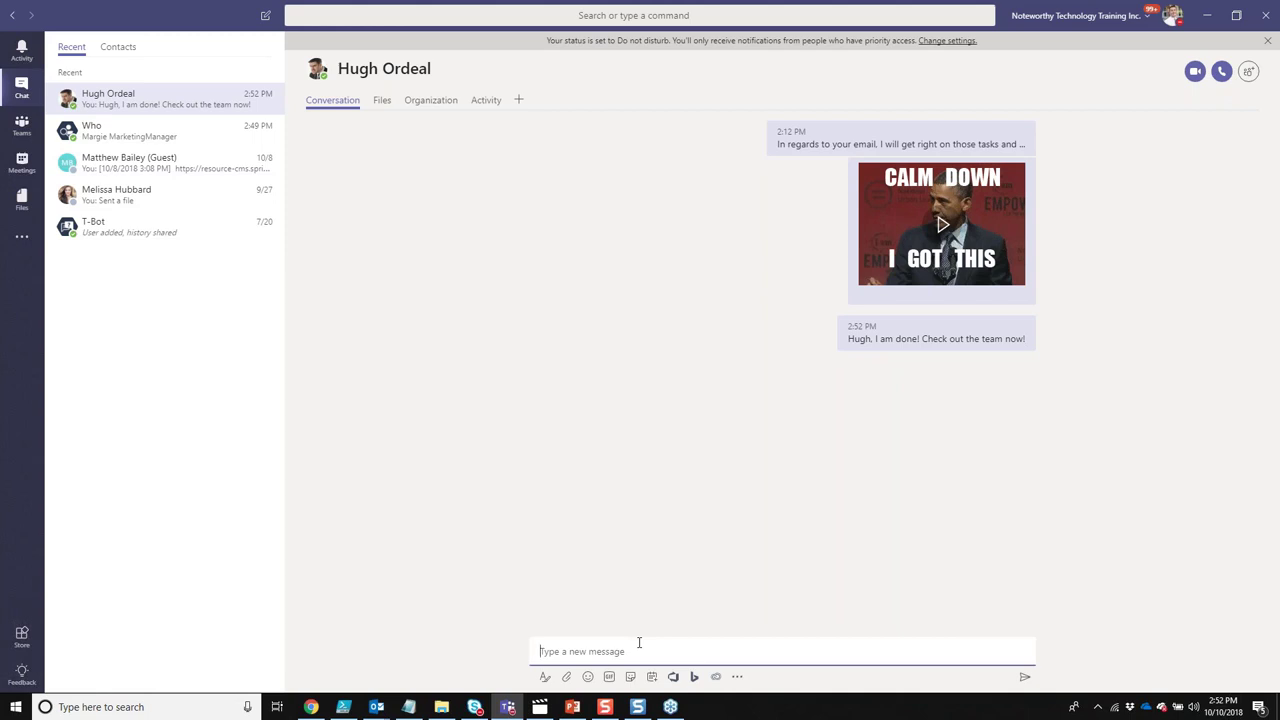
Step: Return to the General channel of the favorite Seal Rescue Squad team
click(16, 130)
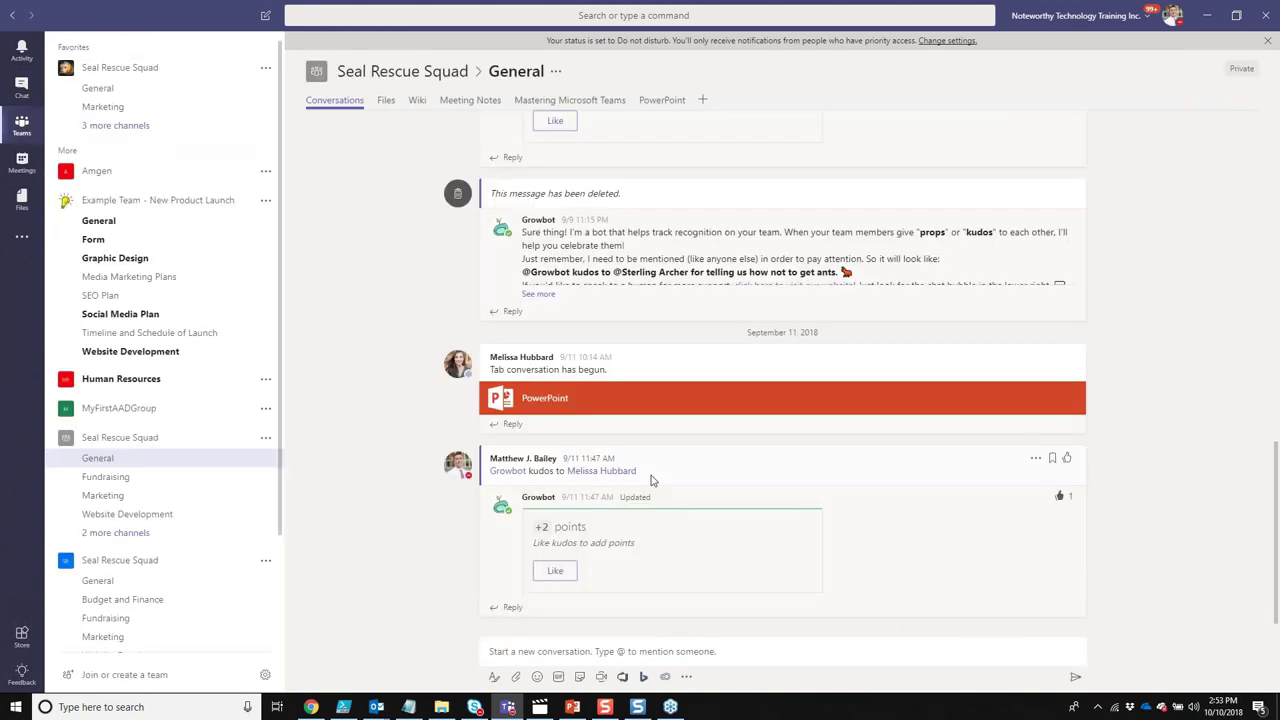
click(97, 88)
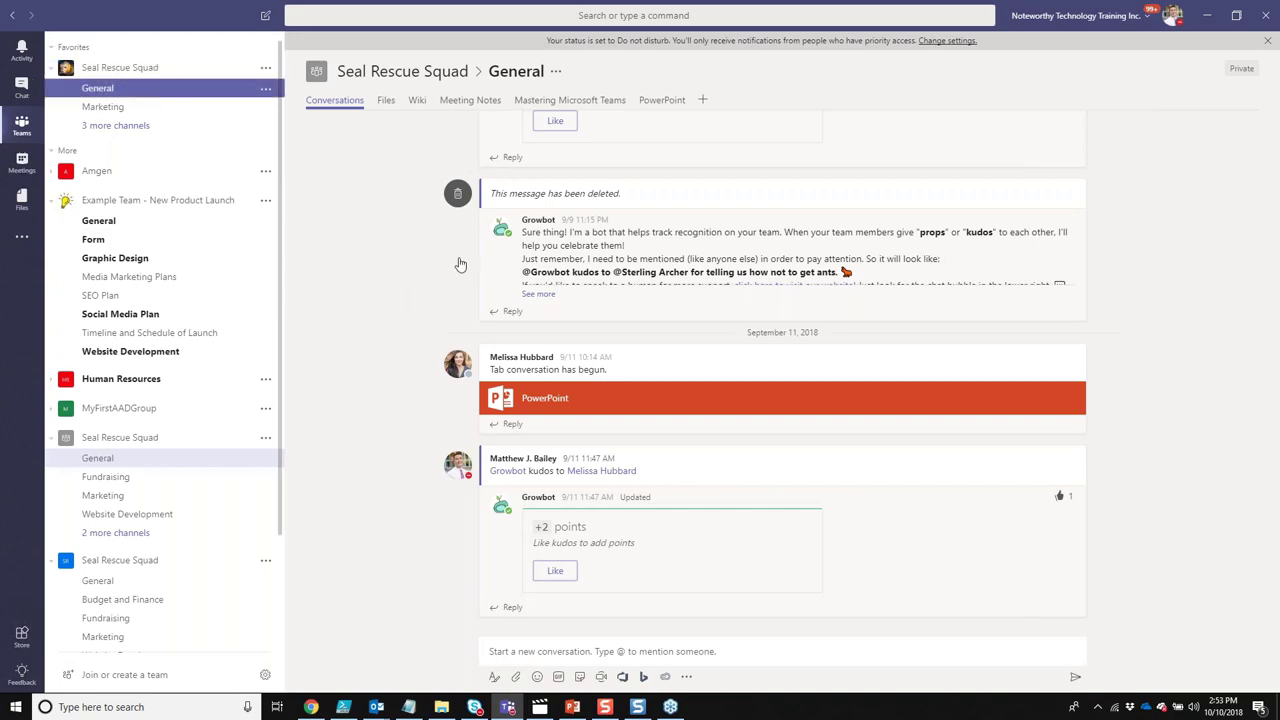
Step: Switch to PowerPoint and start the slide show from slide 7, "What We Have Covered"
mouse_move(477, 709)
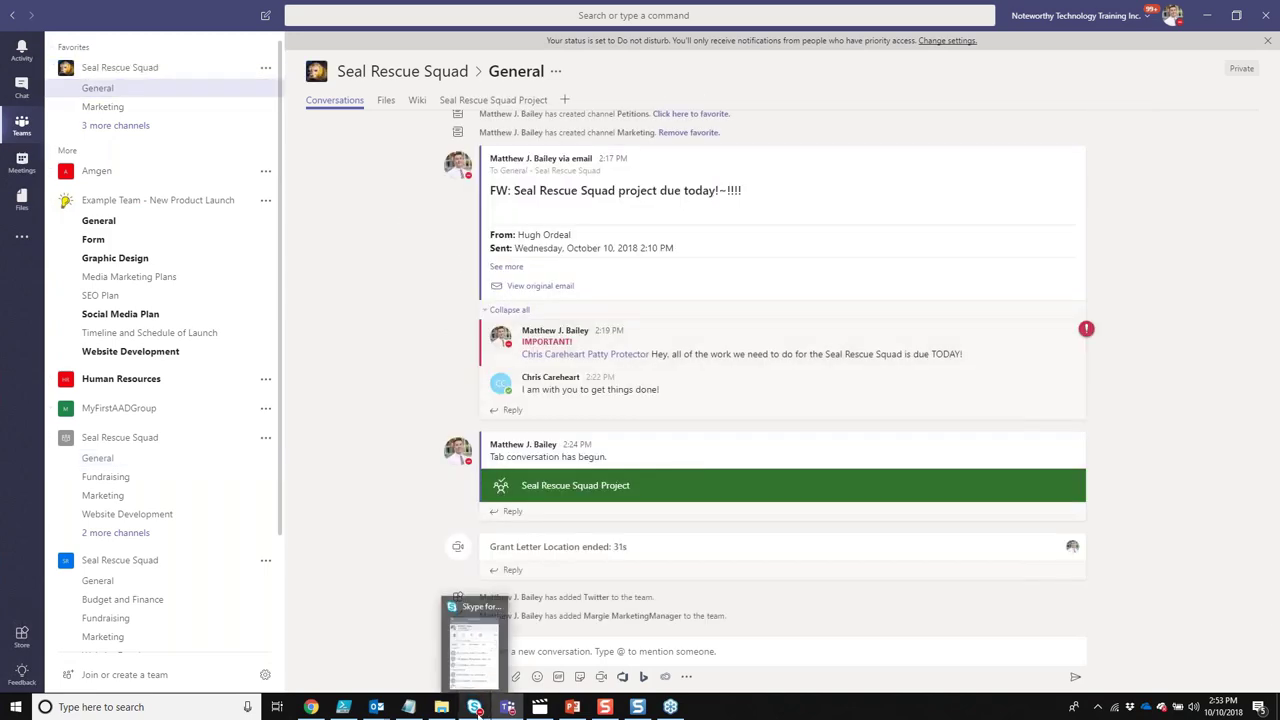
click(572, 707)
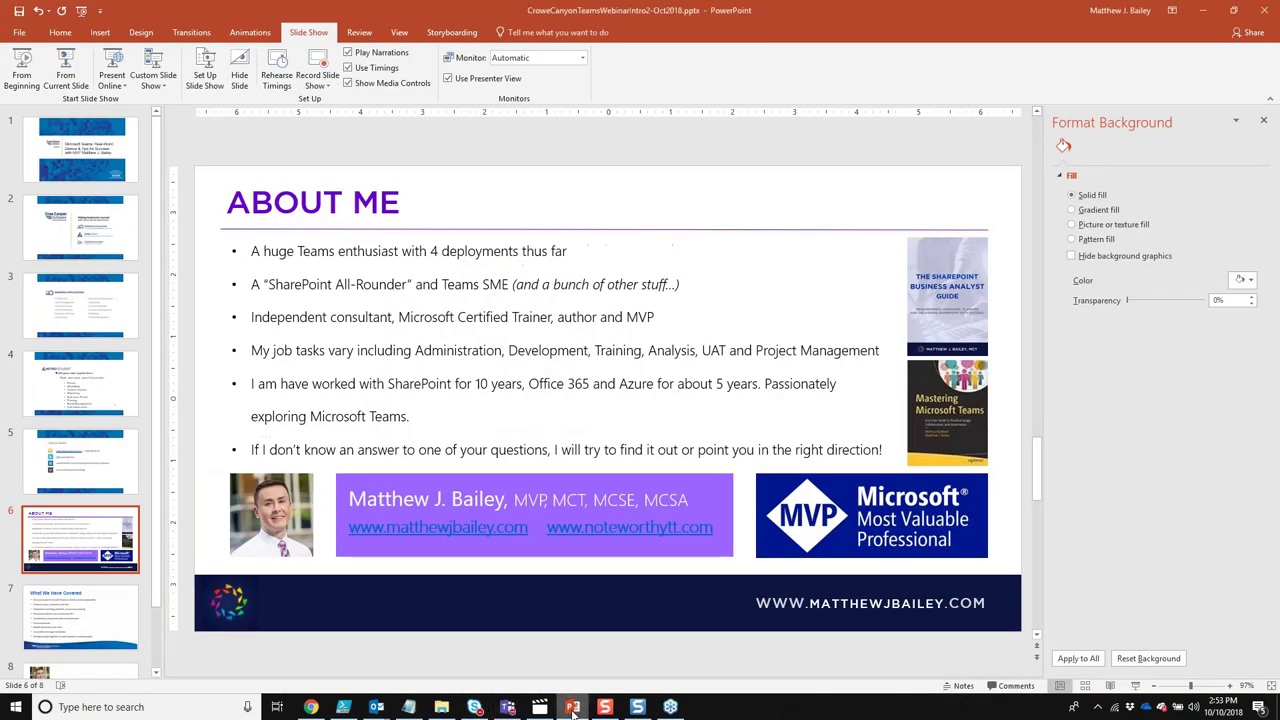
scroll(480, 321, down, 1)
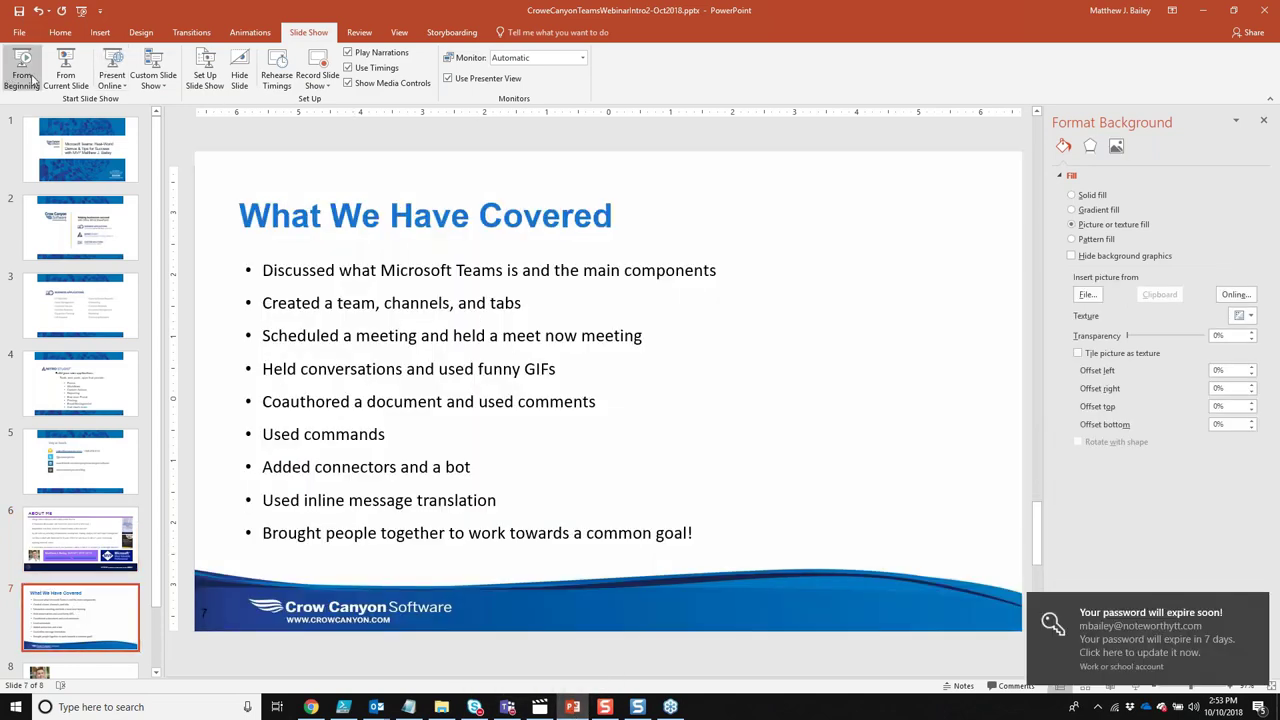
click(60, 78)
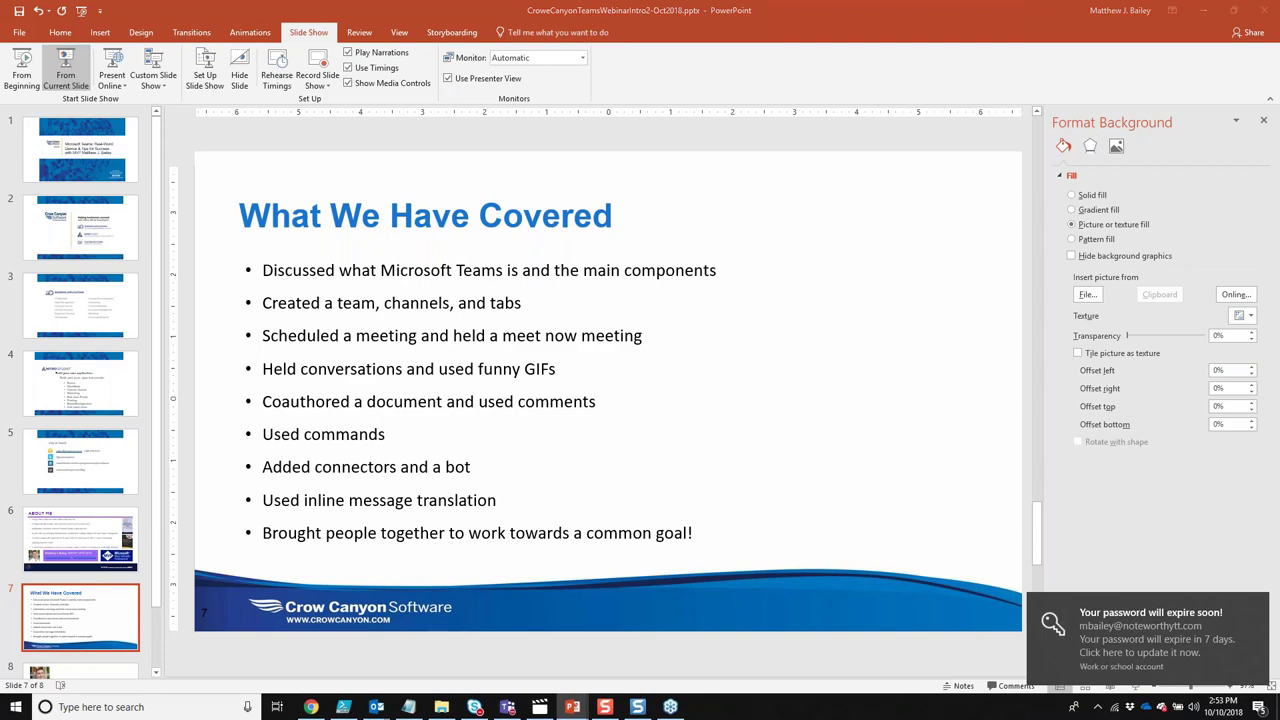
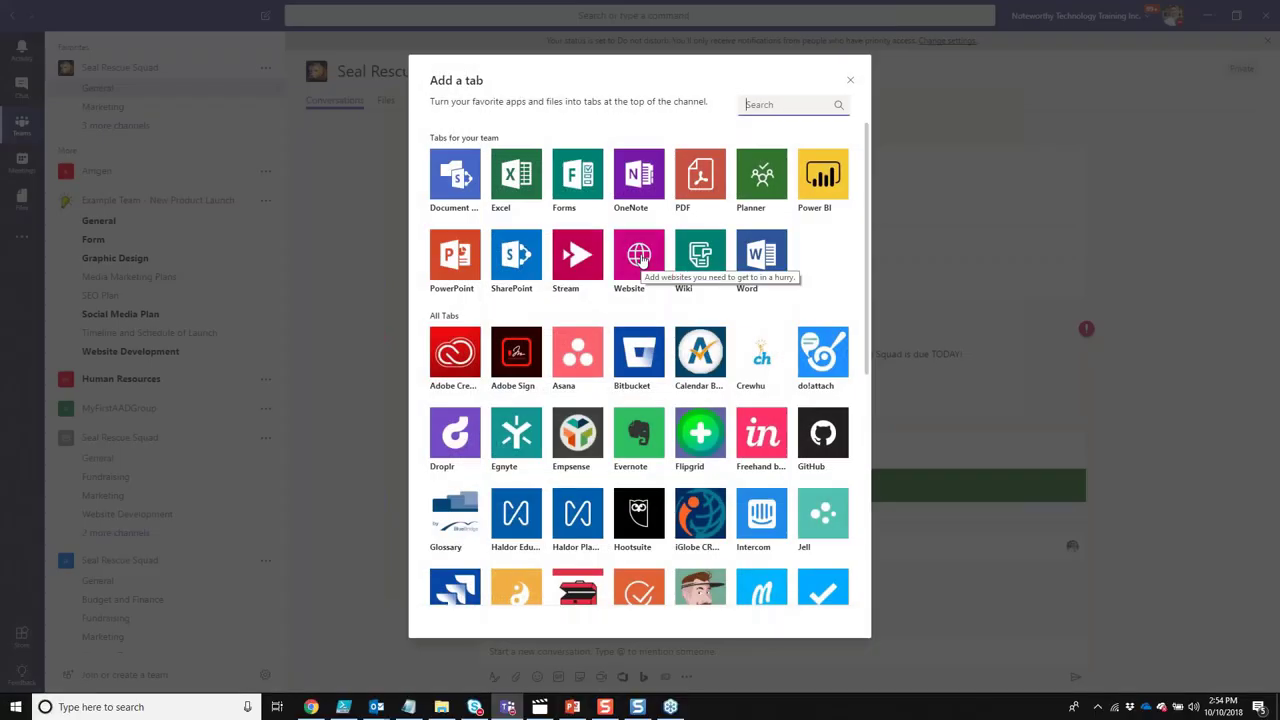
click(641, 258)
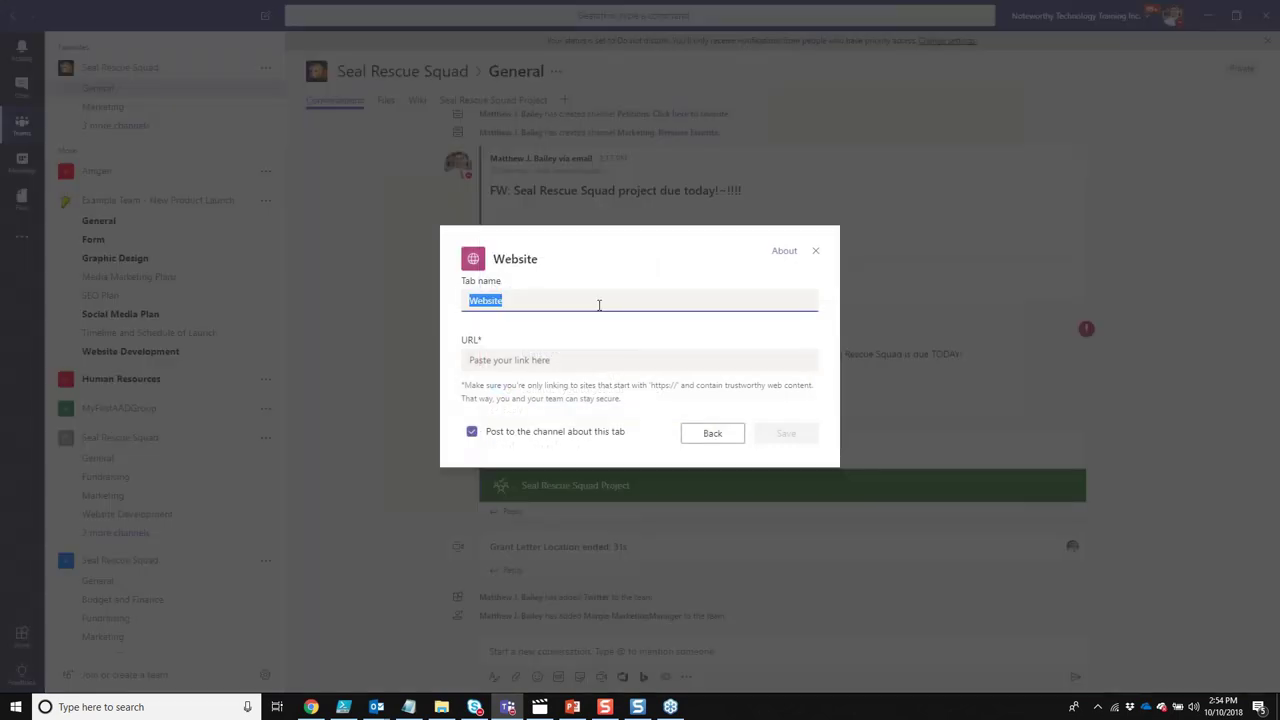
text(Mastering Microsoft Tea)
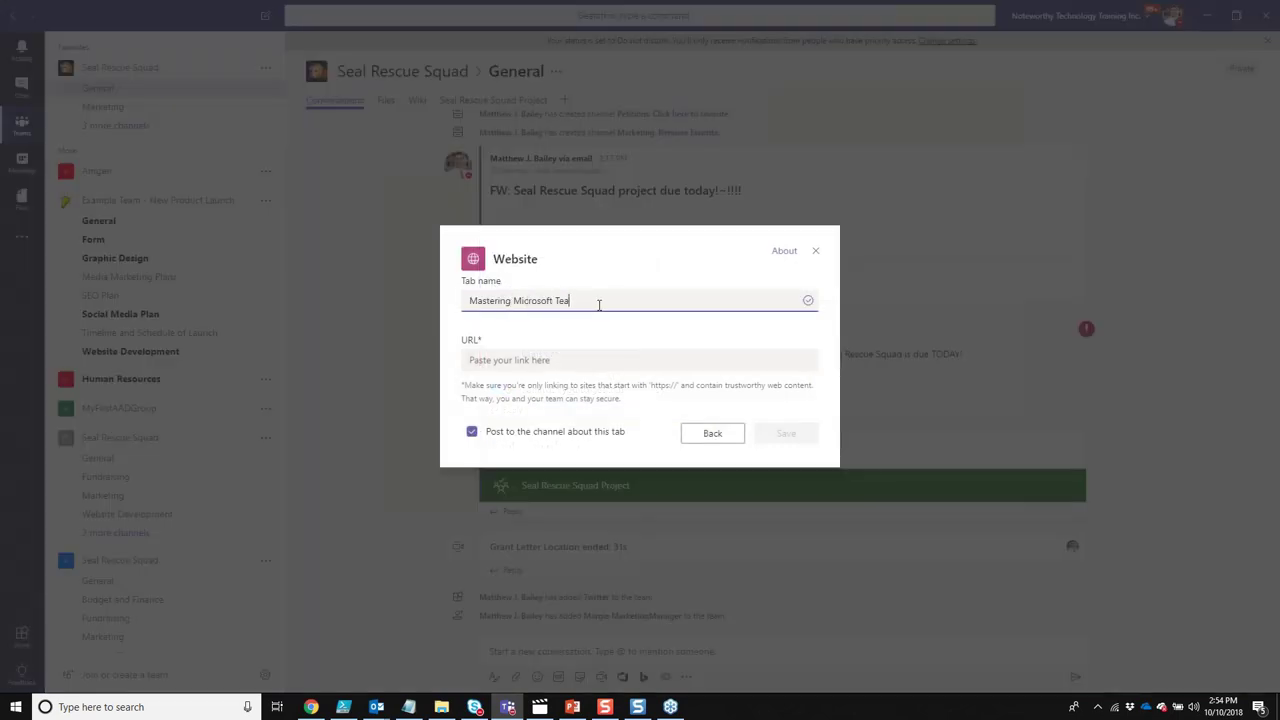
text(ms)
click(408, 707)
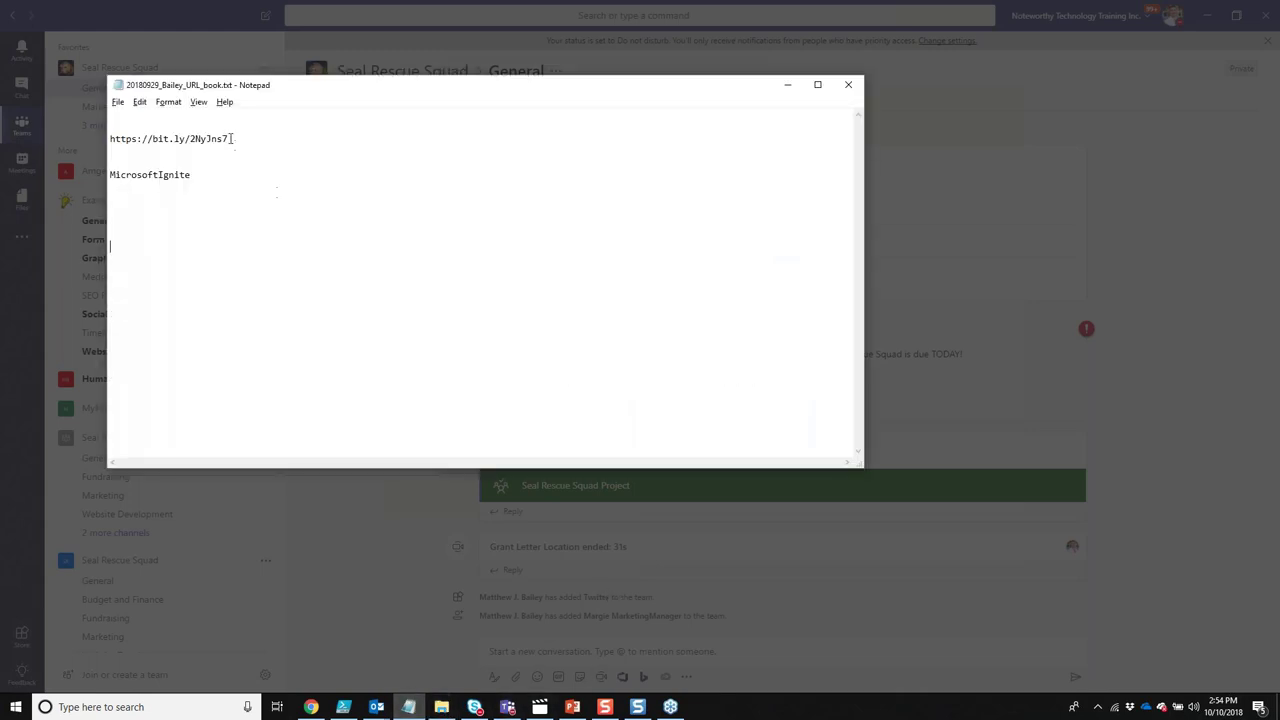
drag(231, 138, 125, 122)
key(ctrl+c)
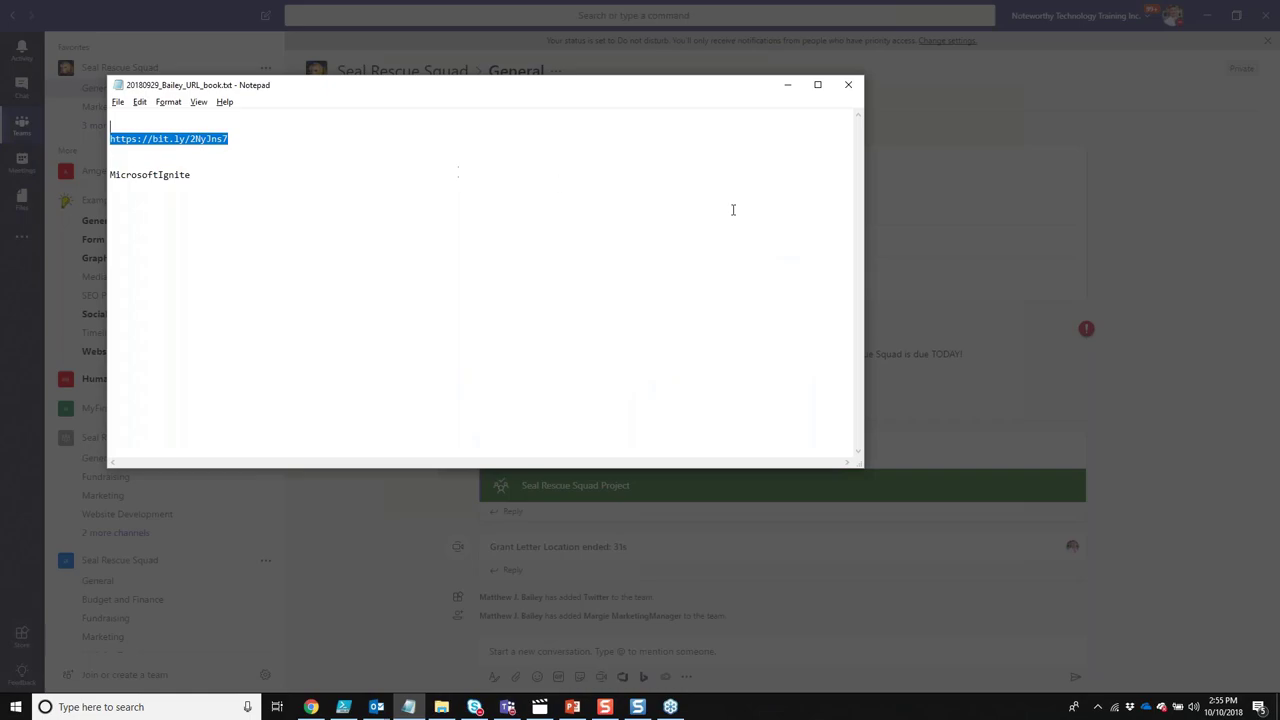
click(1136, 235)
key(Escape)
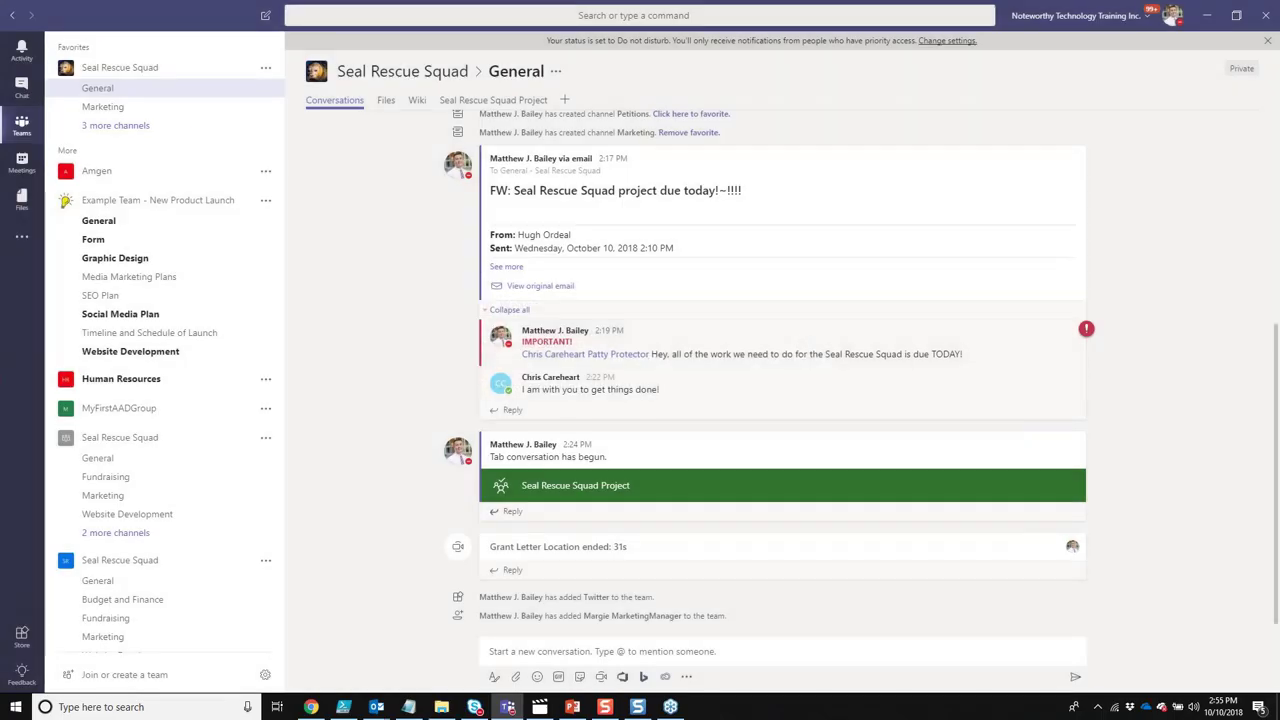
click(564, 100)
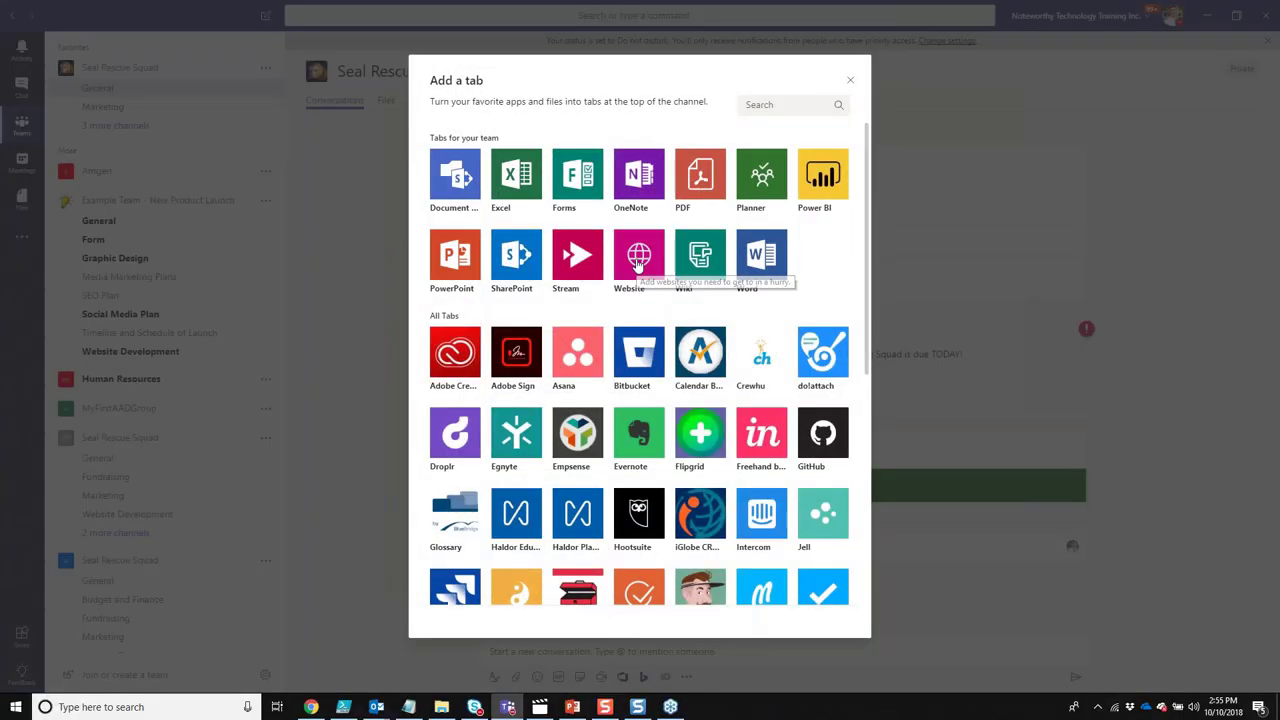
click(636, 255)
click(495, 361)
key(ctrl+v)
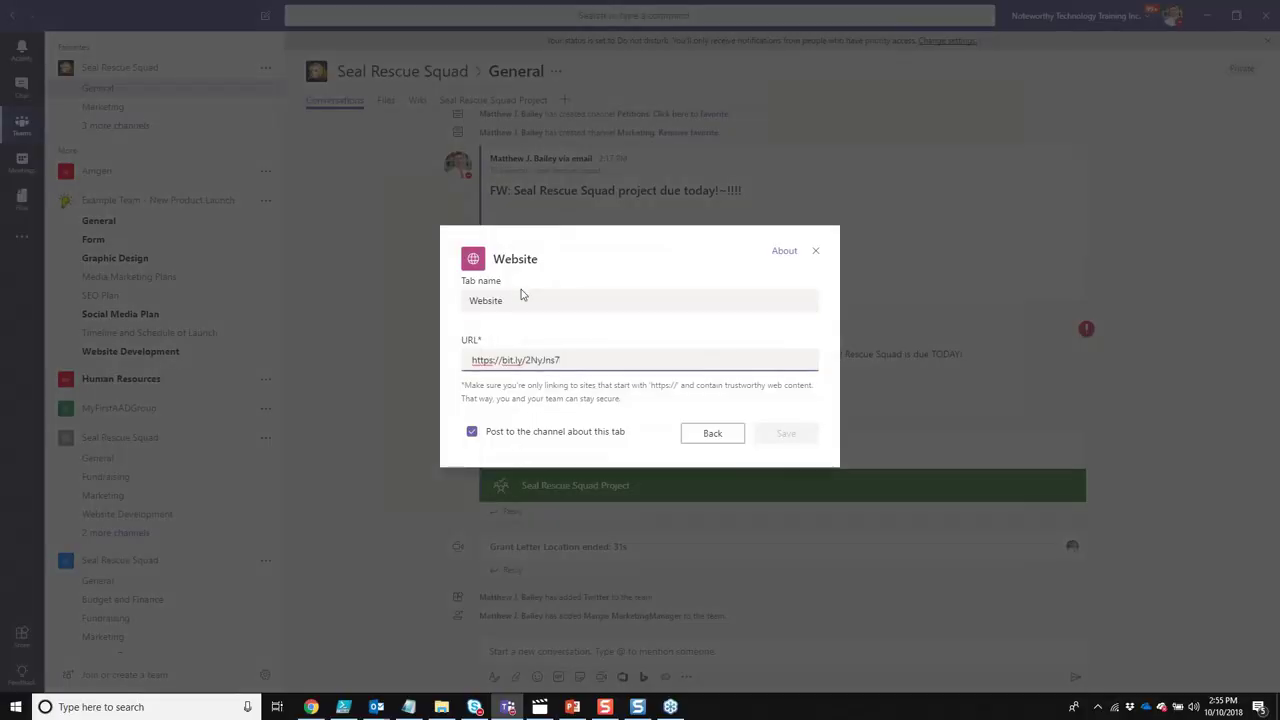
drag(522, 300, 450, 316)
text(Master)
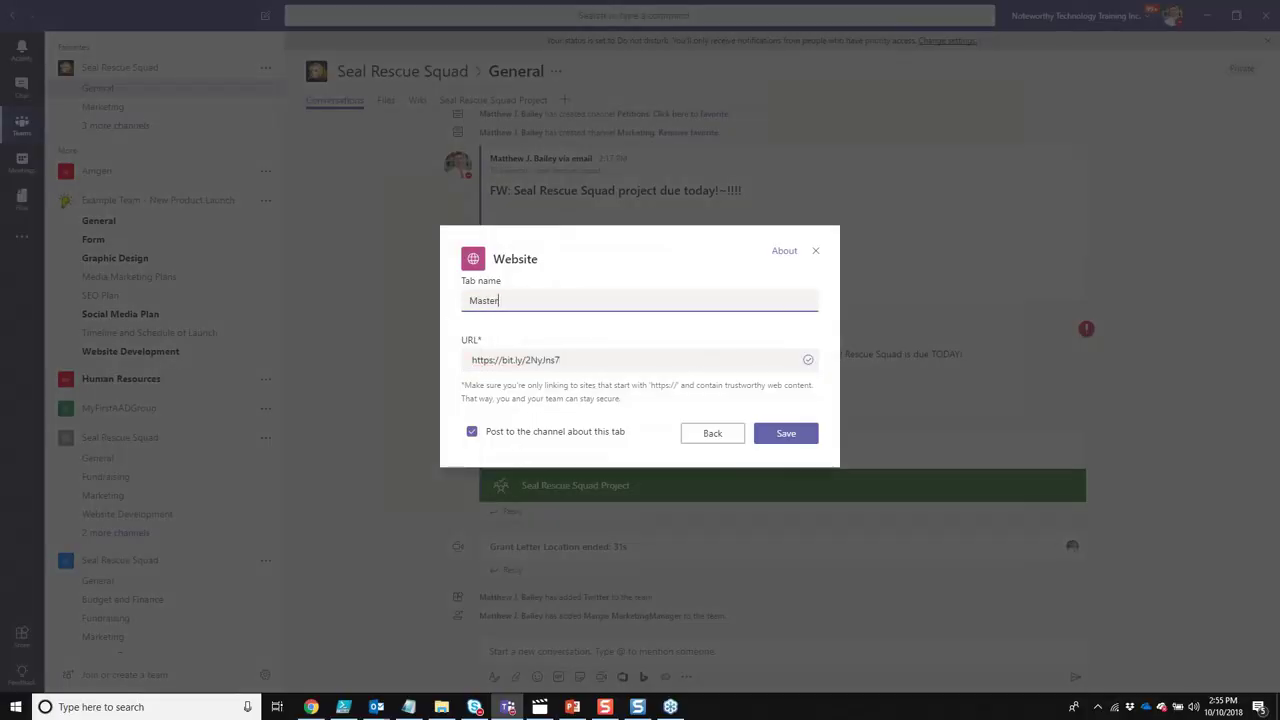
text(ing Microsoft Teams)
click(781, 436)
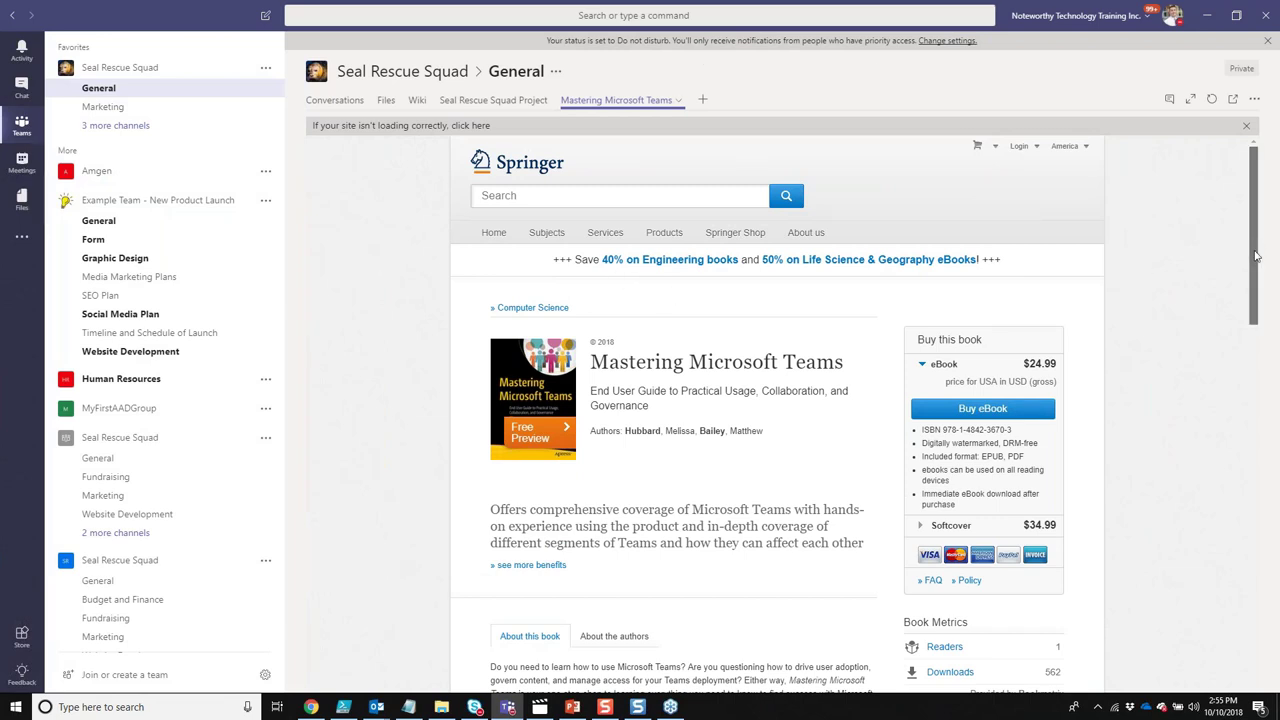
Step: Add the Mastering Microsoft Teams eBook to the shopping cart on the website tab's book page
scroll(1257, 250, down, 2)
click(983, 294)
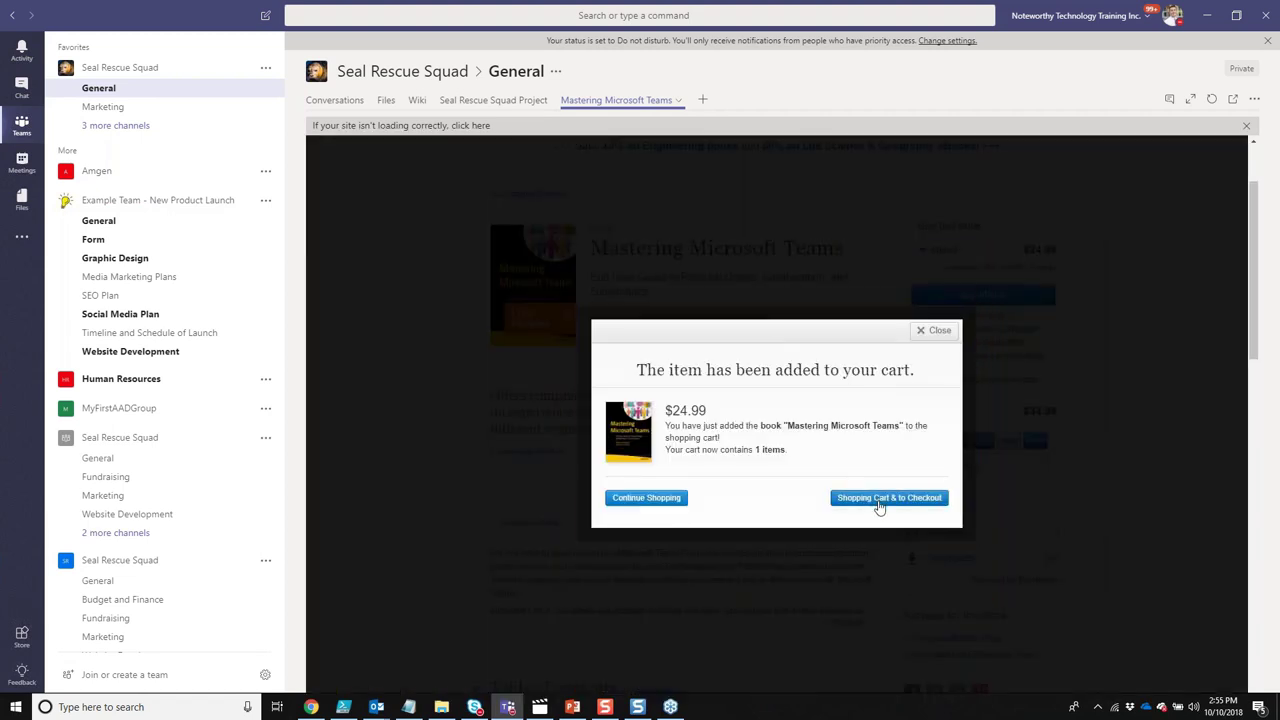
Step: Proceed to the shopping cart checkout and apply the coupon code "microsoftignite" to the Mastering Microsoft Teams eBook order
click(879, 500)
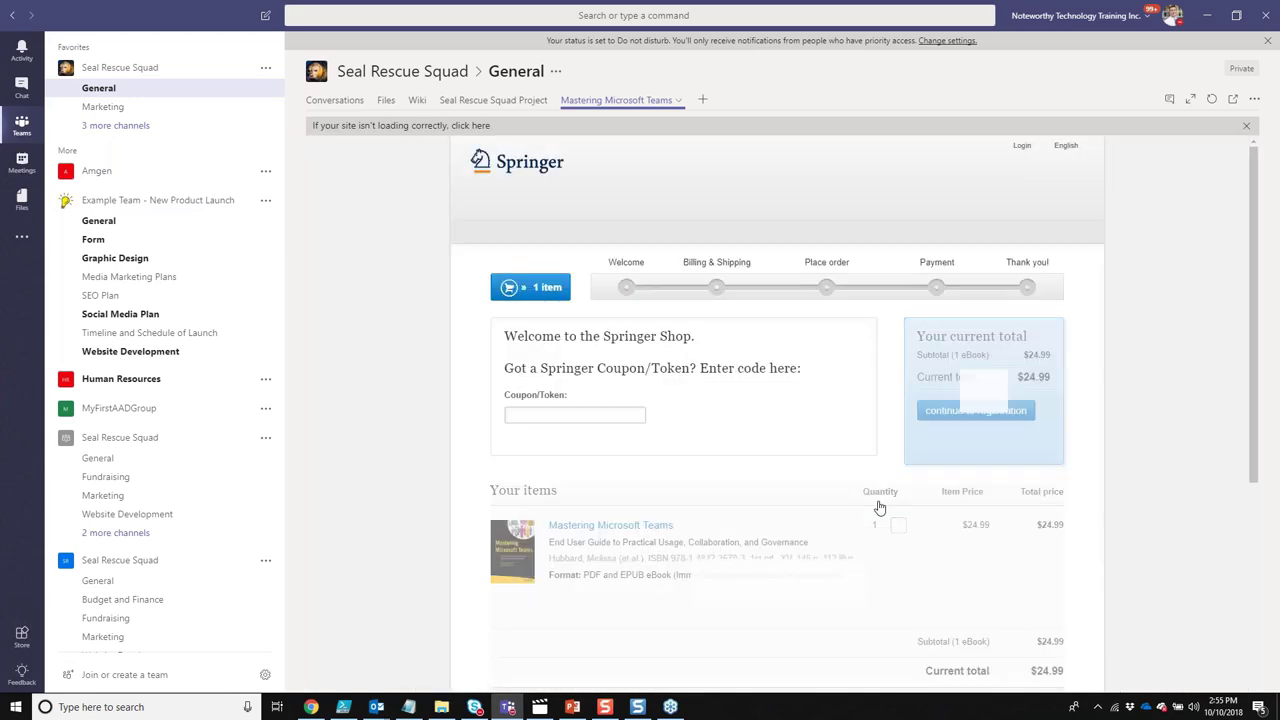
click(581, 415)
text(mic)
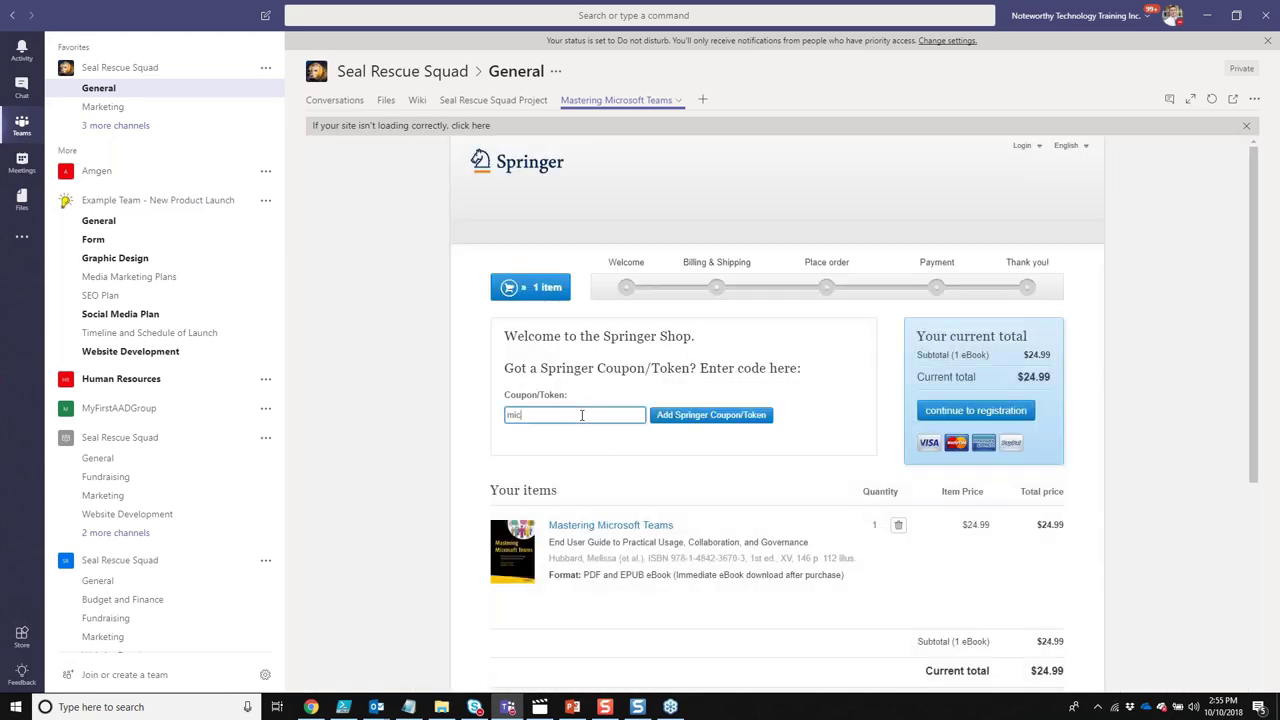
text(rosoftignite)
click(711, 418)
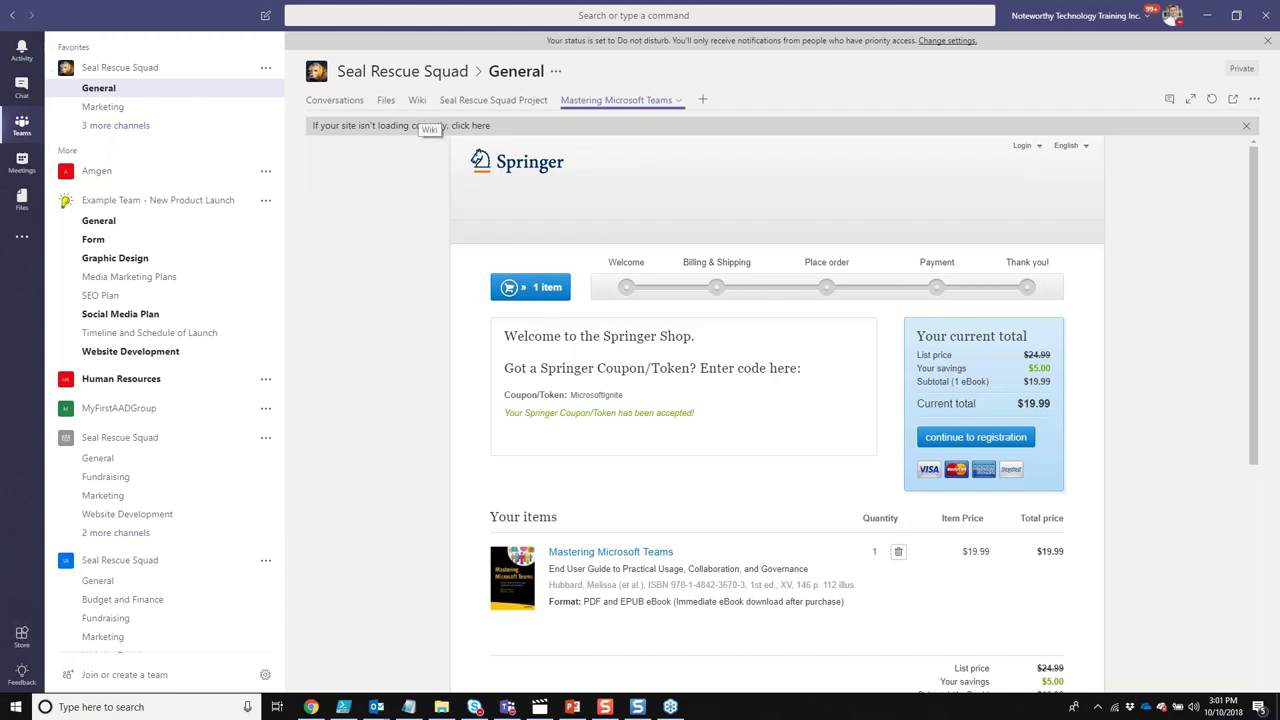
Step: Show the General channel's files and open their folder in SharePoint
click(386, 102)
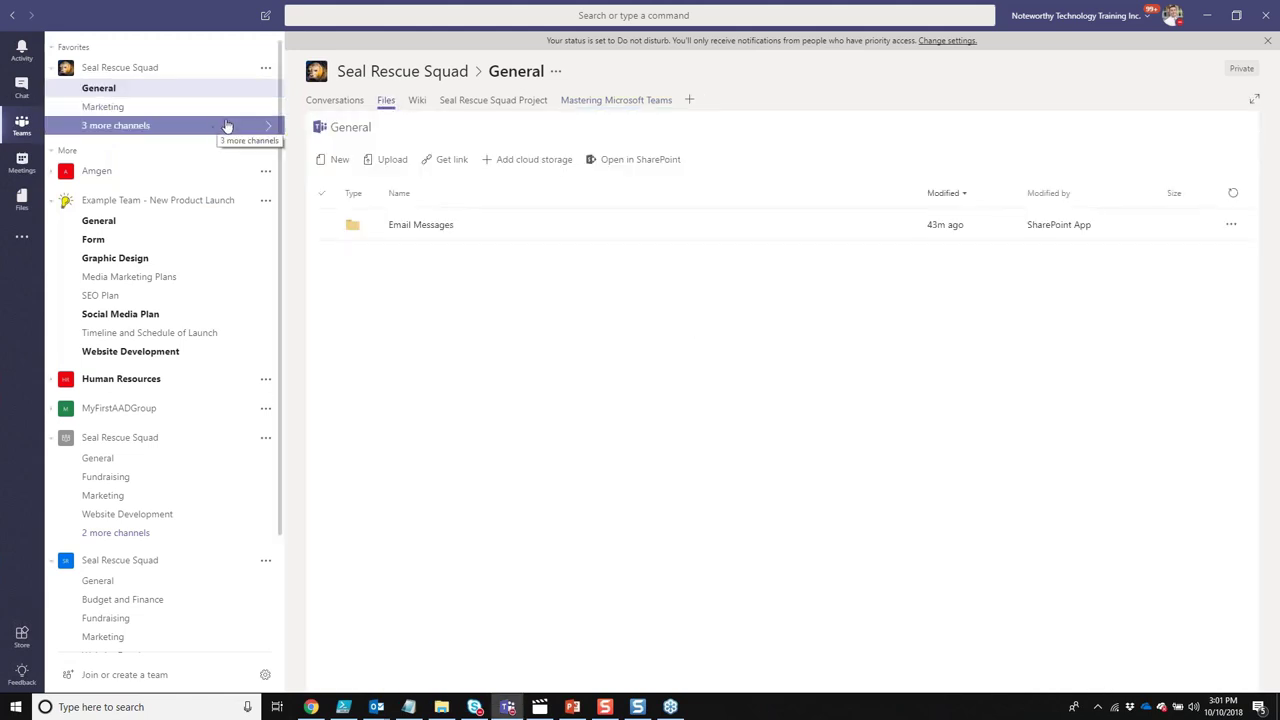
click(517, 231)
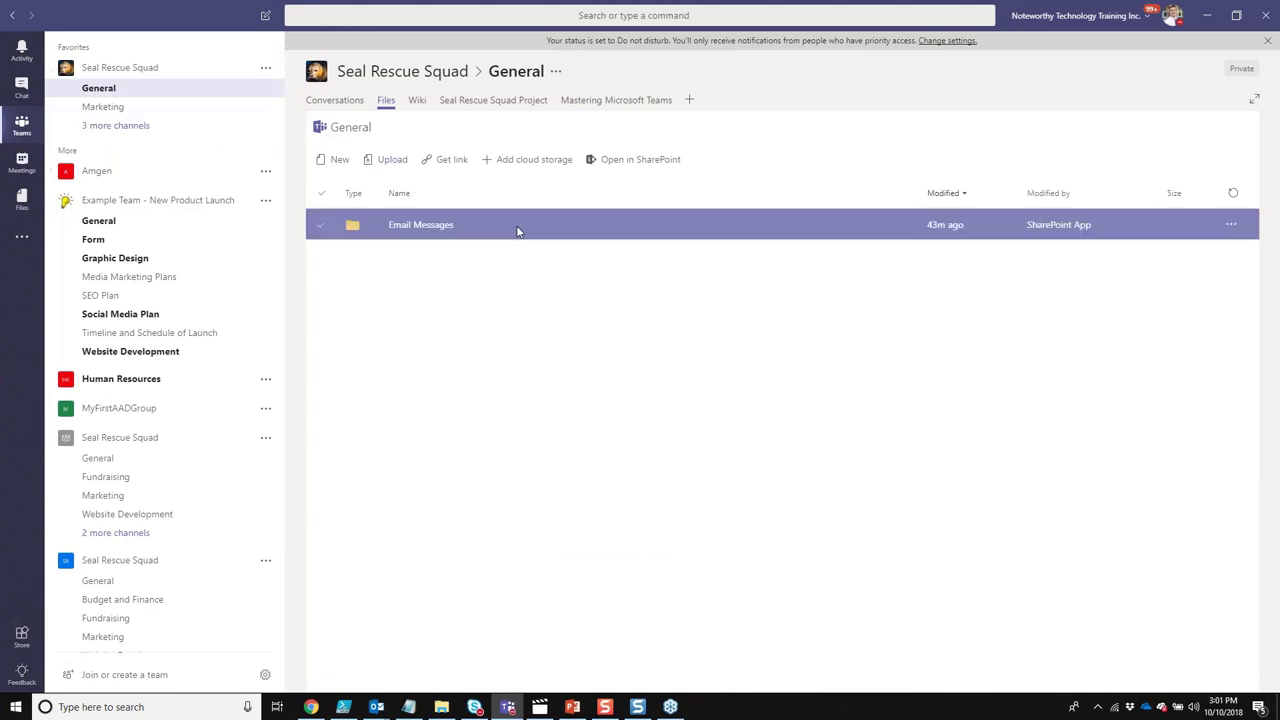
click(1063, 212)
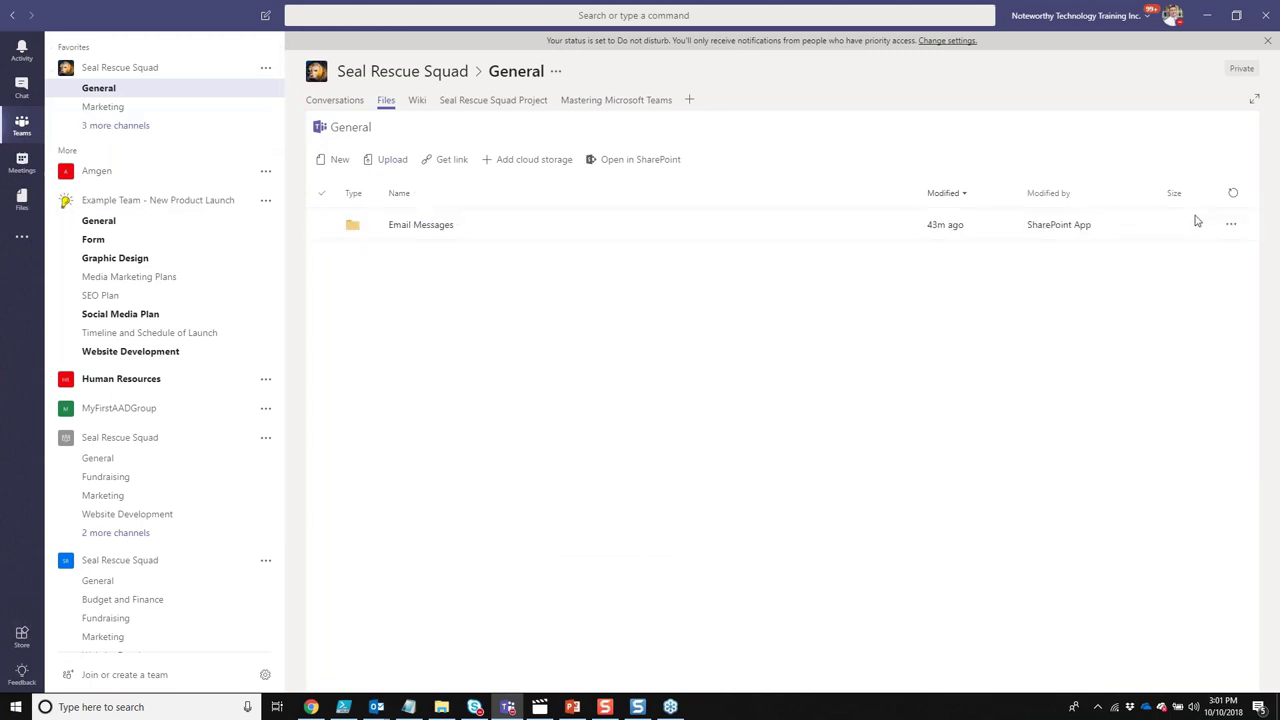
click(632, 164)
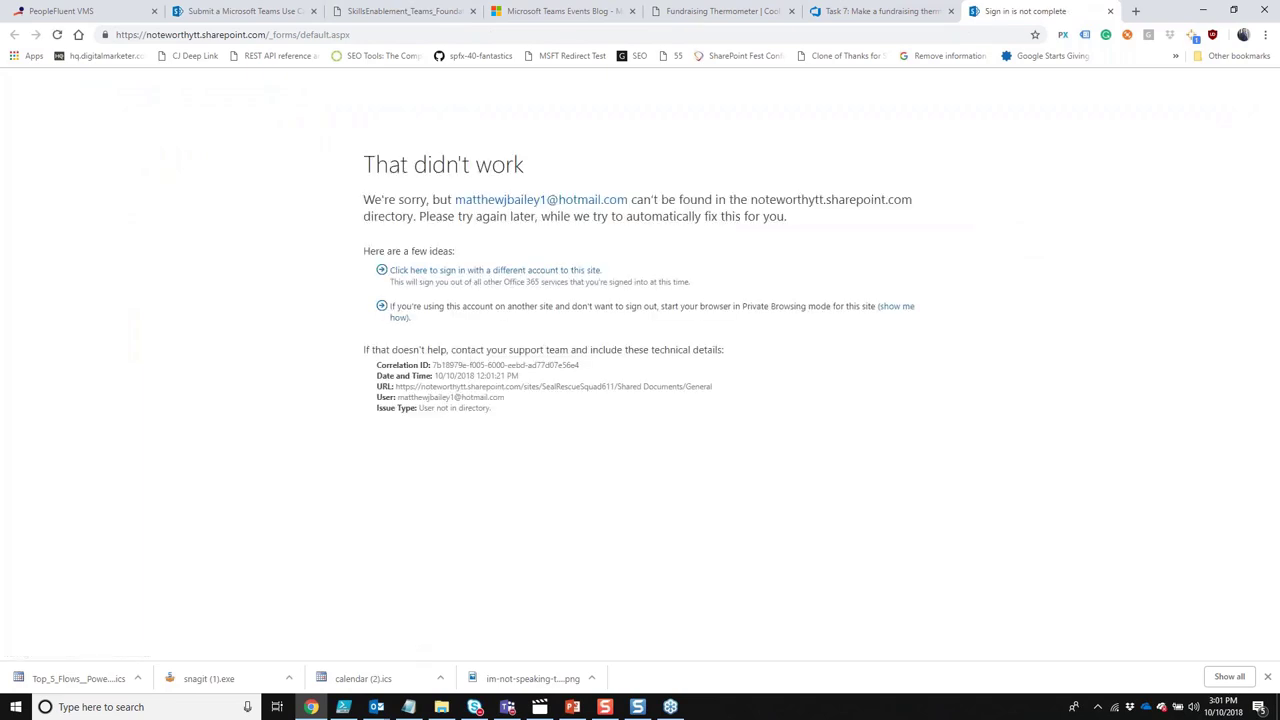
Step: Sign in to the SharePoint site with the presenter's noteworthytt.com work account, entering the account password
click(478, 273)
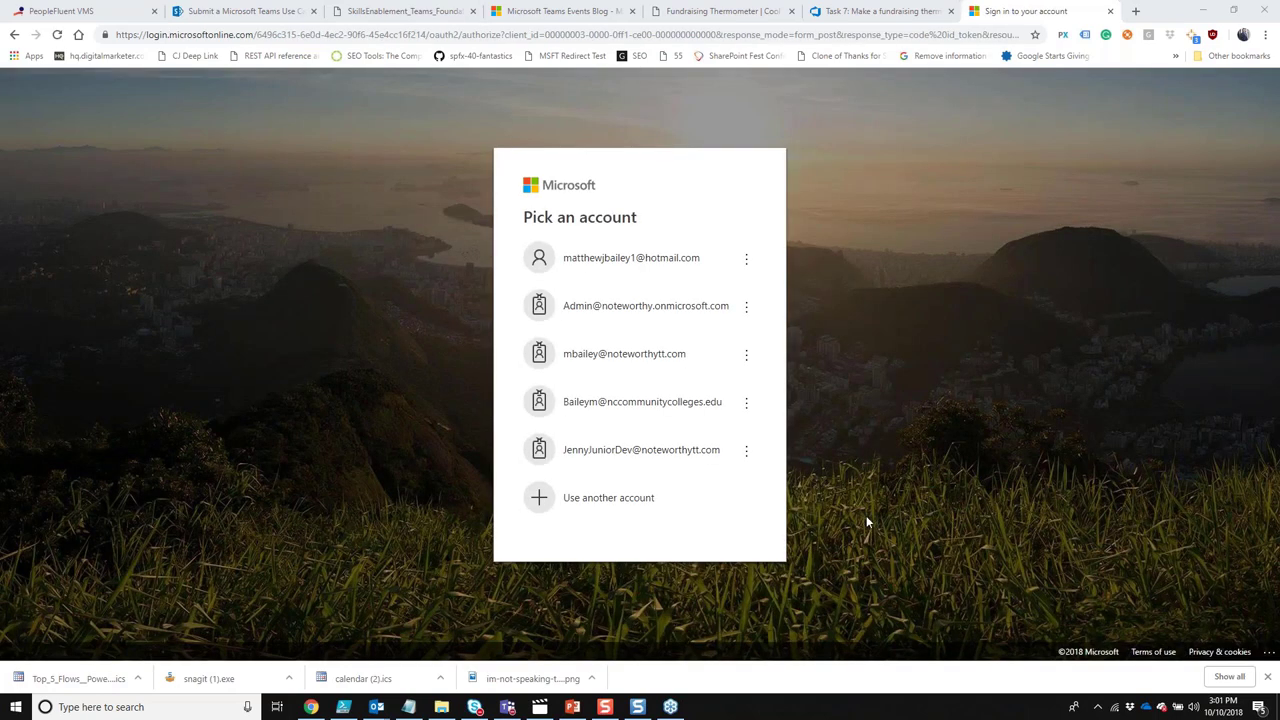
click(618, 357)
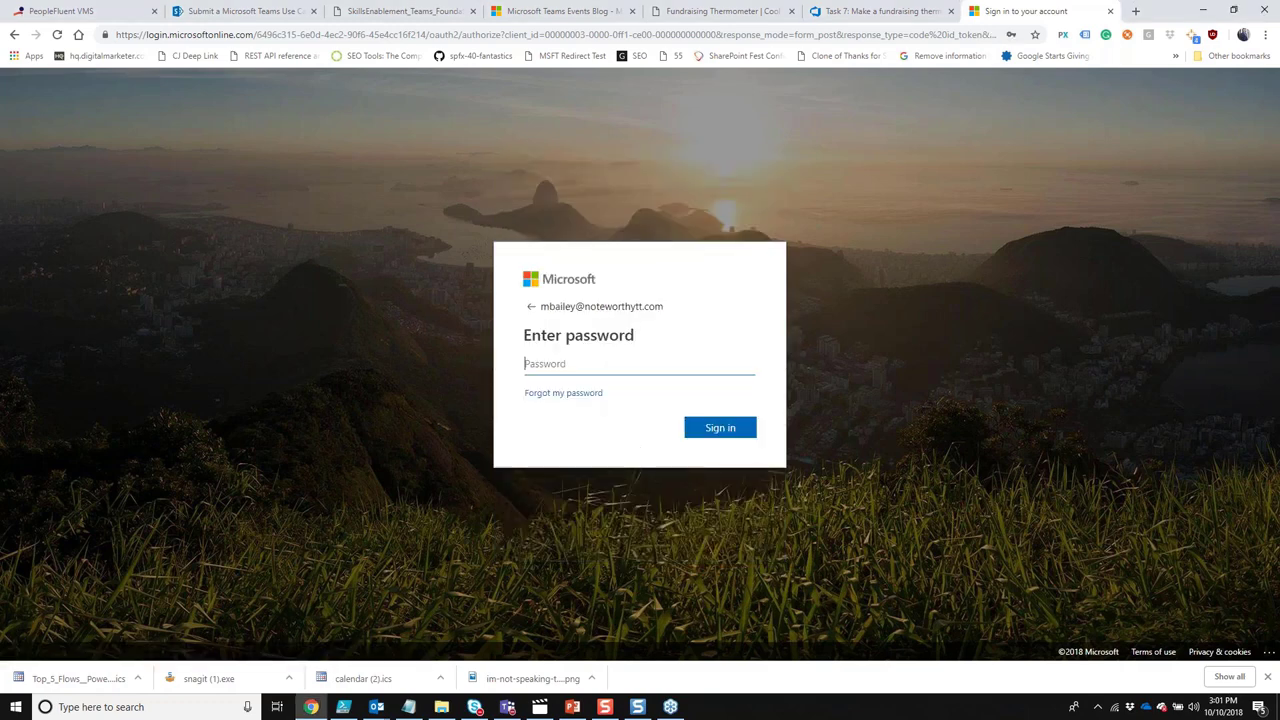
text(********)
key(Return)
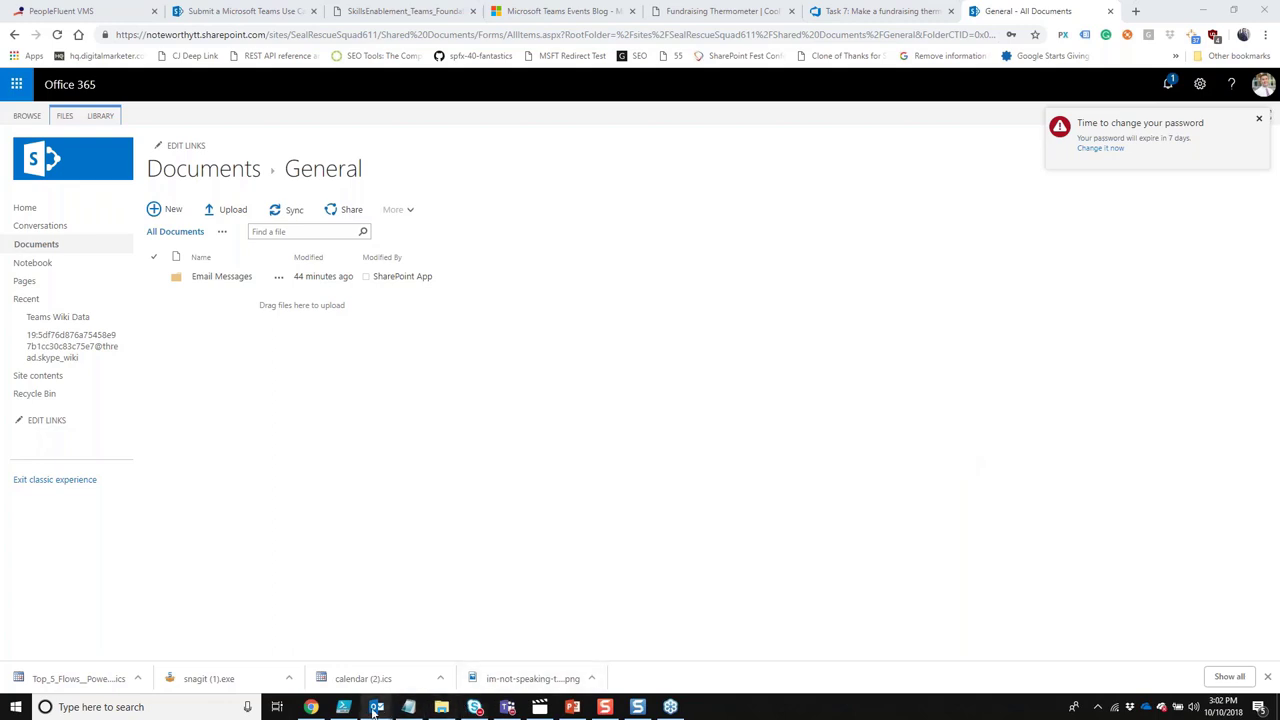
Step: Switch to the Outlook inbox window
mouse_move(376, 710)
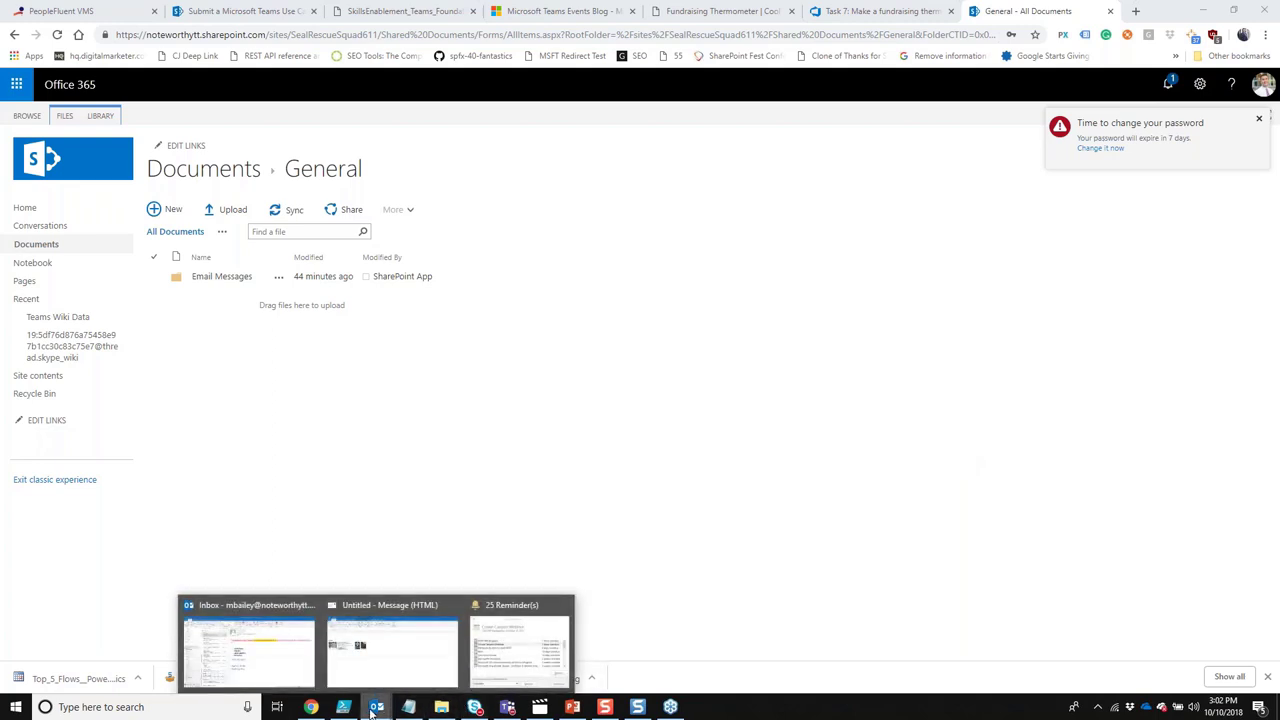
click(277, 660)
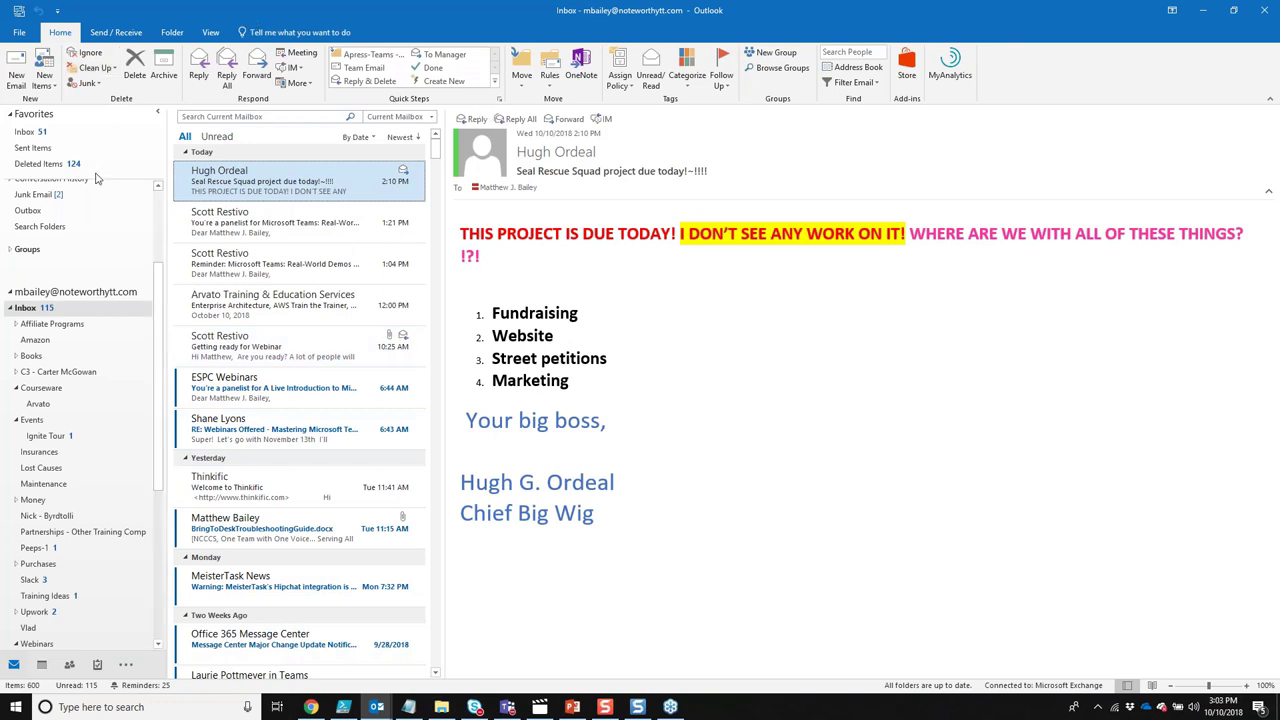
click(18, 78)
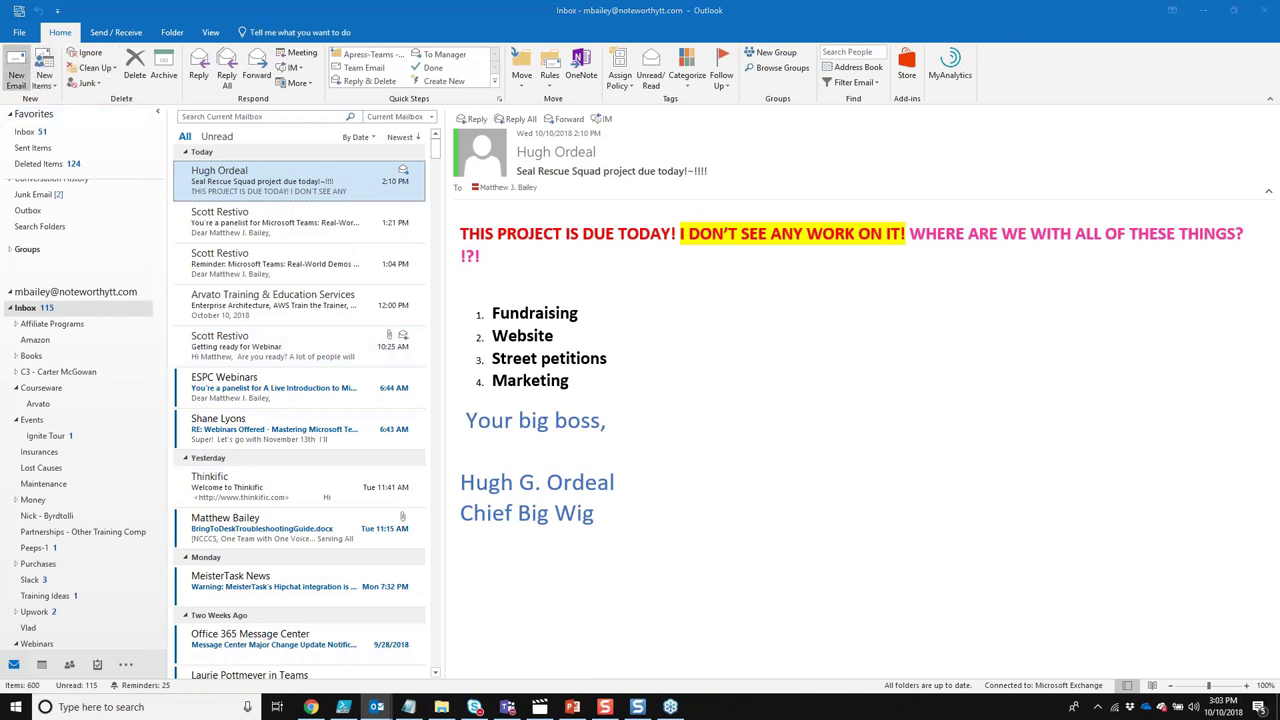
click(1263, 10)
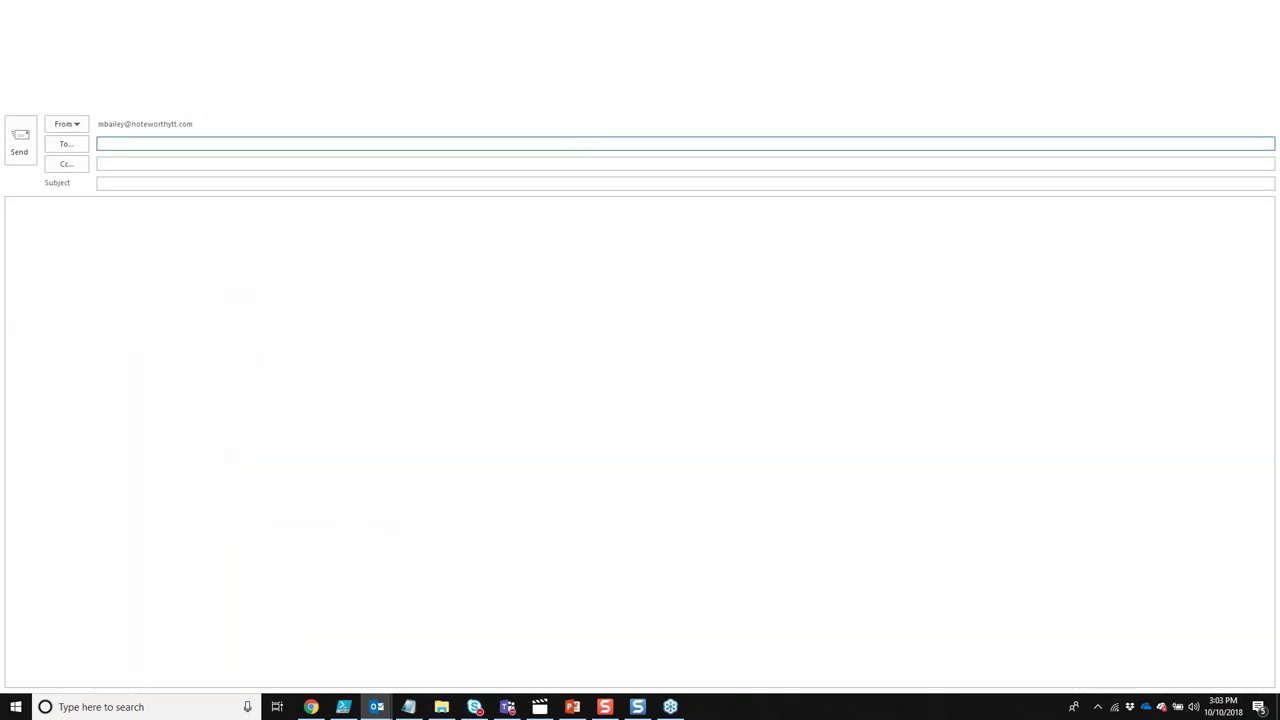
click(80, 315)
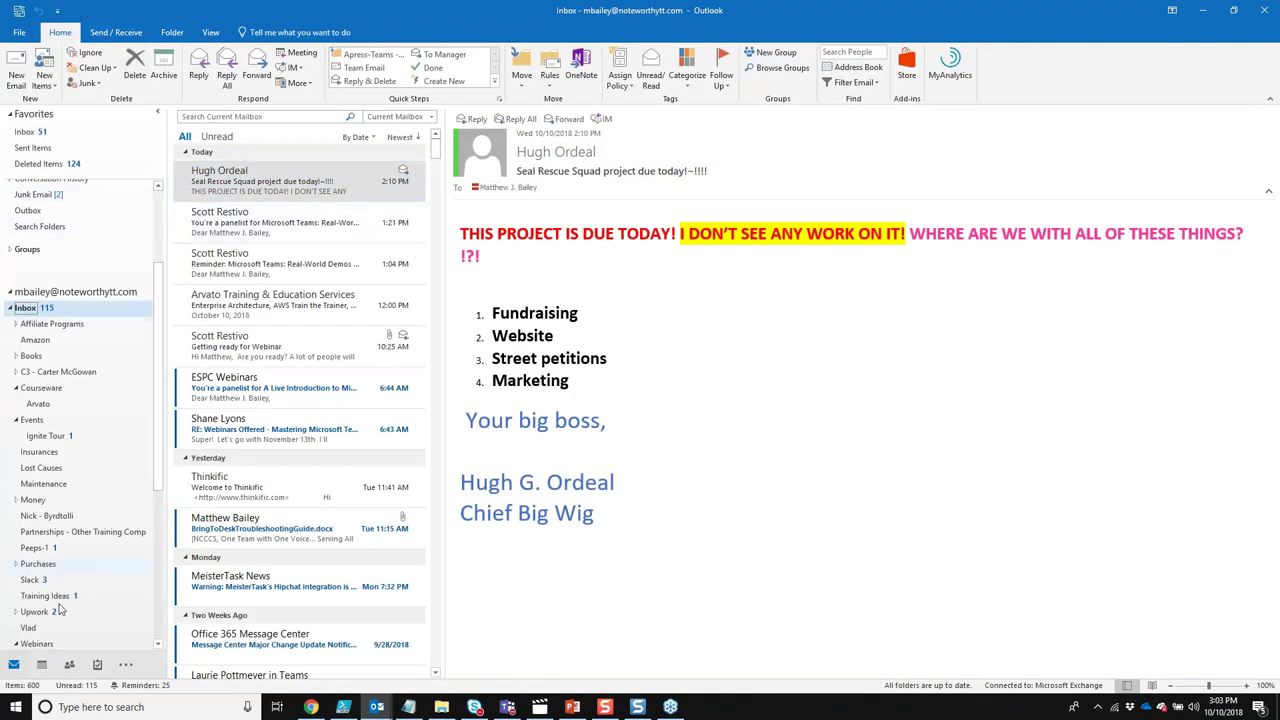
Step: Create a new Teams meeting invitation from the Outlook calendar, and start closing it without sending
click(41, 665)
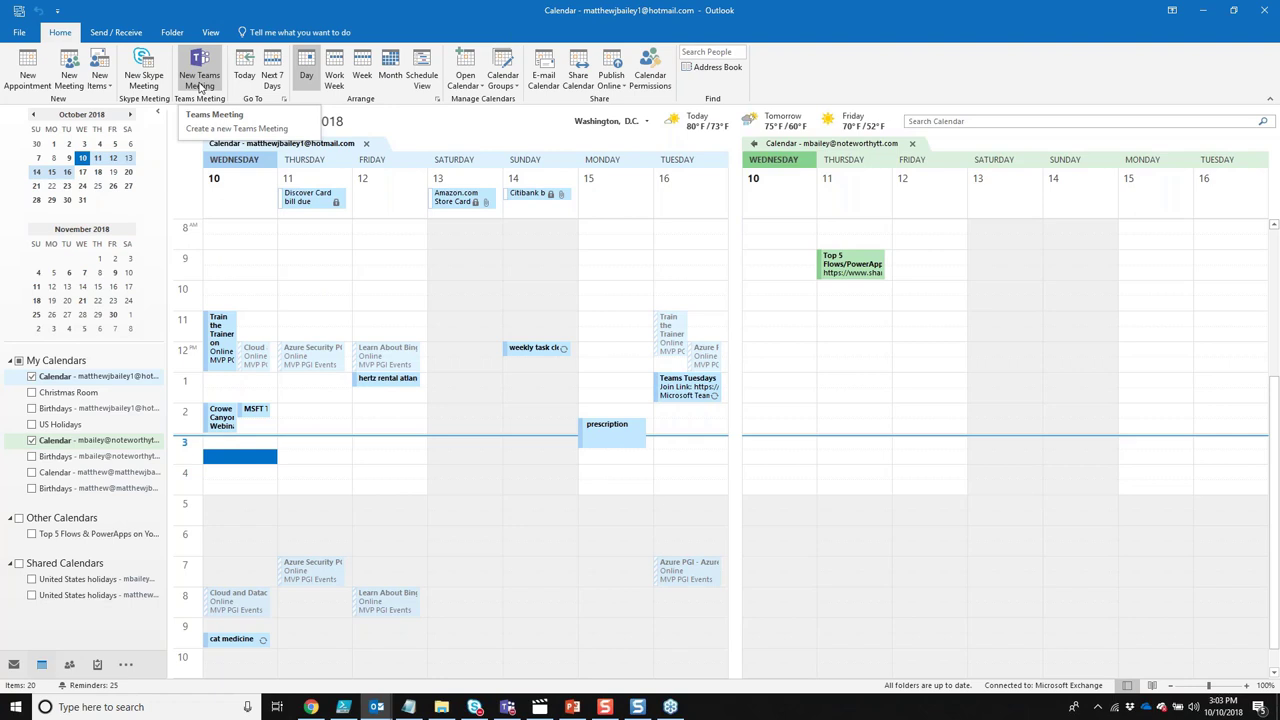
click(200, 86)
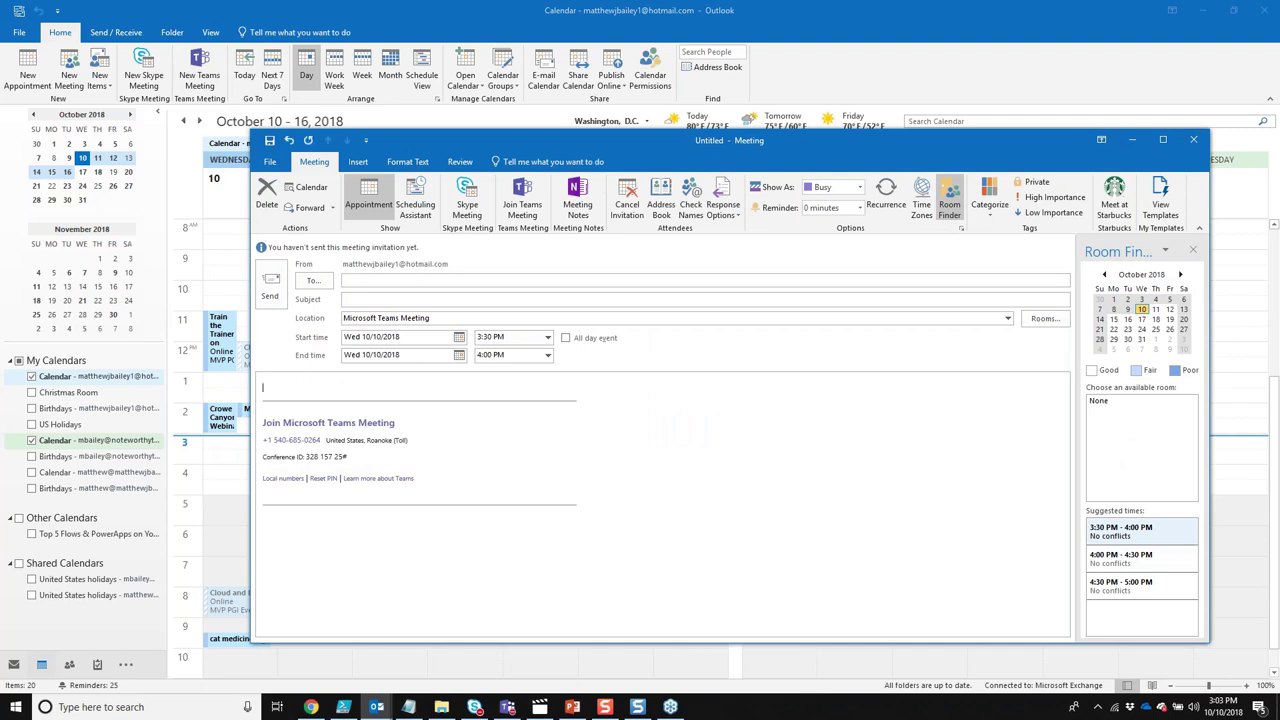
click(1203, 144)
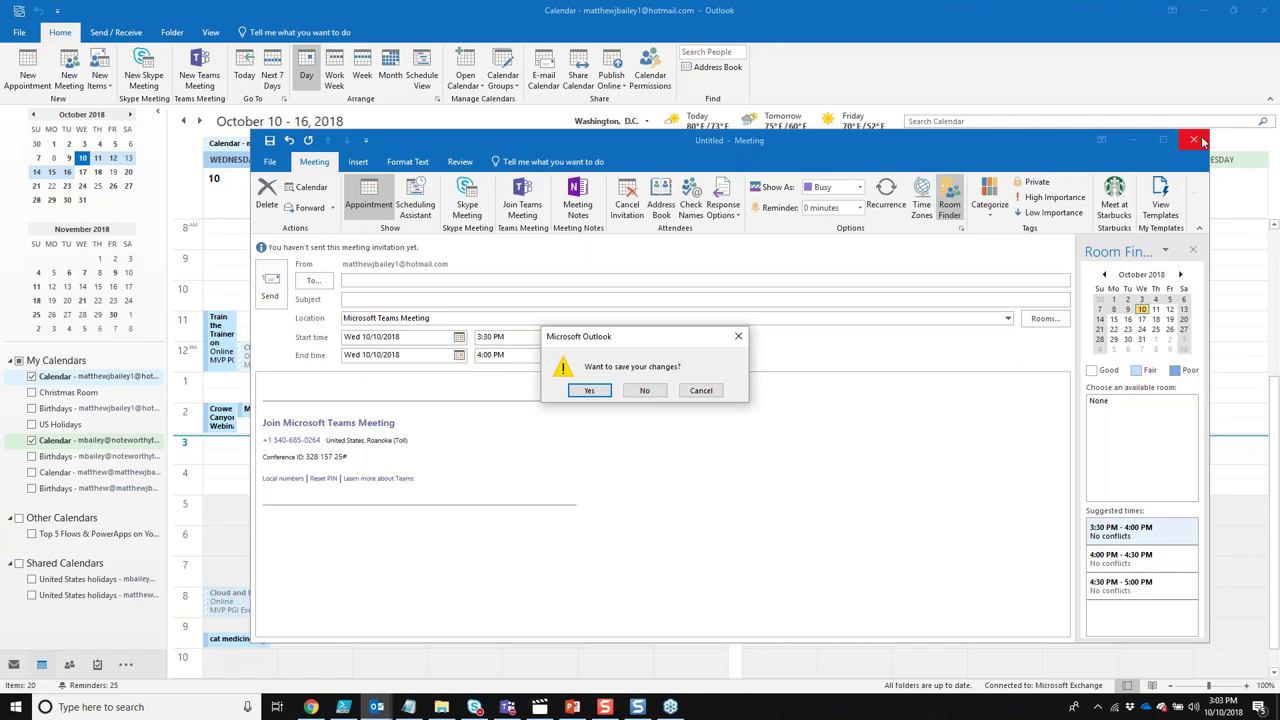
click(945, 319)
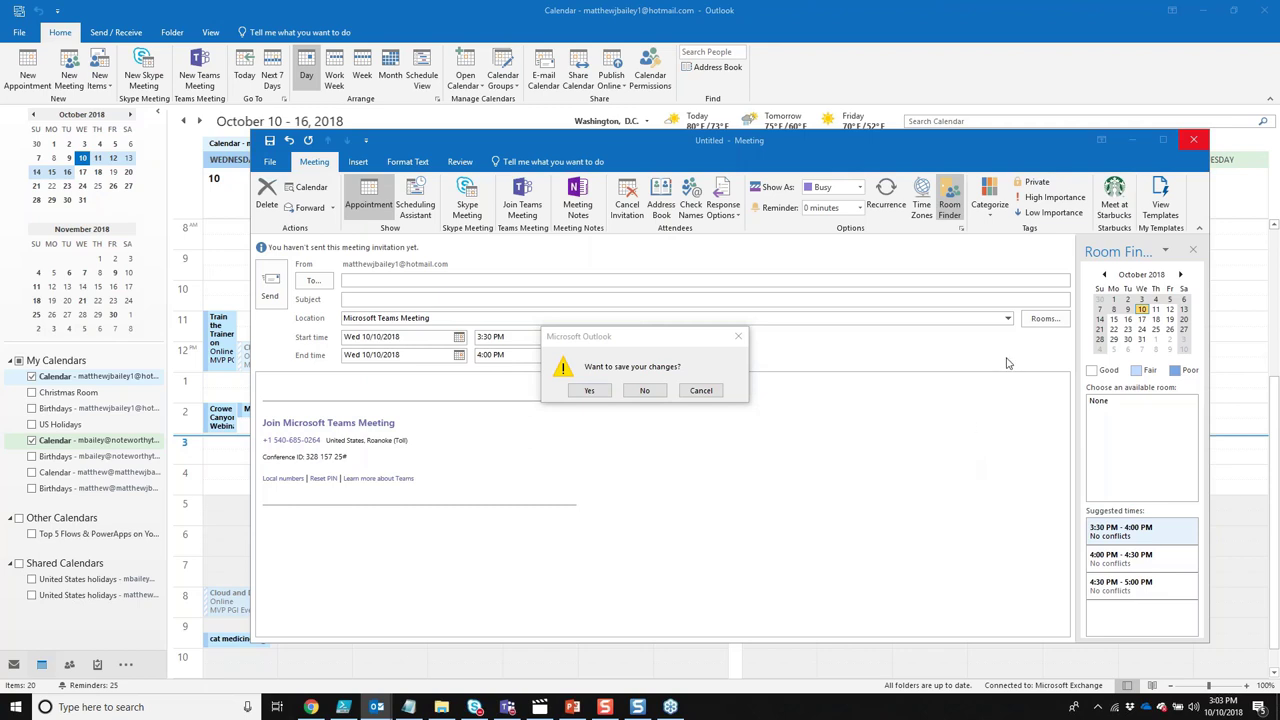
click(1083, 375)
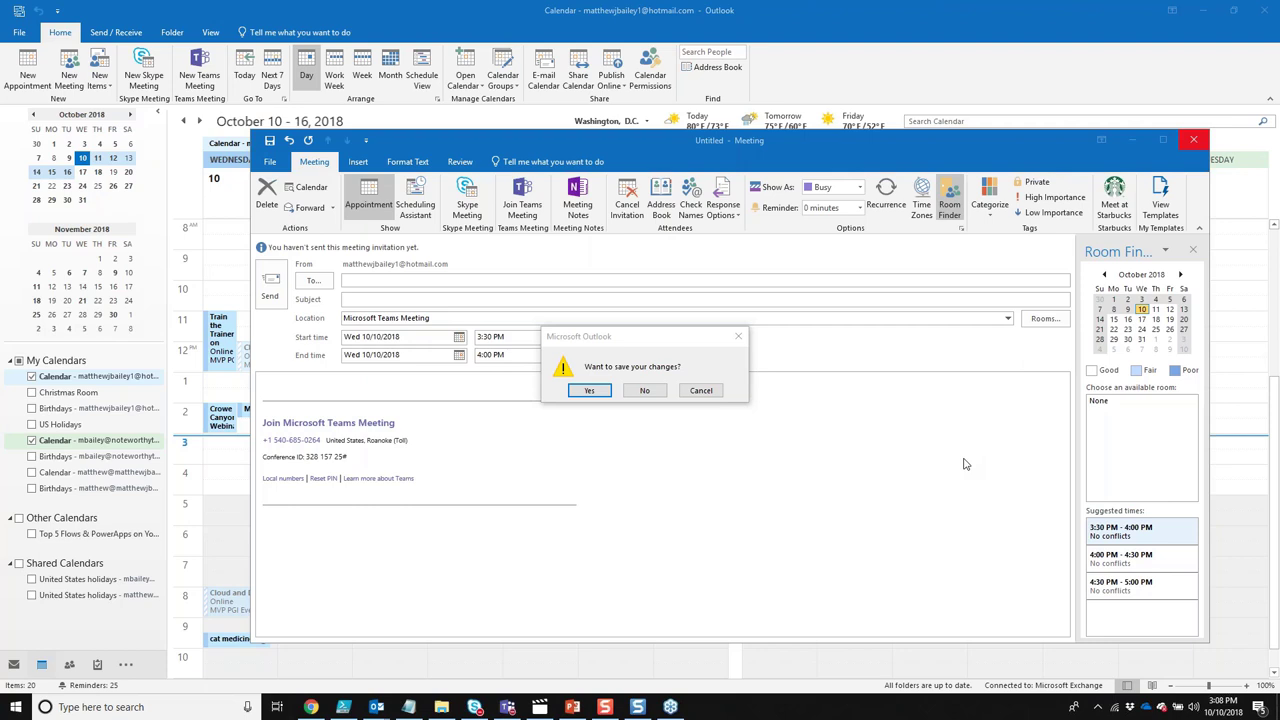
Step: Return to Teams and view the available options for the General channel of Seal Rescue Squad
click(508, 708)
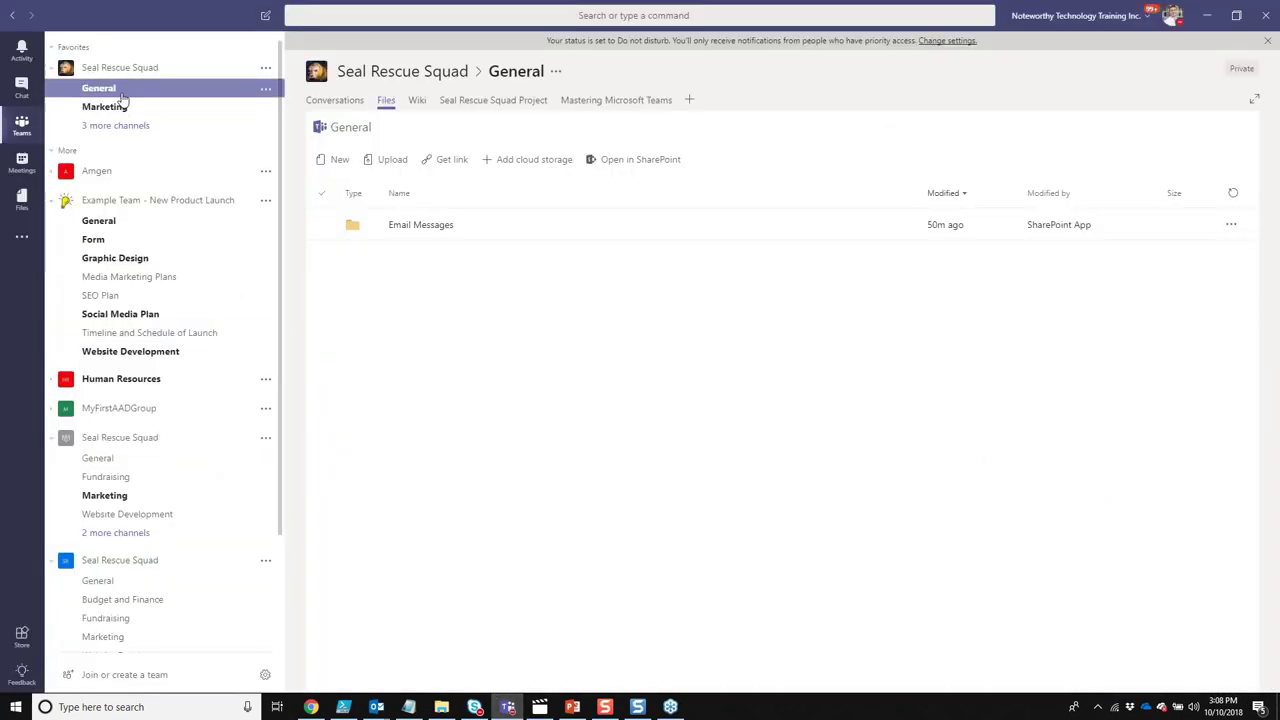
click(264, 89)
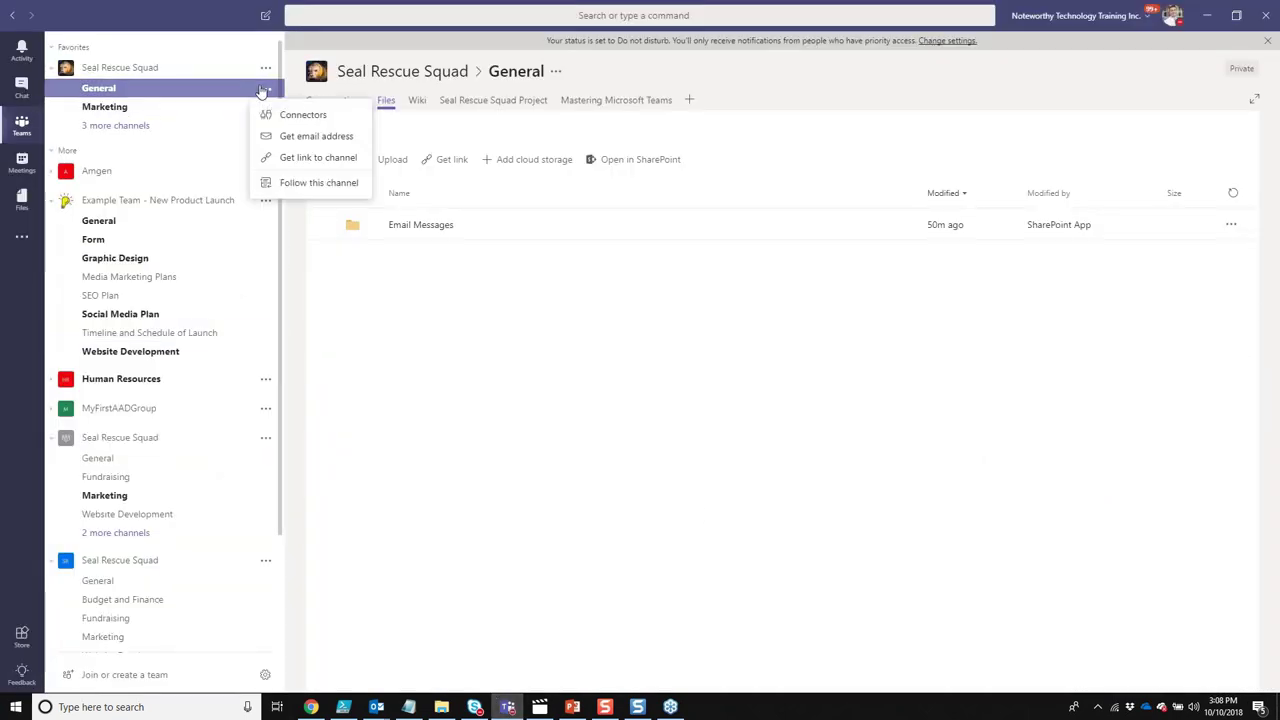
click(556, 72)
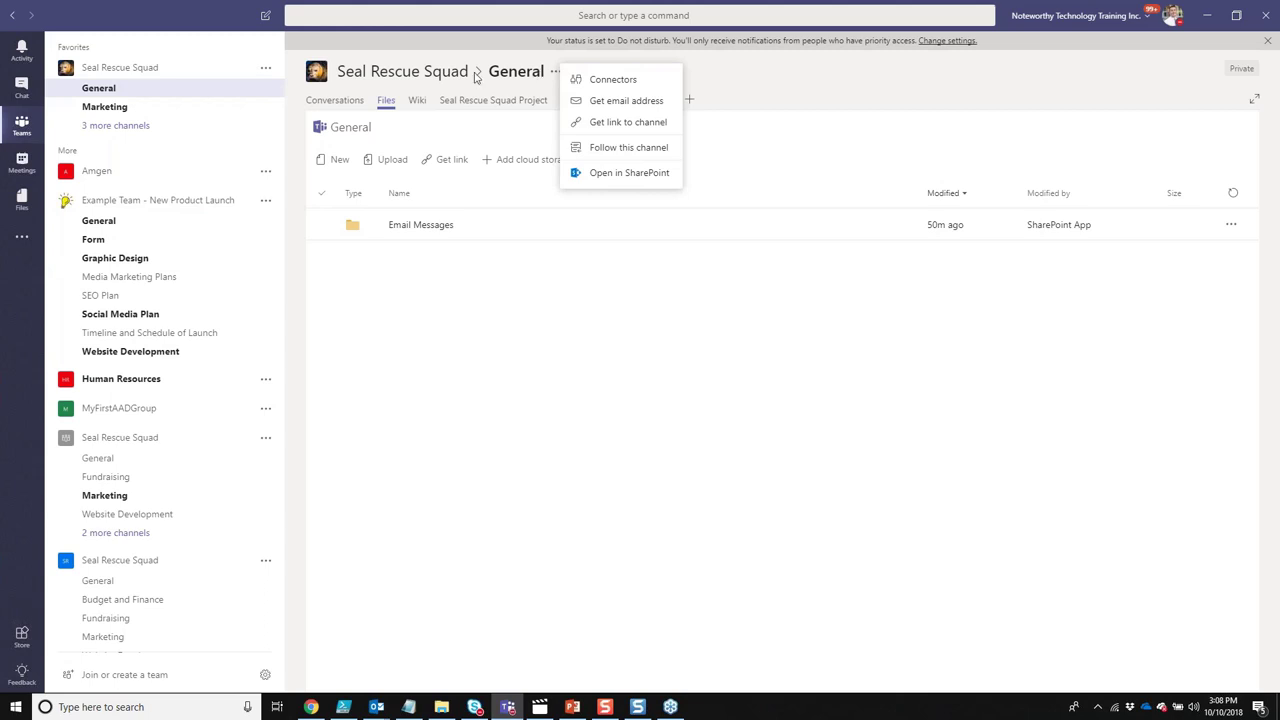
Step: Manage the Seal Rescue Squad team and rename its Fundraising channel to "Make Money"
click(265, 67)
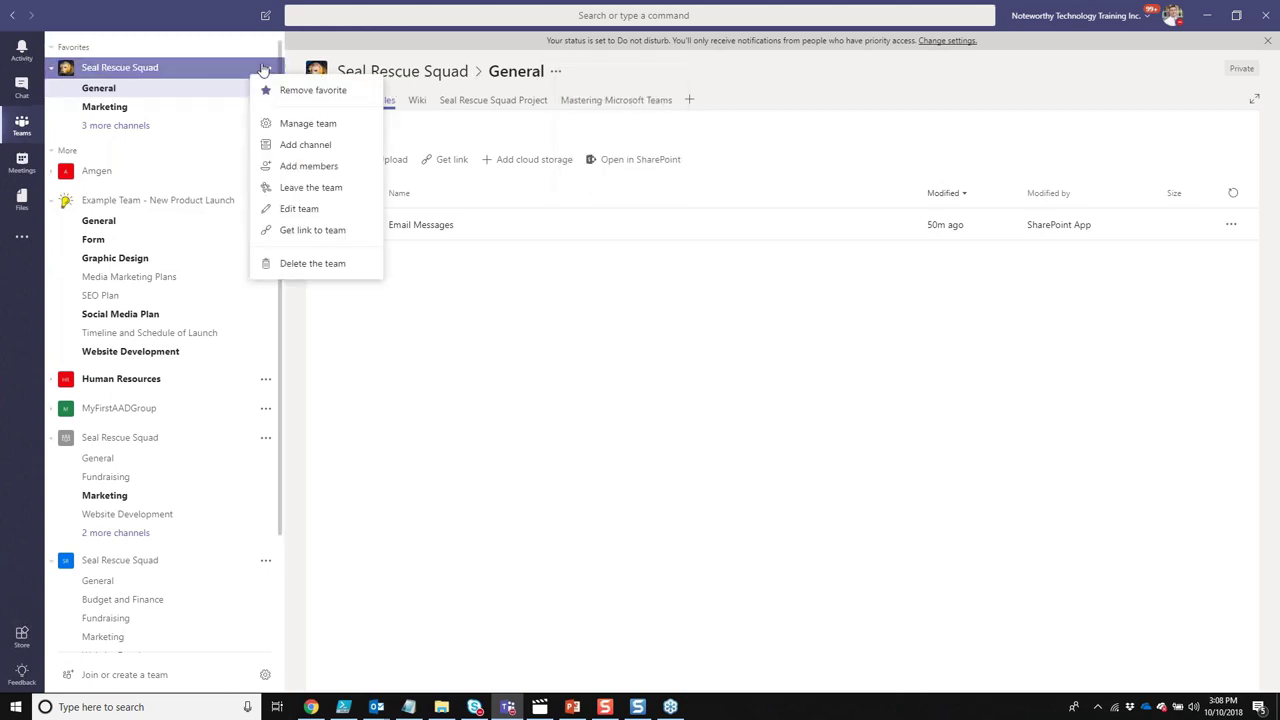
click(306, 125)
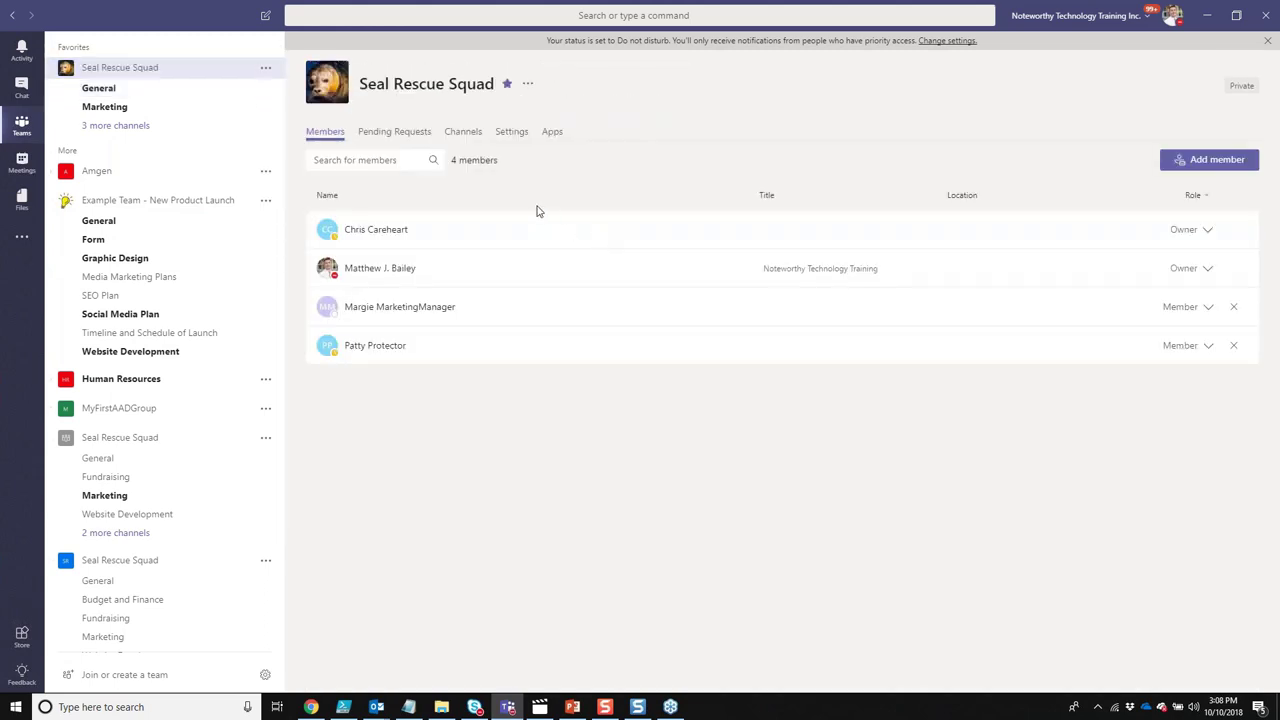
click(460, 131)
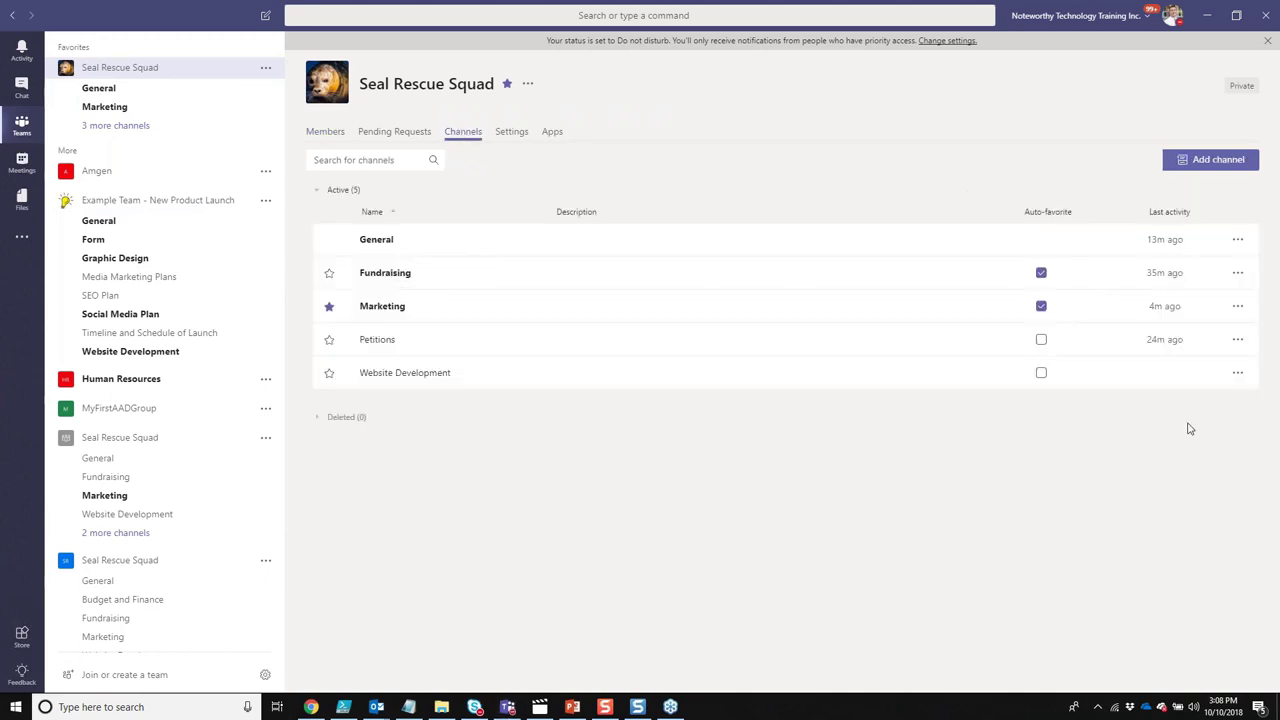
click(1238, 274)
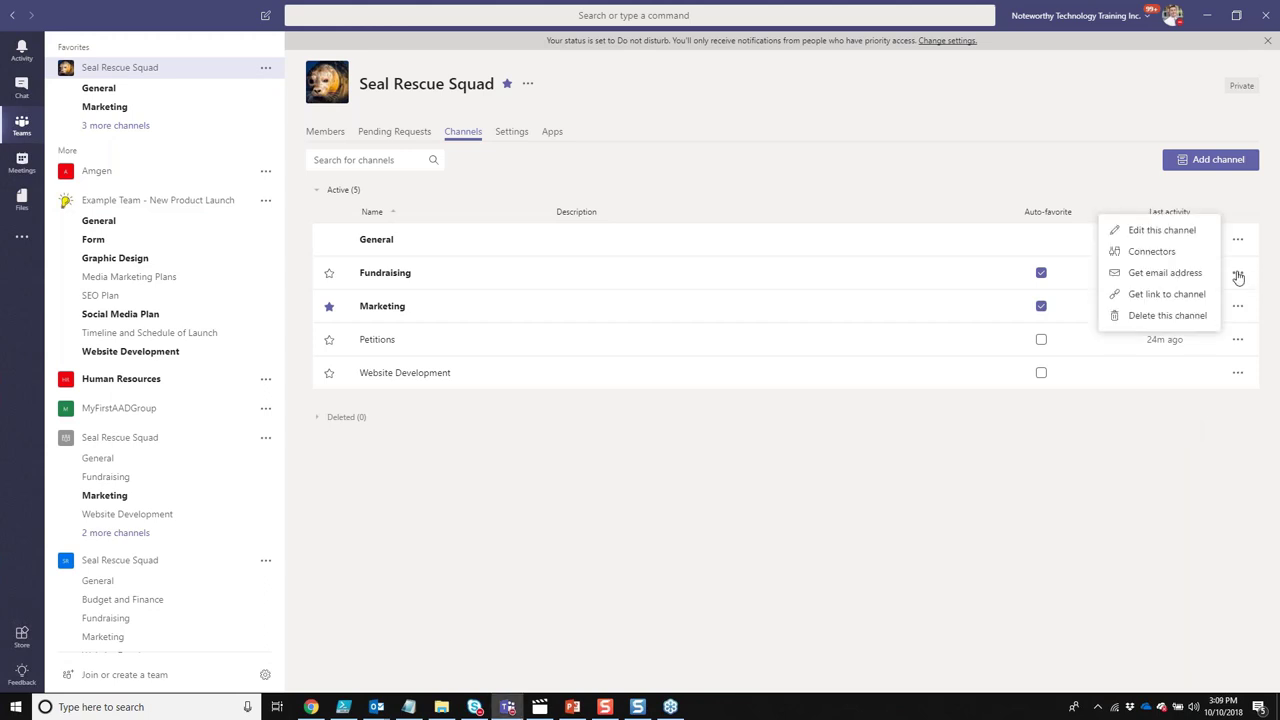
click(1172, 232)
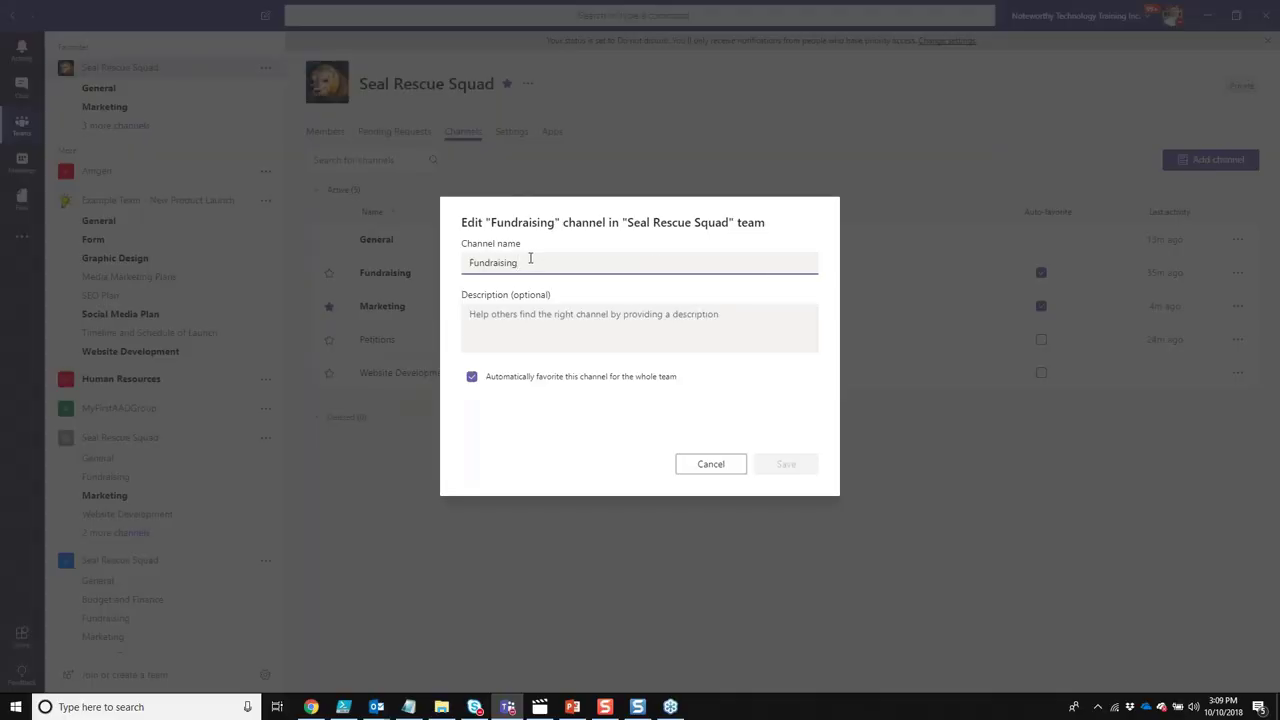
drag(530, 258, 463, 256)
text(Make Money)
click(612, 294)
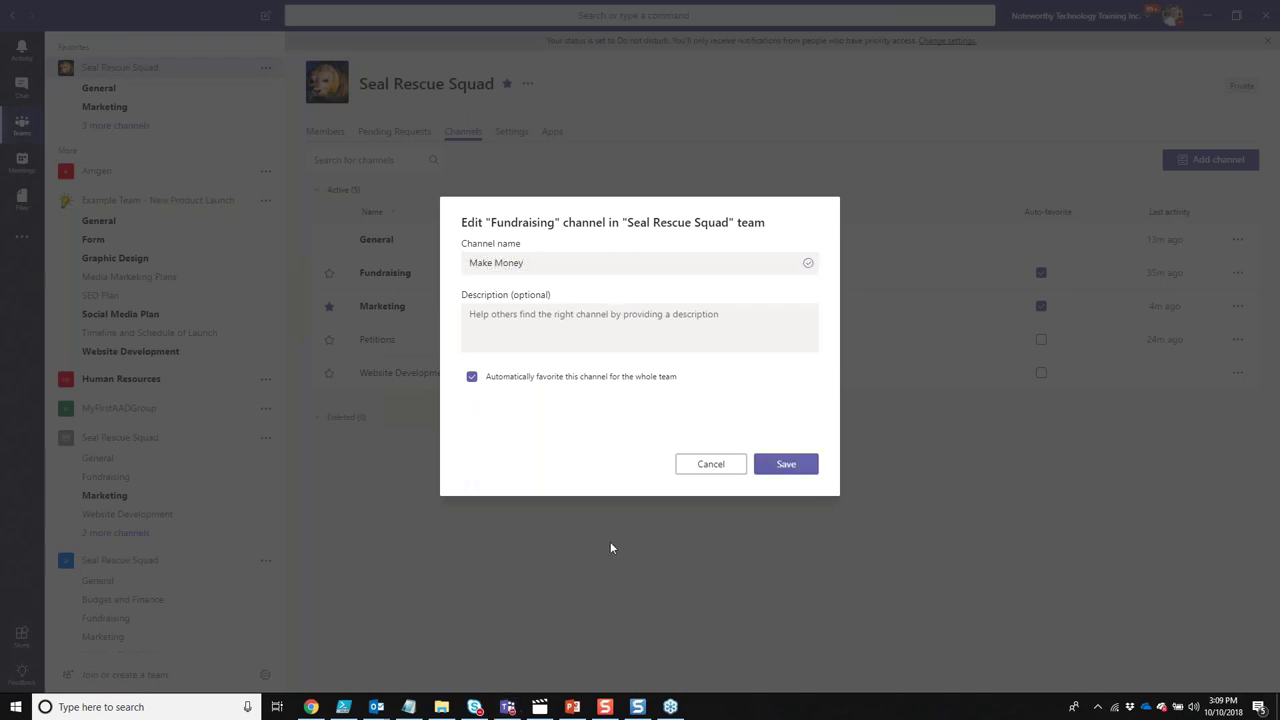
click(786, 464)
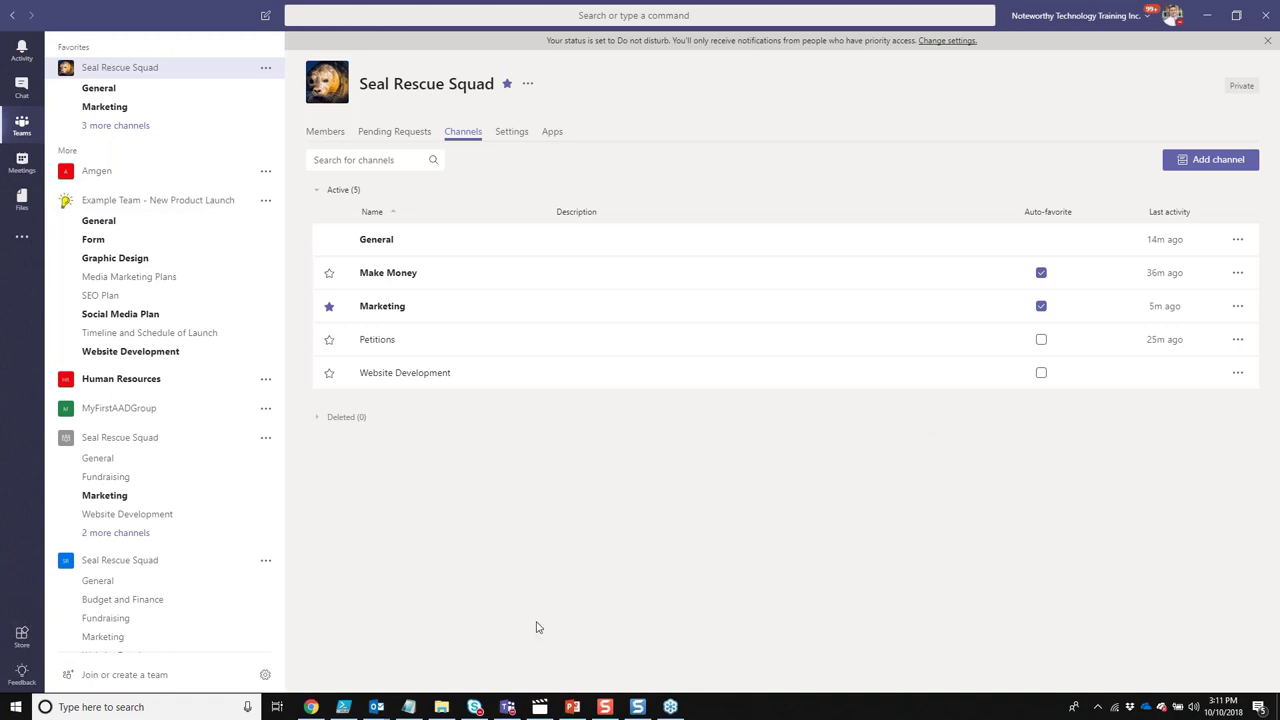
click(409, 710)
click(345, 165)
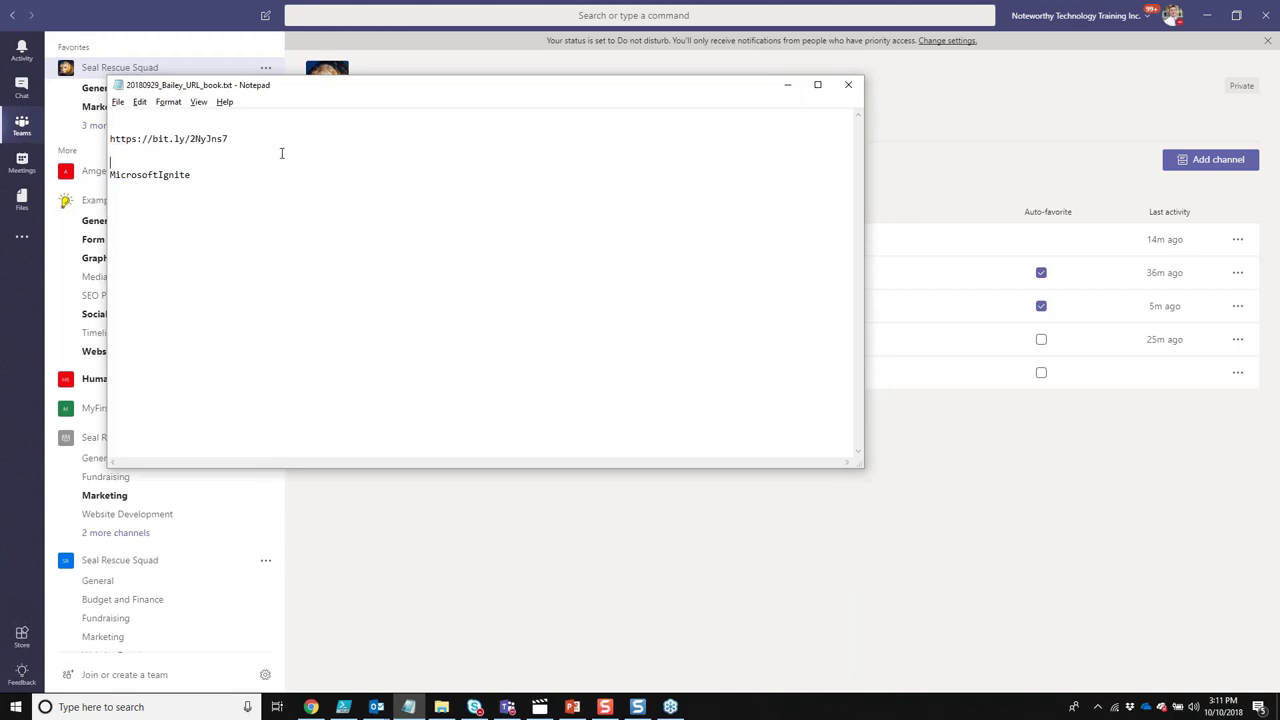
drag(243, 143, 143, 122)
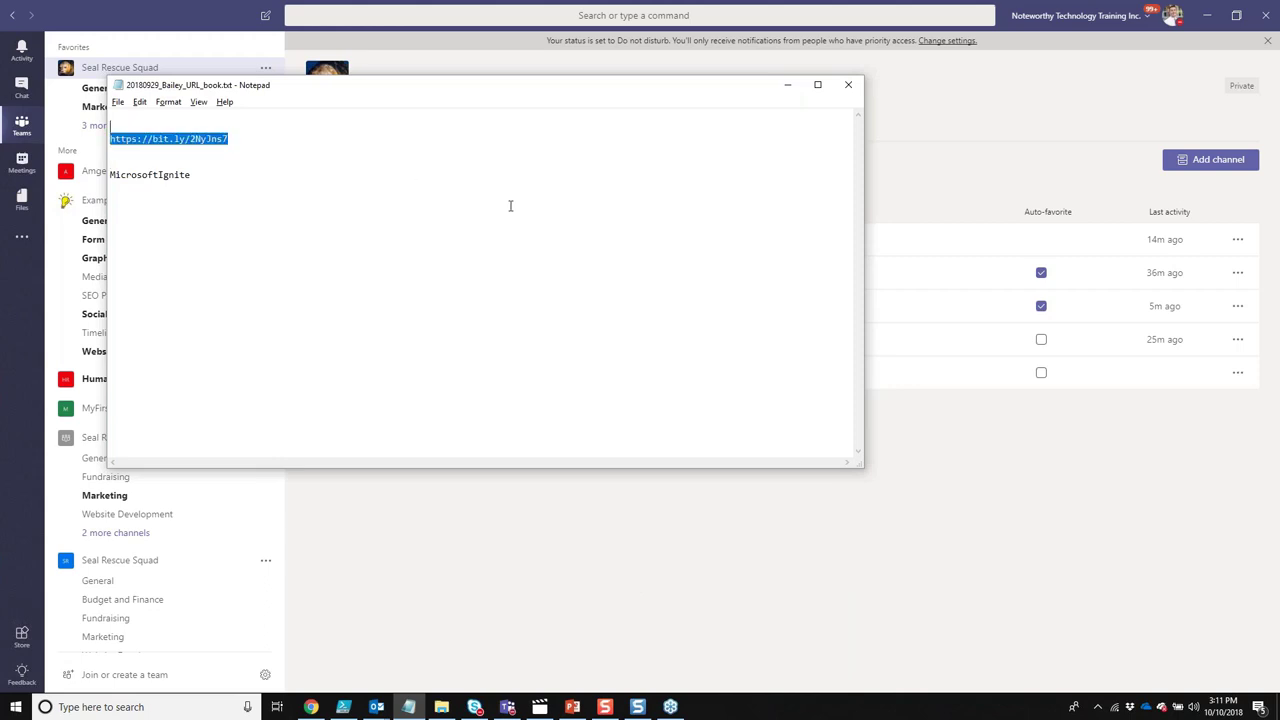
click(1093, 531)
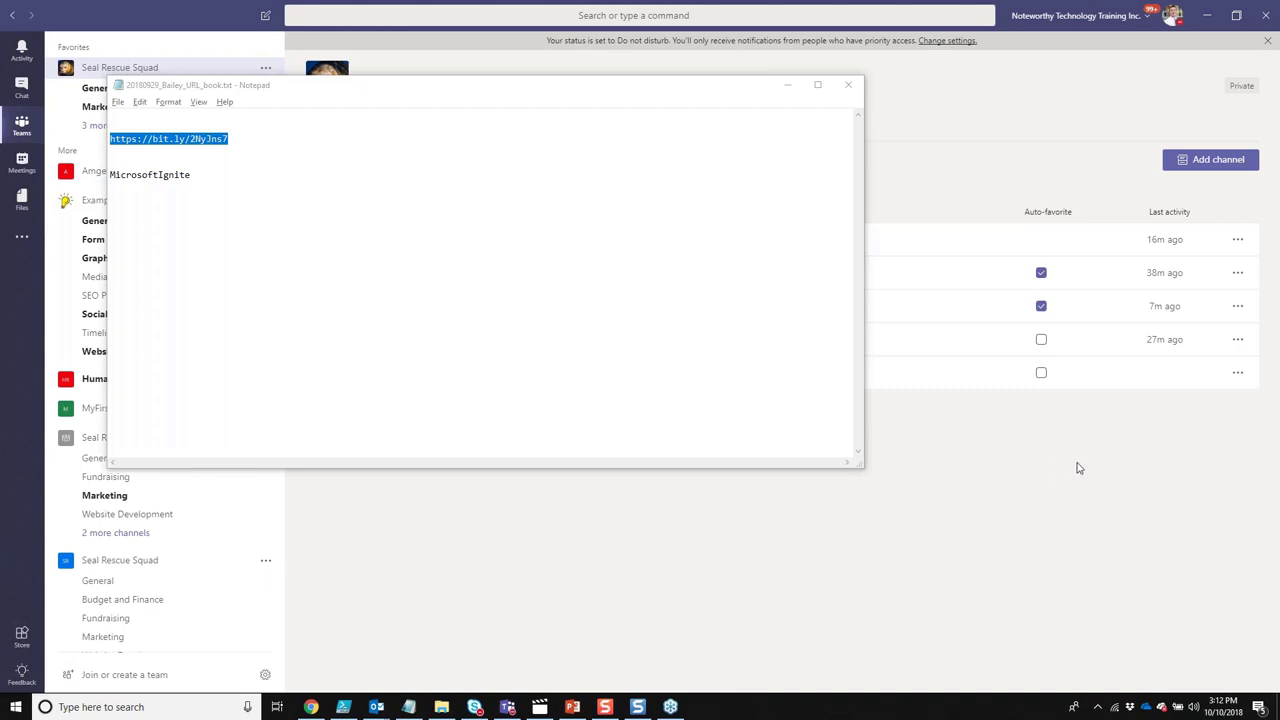
key(super)
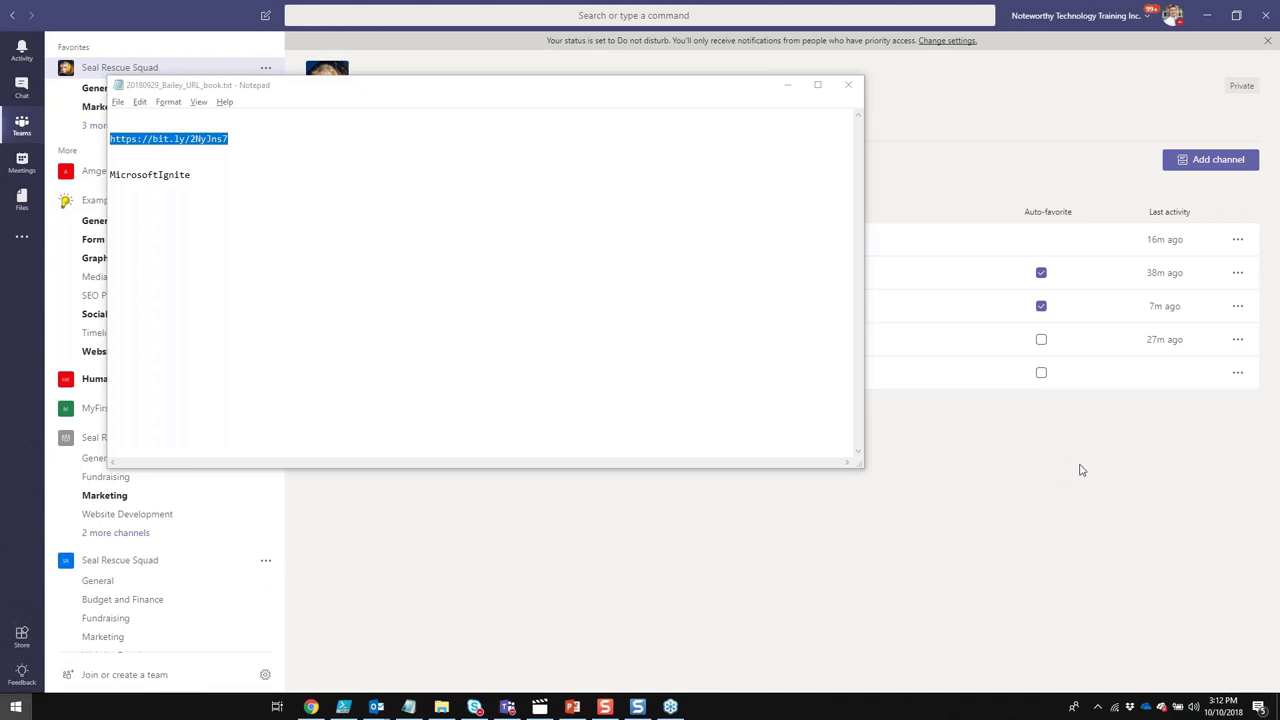
key(Escape)
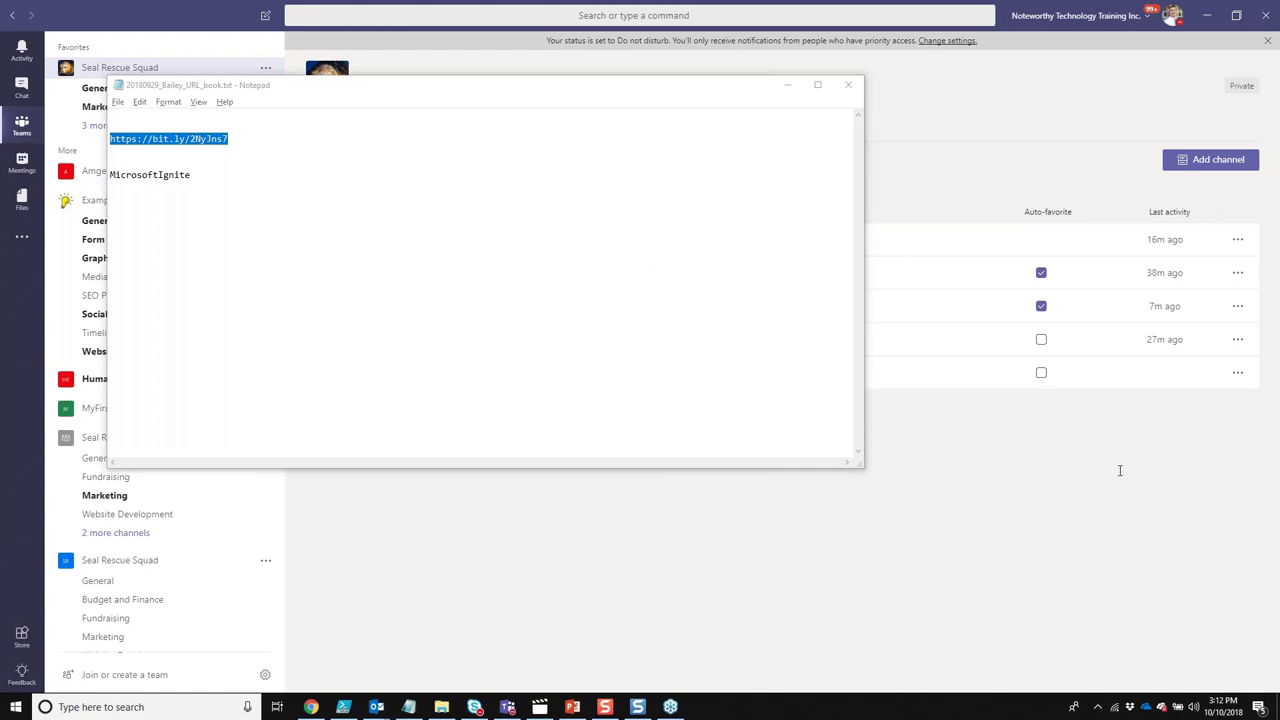